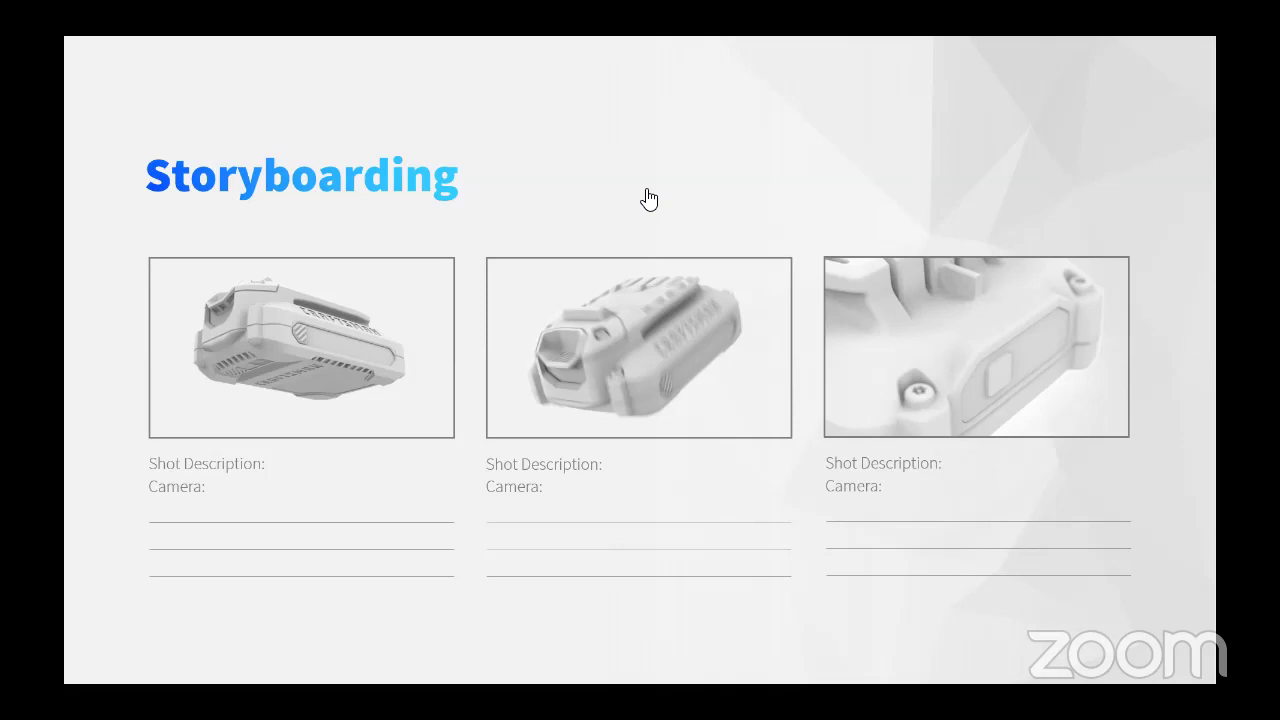
Step: Advance the presentation to the Demo Time! slide and switch to KeyShot with the KS_Sphere.bip scene
key(Right)
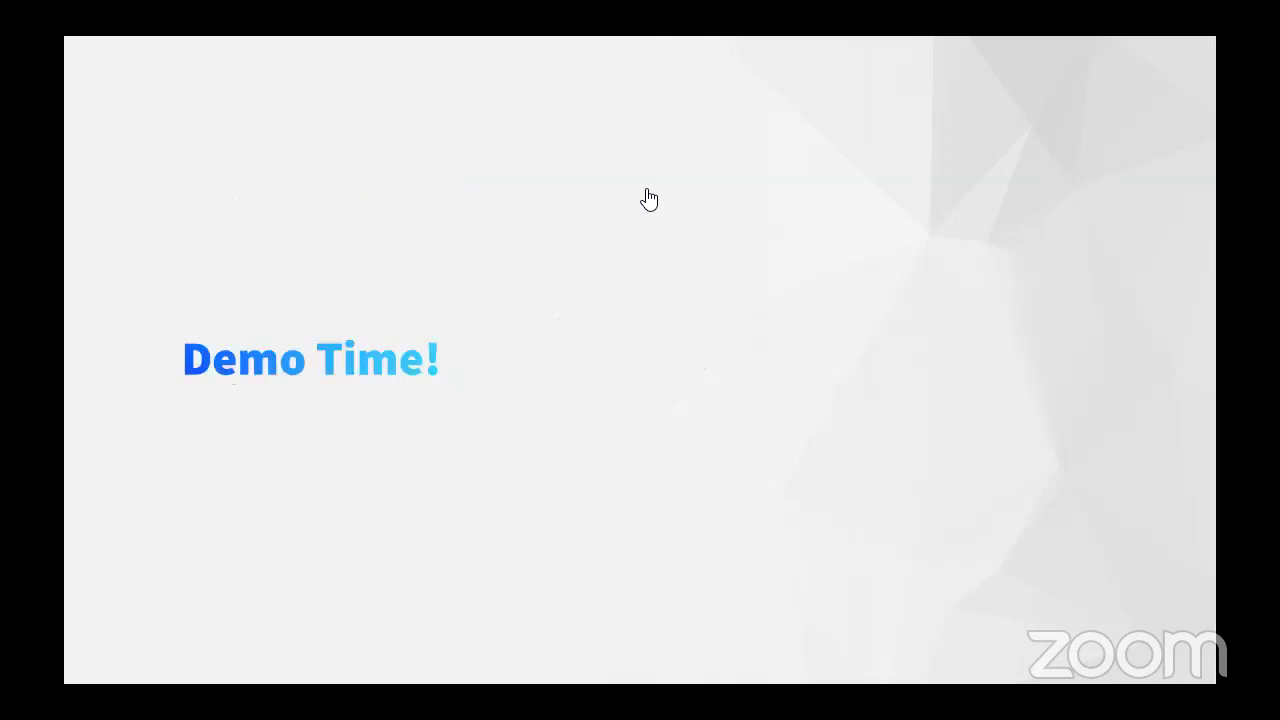
mouse_move(674, 24)
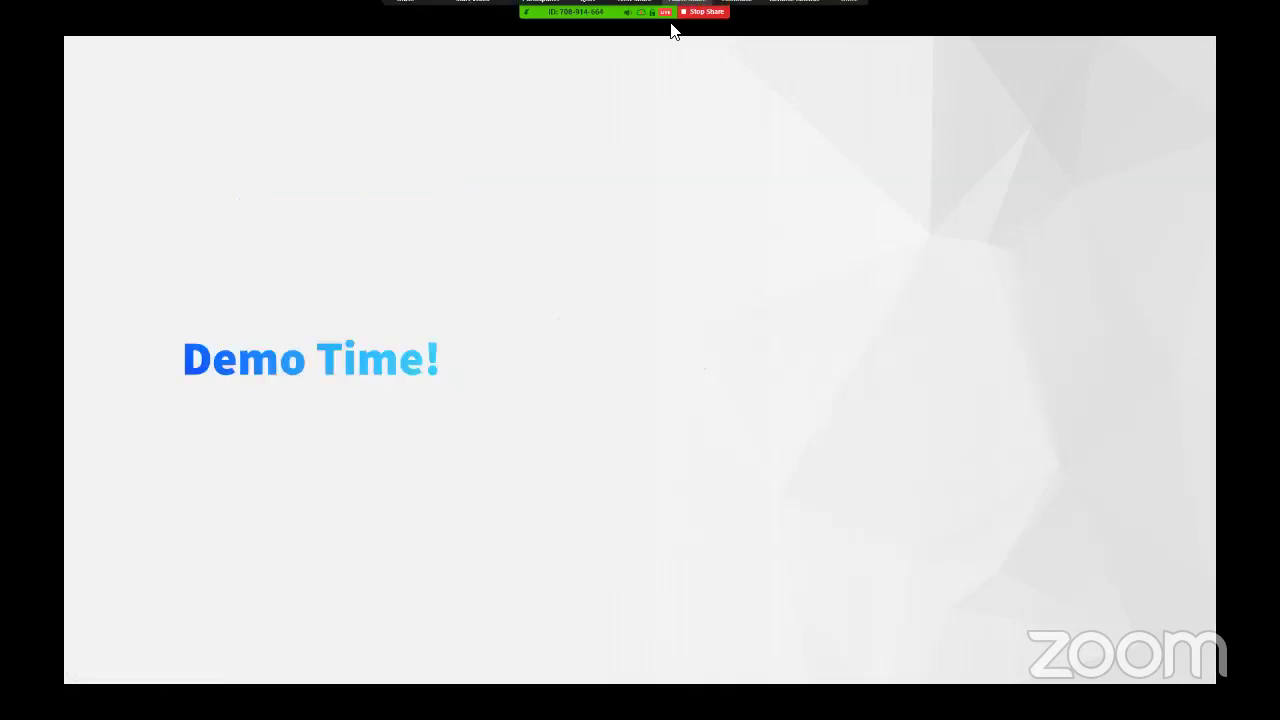
click(848, 14)
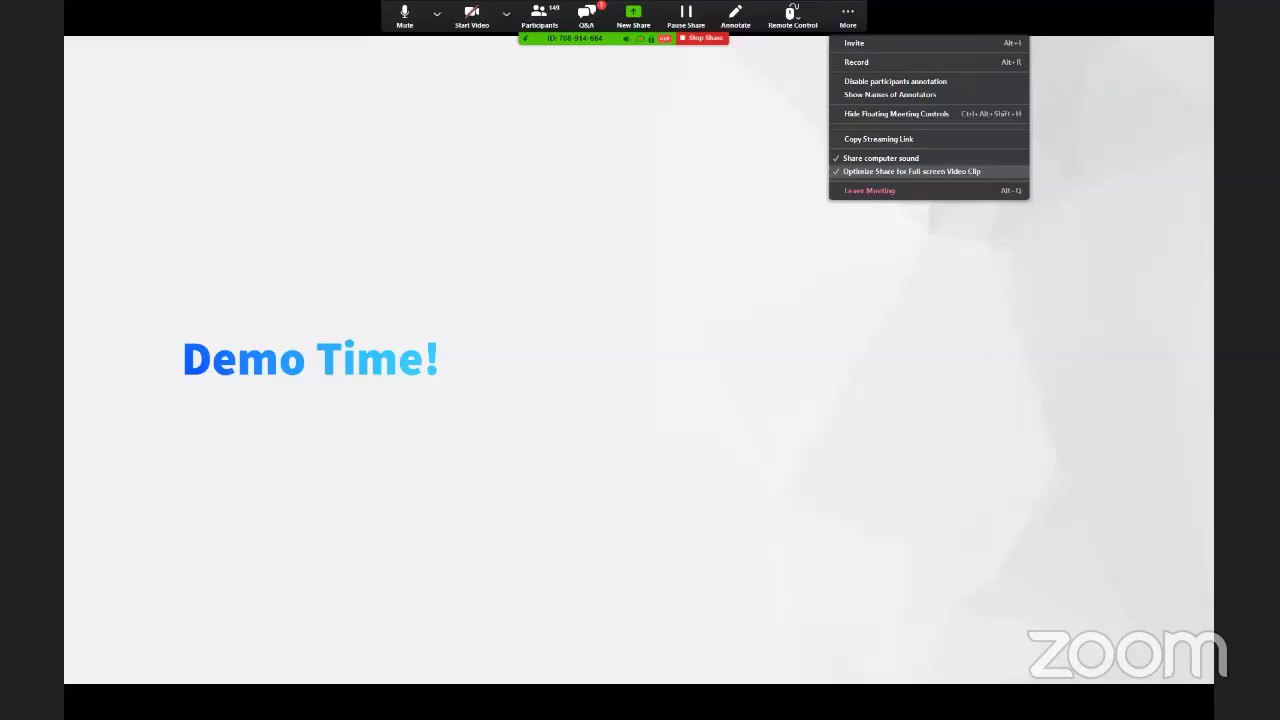
key(alt+Tab)
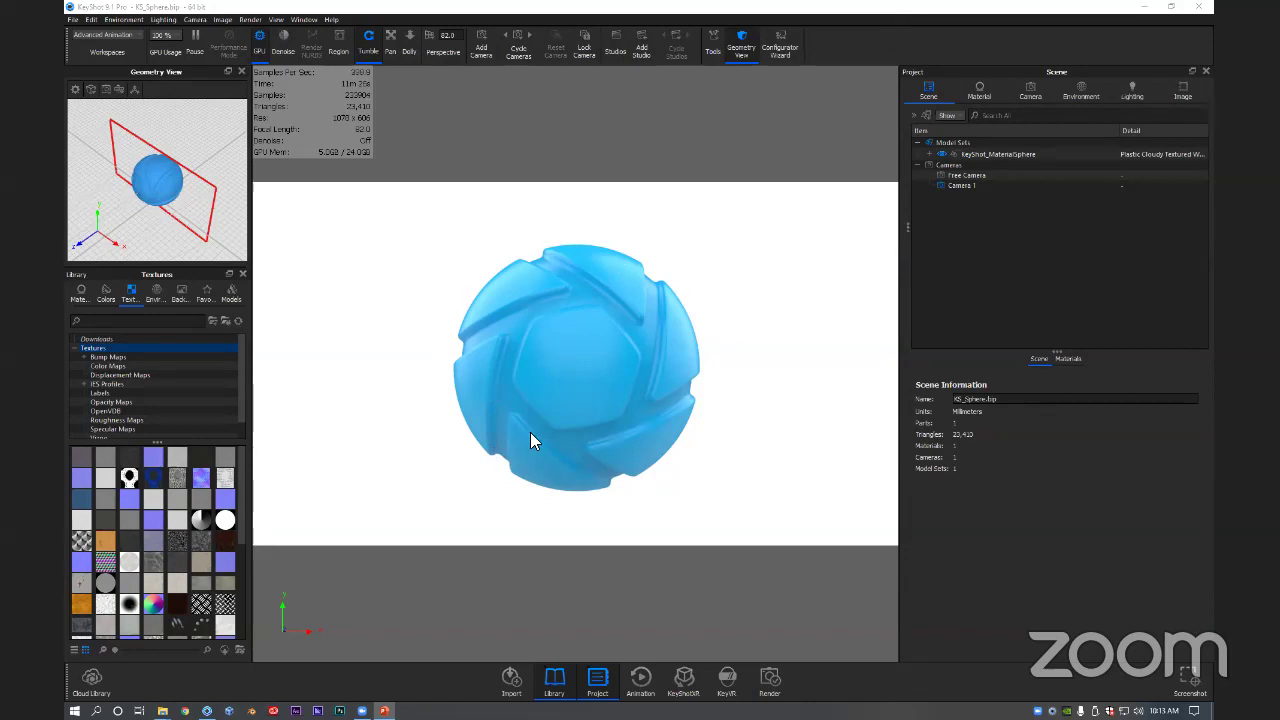
Step: Open the blue sphere's plastic material in the material graph and move the graph clear of the sphere
drag(626, 396, 571, 363)
double_click(600, 362)
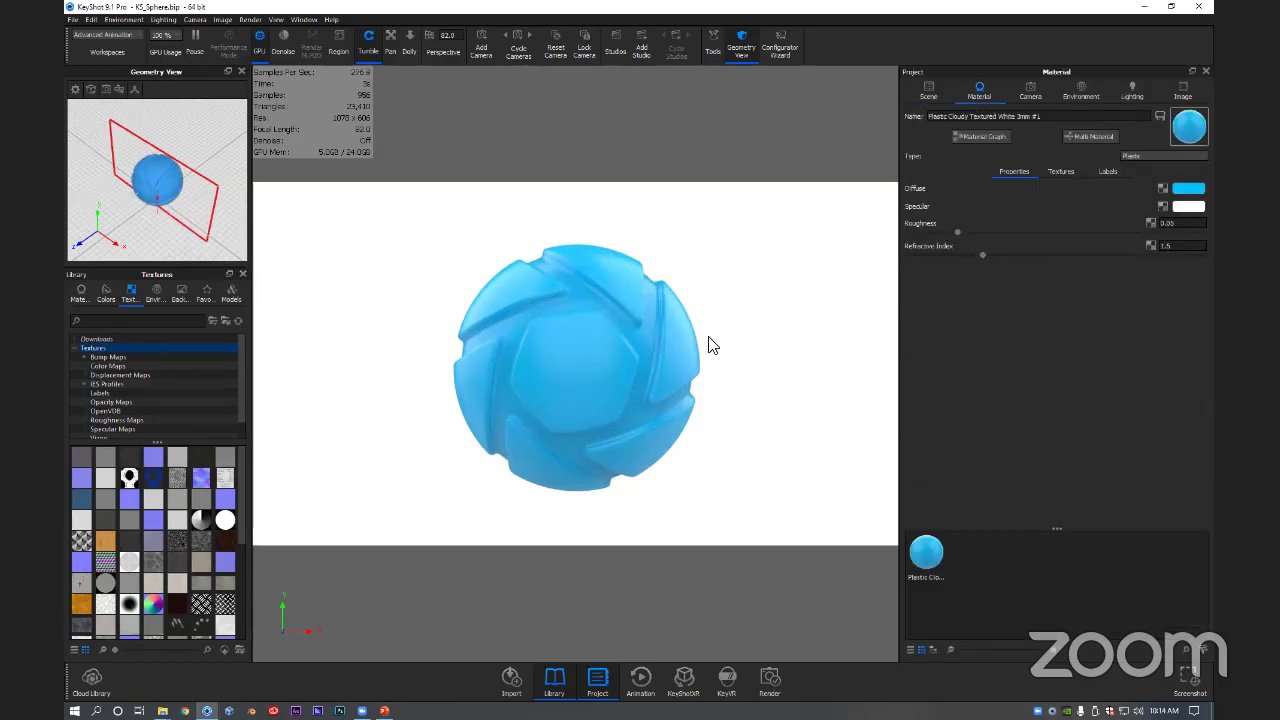
drag(606, 378, 642, 393)
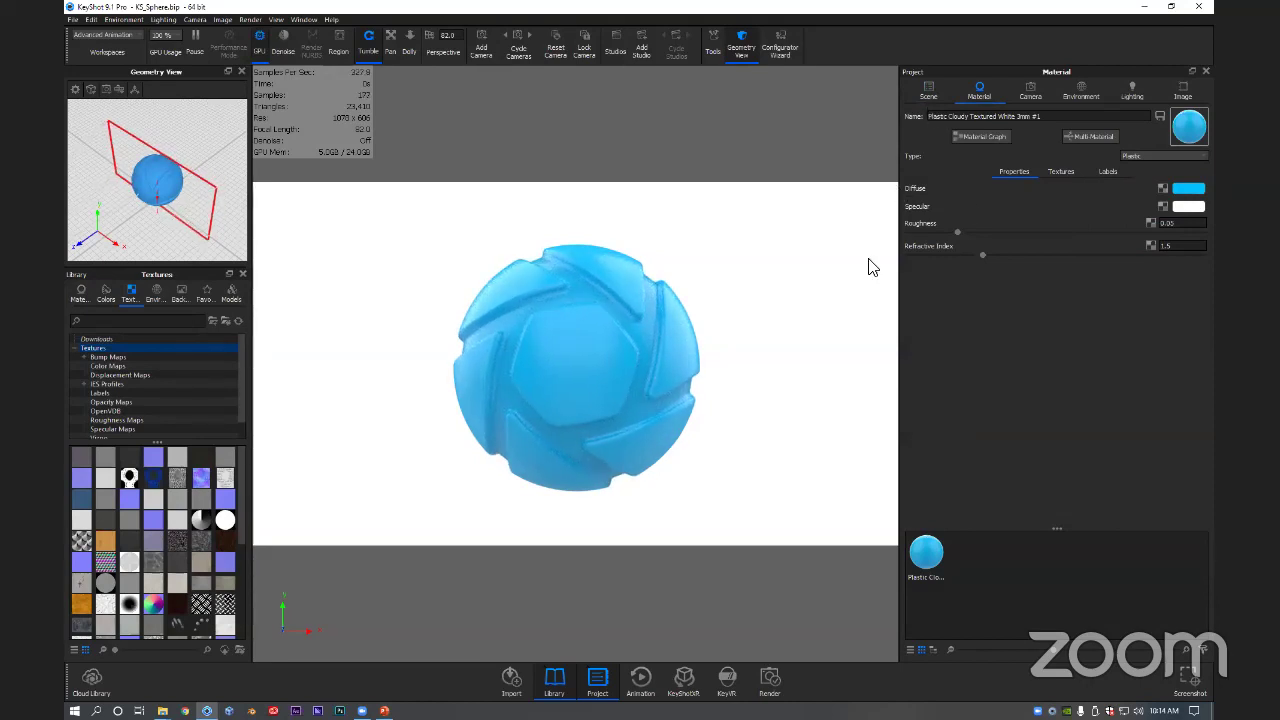
drag(556, 342, 572, 347)
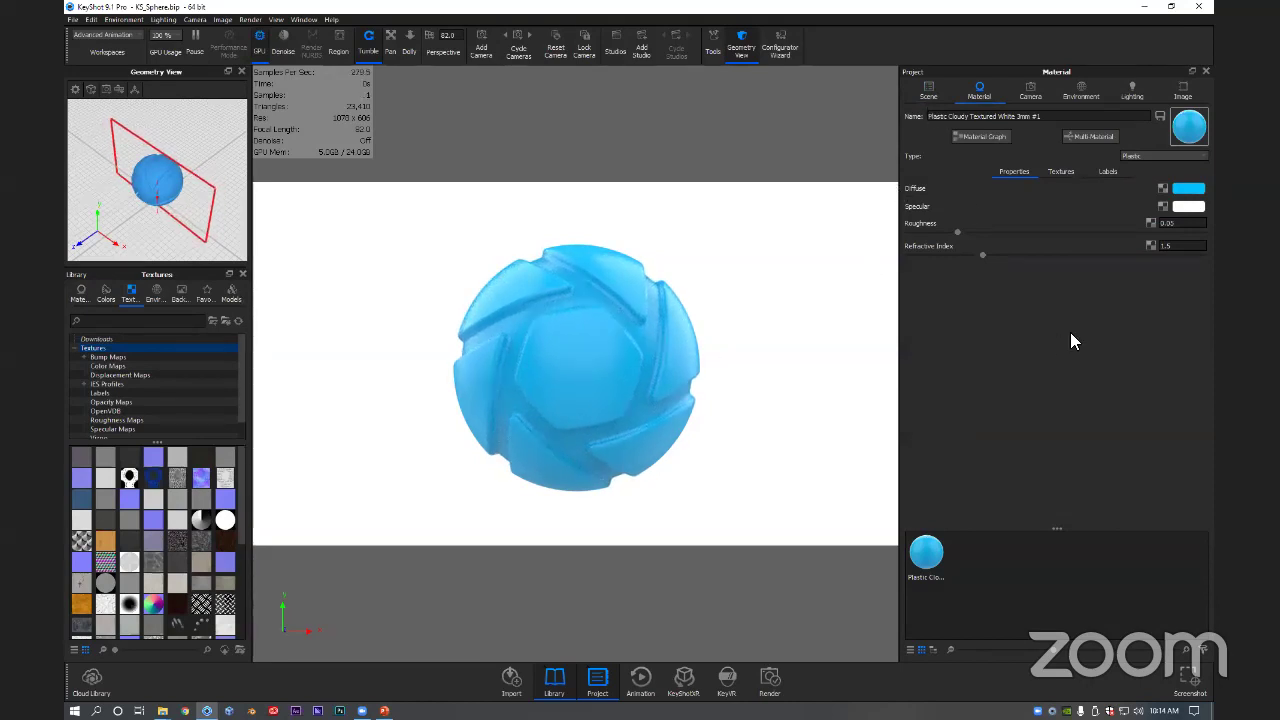
click(974, 134)
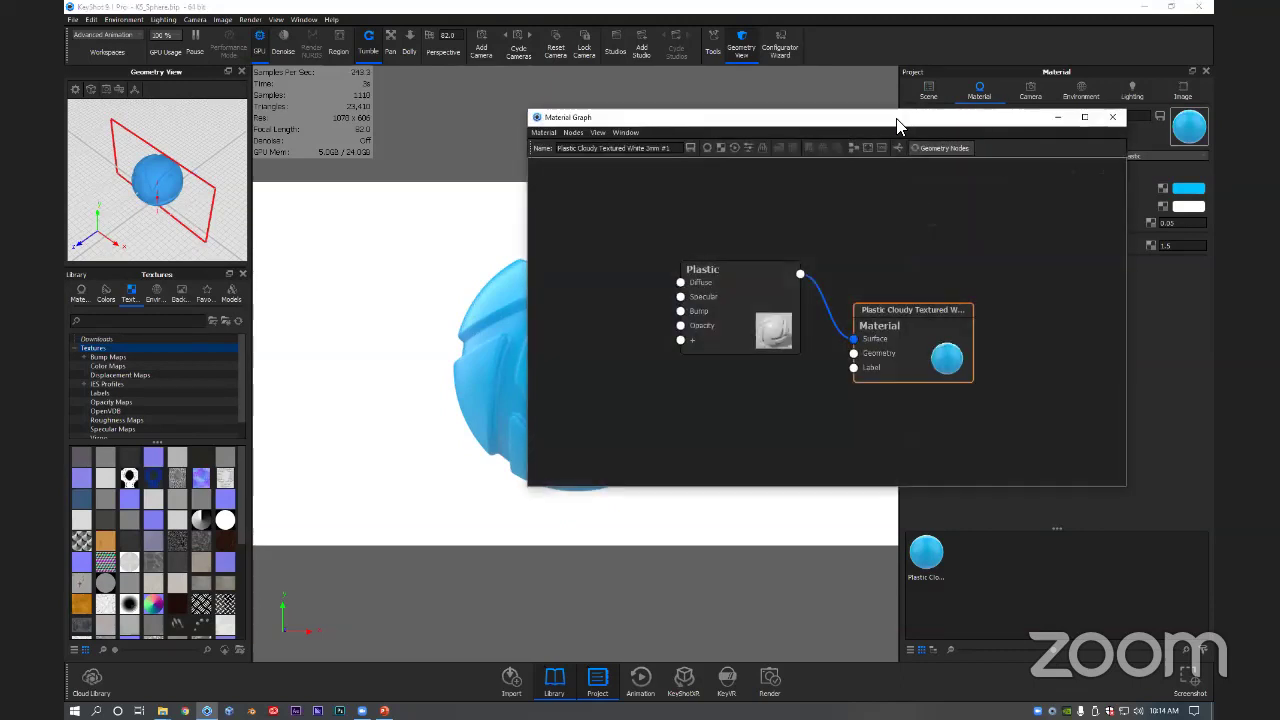
drag(897, 120, 942, 97)
Step: Frame the sphere closer beside the graph and move the Plastic and Material nodes upward to free space below
drag(500, 323, 512, 367)
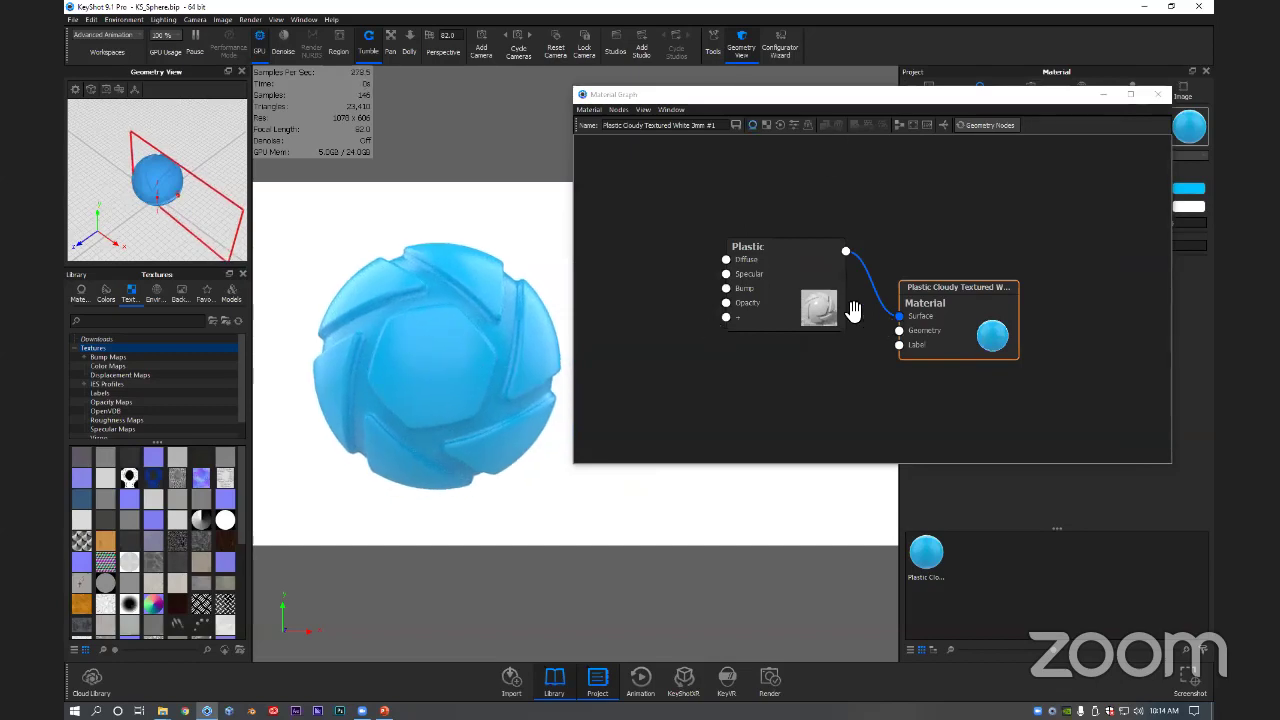
scroll(380, 382, up, 3)
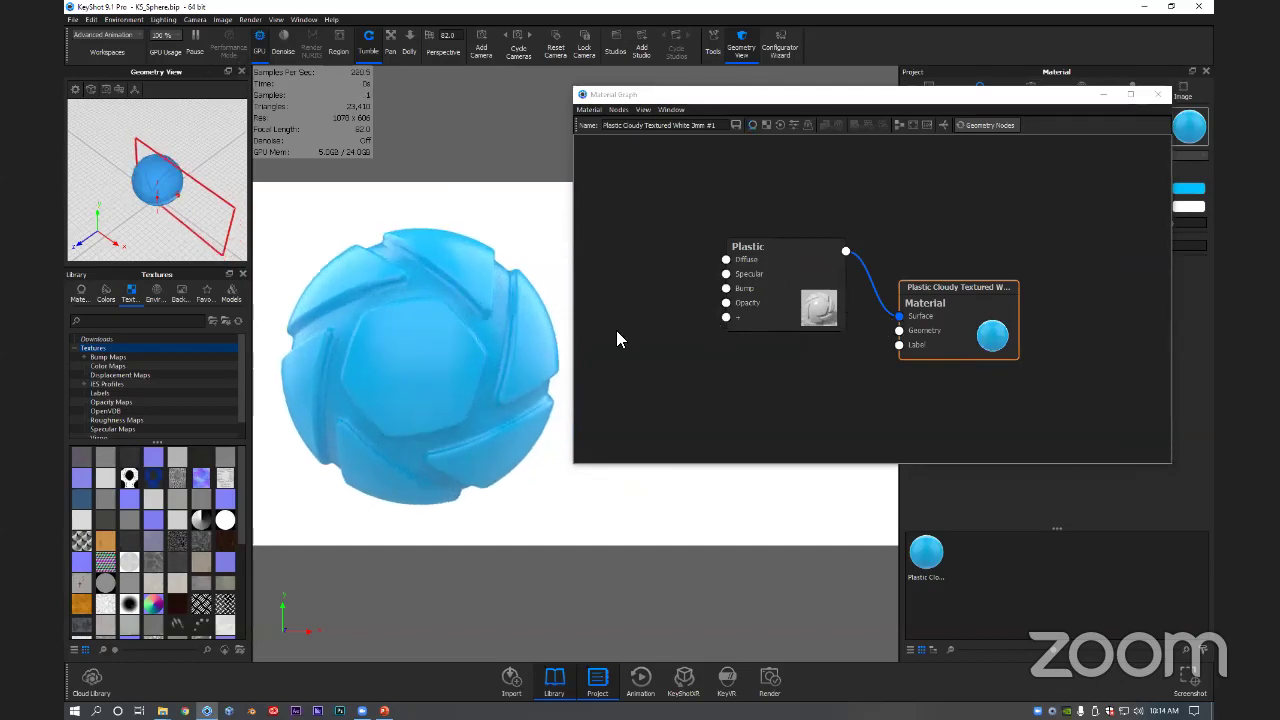
middle_drag(380, 382, 428, 391)
scroll(428, 391, up, 1)
drag(428, 391, 388, 392)
drag(776, 306, 773, 281)
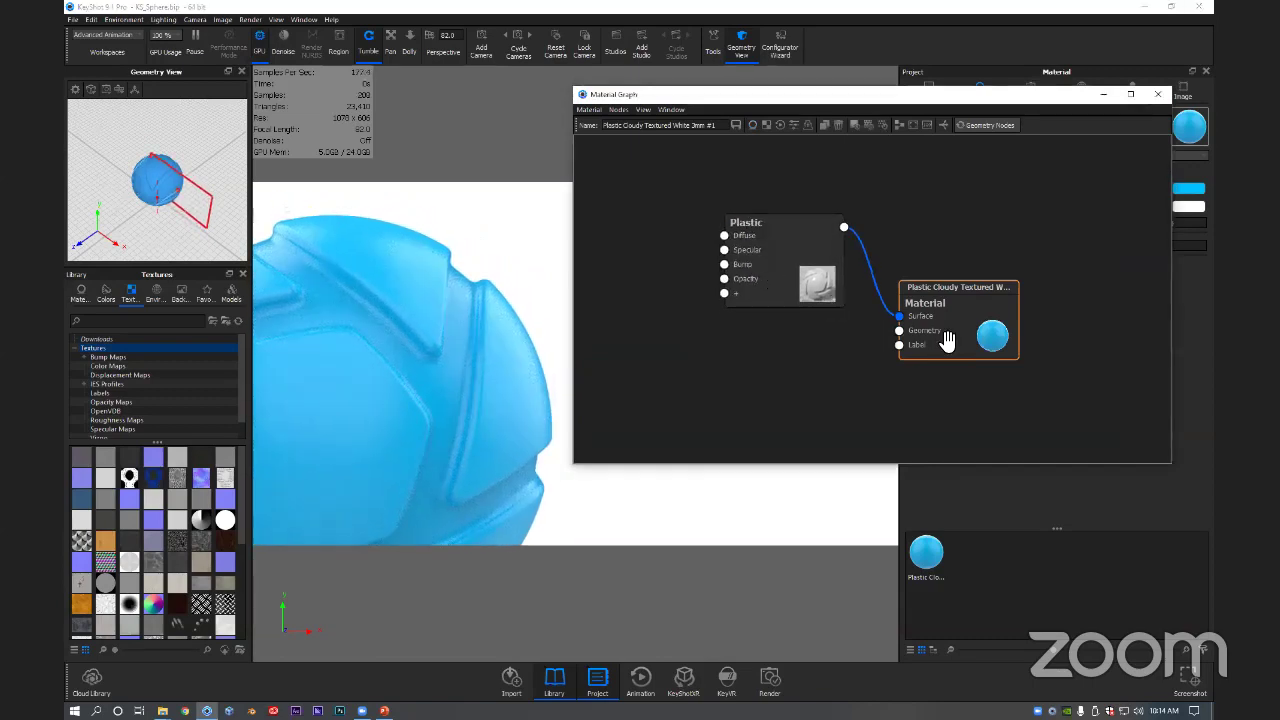
drag(948, 339, 951, 306)
drag(820, 304, 806, 277)
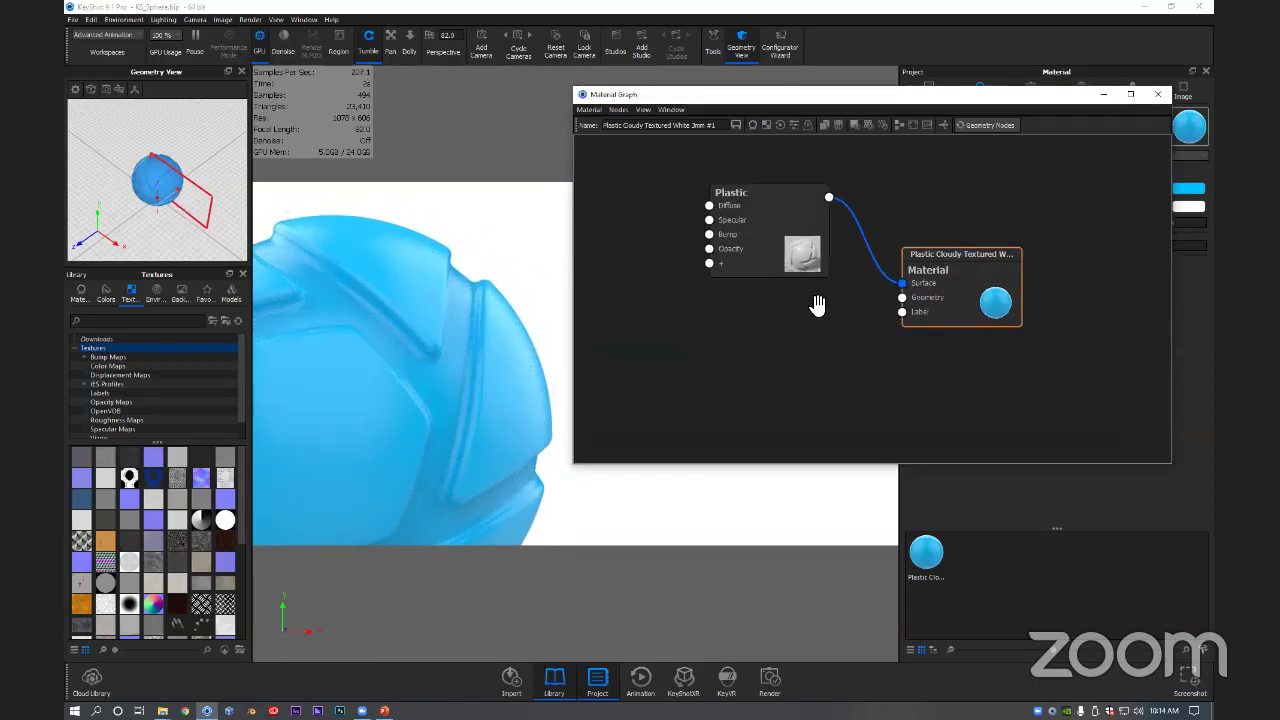
Step: Add a Fuzz geometry node below the Plastic node and connect it to the material's Geometry input
right_click(786, 322)
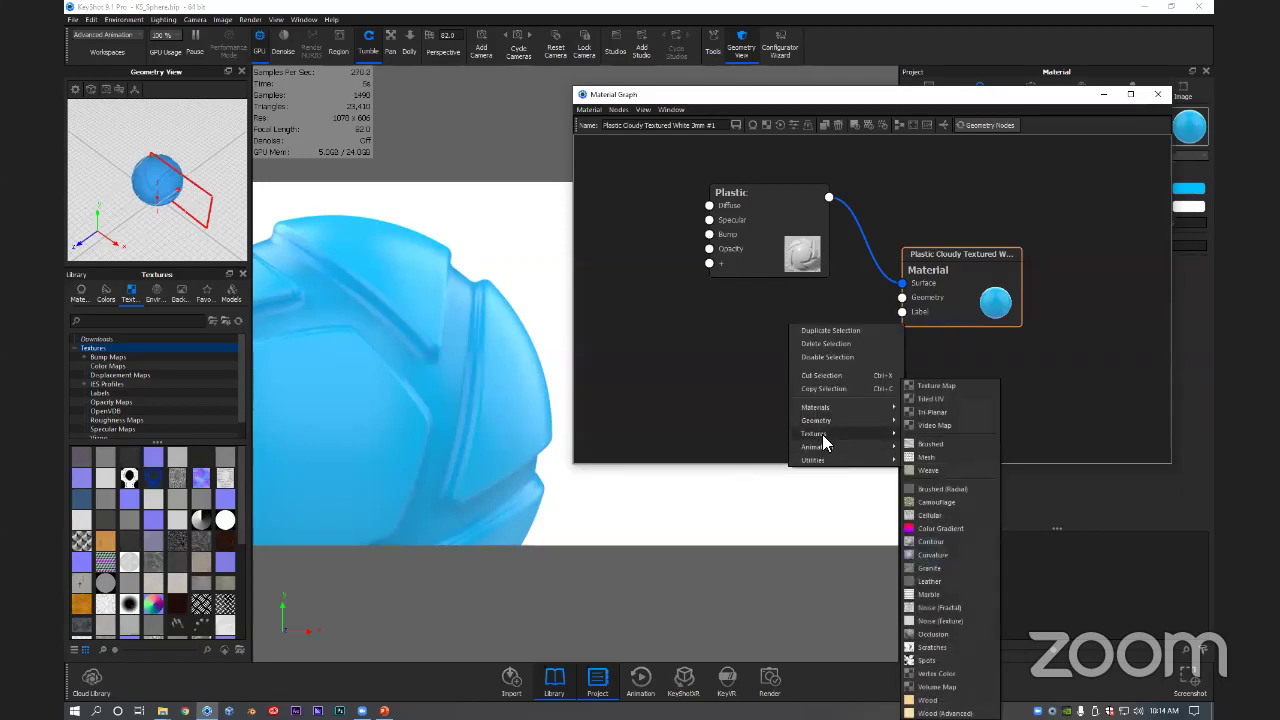
mouse_move(824, 422)
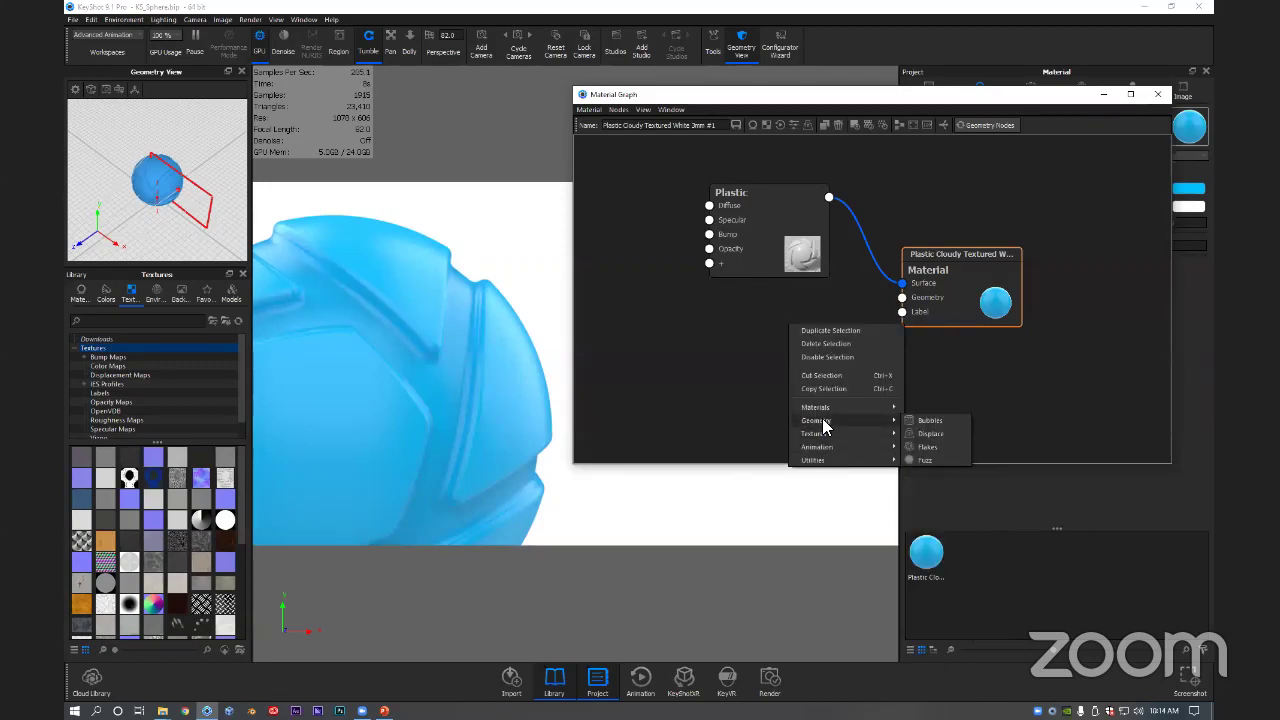
click(930, 459)
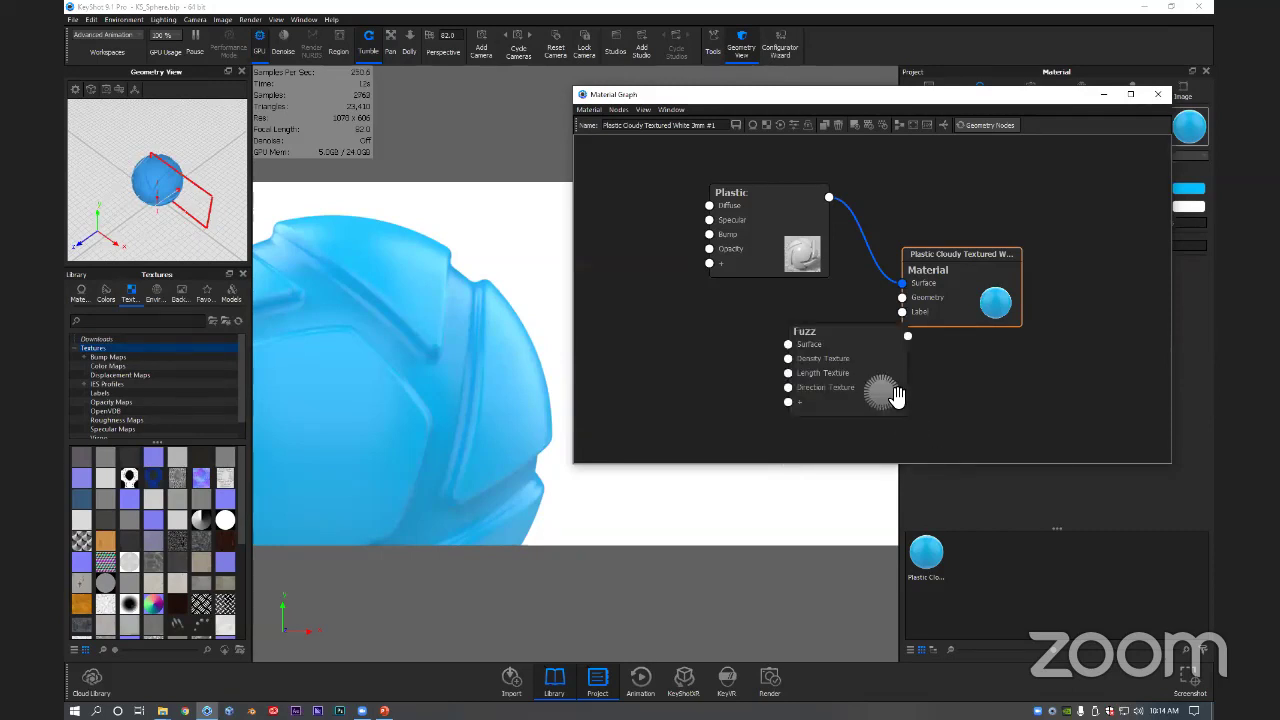
drag(890, 396, 903, 297)
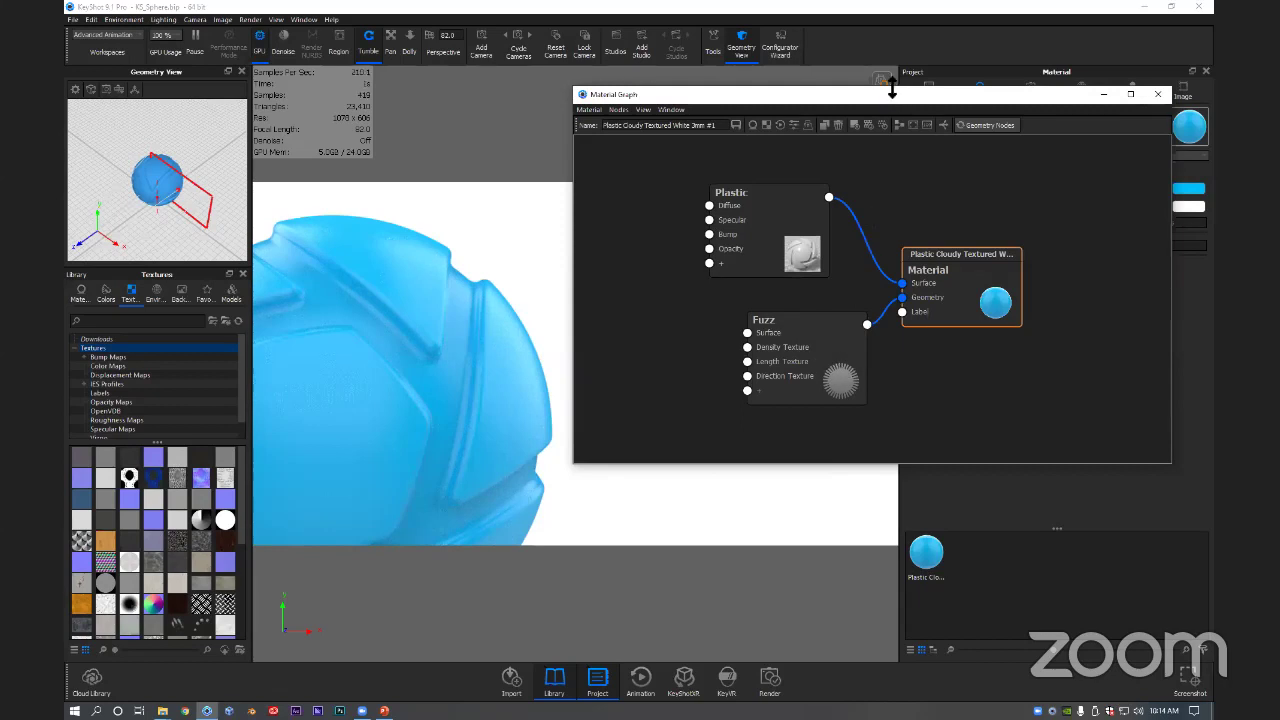
Step: Set the Fuzz node's length to 0.09 mm, length variation and randomness to 0.8, and radius to 0.0005 mm
drag(868, 100, 808, 97)
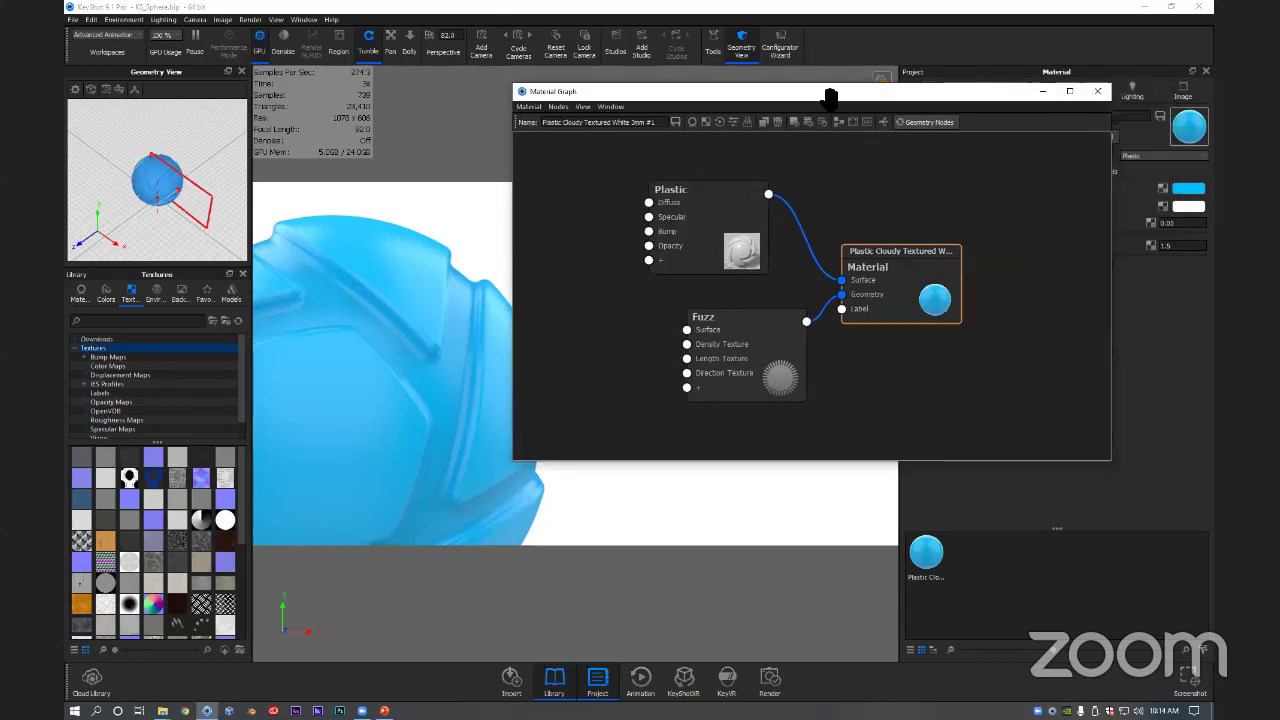
click(758, 347)
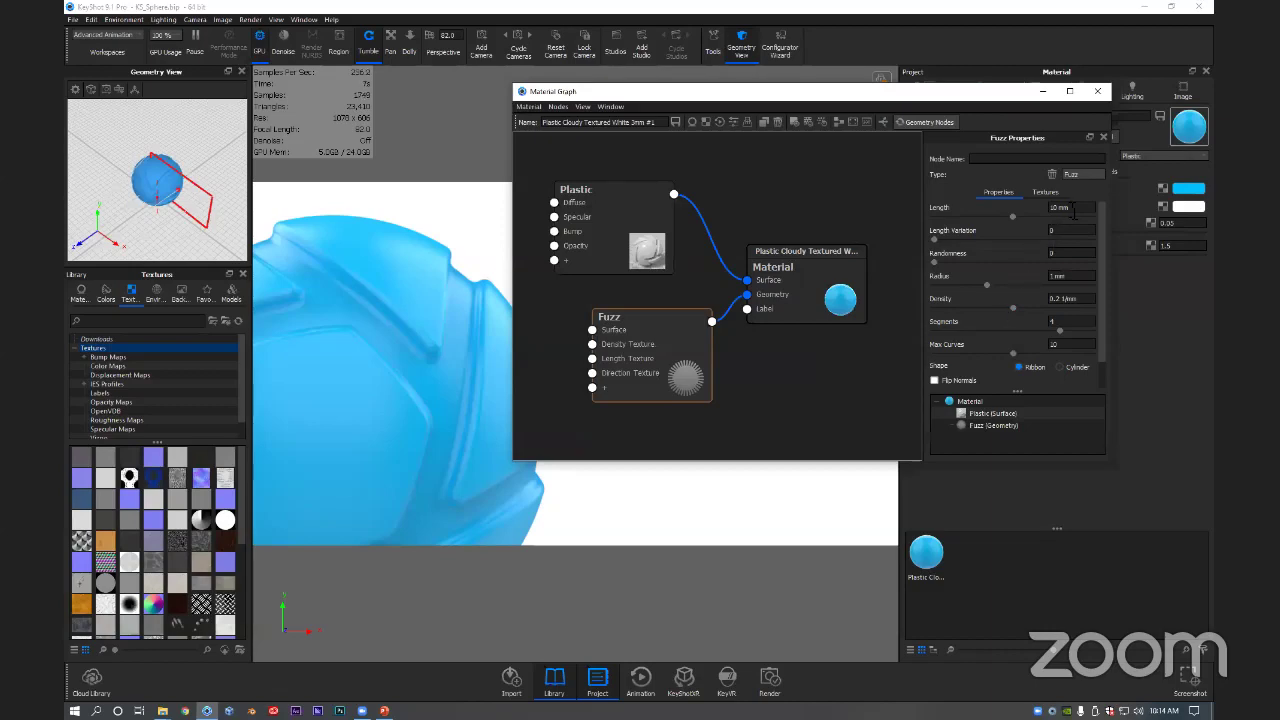
drag(1070, 209, 1040, 211)
text(.09)
key(Tab)
text(.8)
key(Tab)
key(Tab)
text(.0105)
key(Tab)
Step: Set the Fuzz node's density to 100 1/mm, segments to 10 and max curves to 20
text(100)
key(Tab)
text(10)
key(Tab)
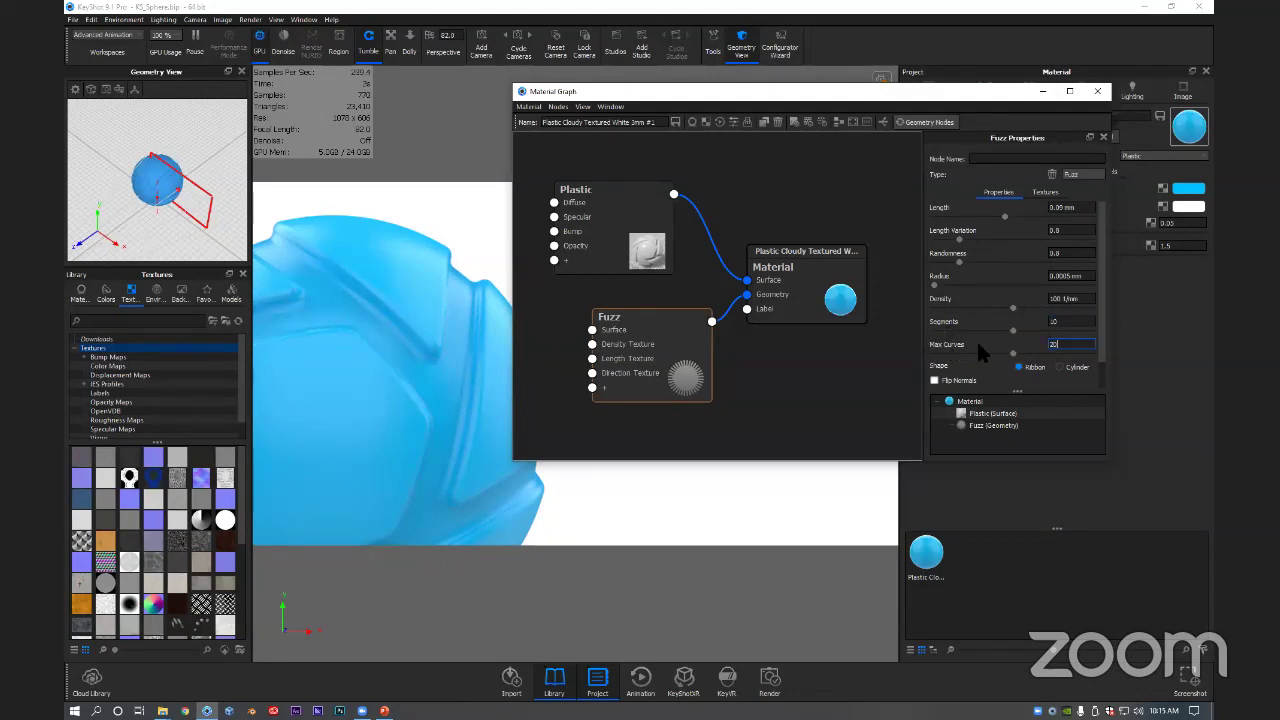
key(Return)
Step: Set the fuzz shape to Cylinder and generate the fuzz geometry on the sphere
drag(653, 366, 651, 374)
drag(765, 320, 775, 310)
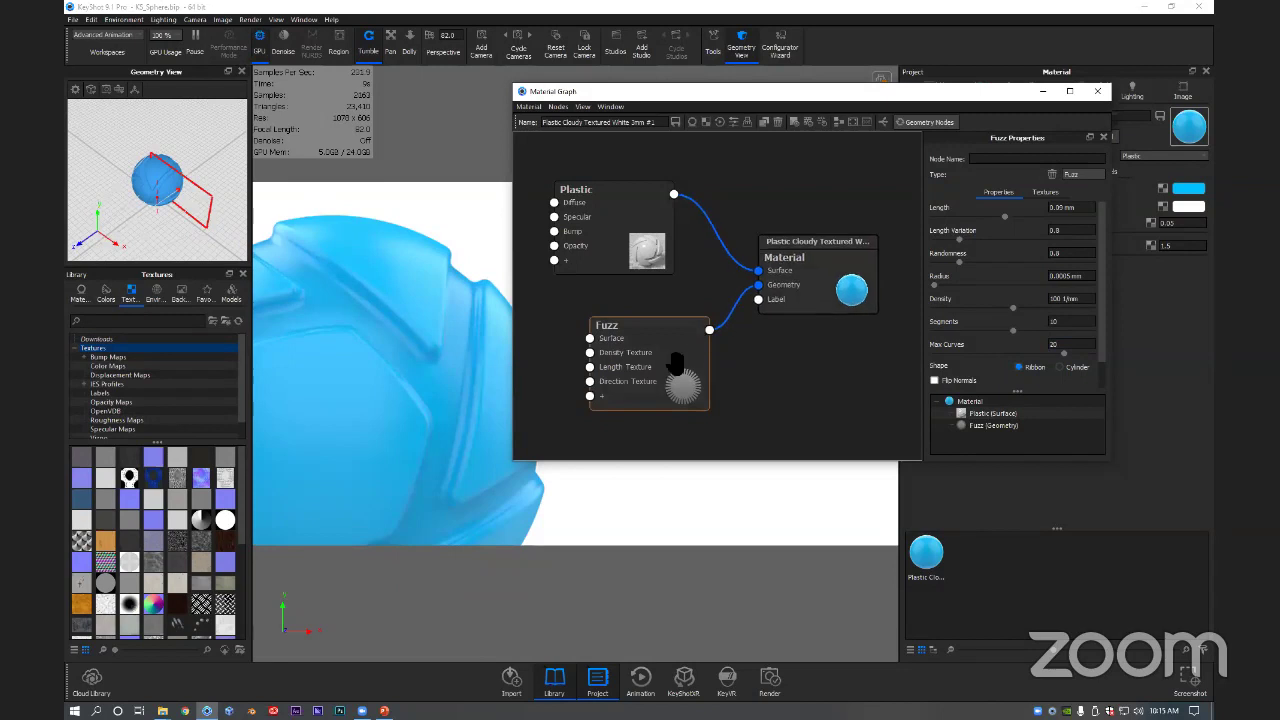
drag(675, 362, 682, 349)
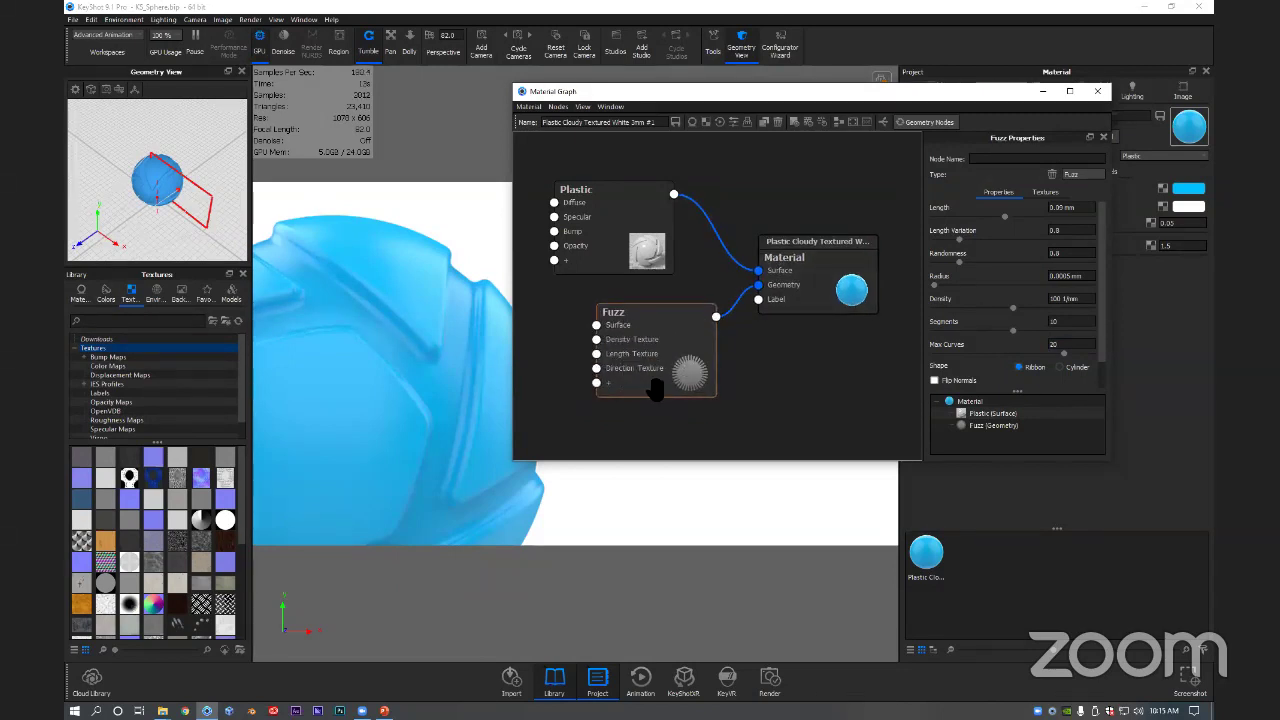
click(1060, 367)
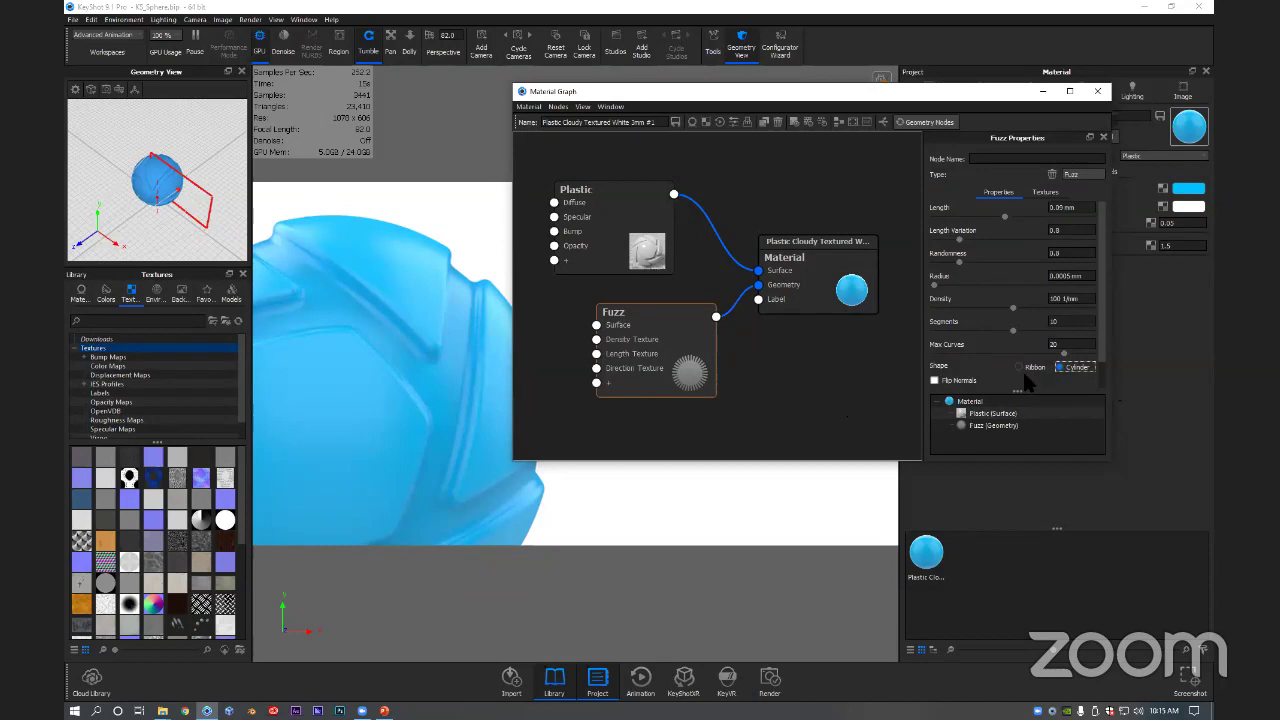
drag(924, 101, 940, 153)
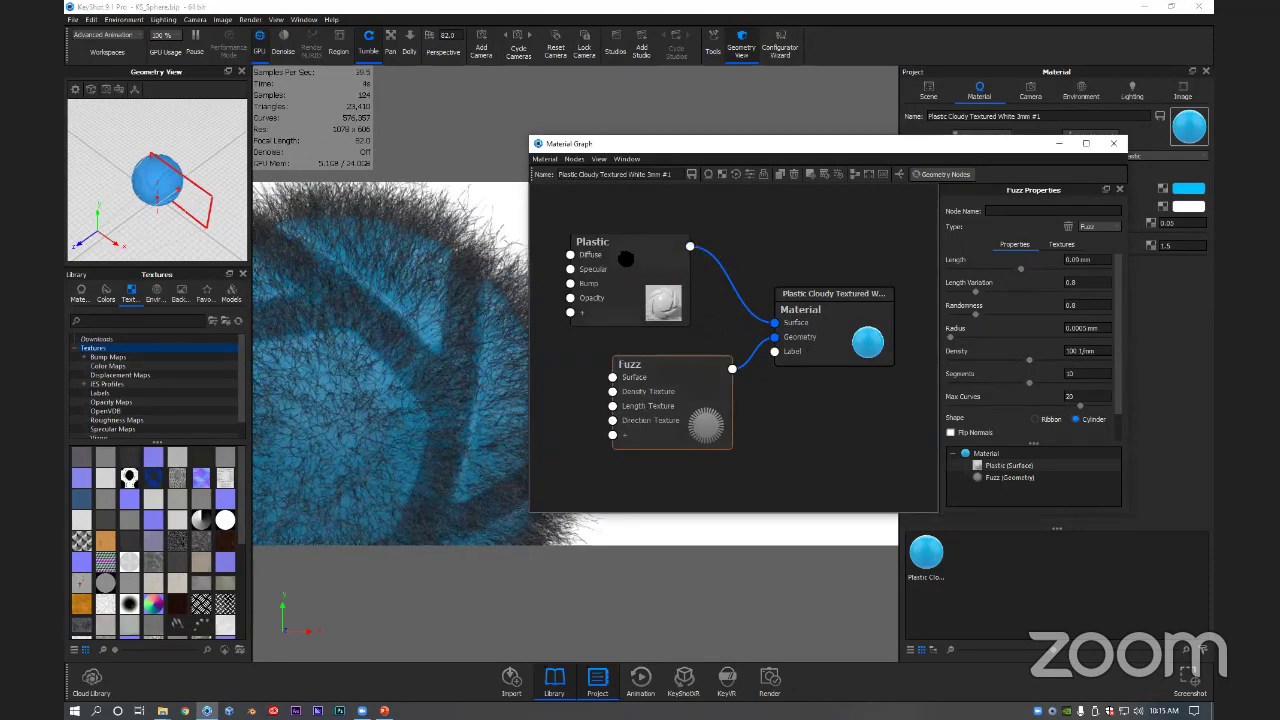
Step: Connect the Plastic node to the Fuzz node's Surface input so the fibres use the blue plastic
drag(639, 286, 626, 267)
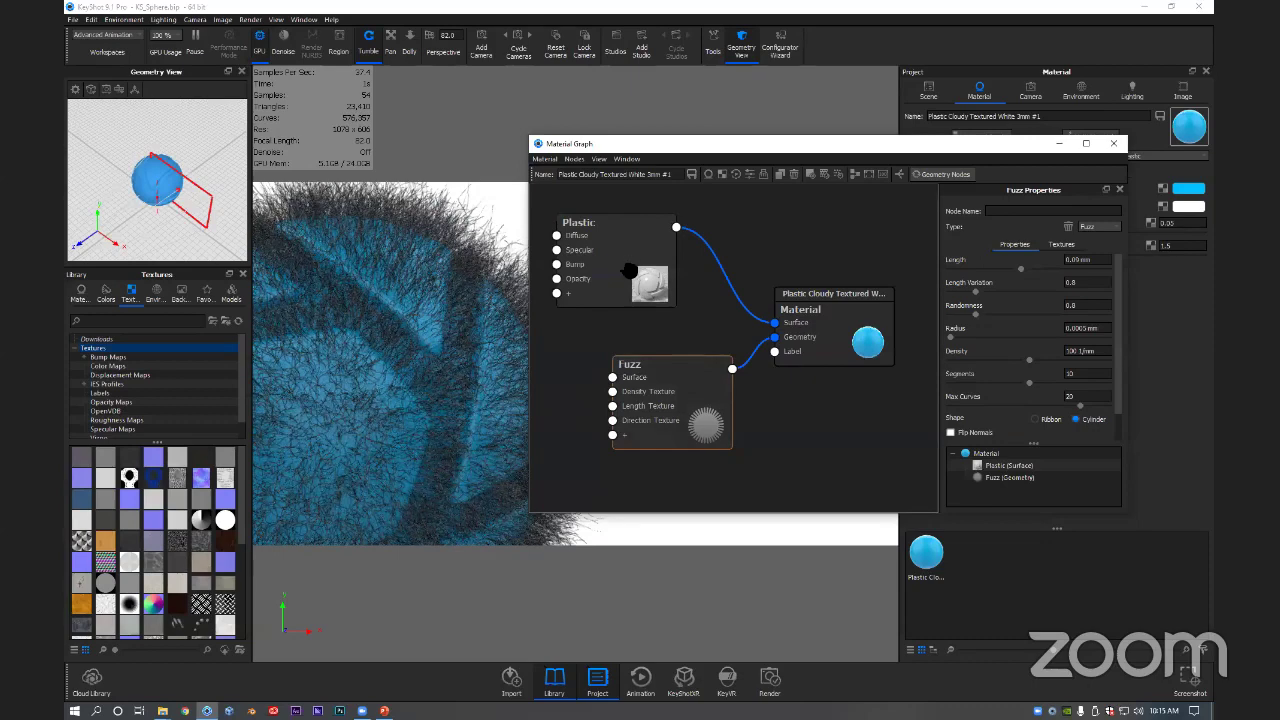
drag(677, 229, 613, 377)
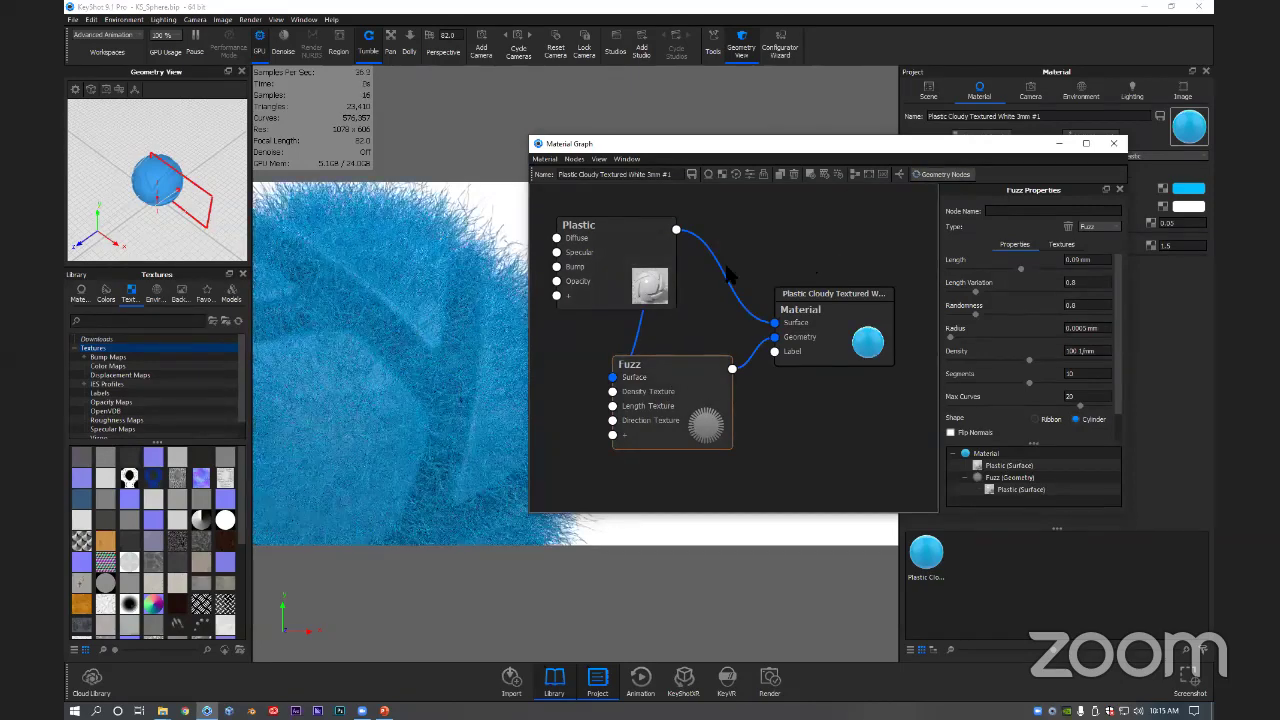
drag(398, 353, 454, 365)
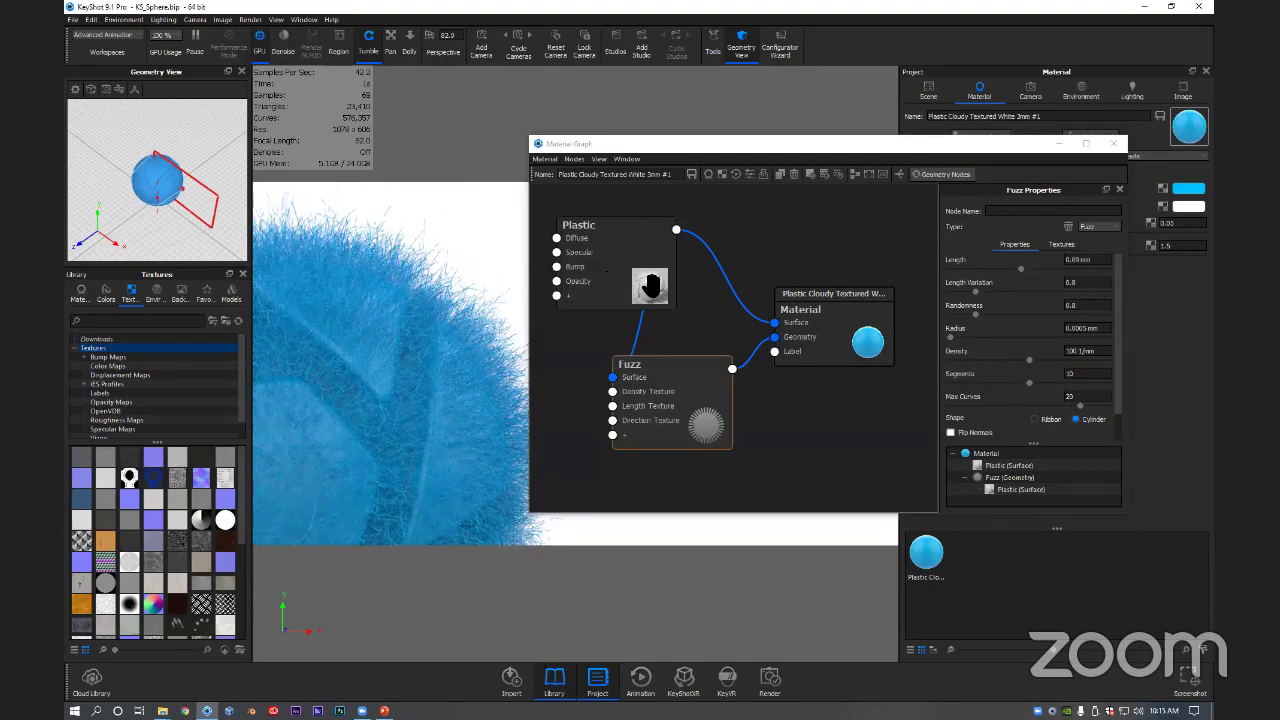
Step: Spread out the Plastic, Fuzz and Material nodes in the graph, leaving room beside the Fuzz node's inputs
drag(863, 326, 891, 315)
drag(708, 389, 733, 389)
drag(625, 282, 613, 282)
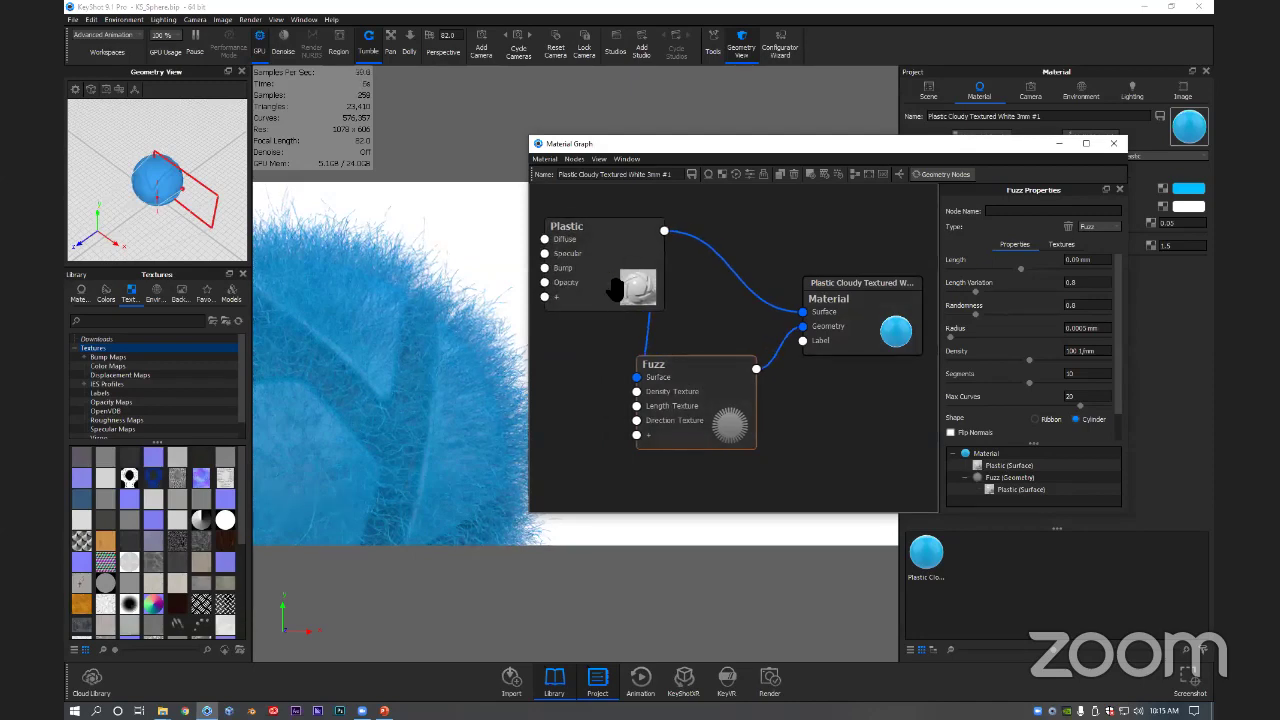
drag(712, 426, 747, 422)
drag(838, 355, 847, 338)
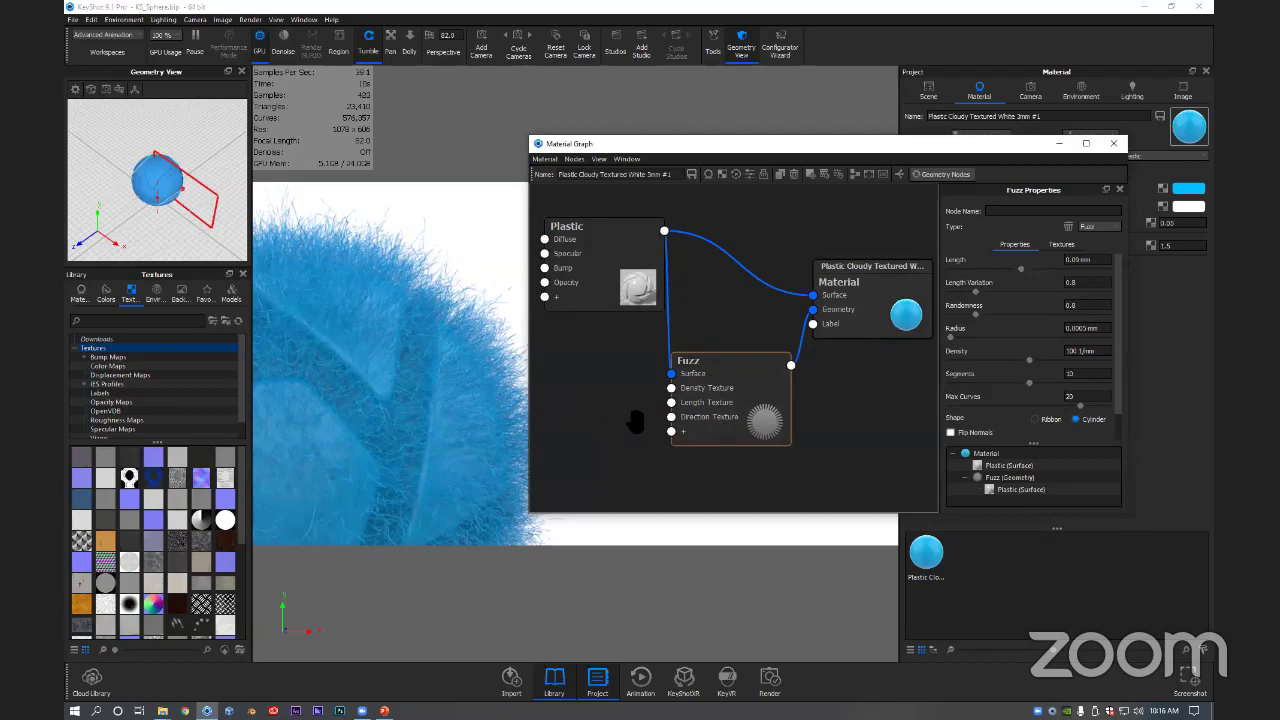
drag(692, 401, 710, 406)
drag(634, 286, 631, 290)
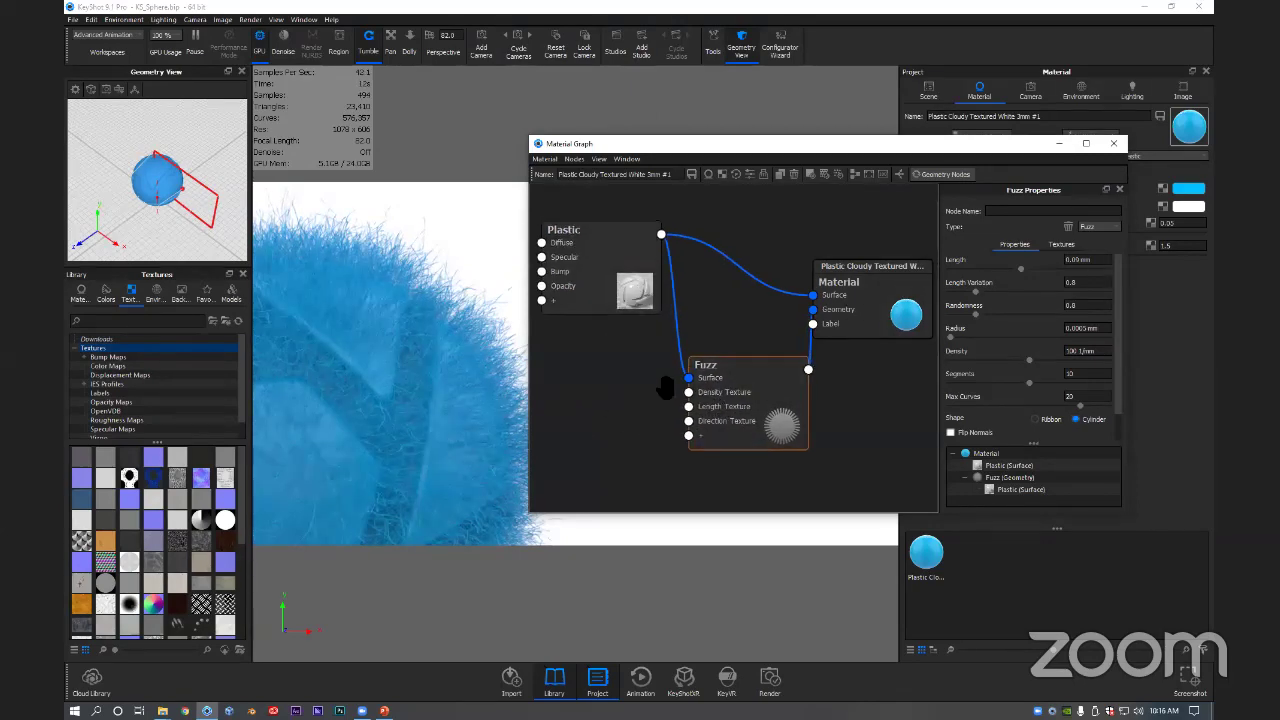
scroll(733, 385, down, 1)
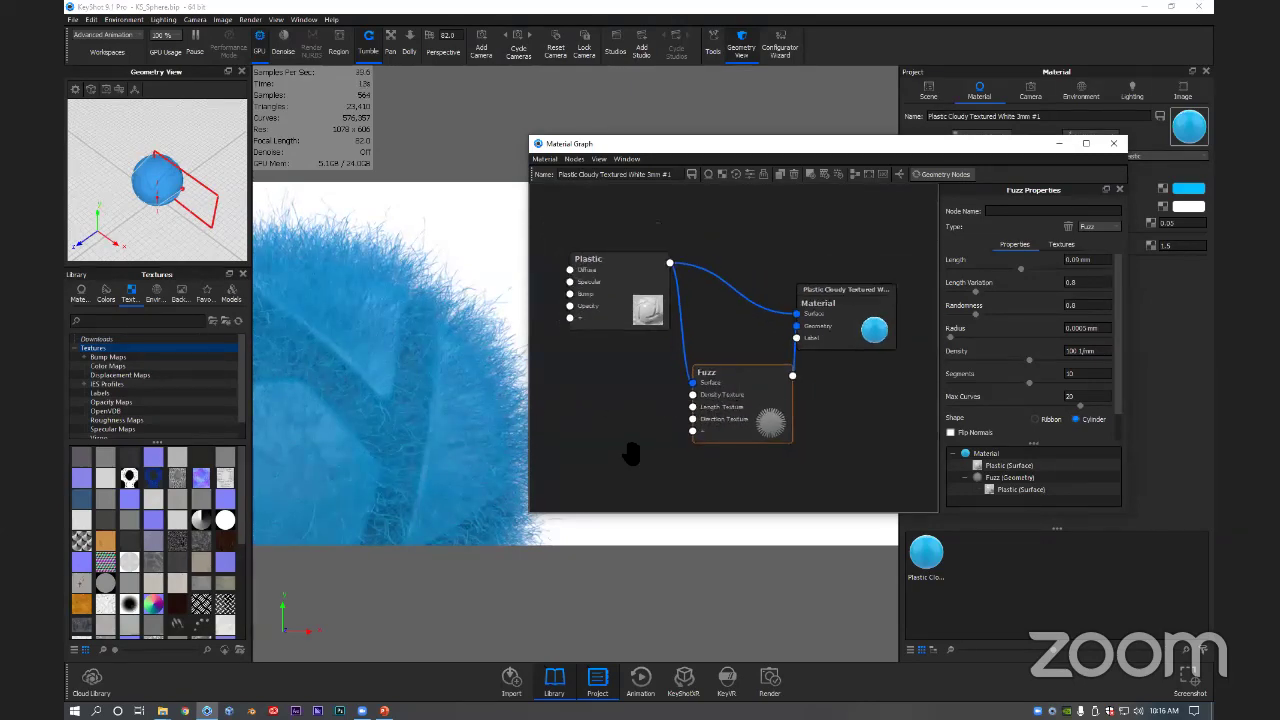
mouse_move(442, 427)
mouse_down()
mouse_move(330, 428)
mouse_move(380, 434)
mouse_move(385, 422)
mouse_move(450, 415)
mouse_up()
drag(722, 408, 868, 327)
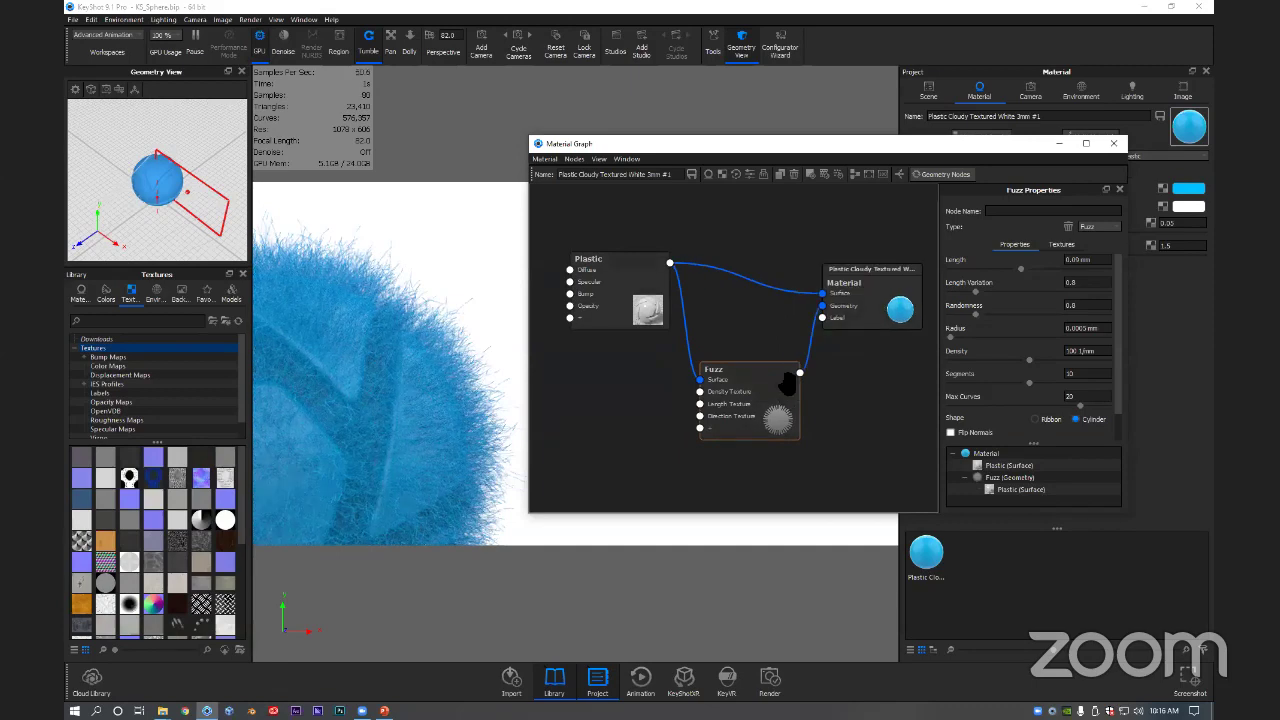
drag(787, 384, 794, 367)
Step: Add a Curve Fade animation node and place it beside the Fuzz node's texture inputs
right_click(618, 392)
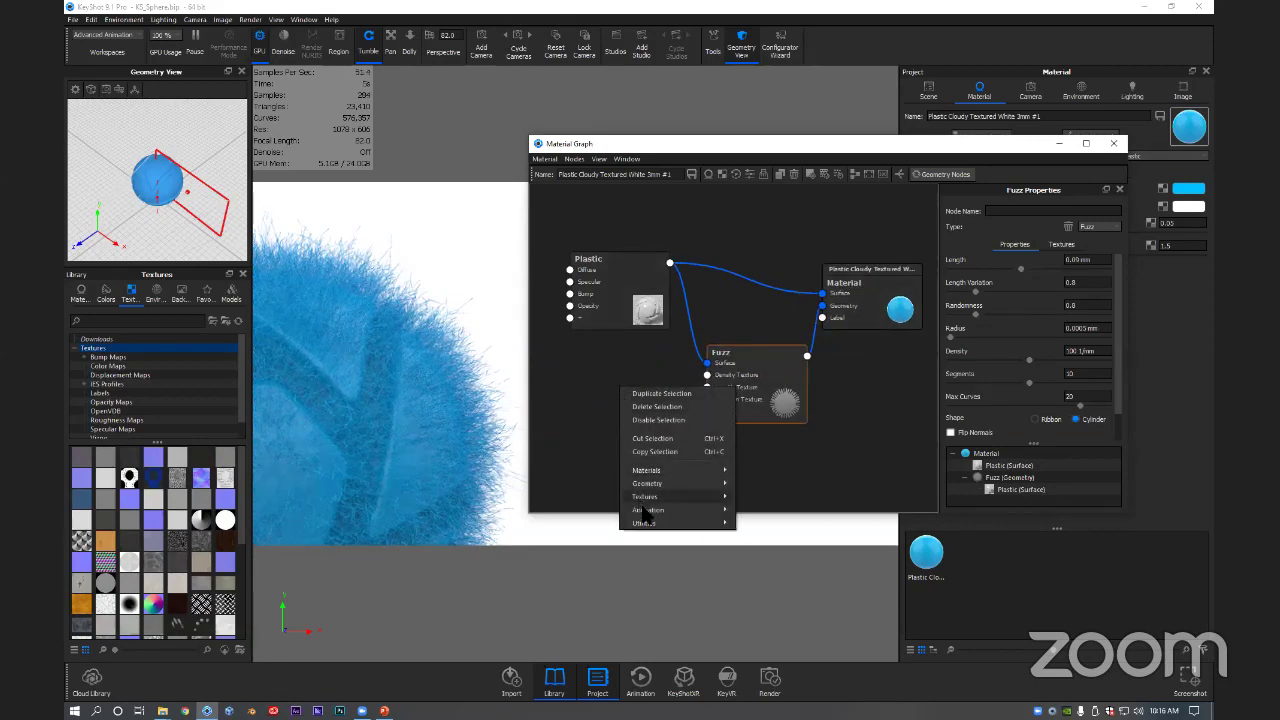
mouse_move(645, 510)
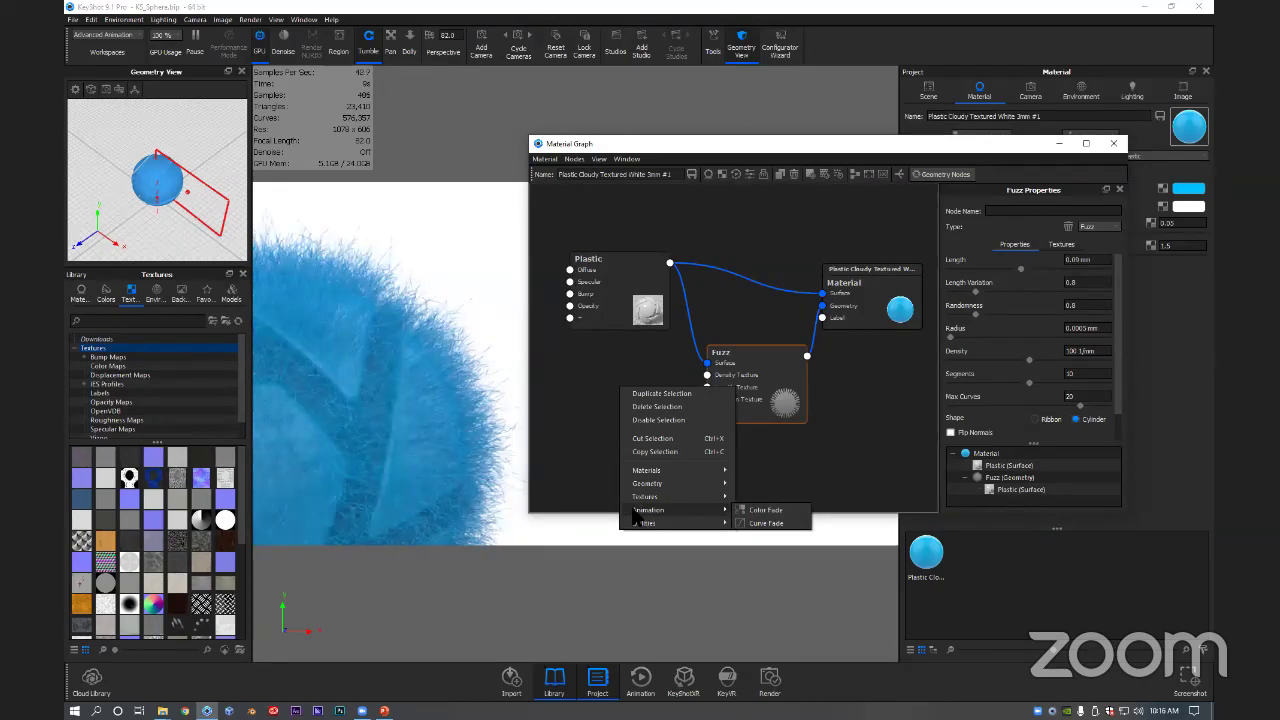
click(766, 523)
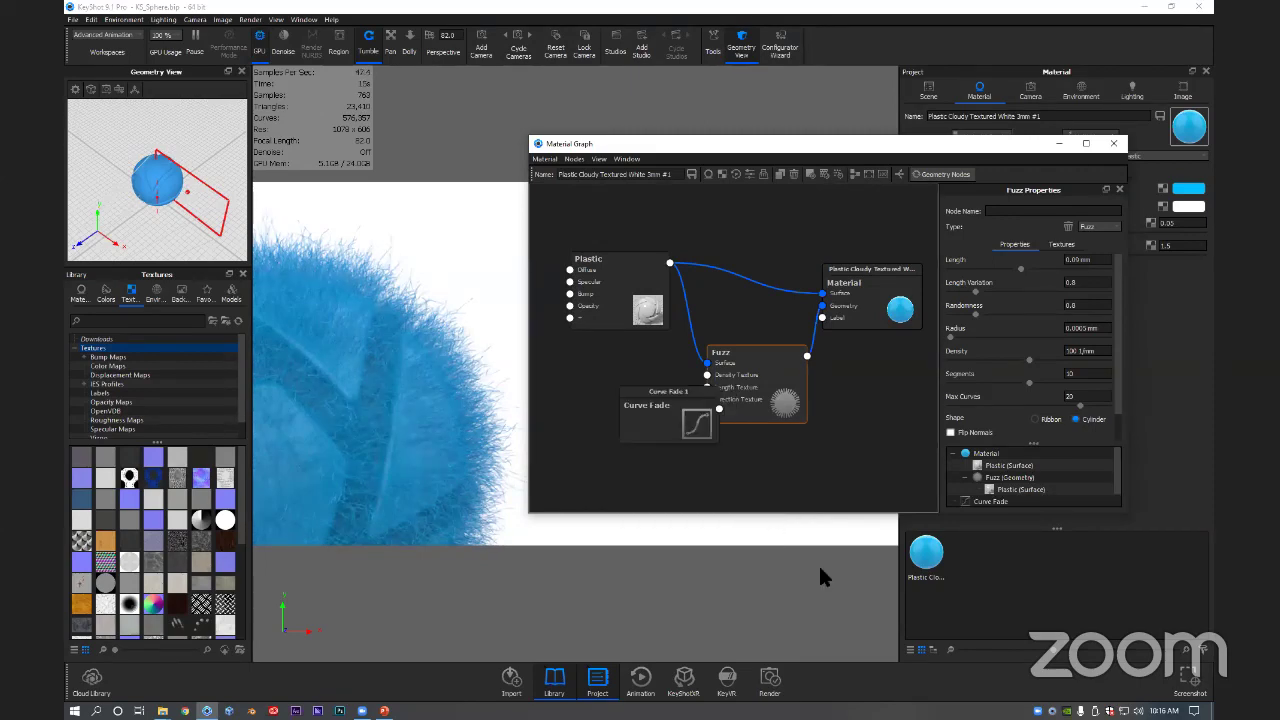
drag(673, 423, 648, 432)
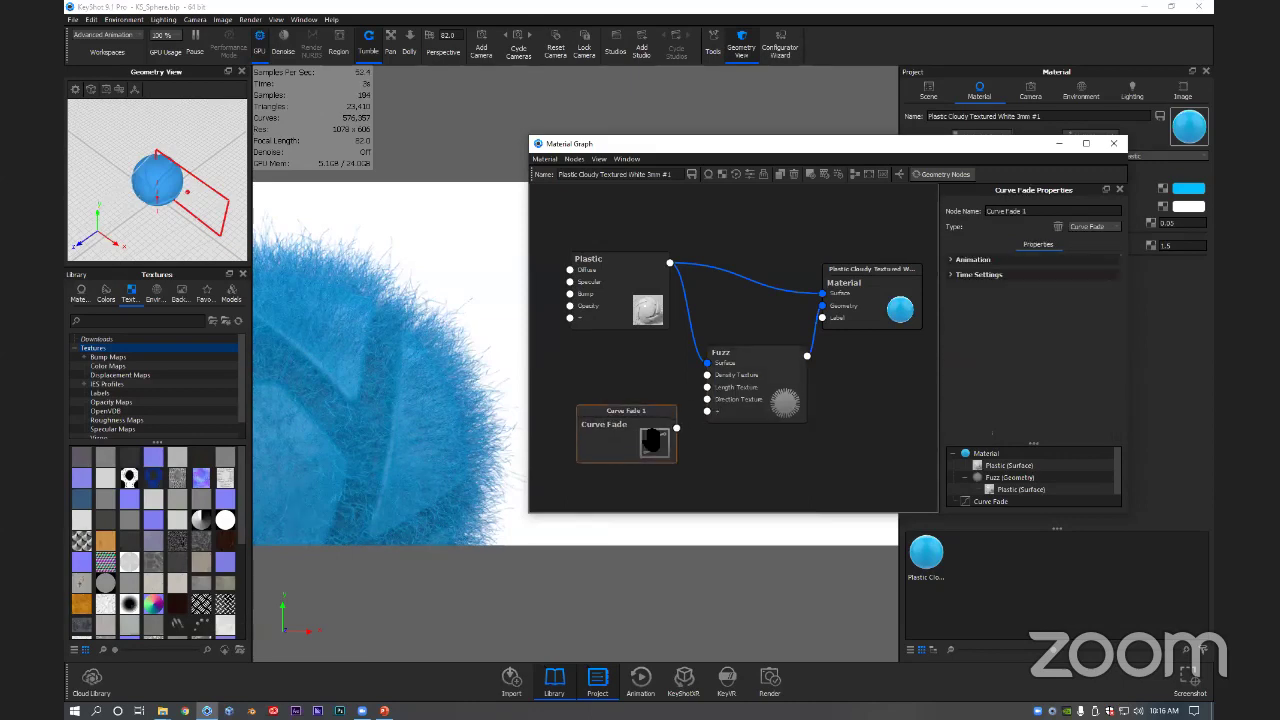
Step: Display the Curve Fade's full animation curve and connect the node to the Fuzz node's Length Texture input
click(970, 260)
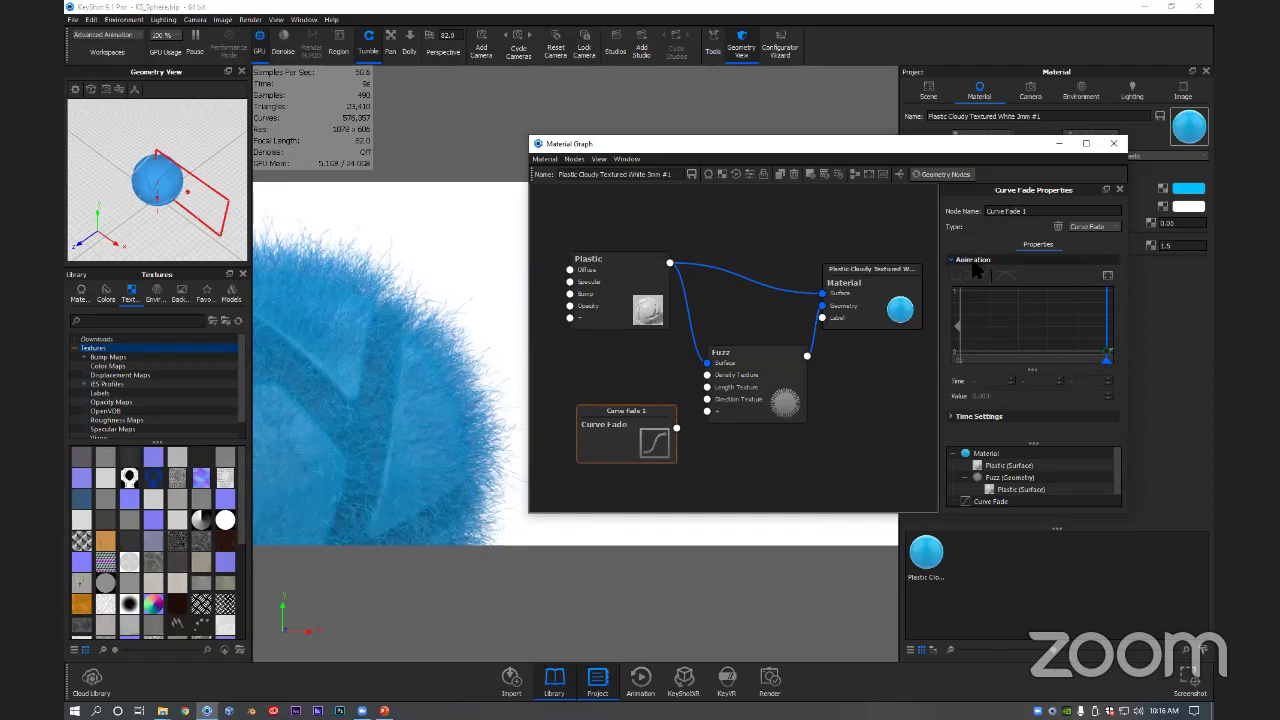
click(1108, 277)
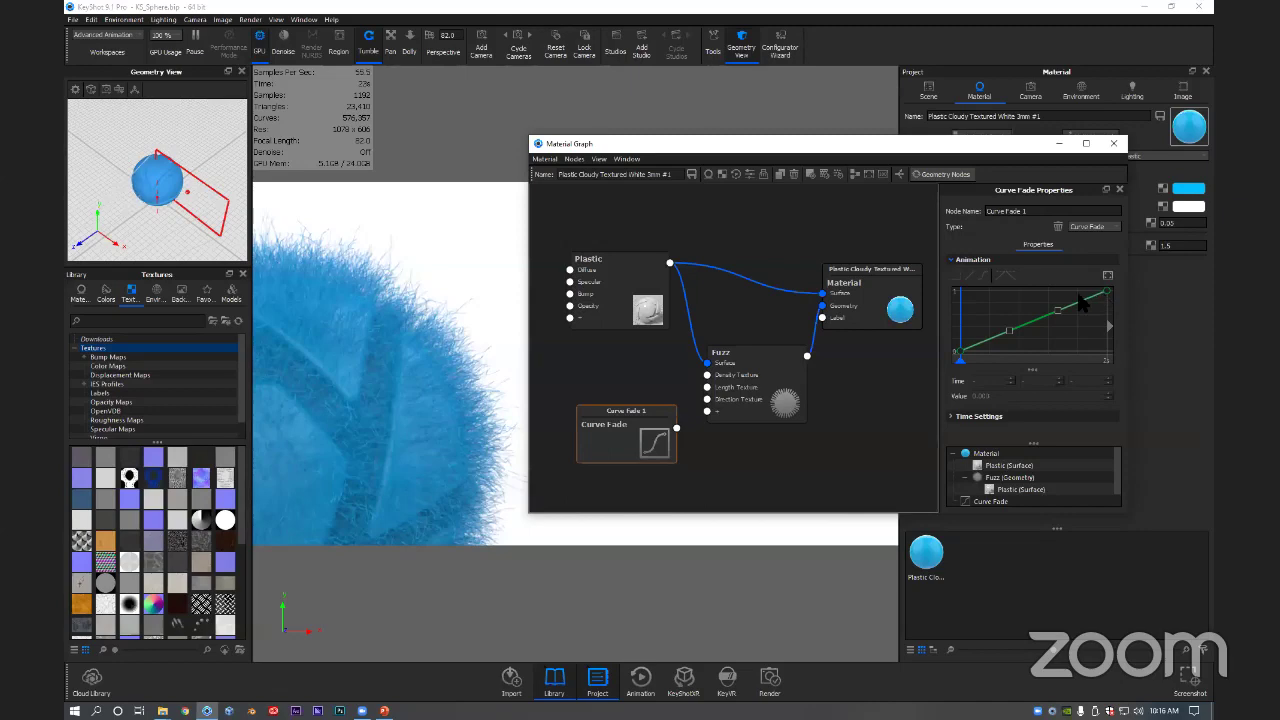
drag(676, 428, 708, 395)
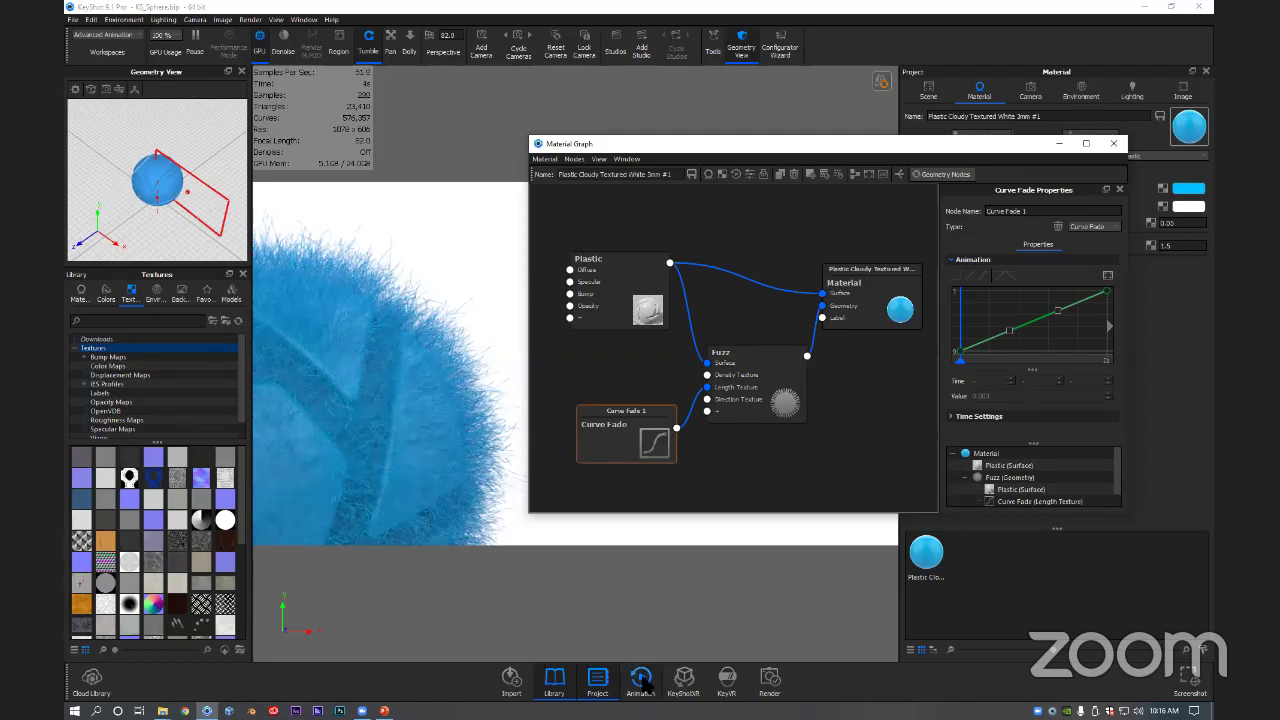
Step: Show the animation timeline and shift the fade's time block to start at 0 s, fitting the curve display to it
click(642, 684)
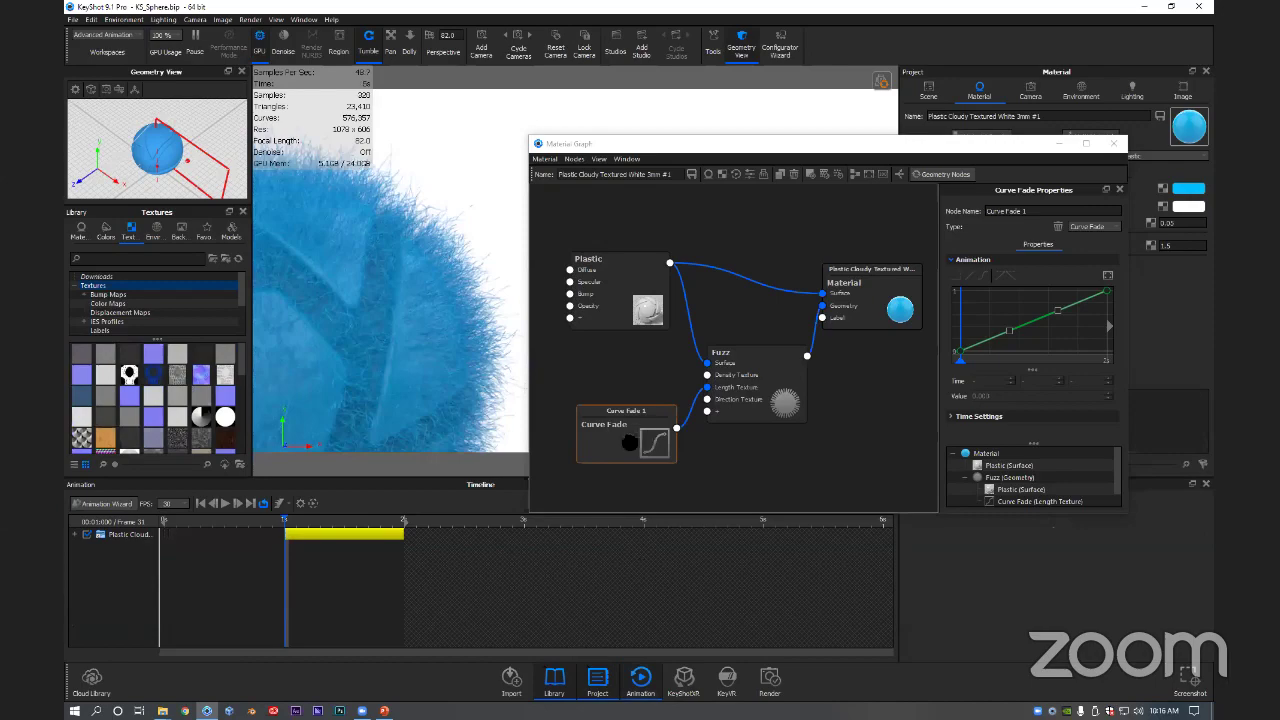
drag(636, 430, 624, 438)
drag(740, 144, 762, 115)
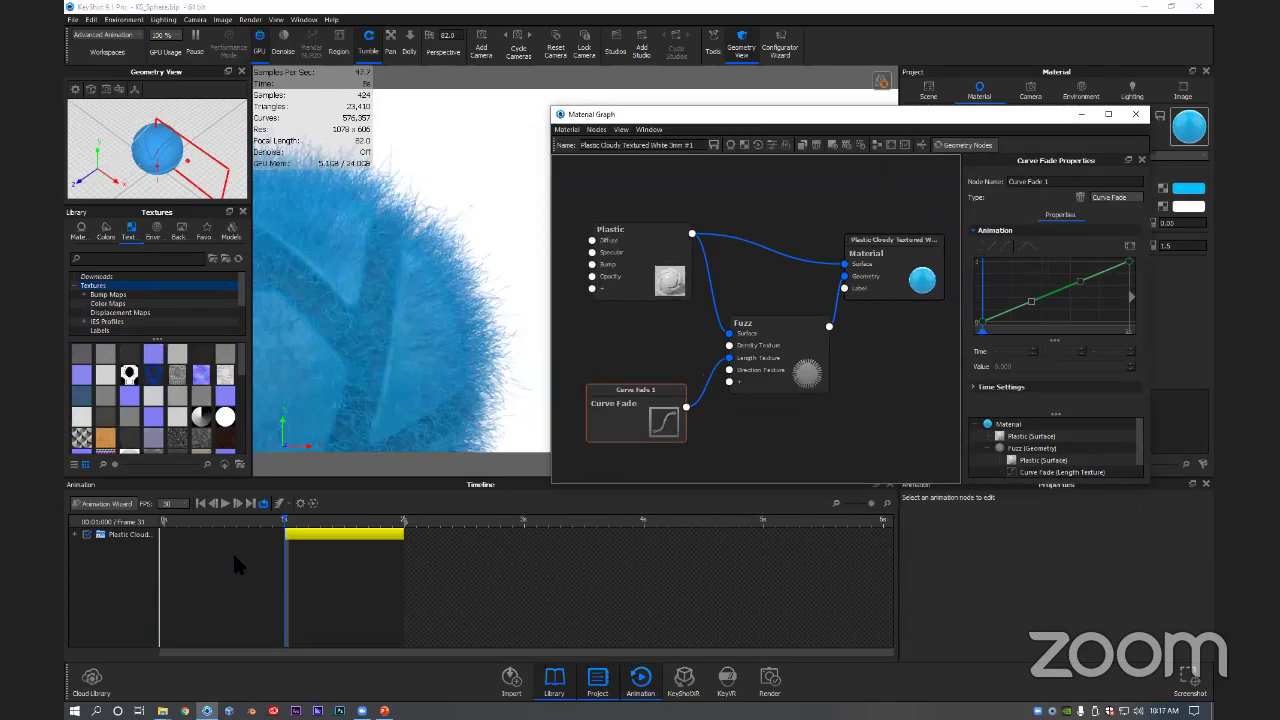
drag(220, 519, 391, 485)
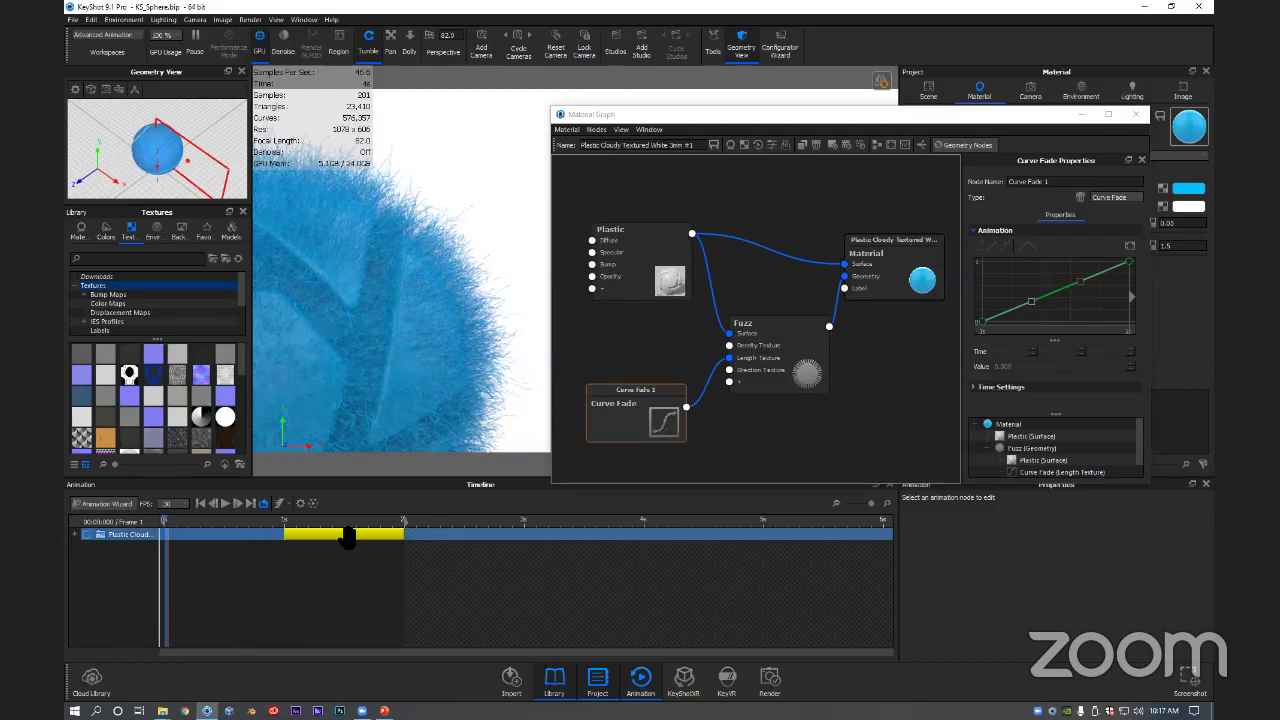
drag(346, 538, 164, 527)
drag(630, 422, 618, 427)
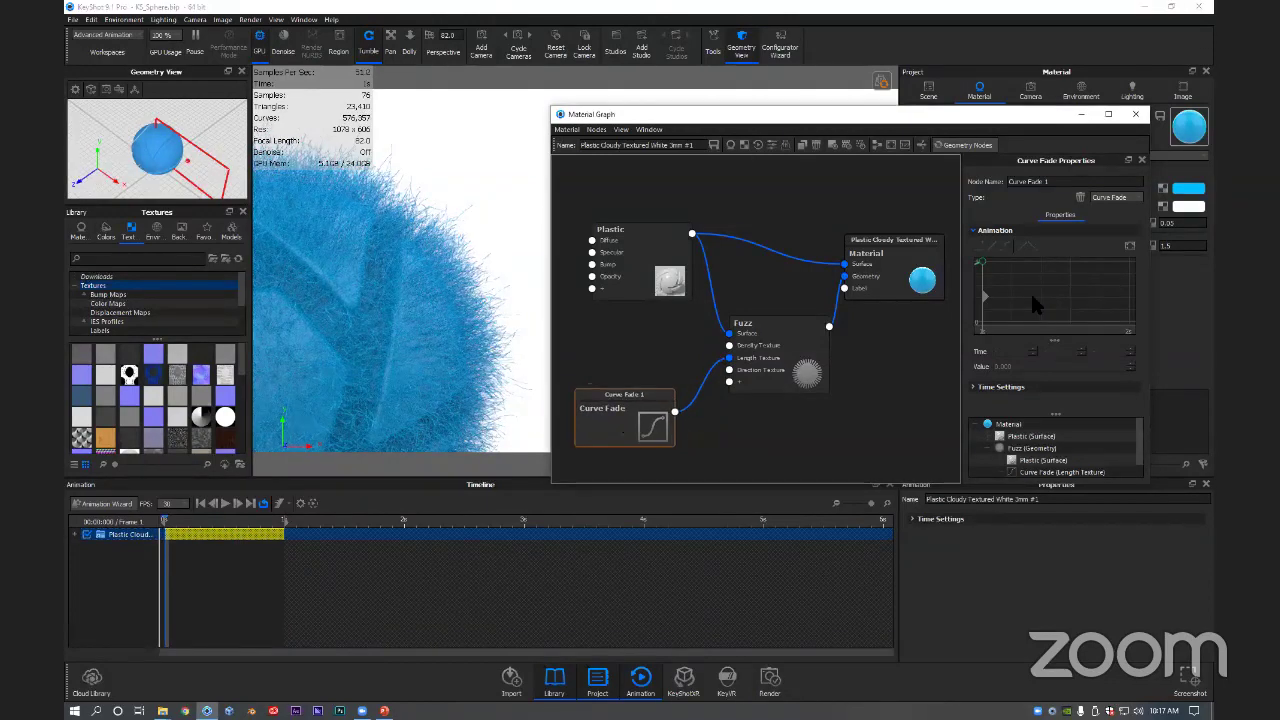
click(1129, 247)
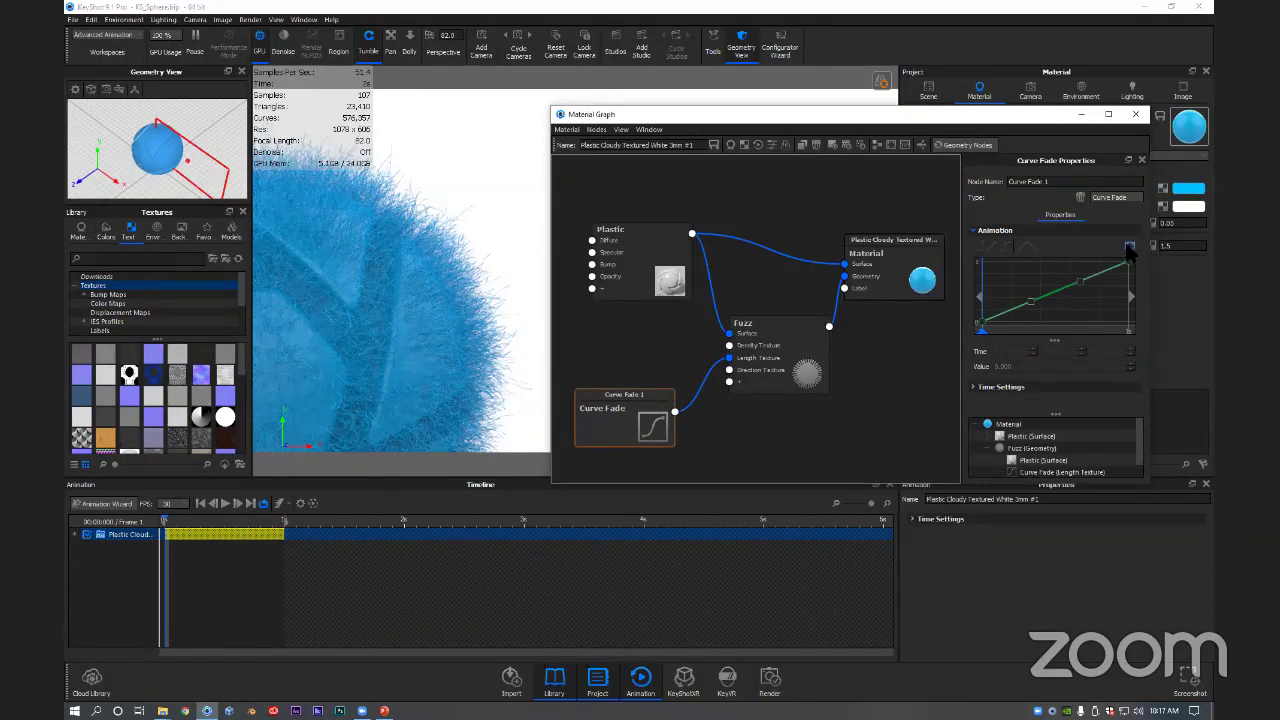
Step: Check the fuzz length at frames 17 and 26 by executing the geometry nodes at each, and return the playhead to the start
click(230, 522)
click(964, 145)
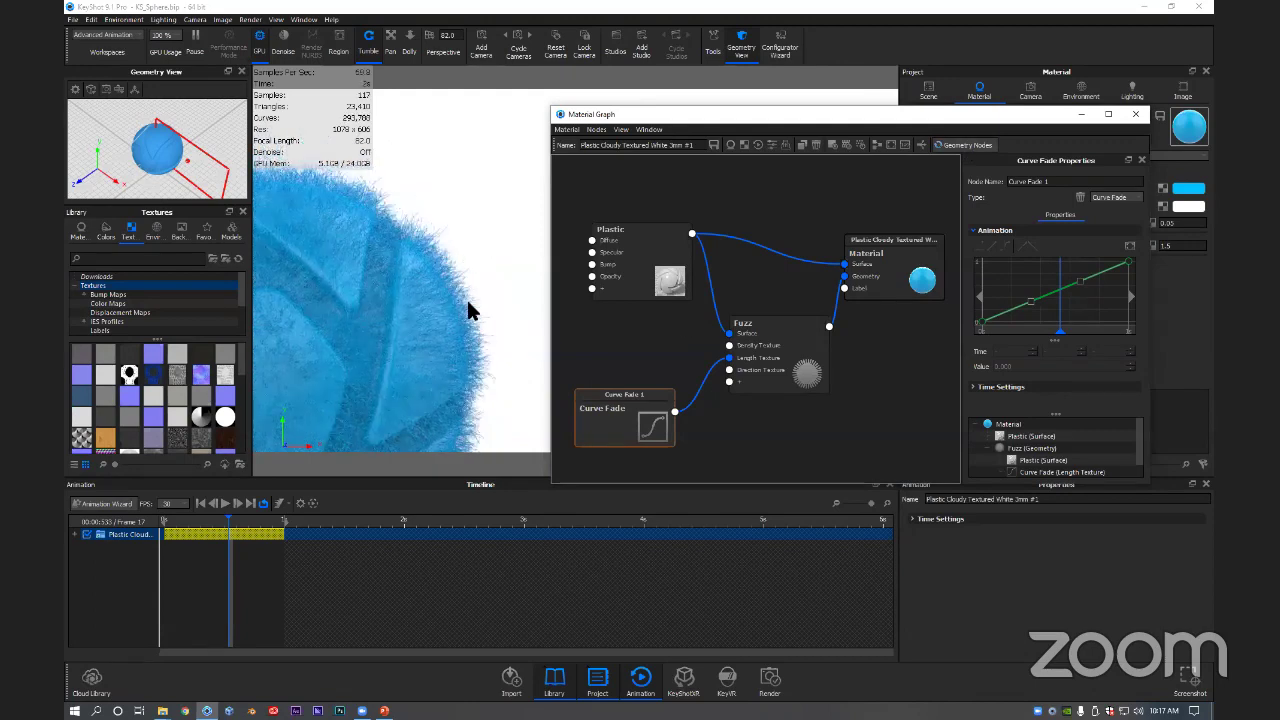
click(258, 531)
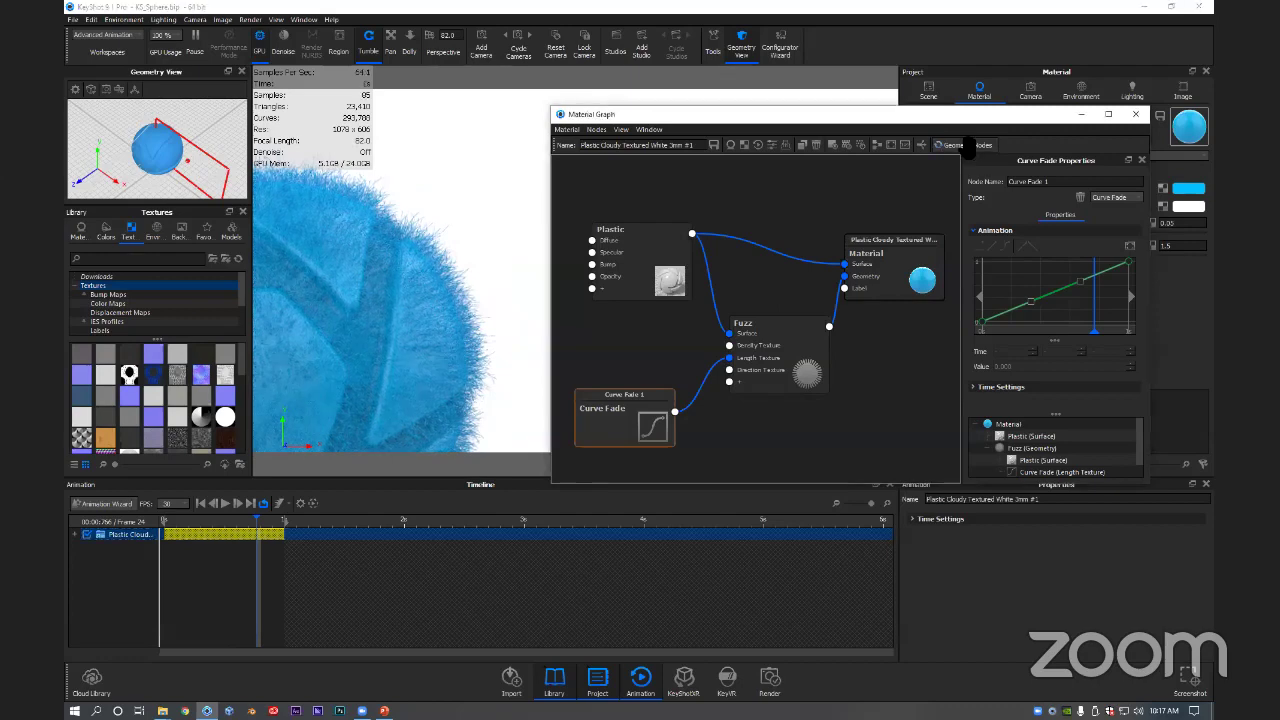
click(265, 522)
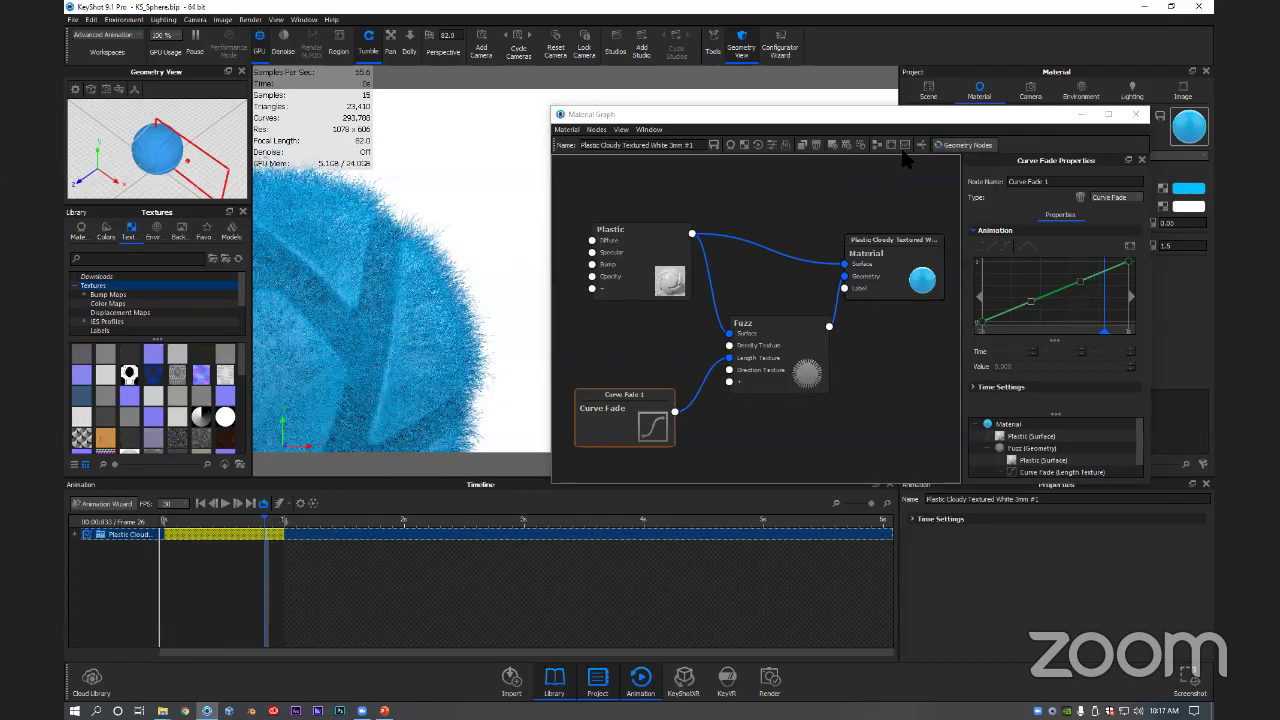
click(961, 147)
drag(914, 120, 909, 83)
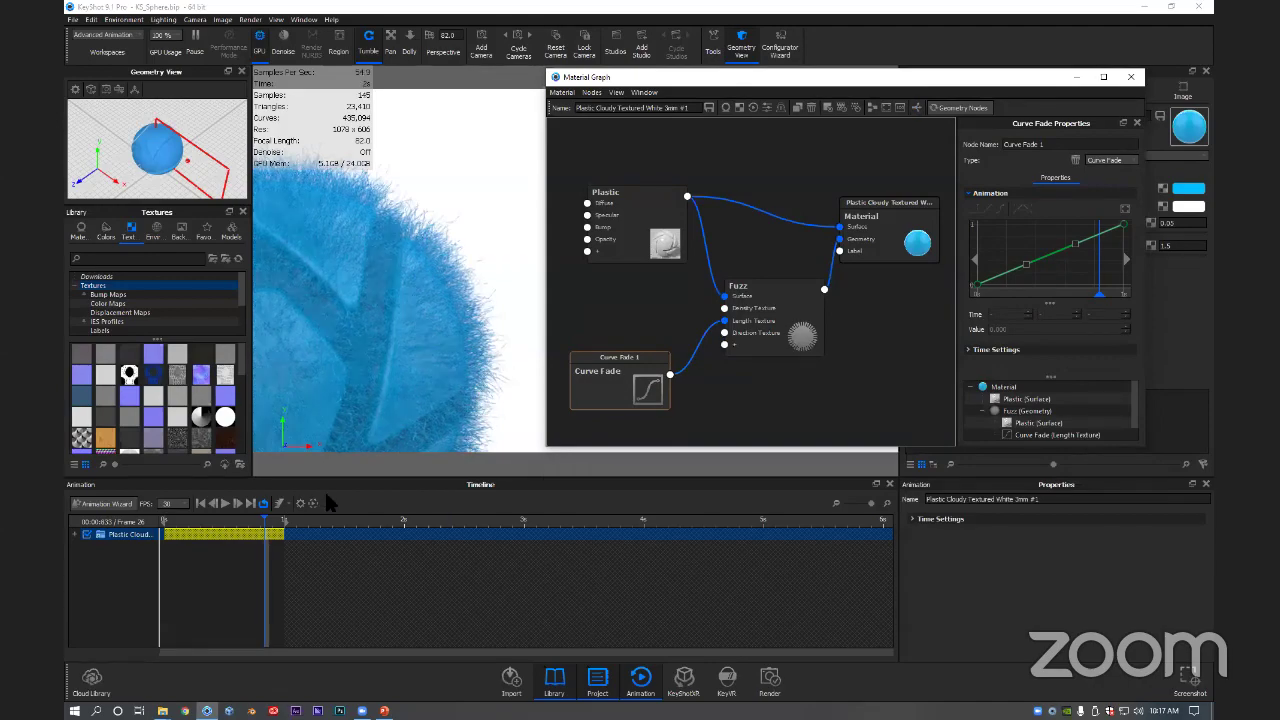
click(219, 521)
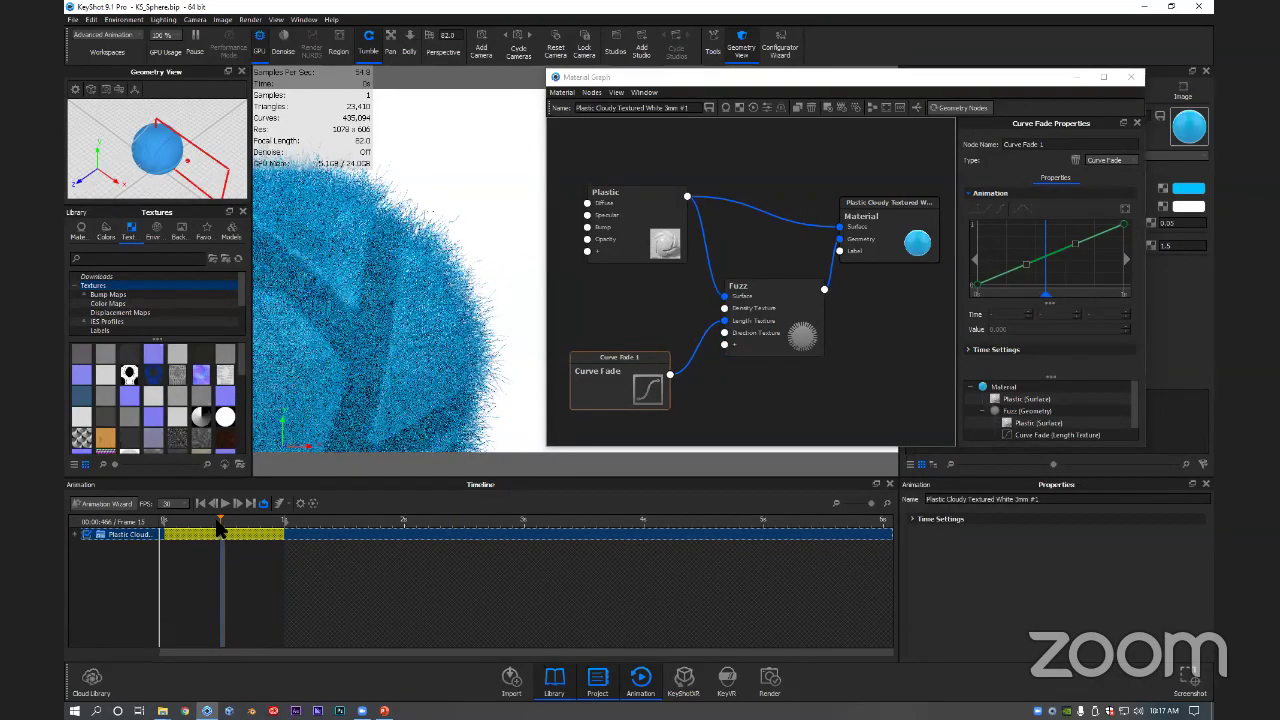
drag(221, 524, 165, 530)
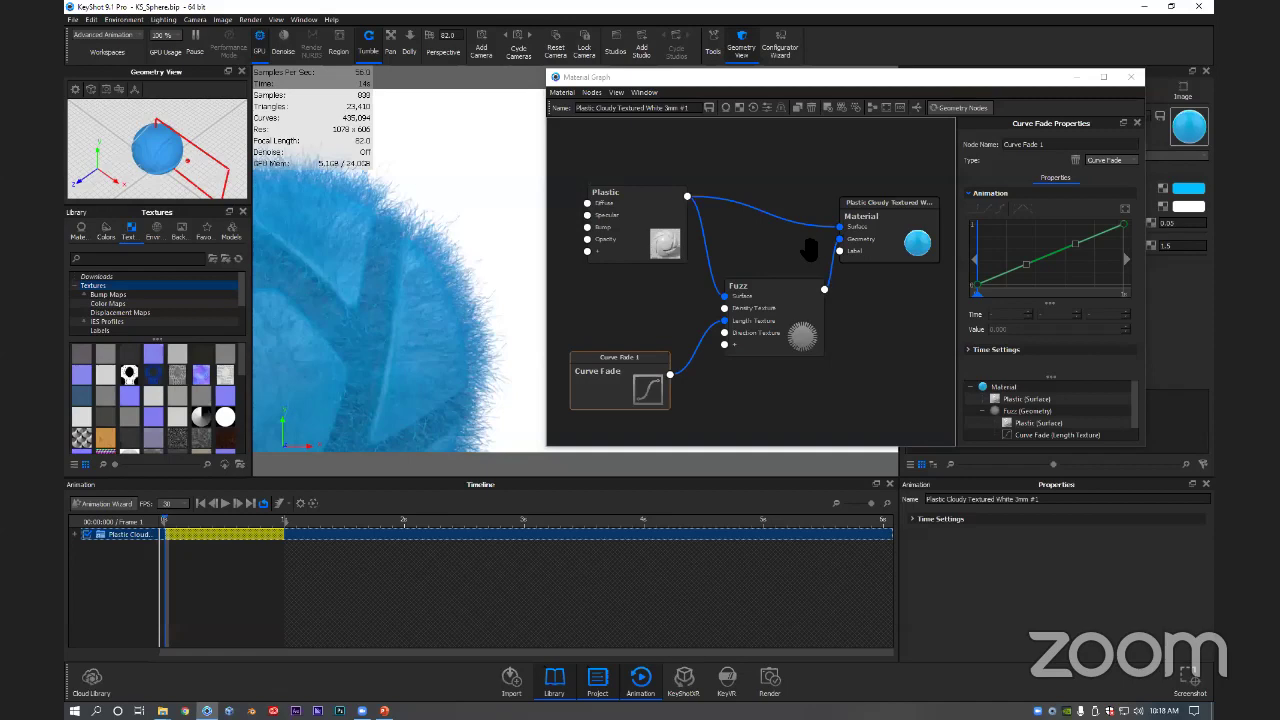
Step: Review the animation preview settings and accept them with Render End Frame and Execute Geometry Nodes enabled
click(303, 506)
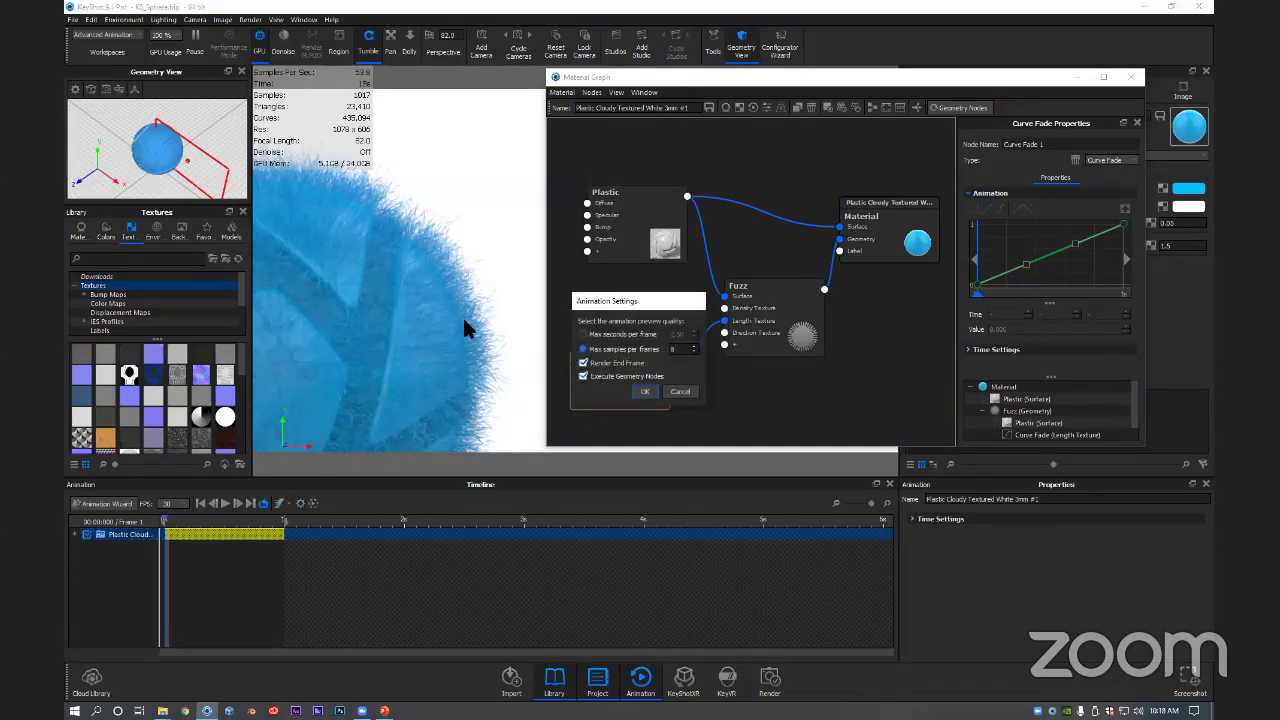
drag(646, 296, 463, 321)
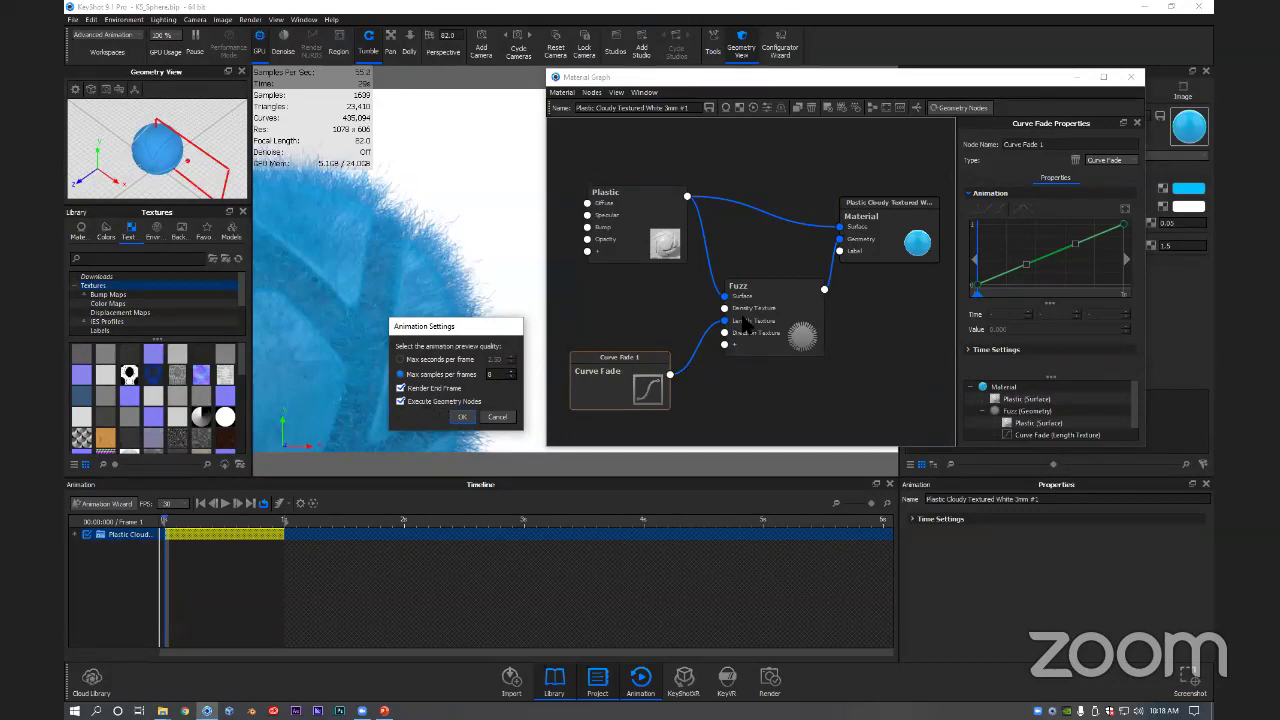
click(462, 417)
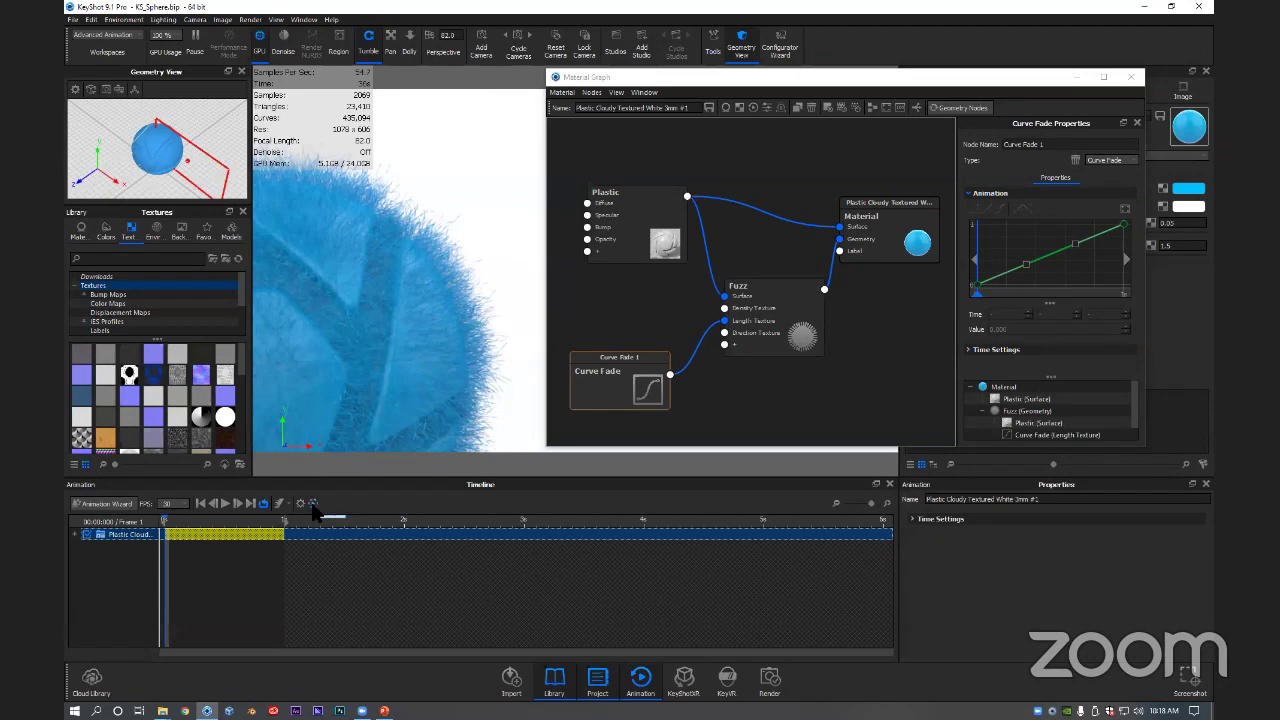
Step: Render an animation preview of the growing fuzz, play and scrub through it, and close it without saving
click(312, 504)
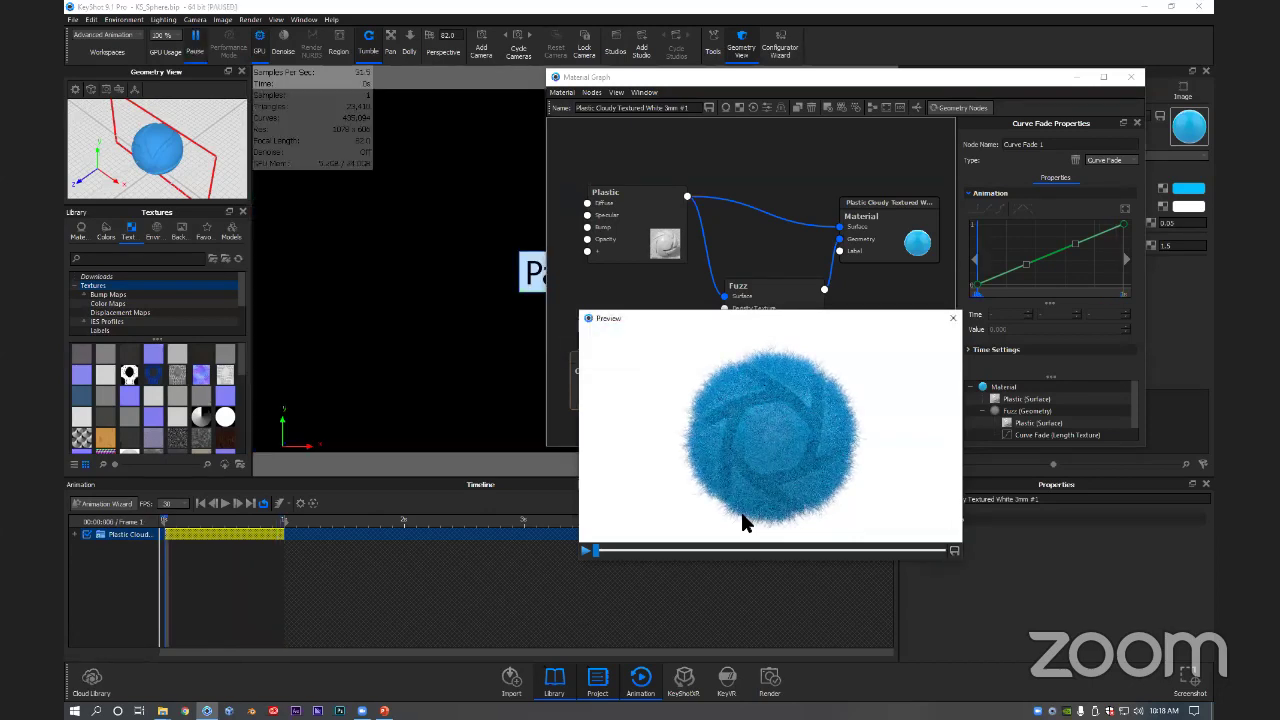
click(585, 551)
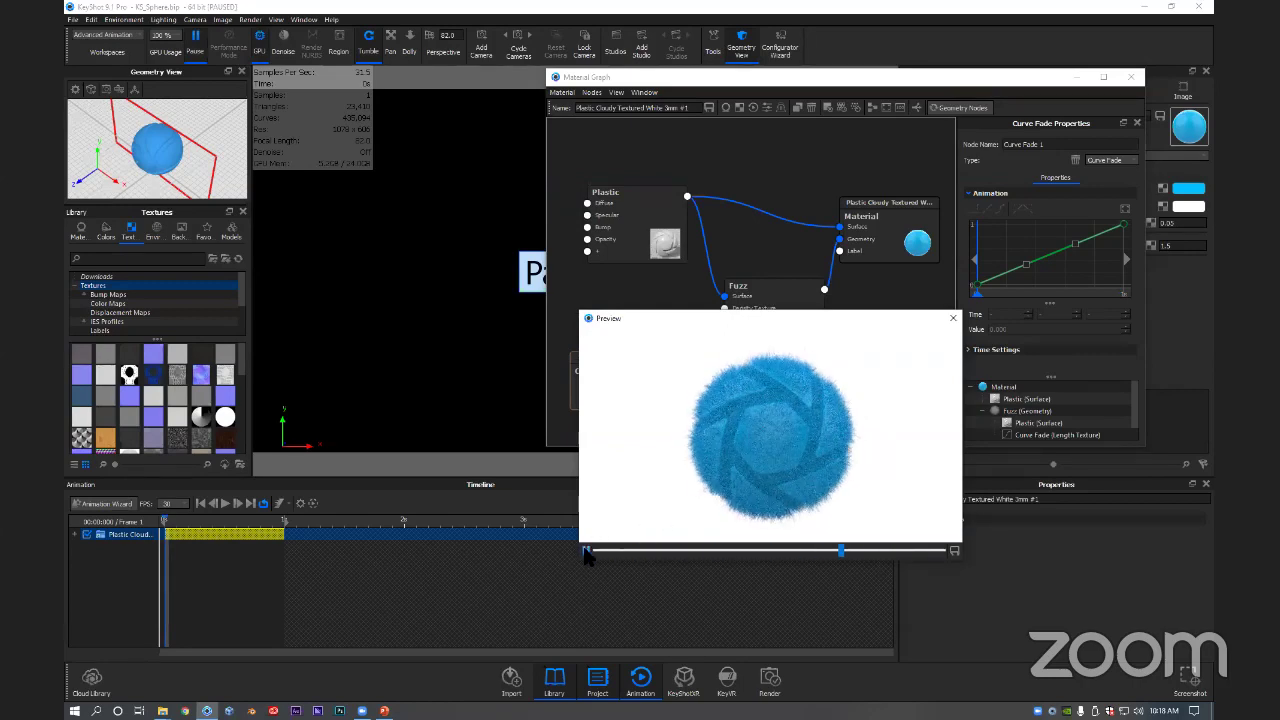
drag(786, 315, 715, 262)
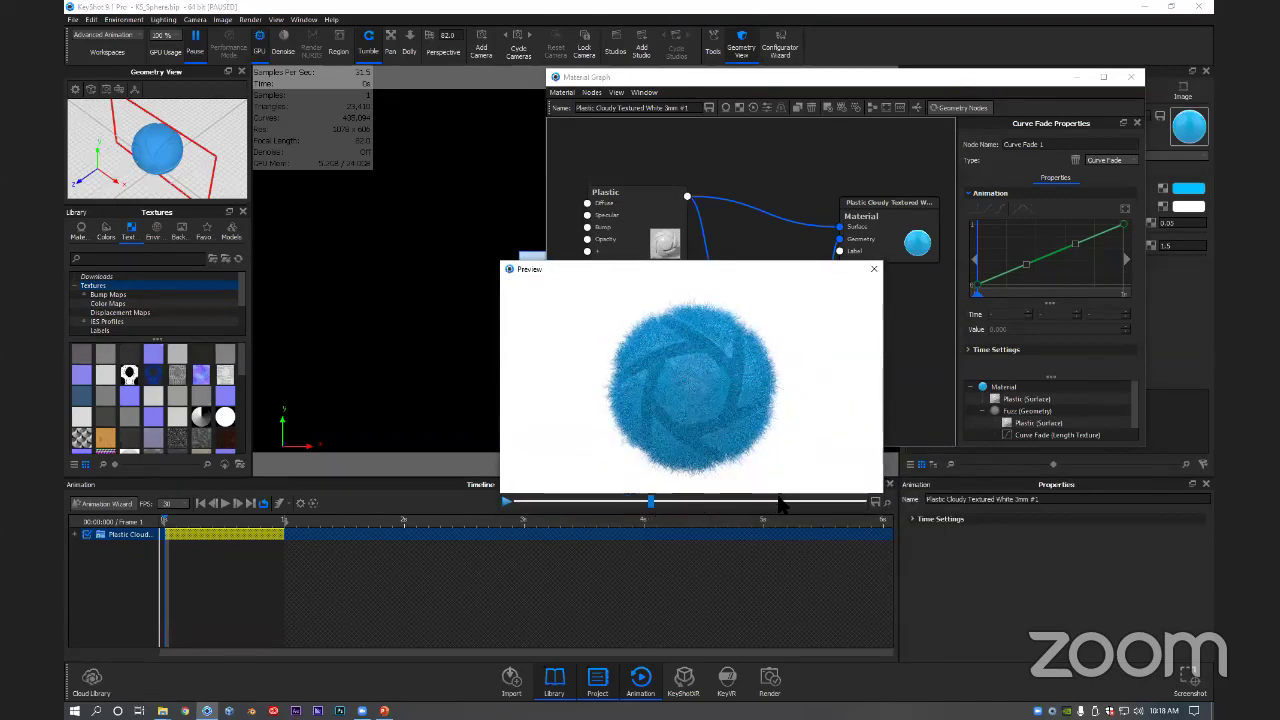
drag(651, 502, 510, 502)
click(873, 268)
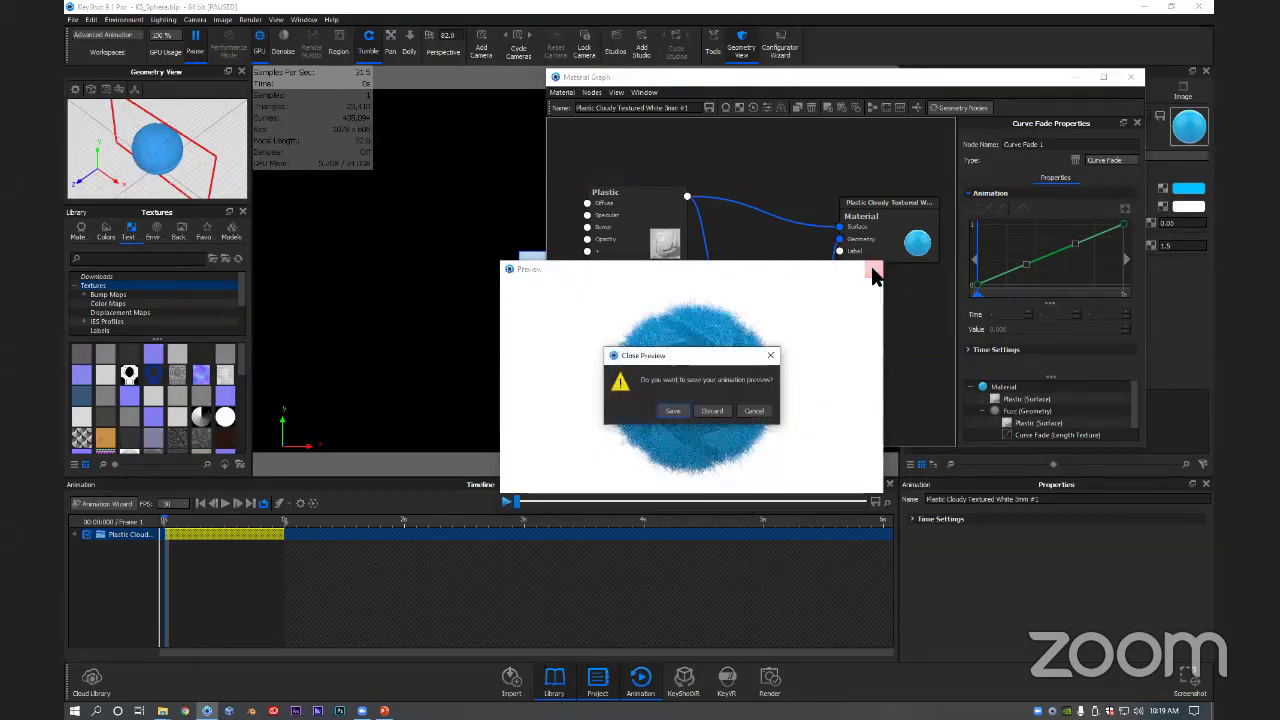
click(716, 411)
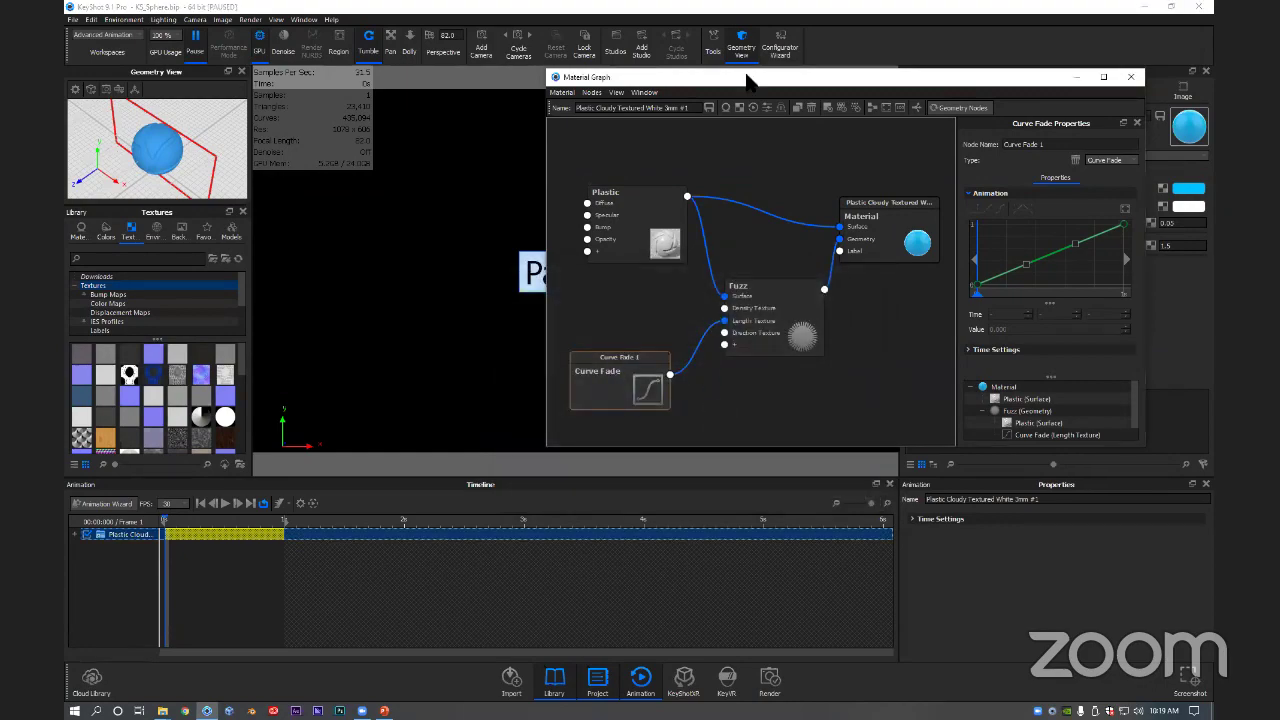
Step: Resume the paused real-time render and reposition the Material Graph window beside the sphere
drag(750, 77, 762, 112)
click(196, 45)
drag(494, 267, 450, 295)
scroll(451, 301, up, 5)
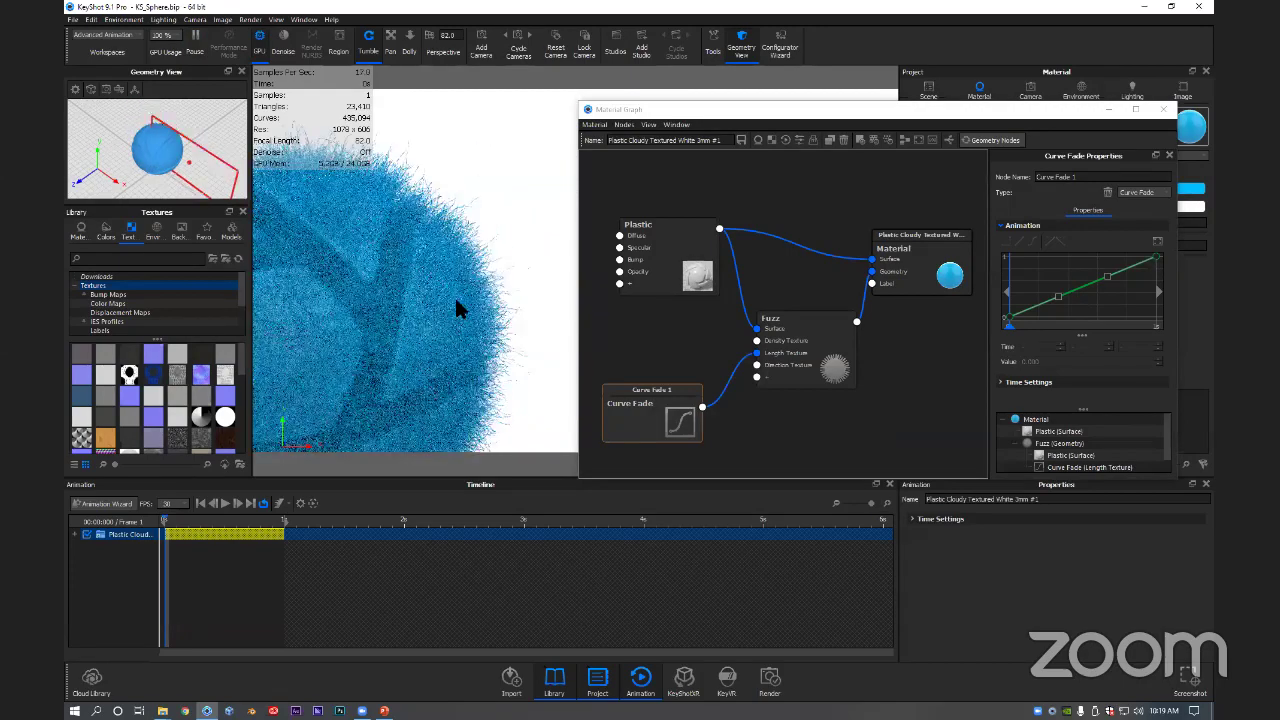
drag(874, 116, 864, 104)
drag(779, 348, 781, 350)
drag(658, 398, 665, 400)
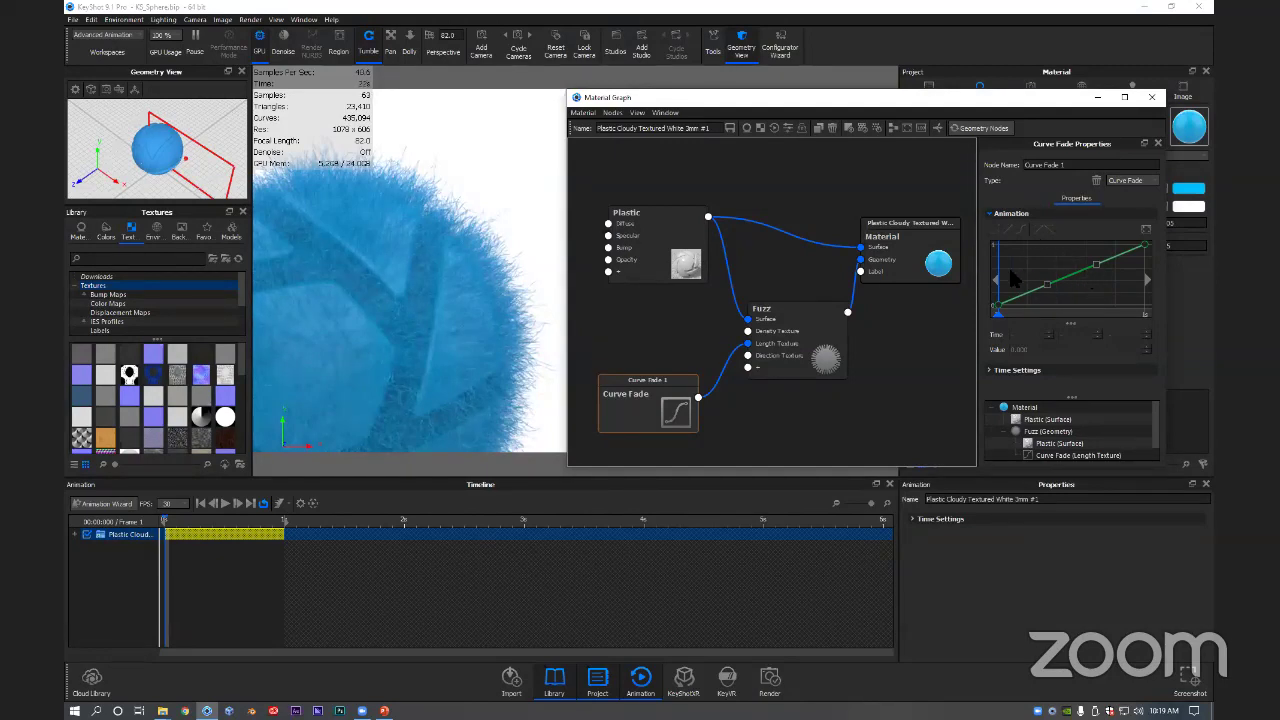
Step: Reshape the fade curve into a smooth S-curve by pulling both tangent handles level with their keyframes
drag(1048, 290, 1088, 313)
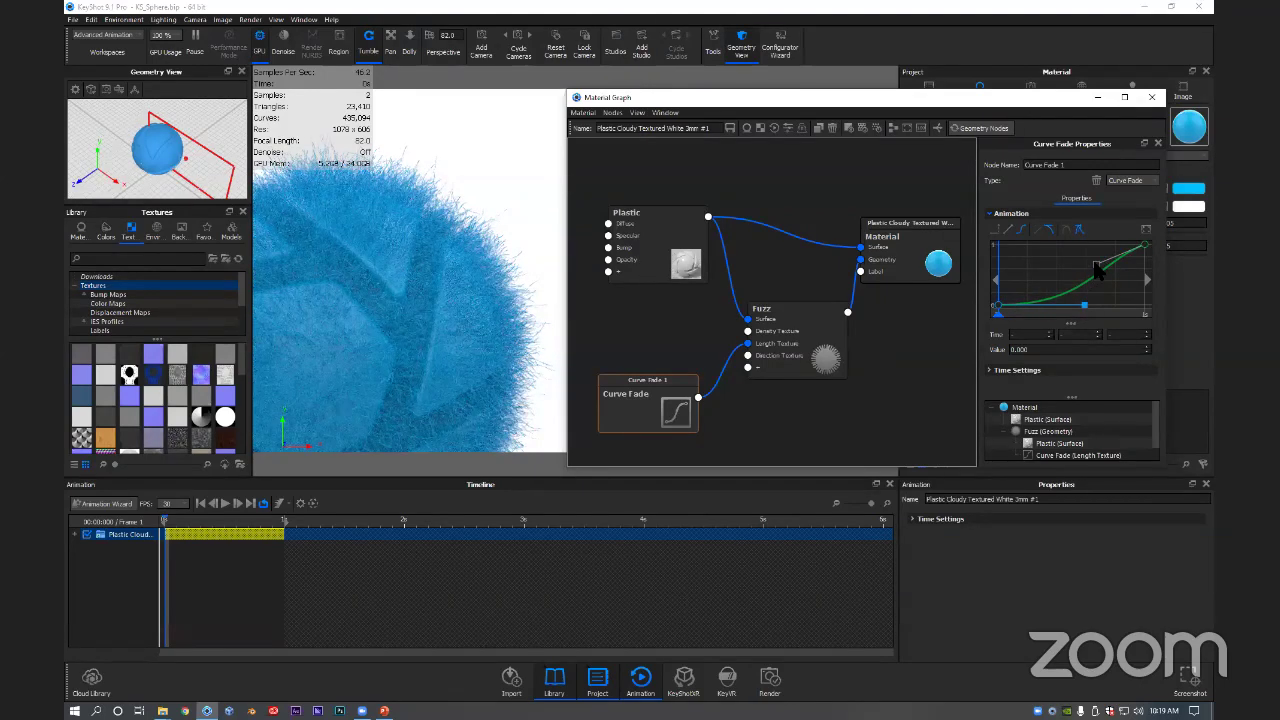
drag(1096, 265, 1038, 257)
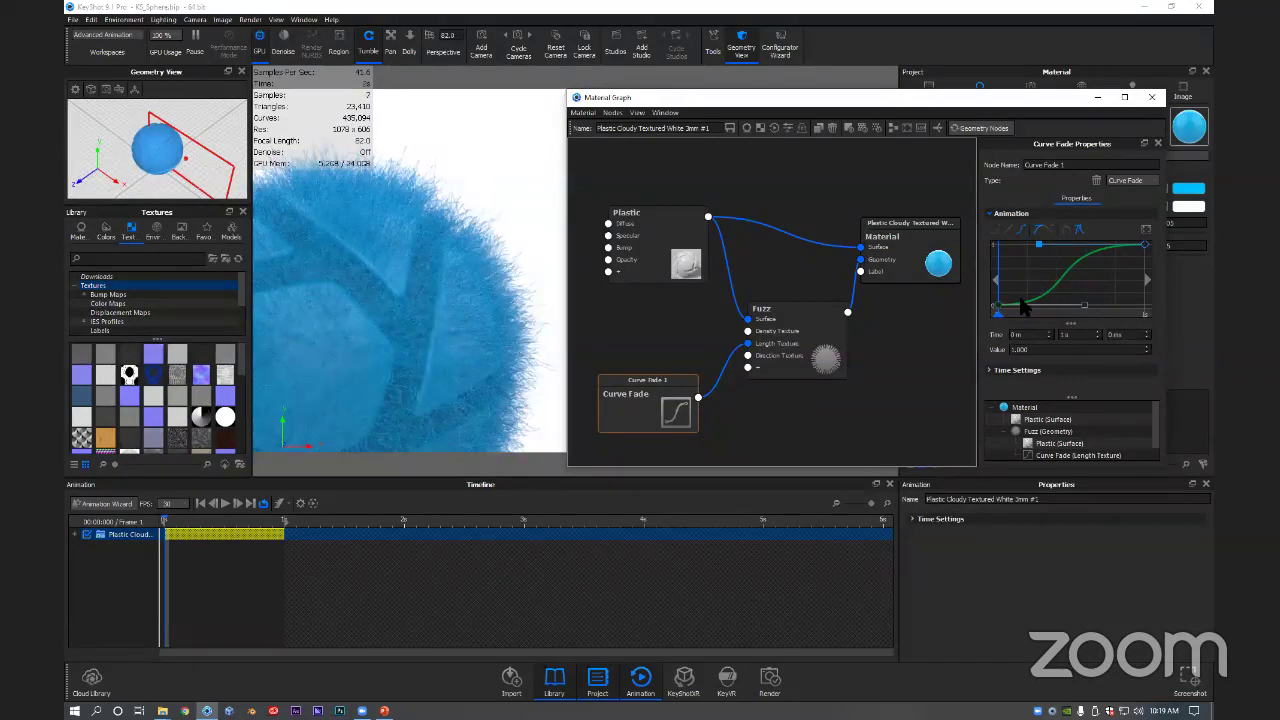
mouse_move(1000, 269)
mouse_down()
mouse_move(1140, 271)
mouse_move(980, 280)
mouse_up()
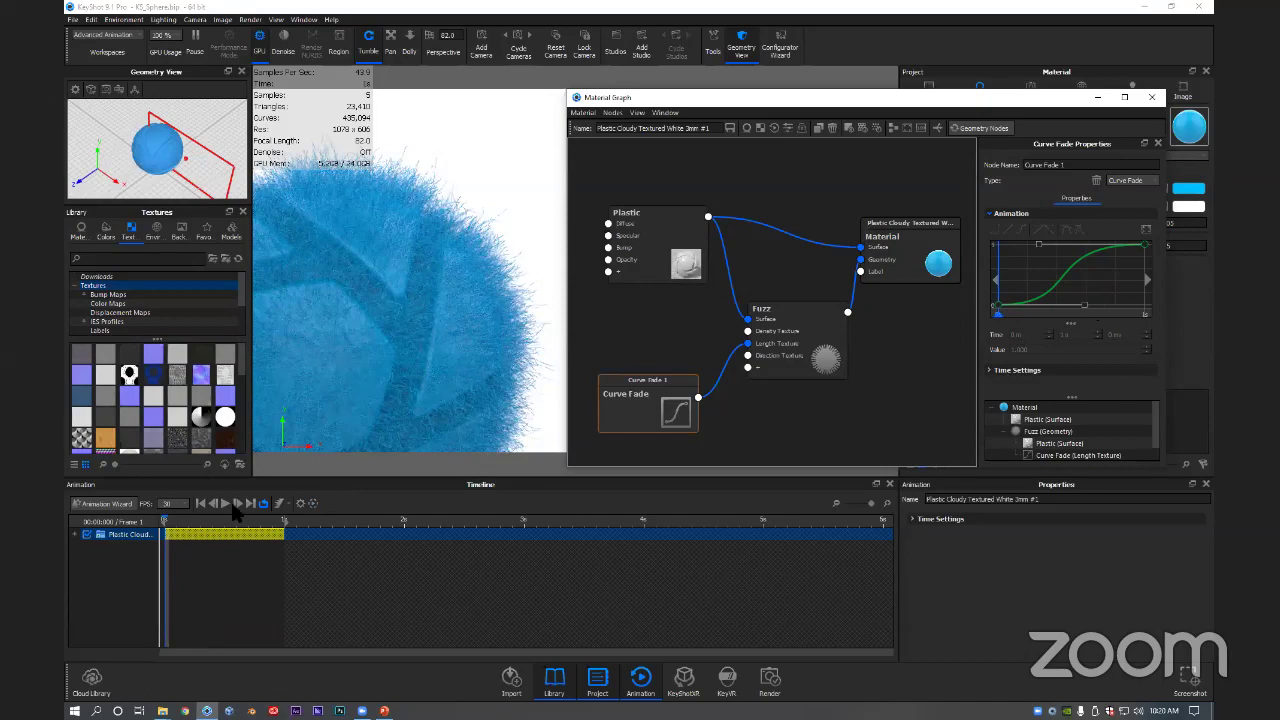
Step: Preview the fuzz animation with the eased curve, play it back, and discard the preview
click(311, 504)
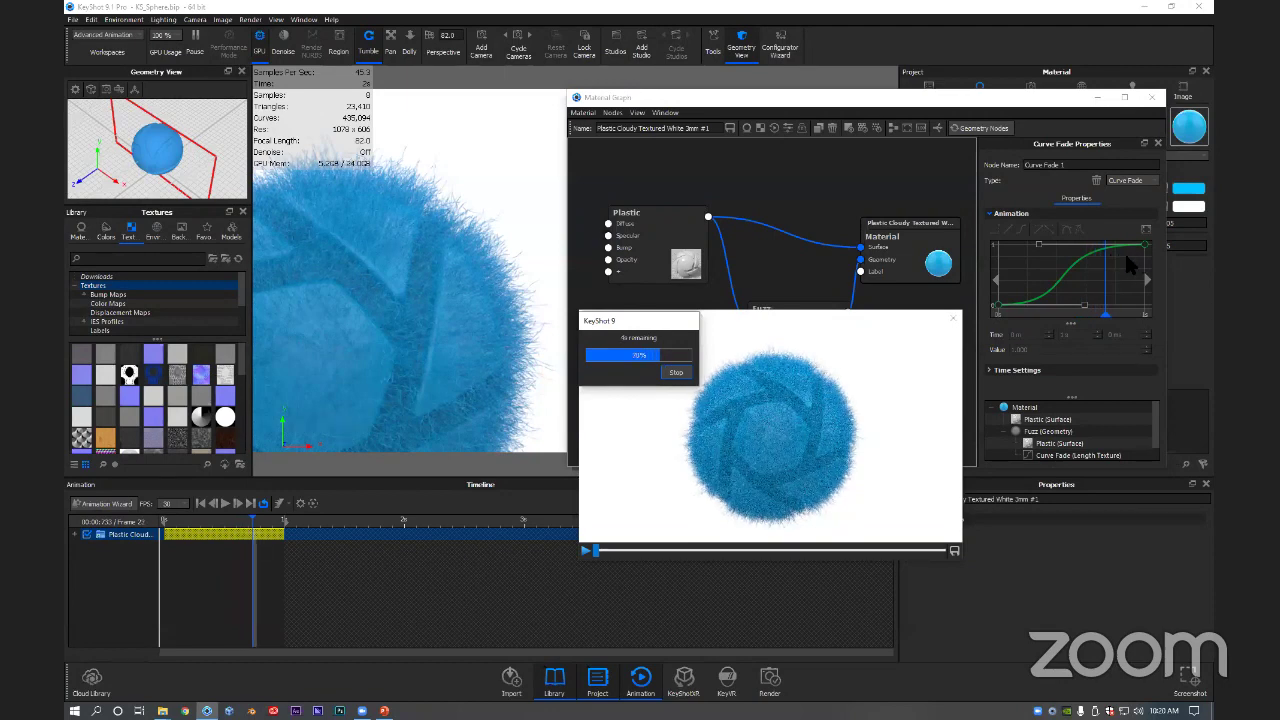
click(676, 374)
click(586, 550)
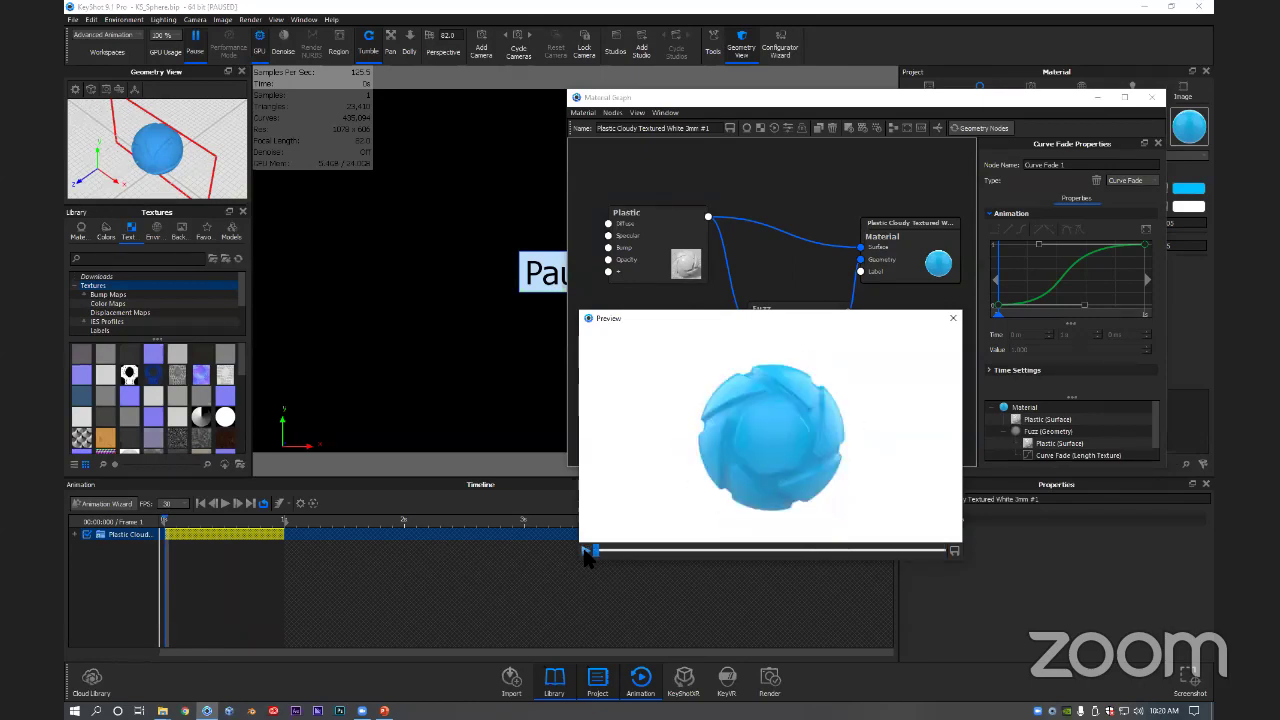
click(950, 318)
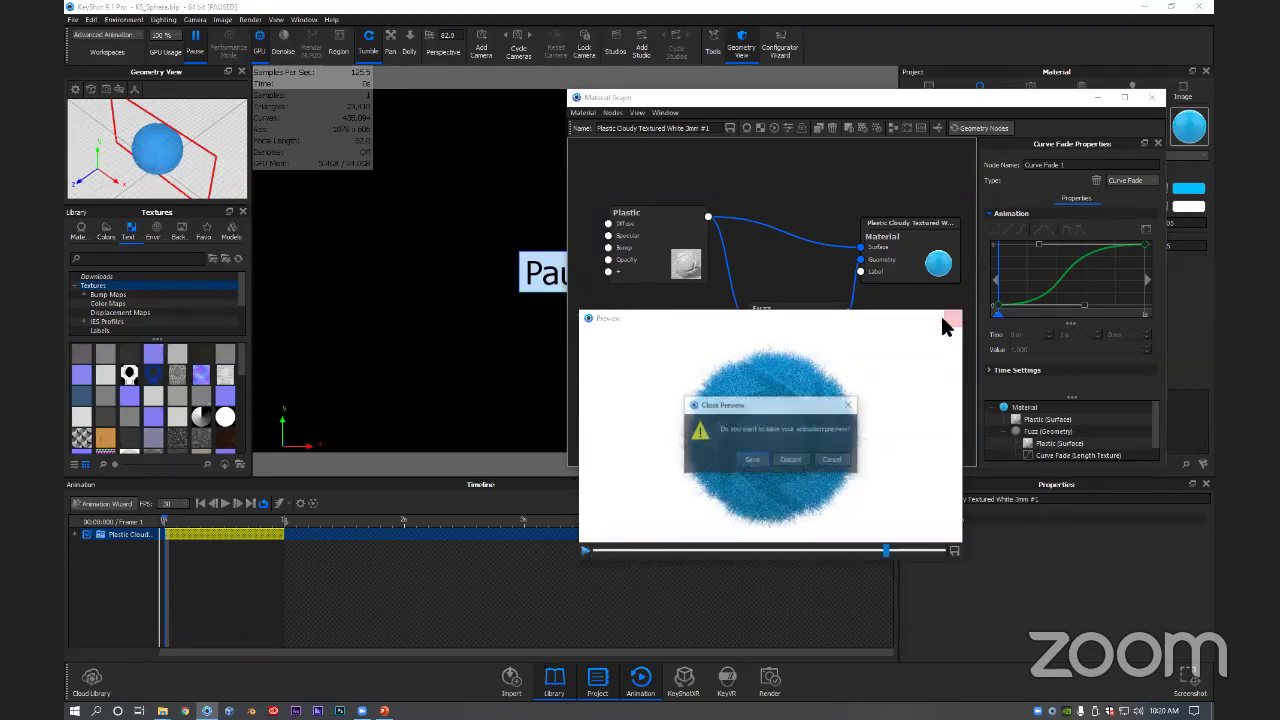
click(791, 461)
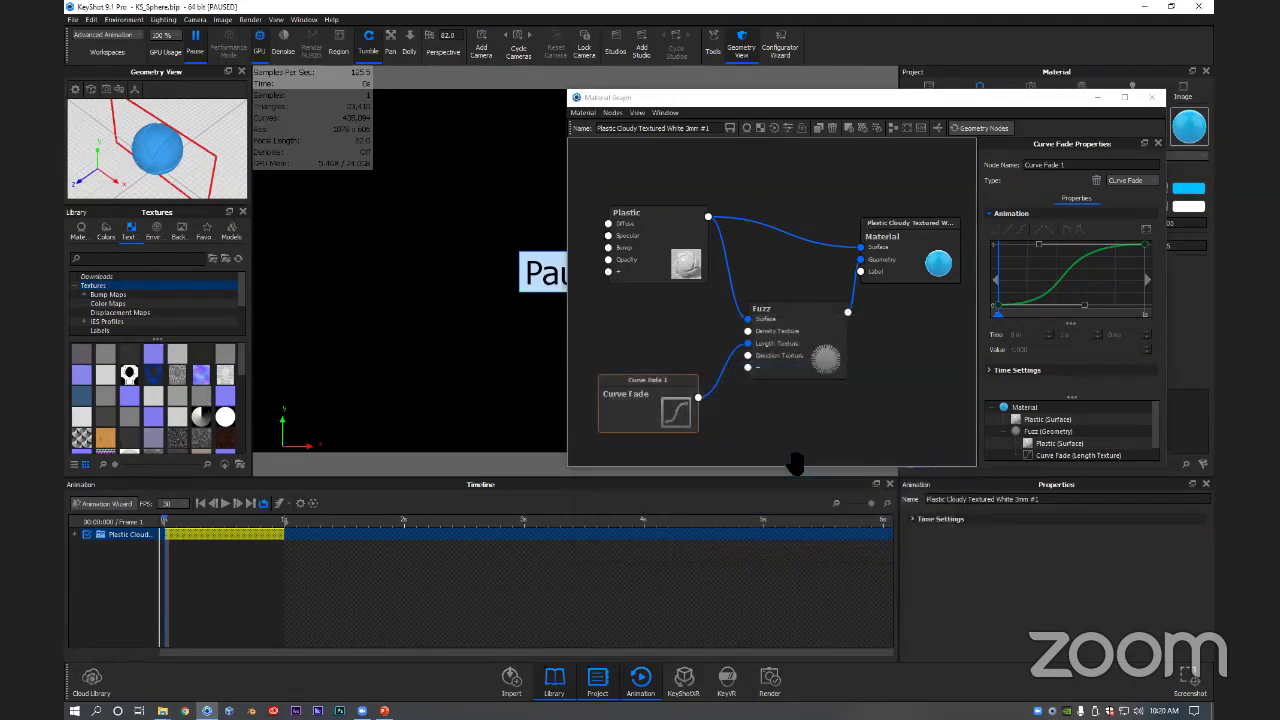
Step: Resume the real-time render, leave room beyond the fade curve's last keyframe, and move the playhead to 1 s
click(194, 42)
drag(719, 101, 714, 110)
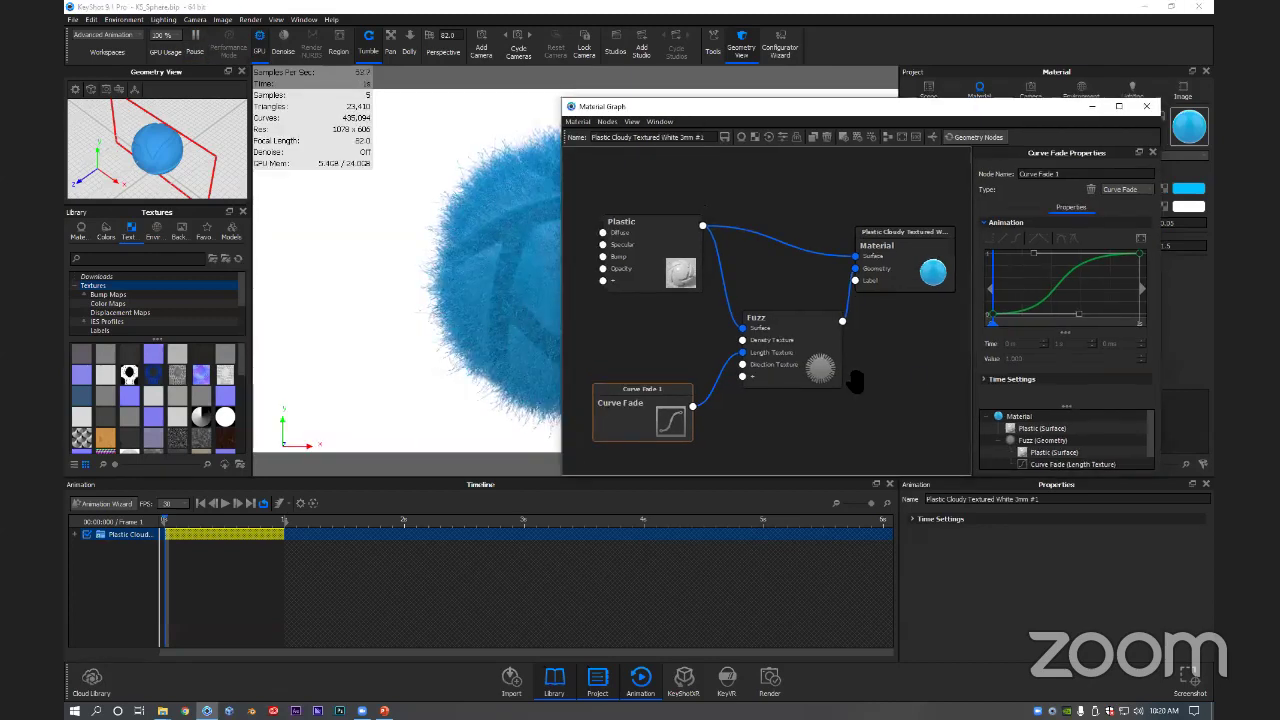
scroll(1107, 268, down, 2)
middle_drag(1107, 297, 1069, 296)
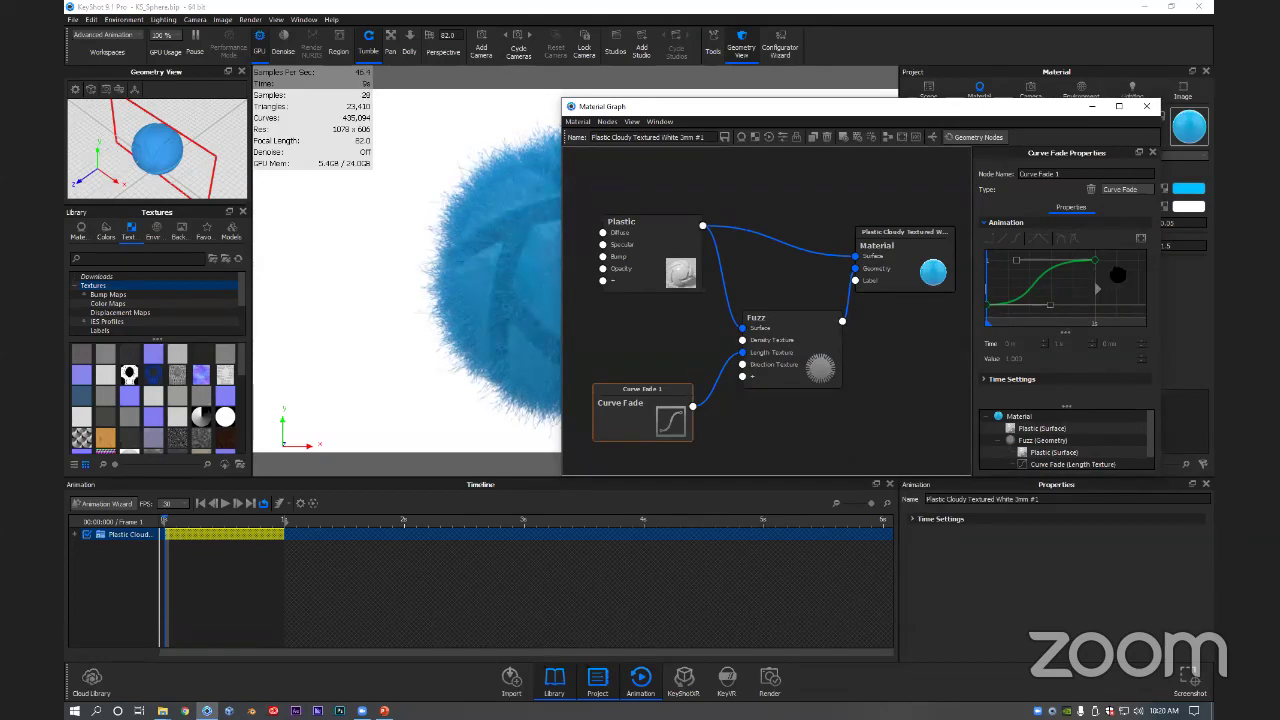
drag(1000, 106, 1021, 96)
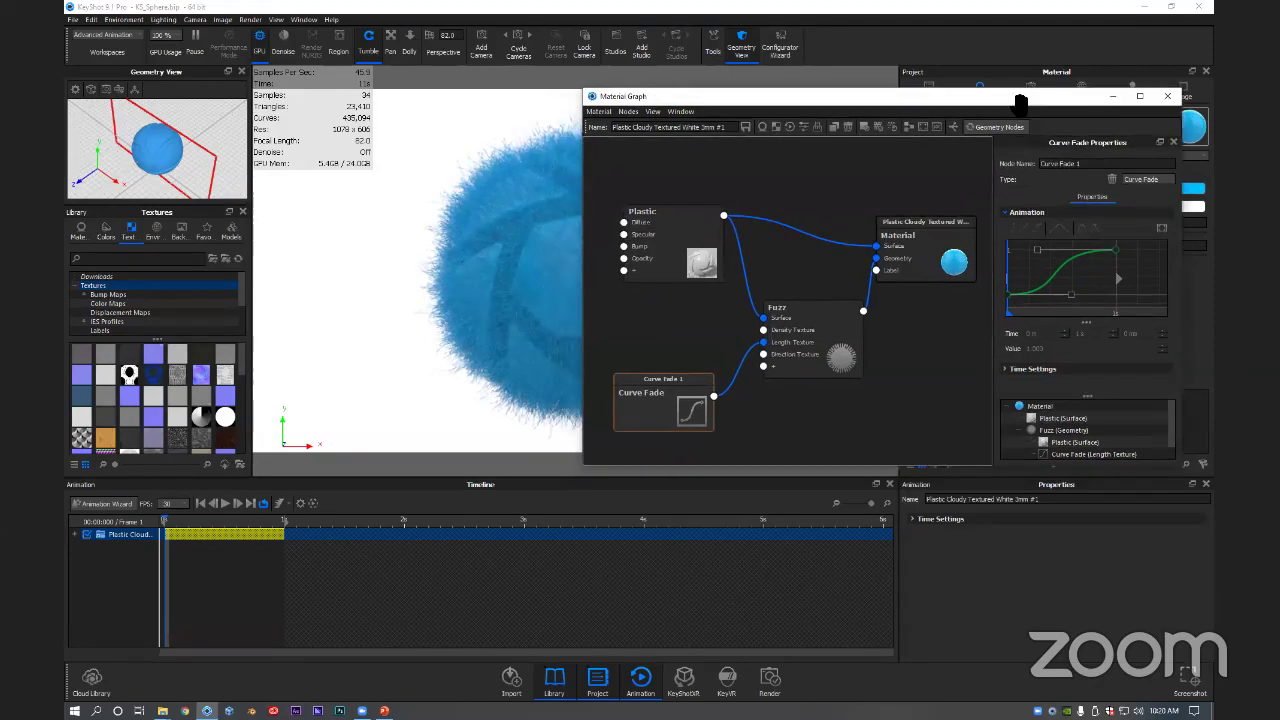
drag(170, 521, 287, 530)
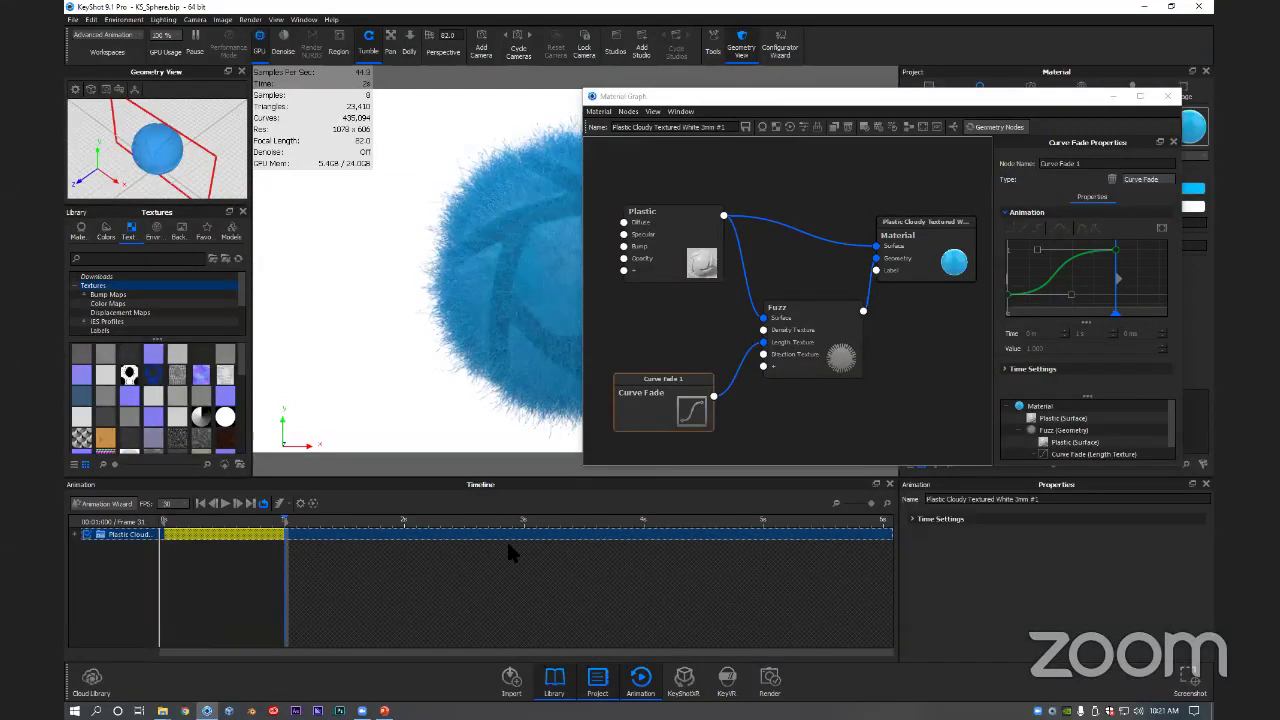
Step: Examine the timeline options for the material's animation folder and its Curve Fade 1 animation, leaving the folder expanded
right_click(262, 535)
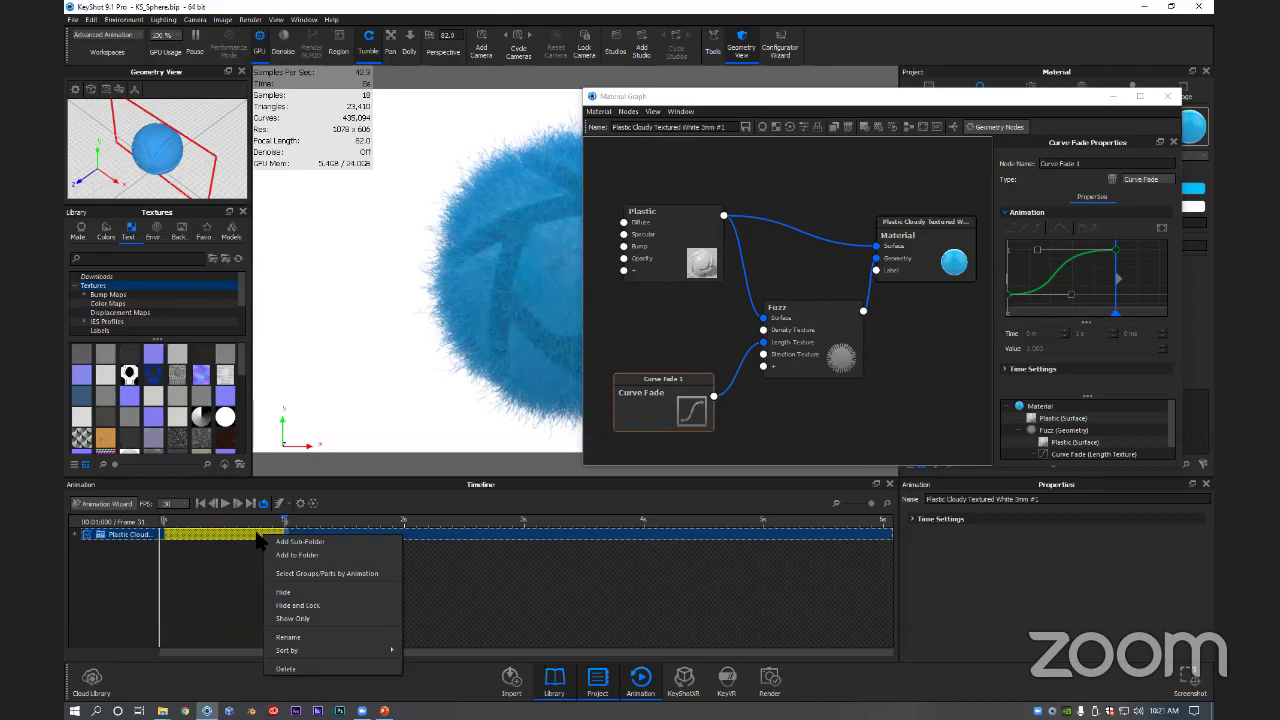
click(232, 559)
click(74, 534)
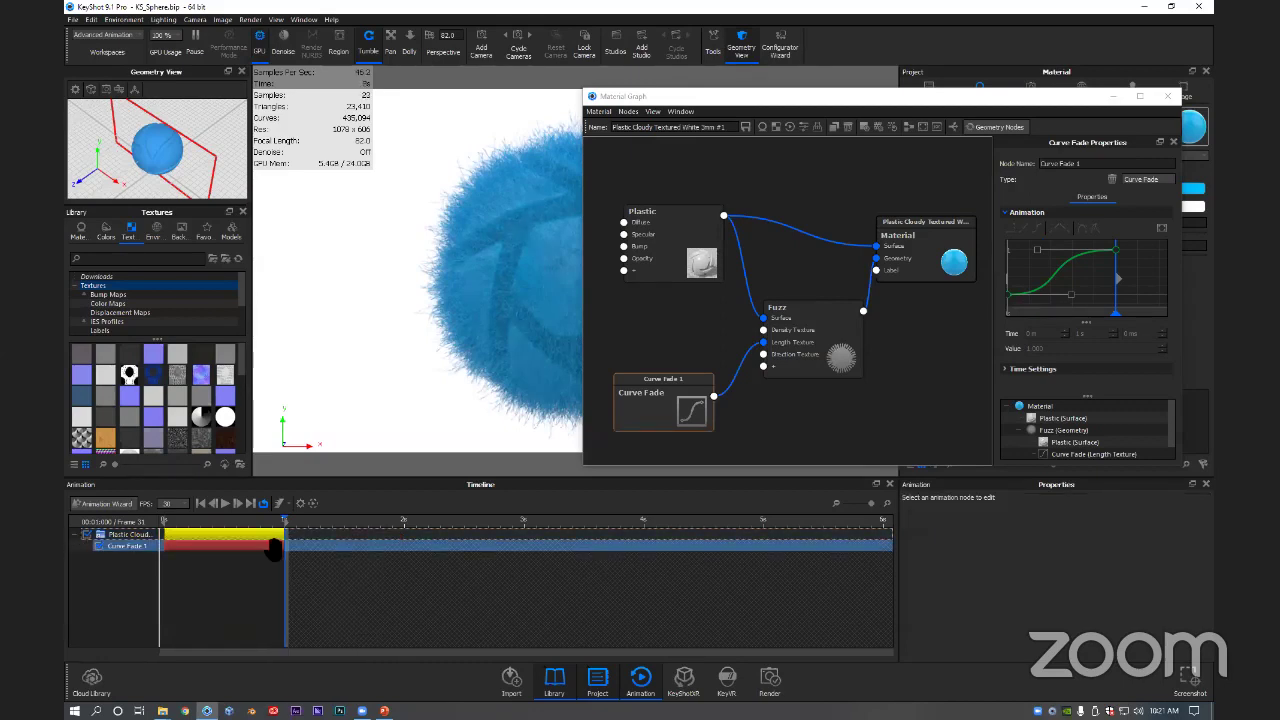
click(272, 547)
right_click(272, 555)
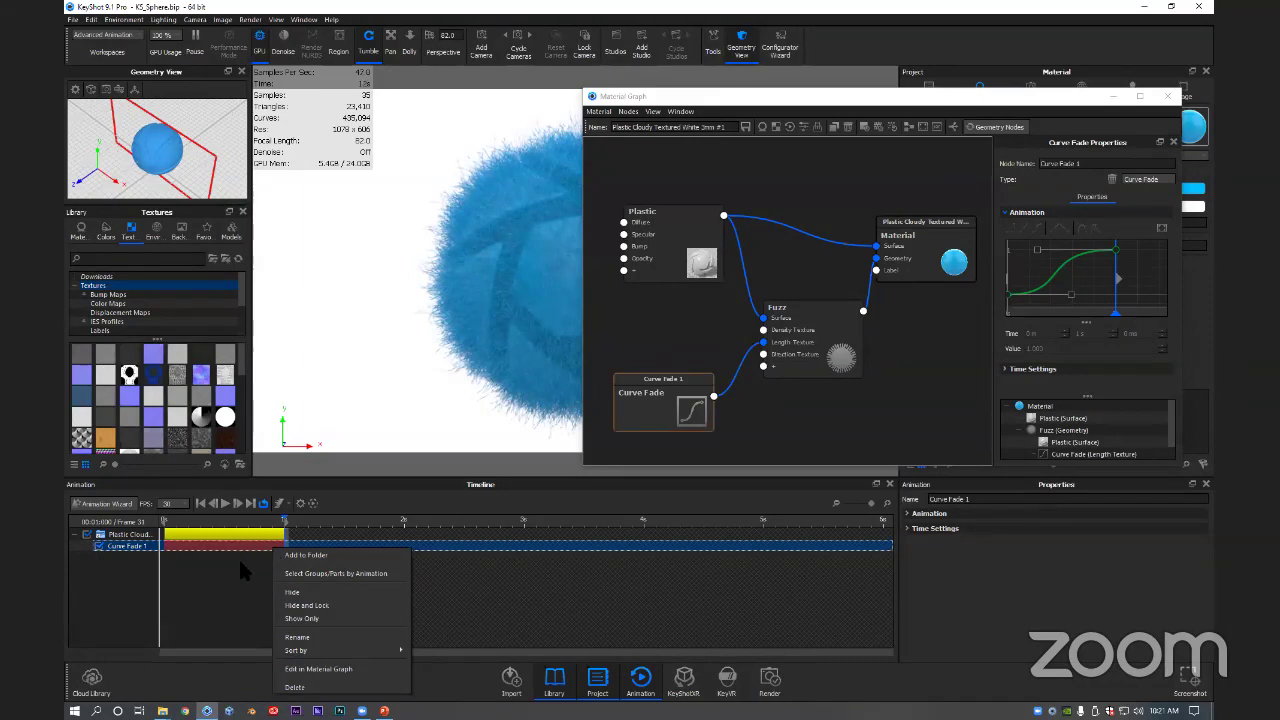
click(245, 536)
right_click(248, 537)
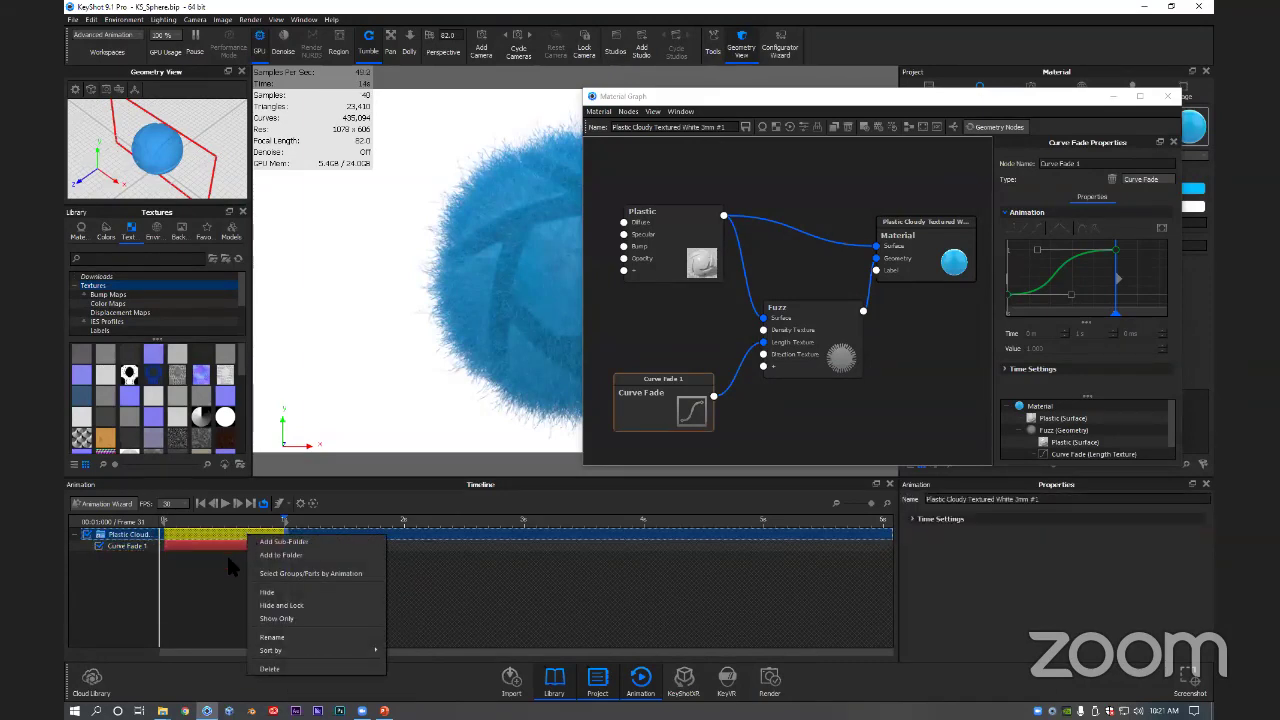
click(155, 561)
click(77, 535)
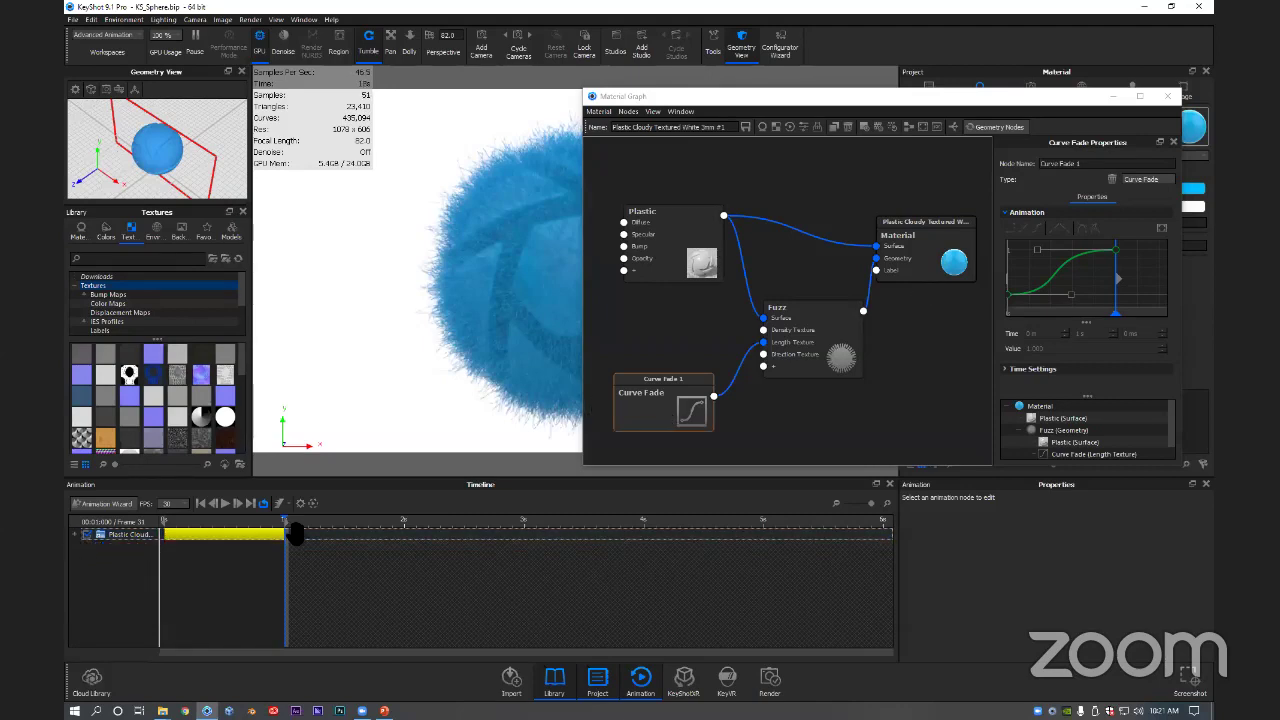
click(257, 537)
click(77, 535)
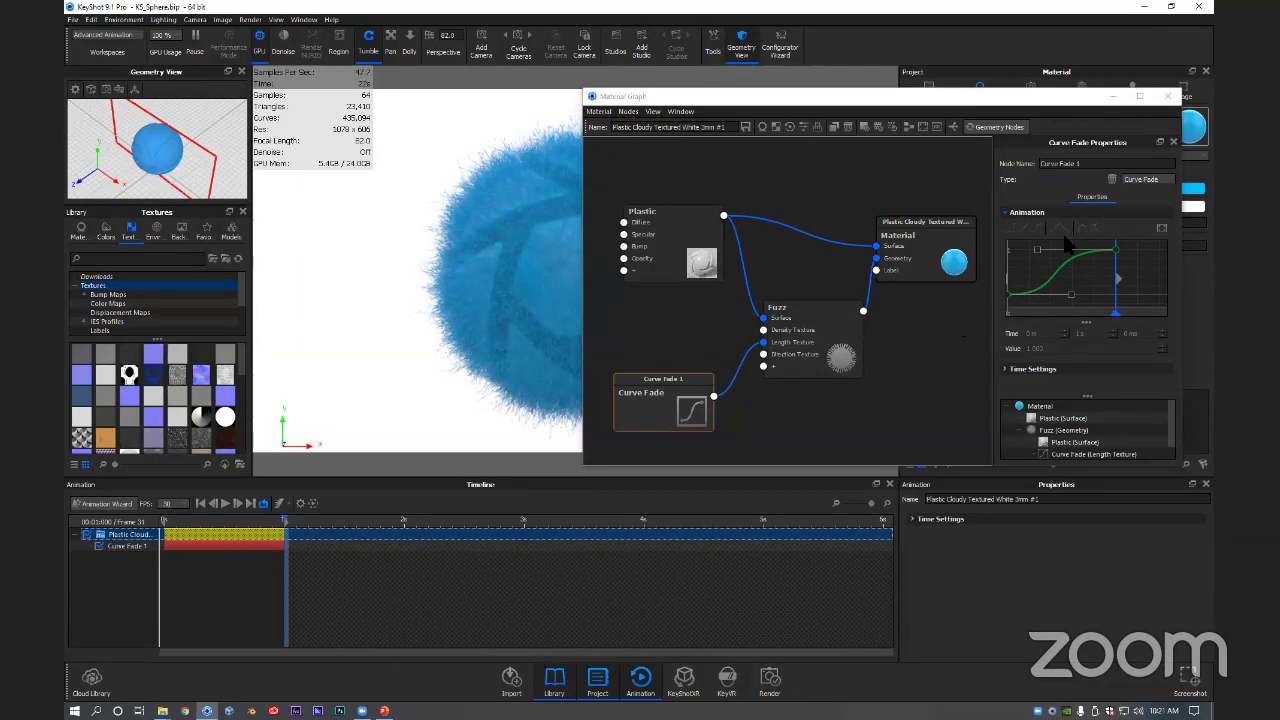
Step: Add a third keyframe to the fade curve beyond the 1 s keyframe and set its value to 0
right_click(1146, 263)
click(1160, 271)
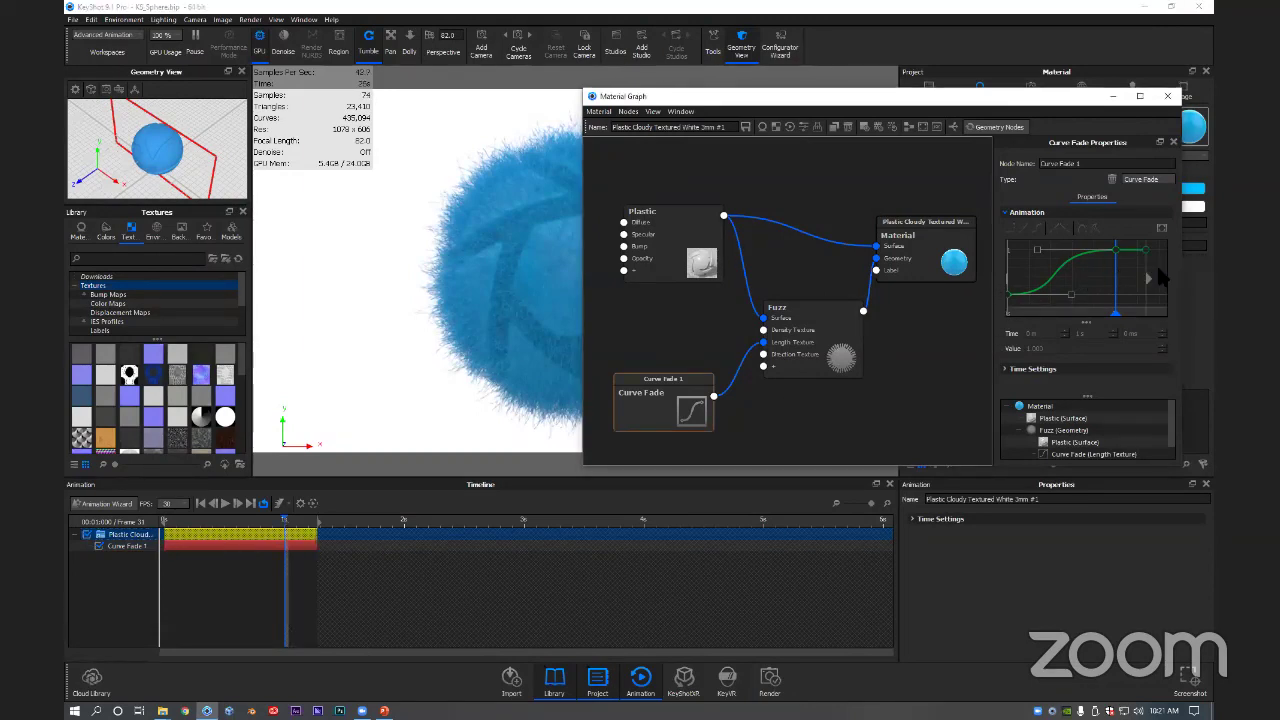
click(297, 535)
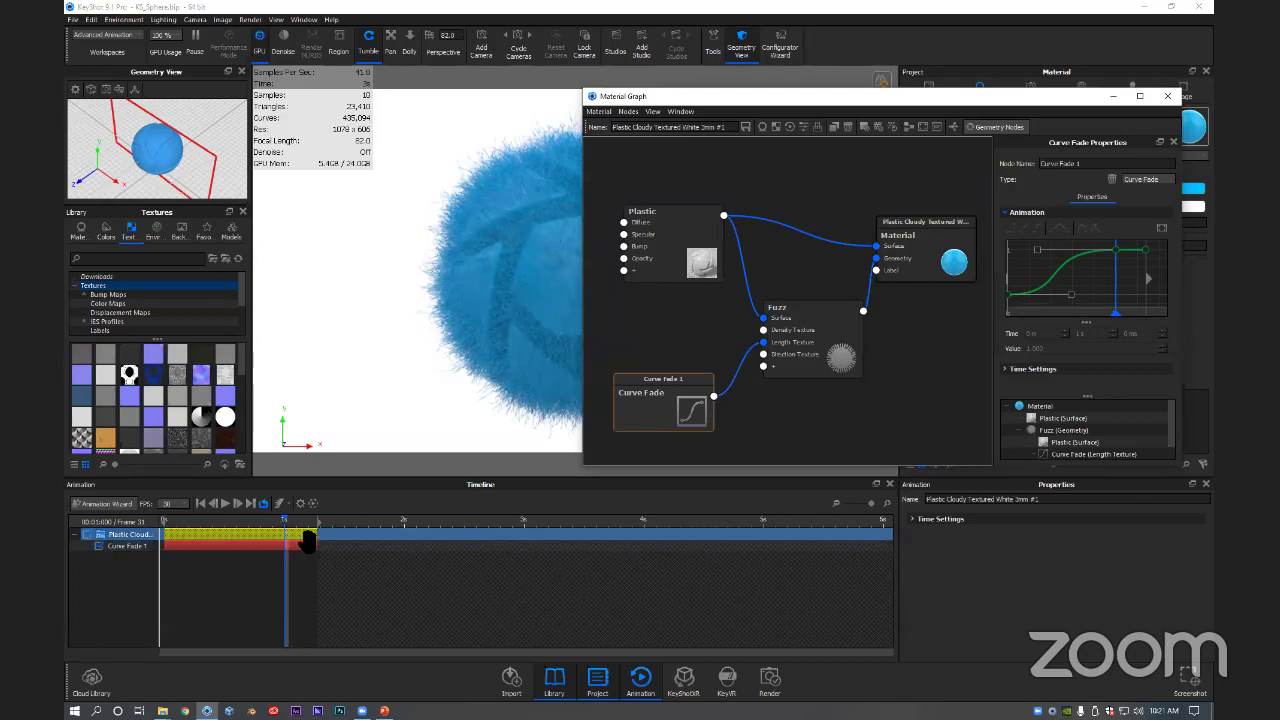
drag(1142, 243, 1134, 277)
drag(1061, 348, 1012, 350)
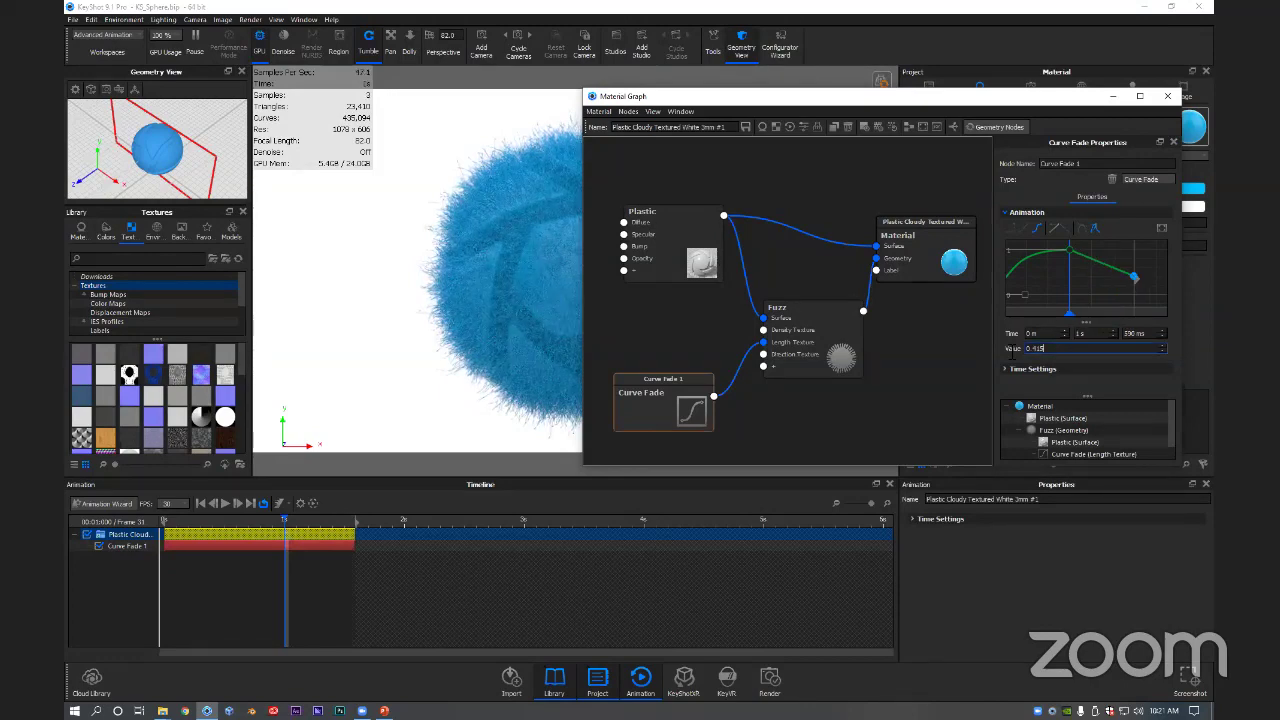
text(0)
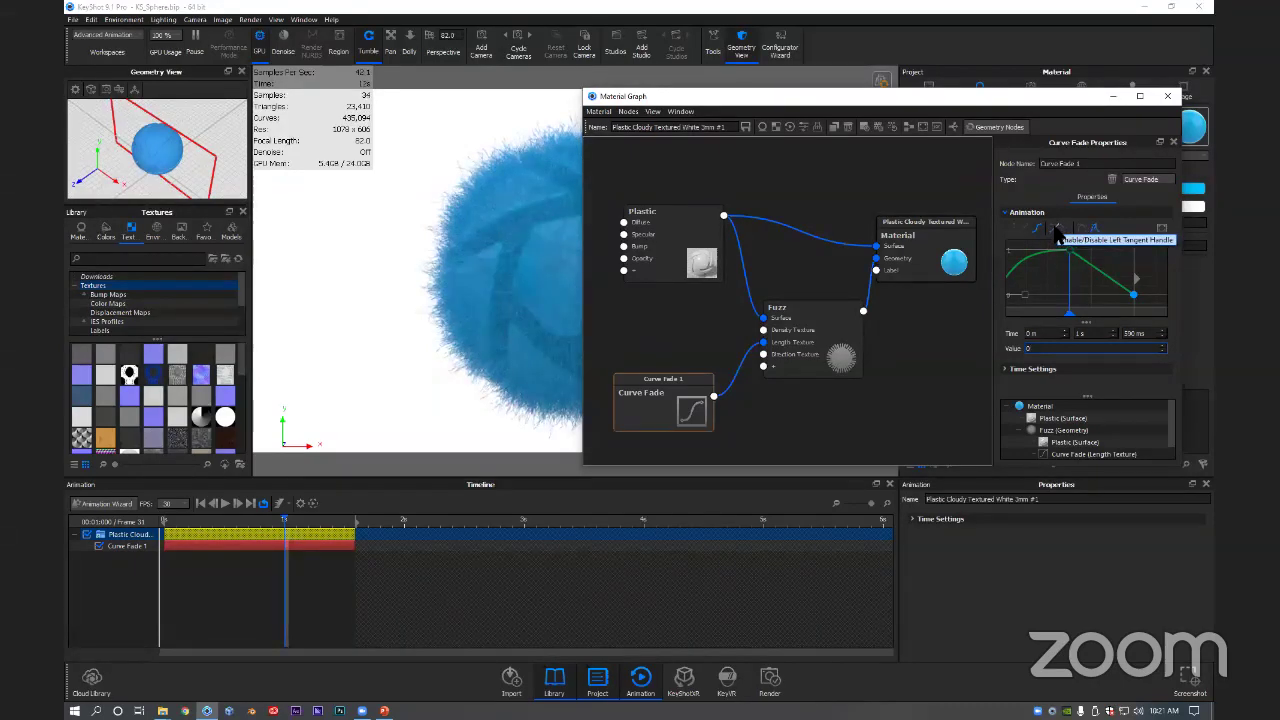
key(Return)
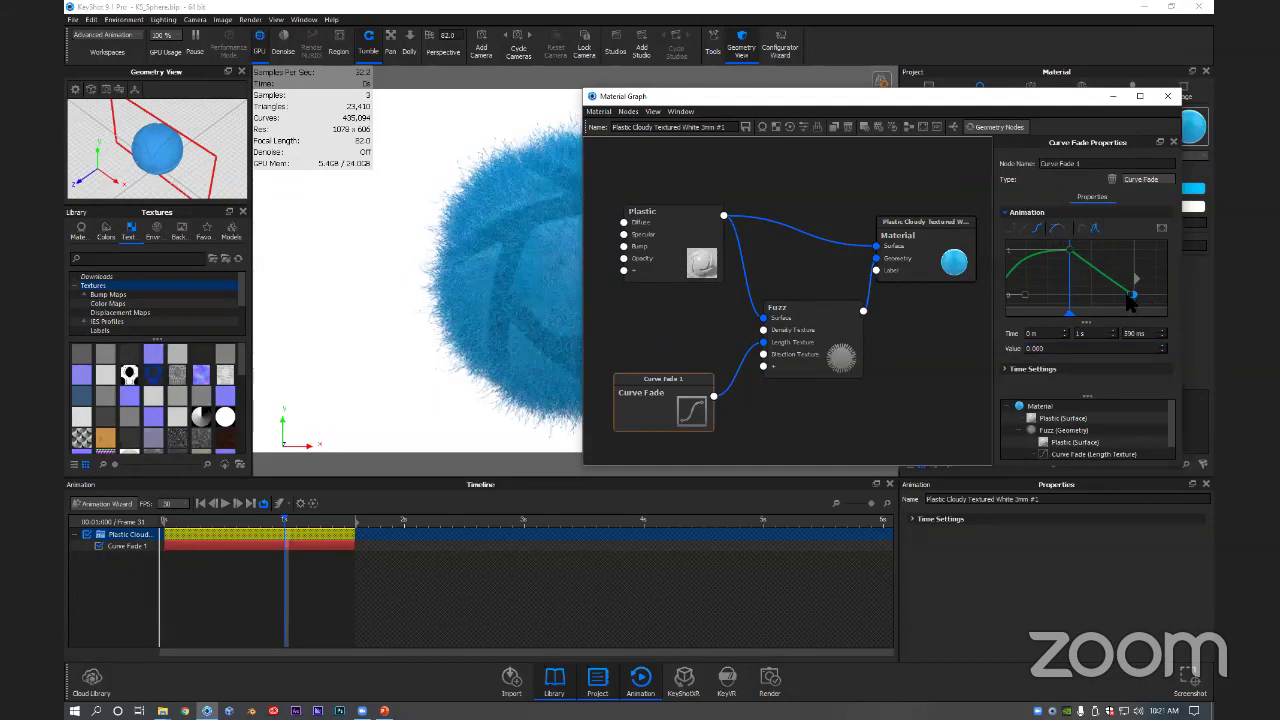
Step: Ease the curve's descent with level tangent handles on its last two keyframes and move the final keyframe to about 1 s 397 ms
drag(1130, 297, 1107, 299)
click(1070, 250)
click(1066, 236)
drag(1077, 251, 1099, 254)
drag(1134, 303, 1113, 303)
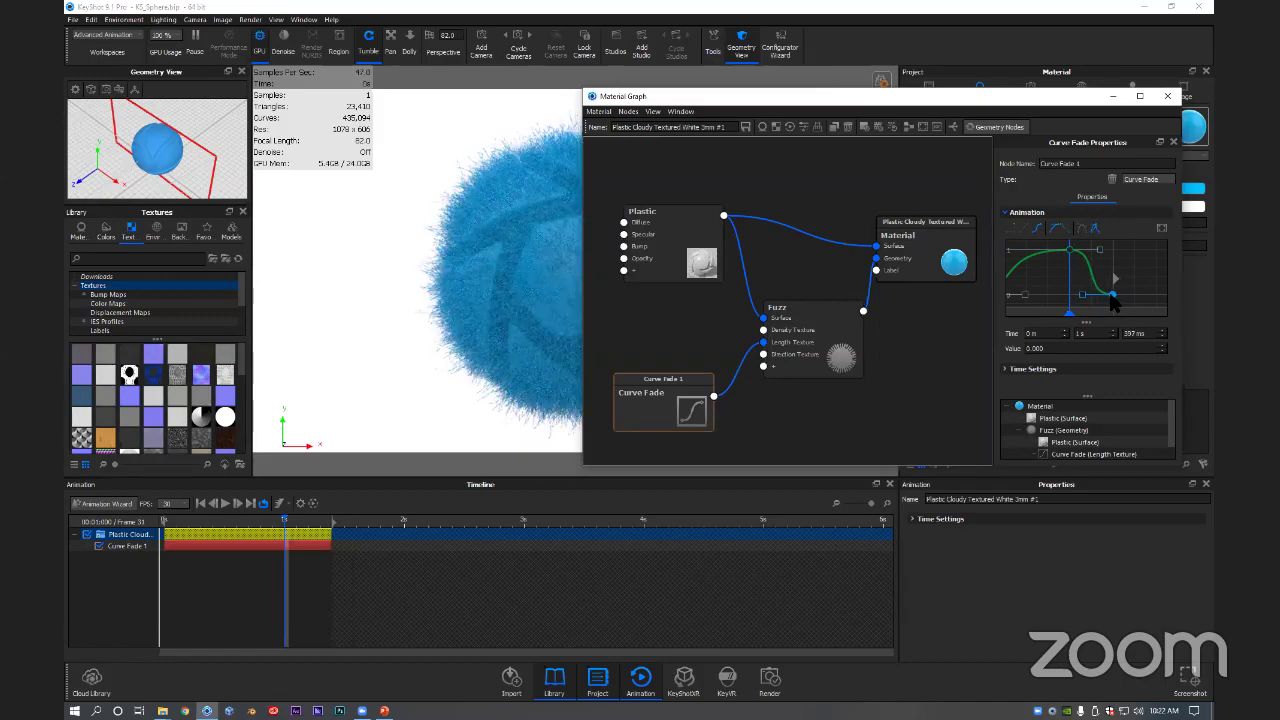
Step: Preview the growing and shrinking fuzz animation, play it back, and discard the preview
click(312, 504)
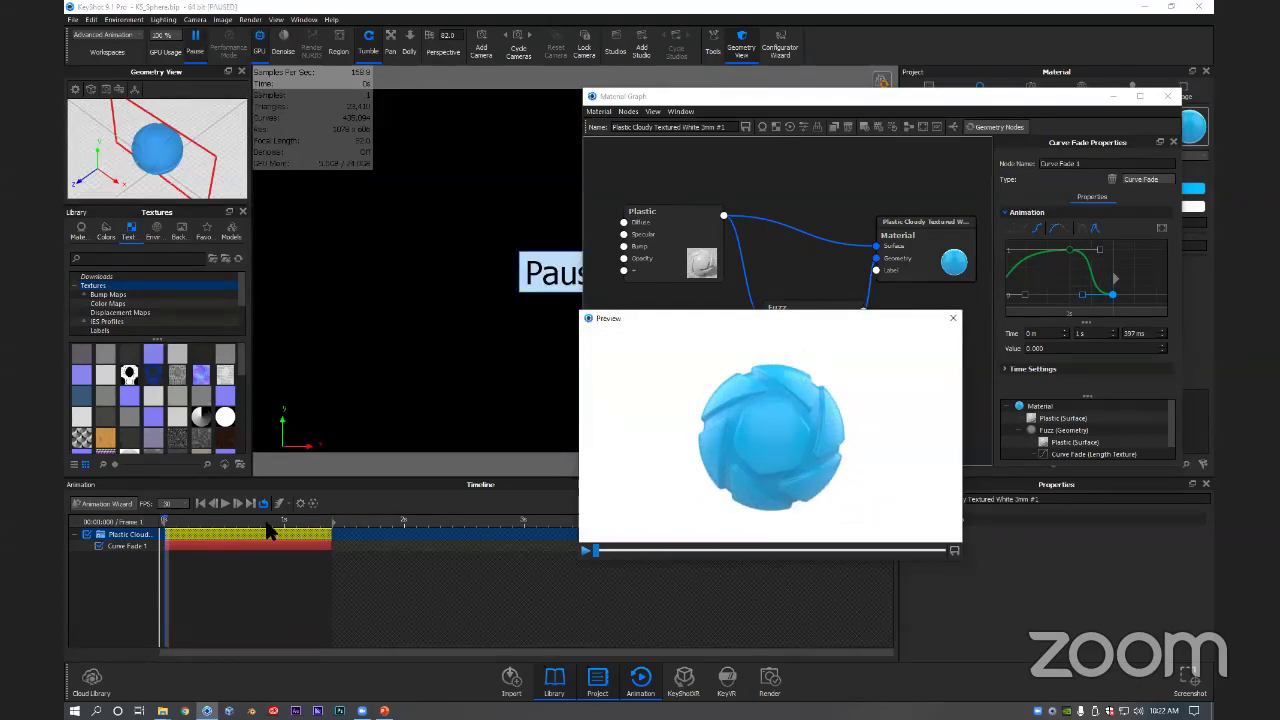
click(587, 551)
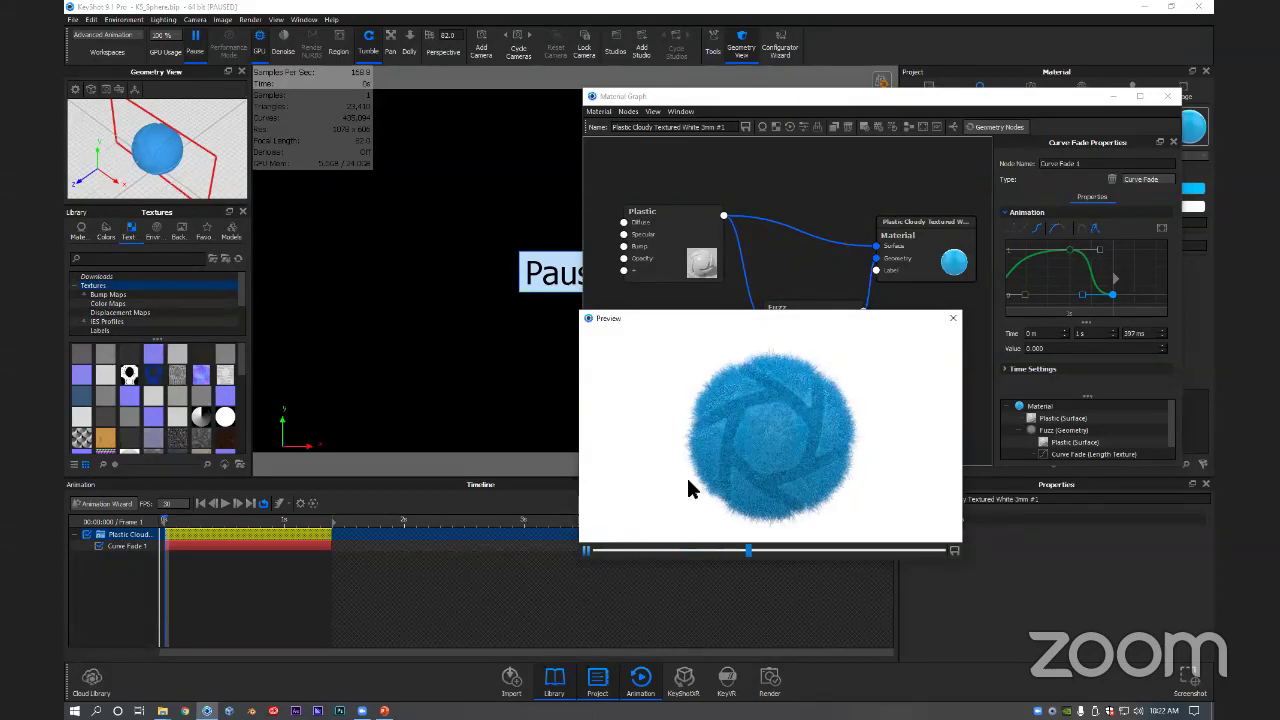
click(952, 318)
click(752, 457)
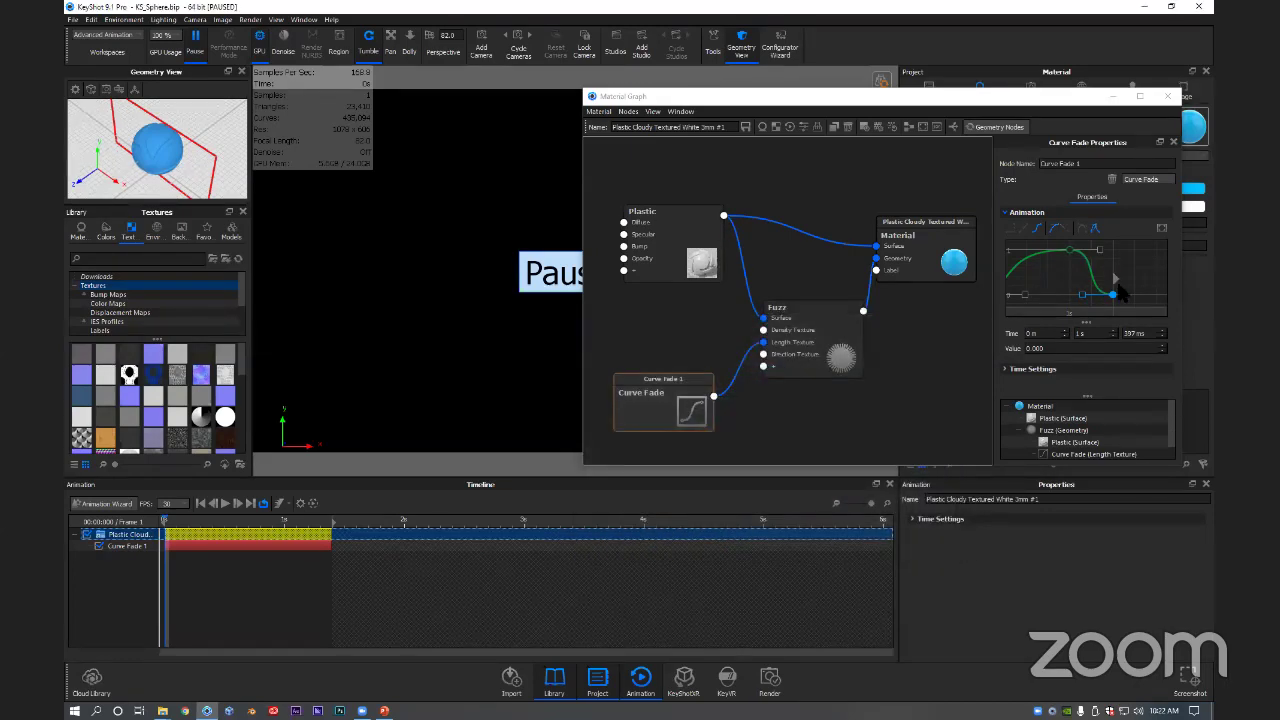
Step: Add a fourth keyframe beyond the fade curve's end and try higher and lower values for it, leaving it at about 2.1 s
scroll(1132, 290, down, 4)
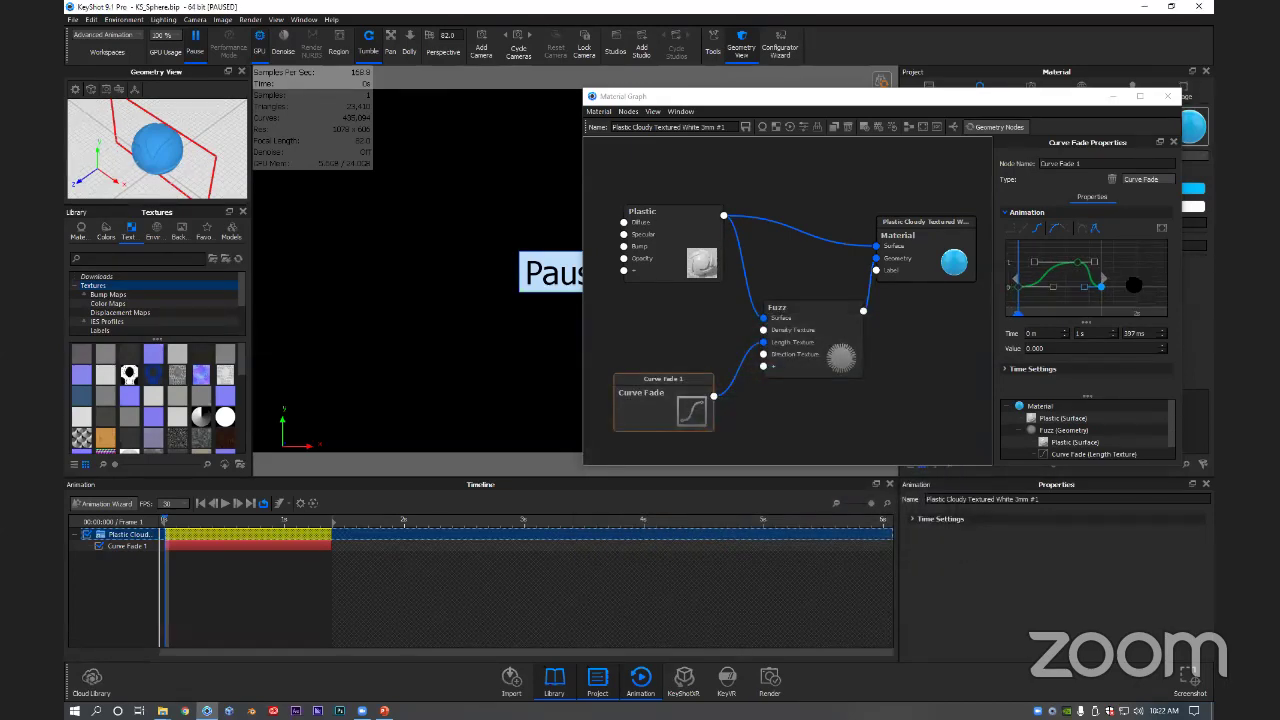
middle_drag(1144, 274, 1092, 275)
right_click(1094, 277)
click(1109, 273)
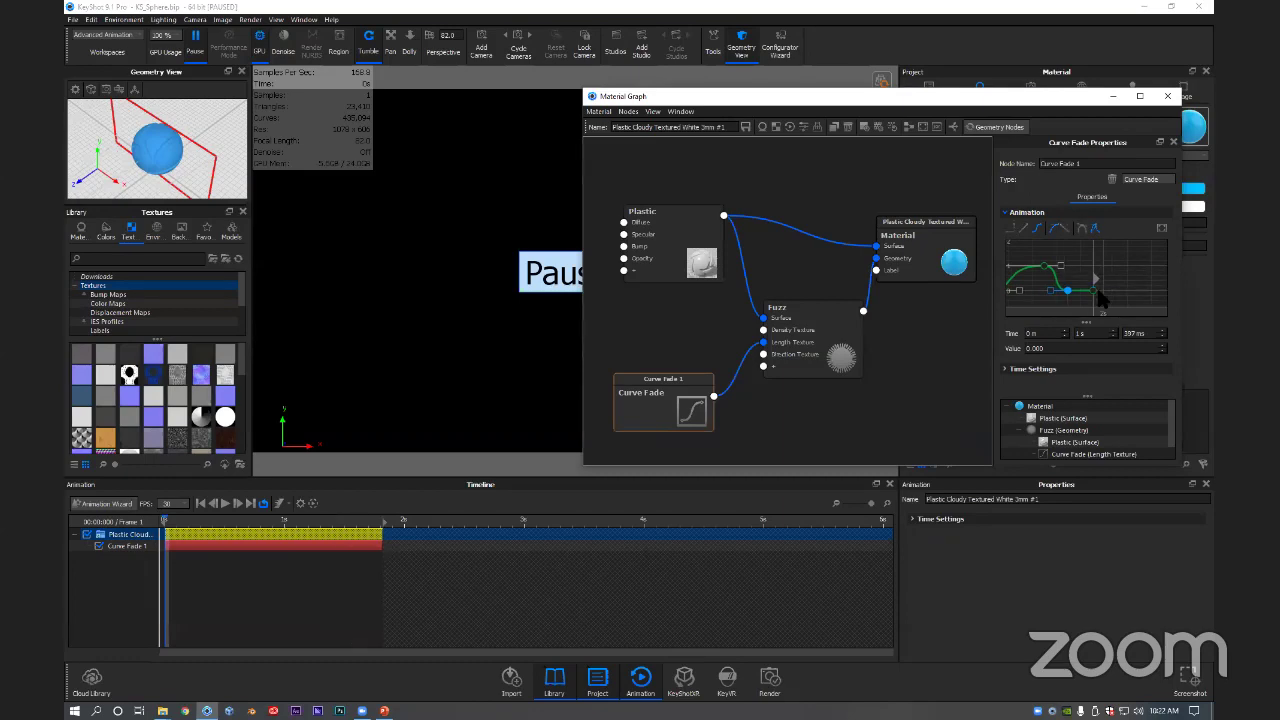
drag(1092, 298, 1121, 259)
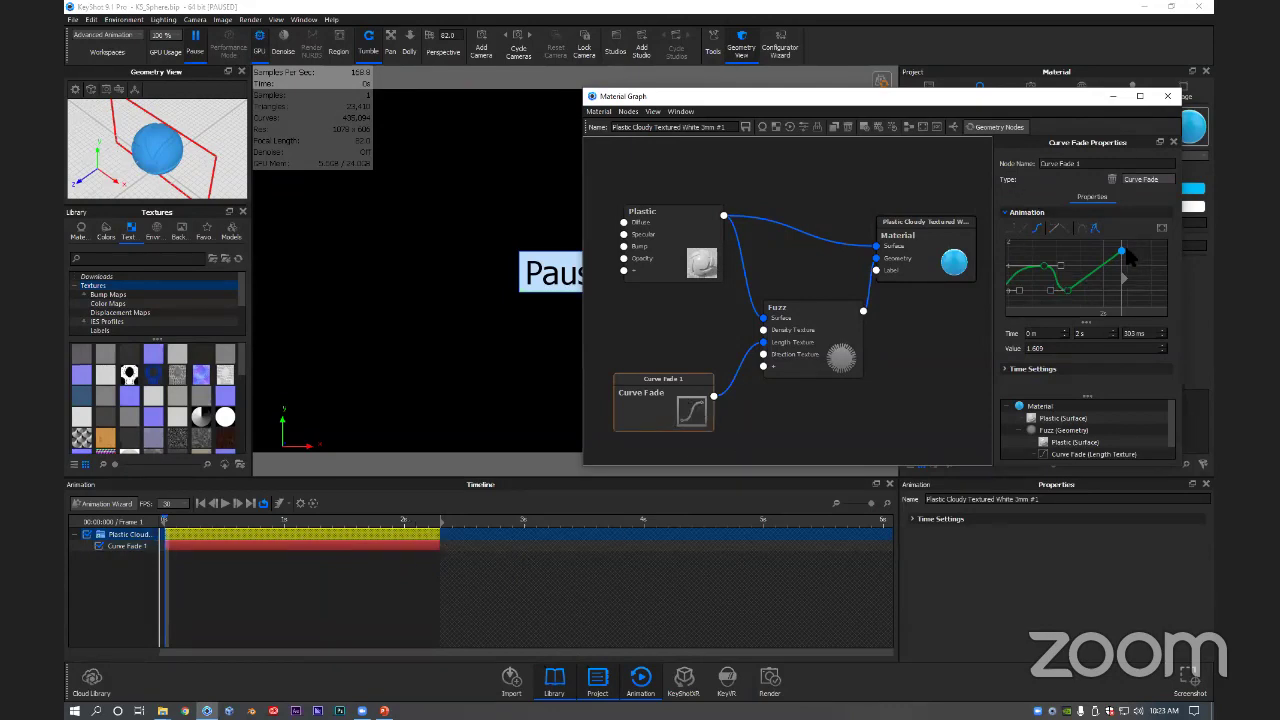
drag(1125, 251, 1118, 305)
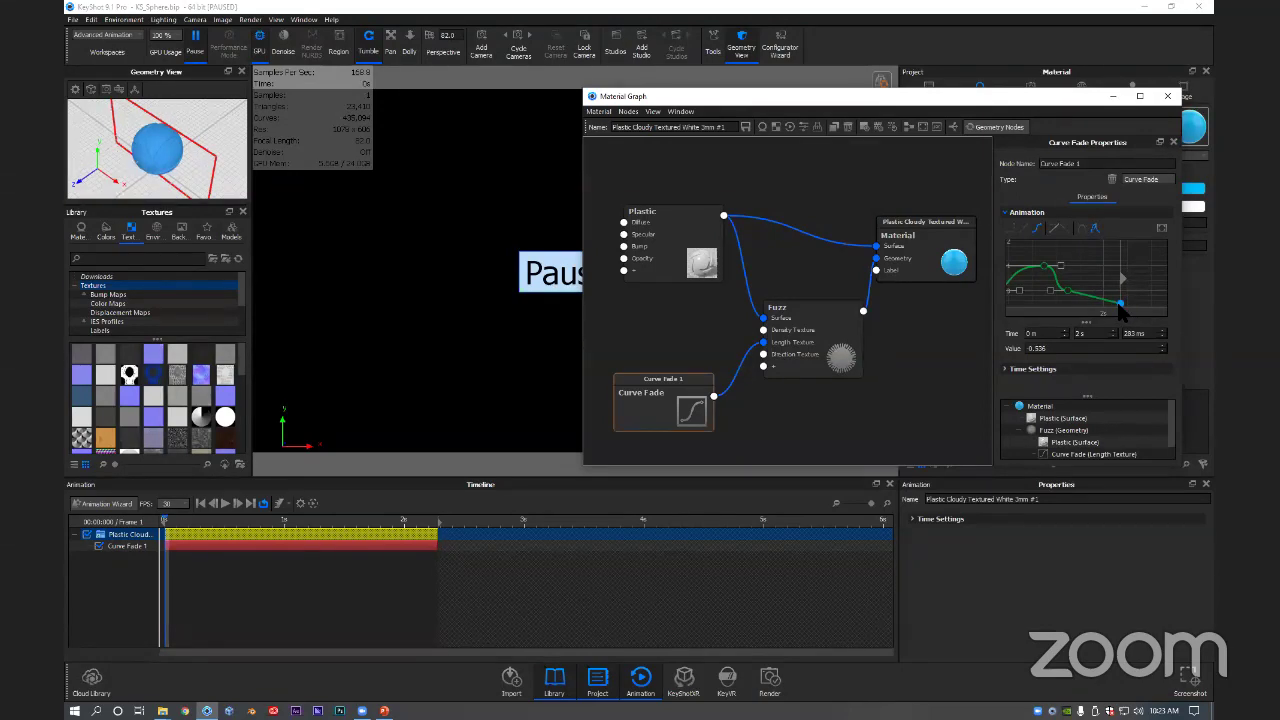
drag(1119, 305, 1110, 273)
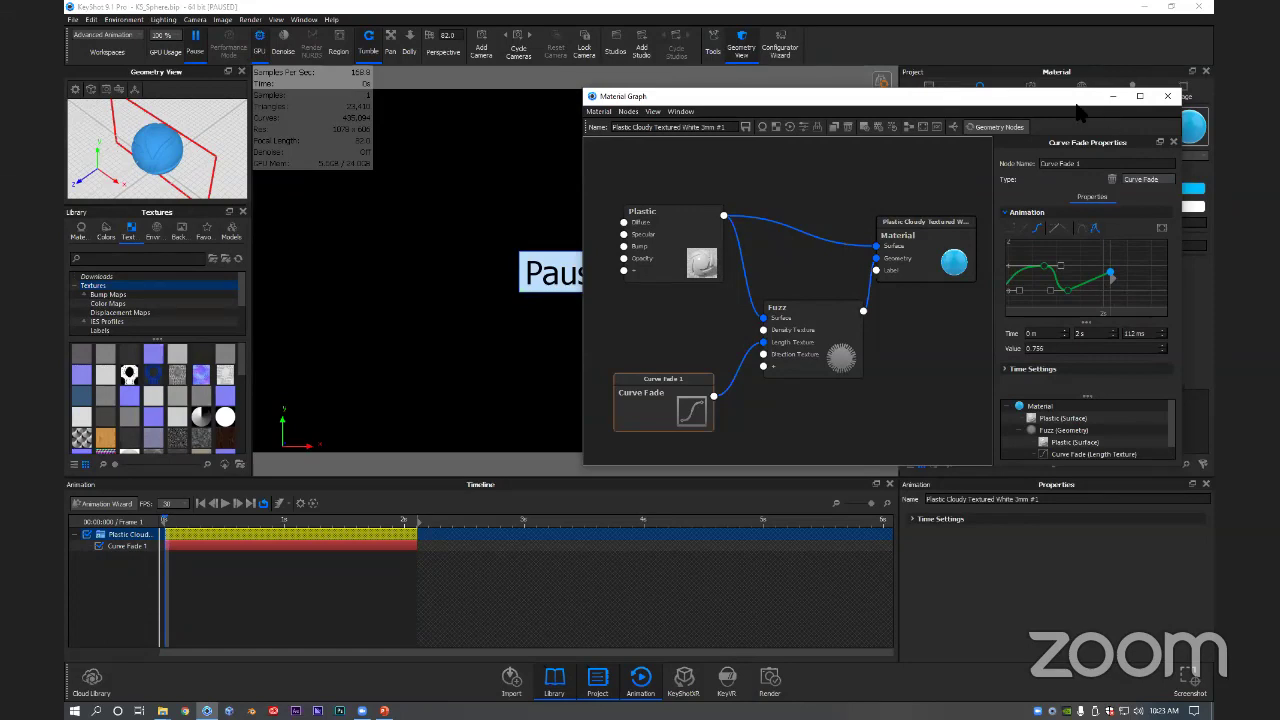
Step: Delete the fourth keyframe from the fade curve
mouse_move(1062, 97)
mouse_down()
mouse_move(1050, 96)
mouse_move(1055, 115)
mouse_up()
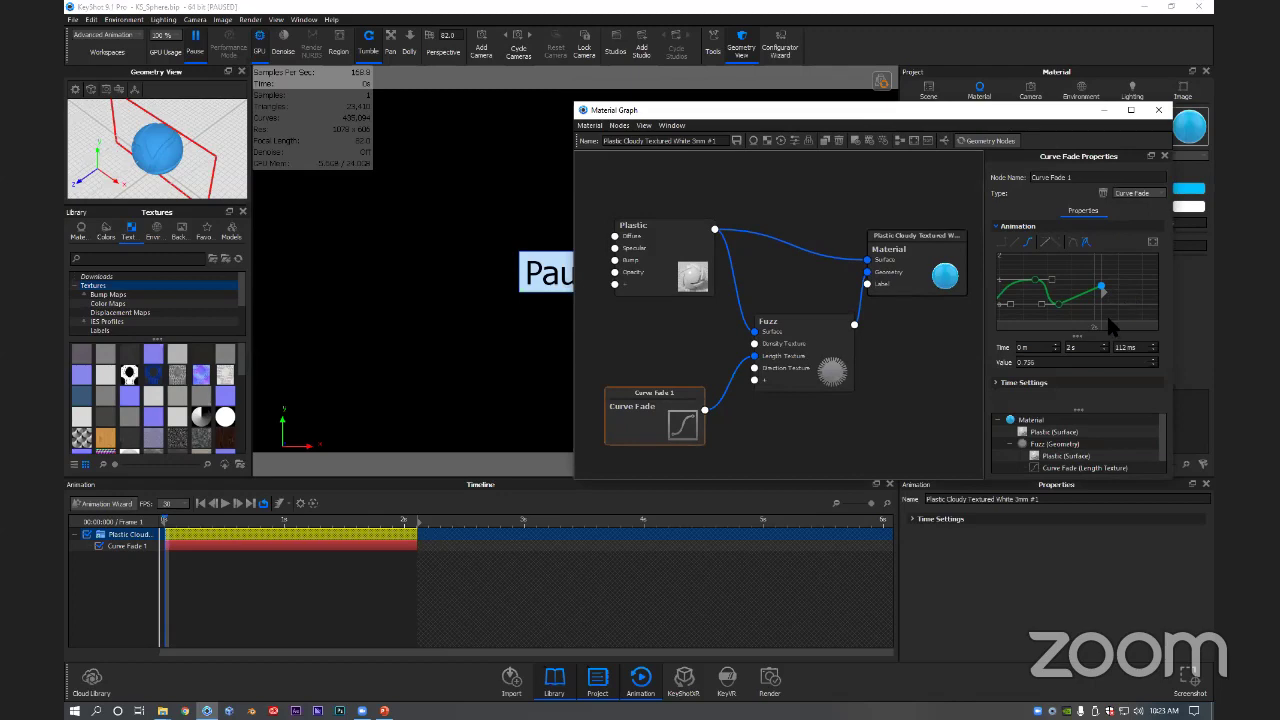
scroll(1108, 308, down, 1)
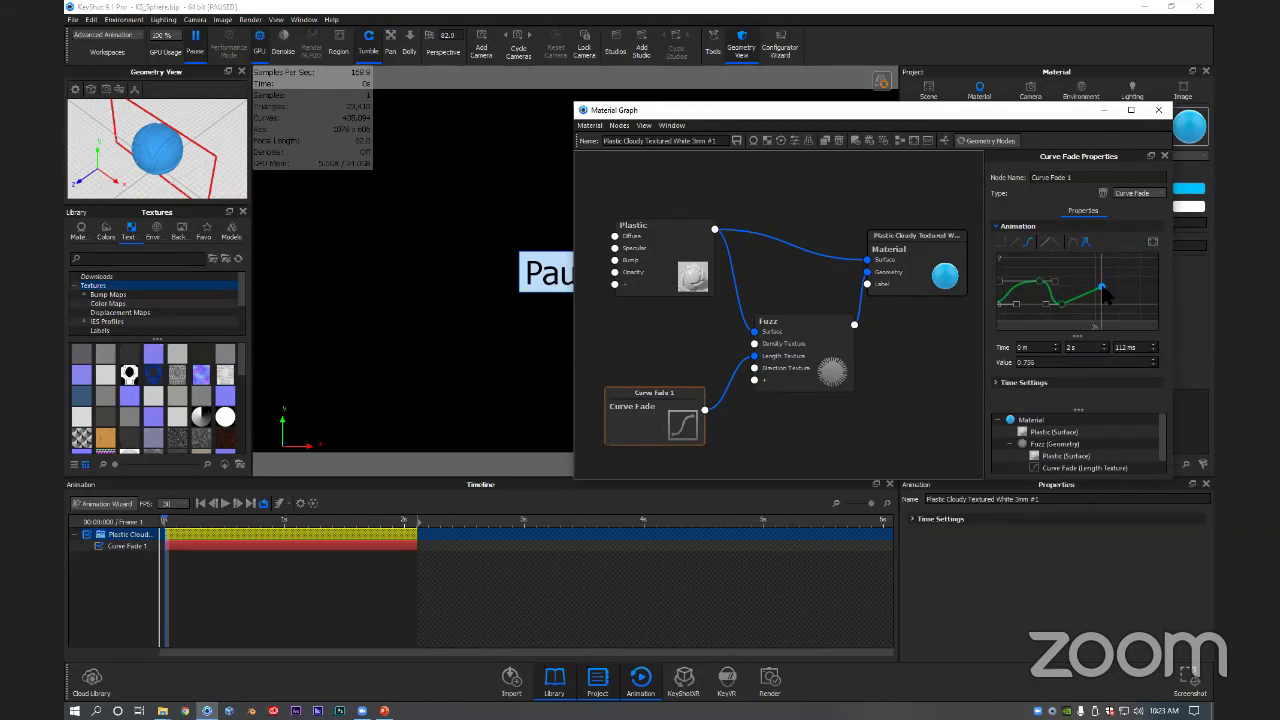
right_click(1105, 290)
click(1135, 294)
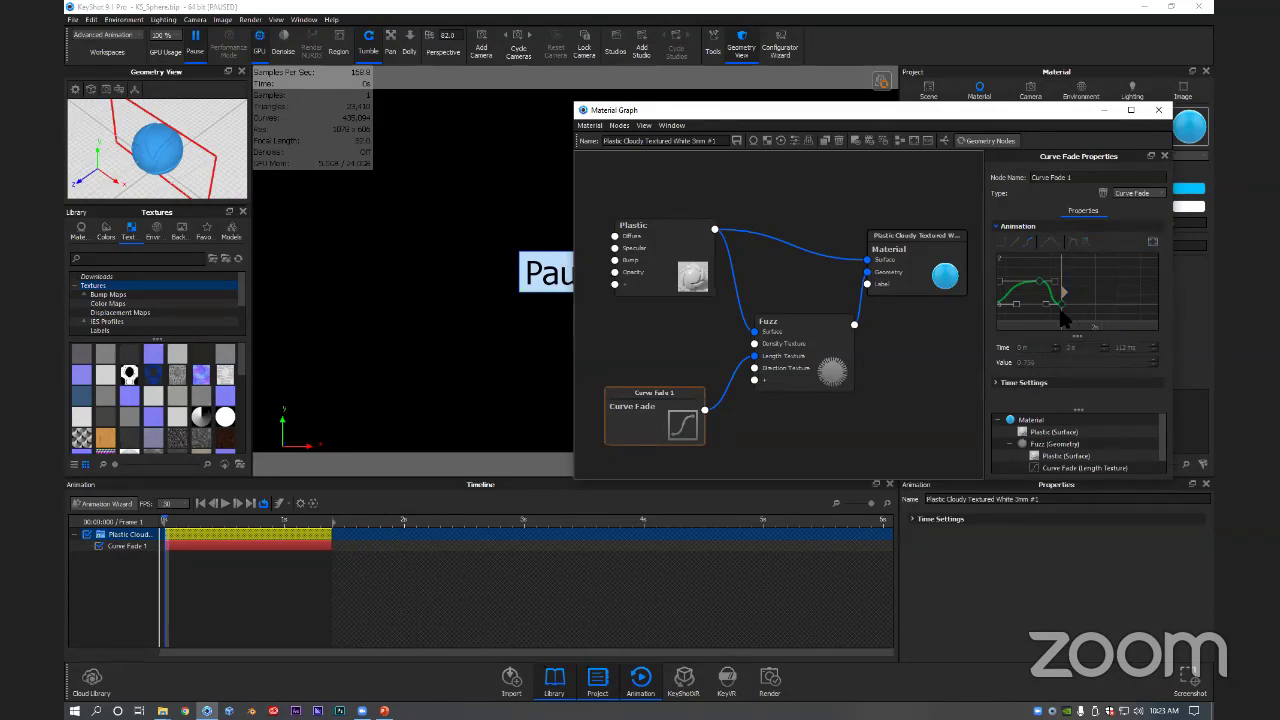
Step: Move the timeline playhead to frame 27 and resume the paused real-time render
drag(986, 113, 986, 109)
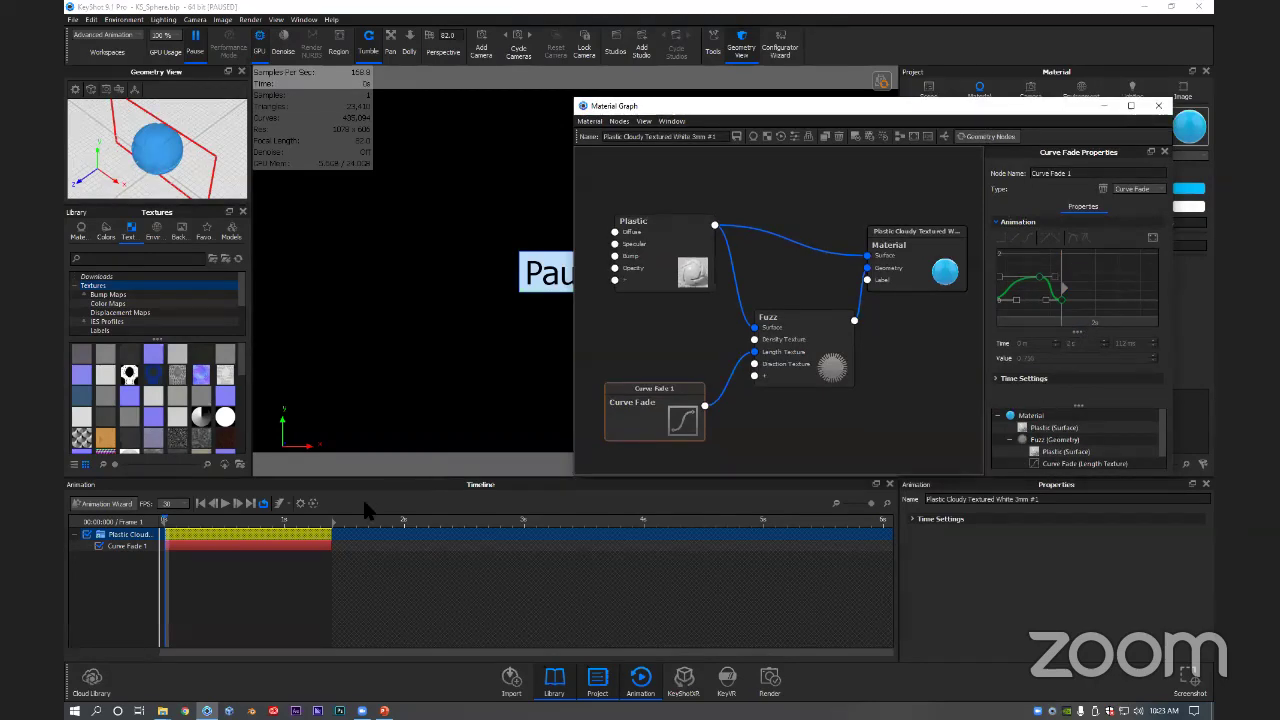
click(270, 521)
click(193, 45)
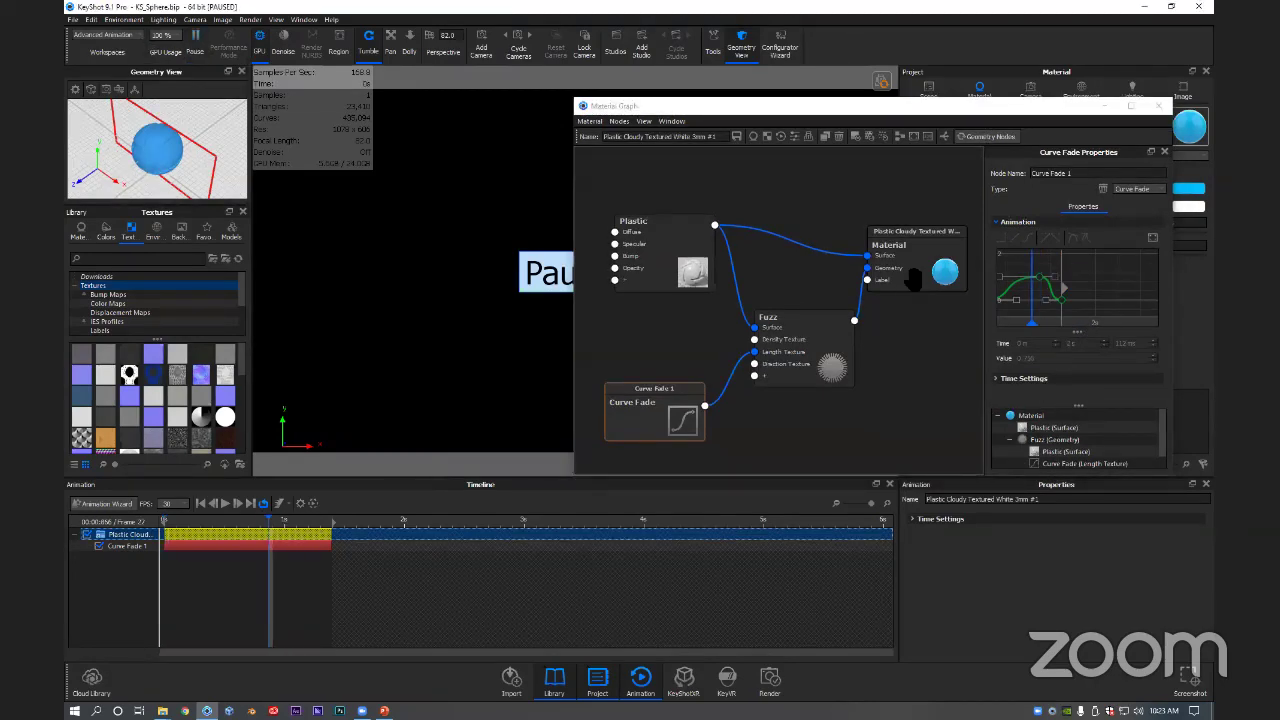
Step: Fit the whole fade curve in its editor and reposition the Material Graph window beside the sphere
click(1151, 243)
click(1152, 239)
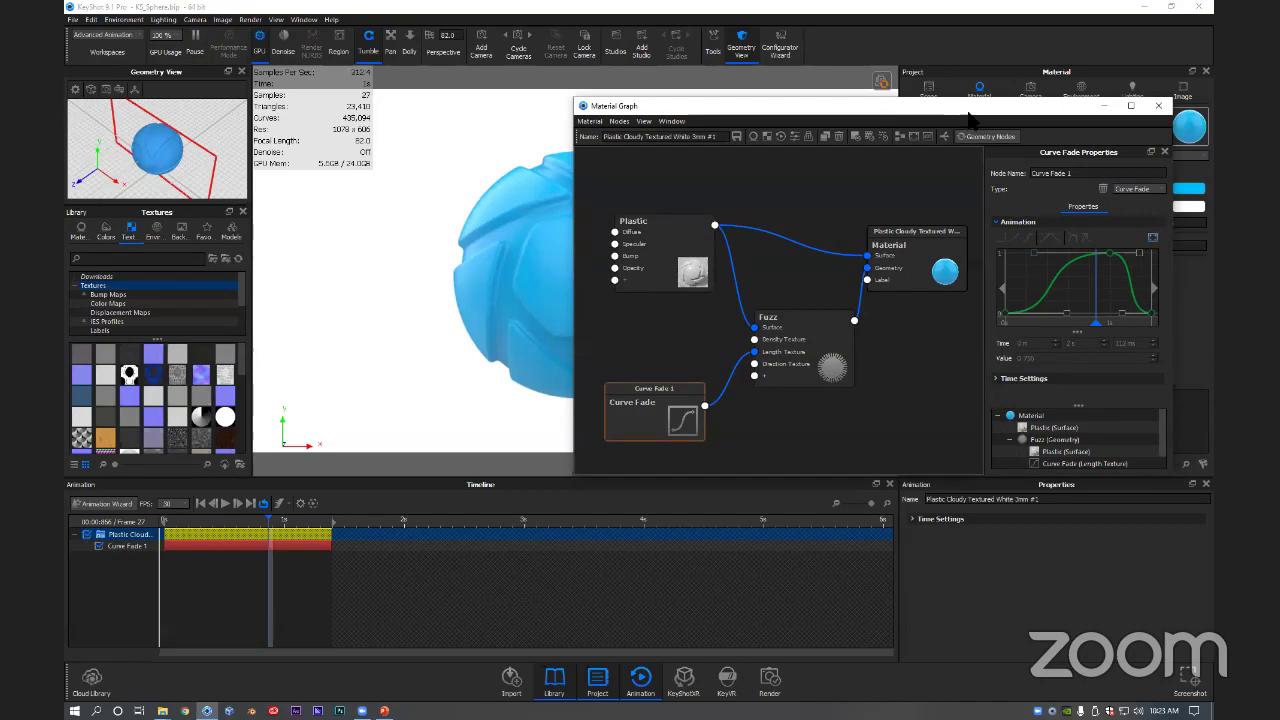
drag(1020, 106, 1040, 172)
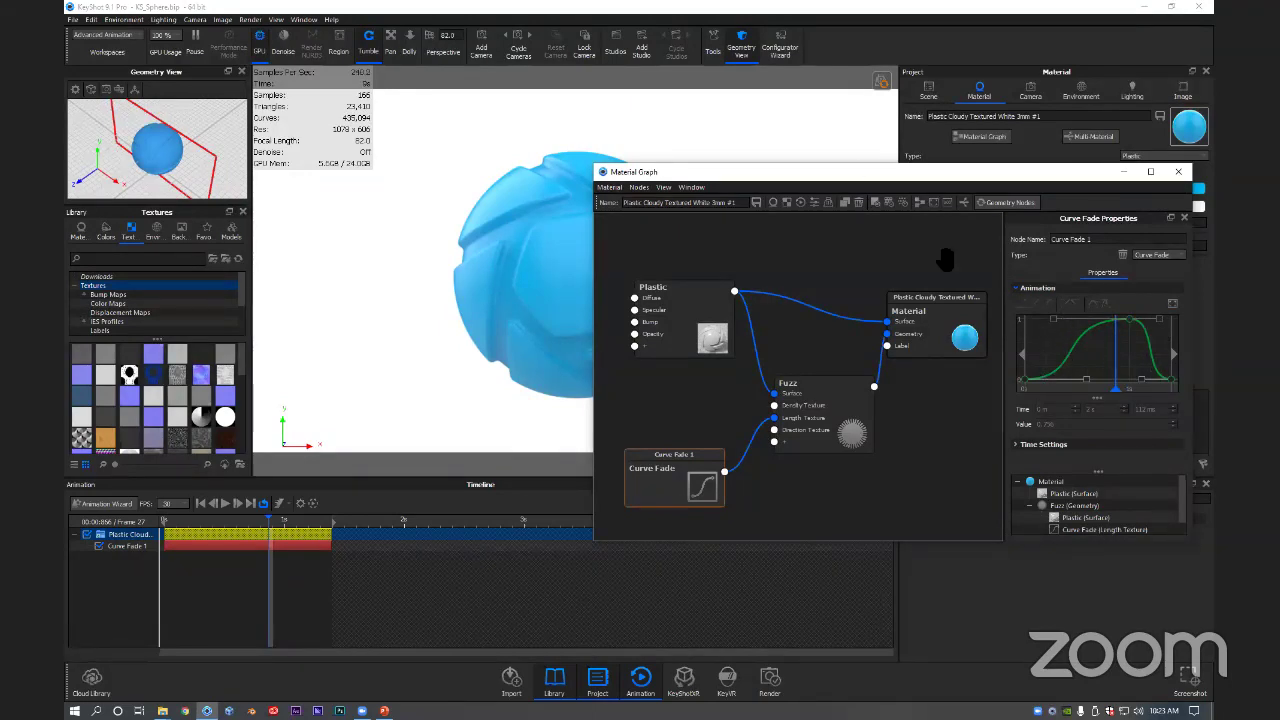
drag(860, 171, 849, 152)
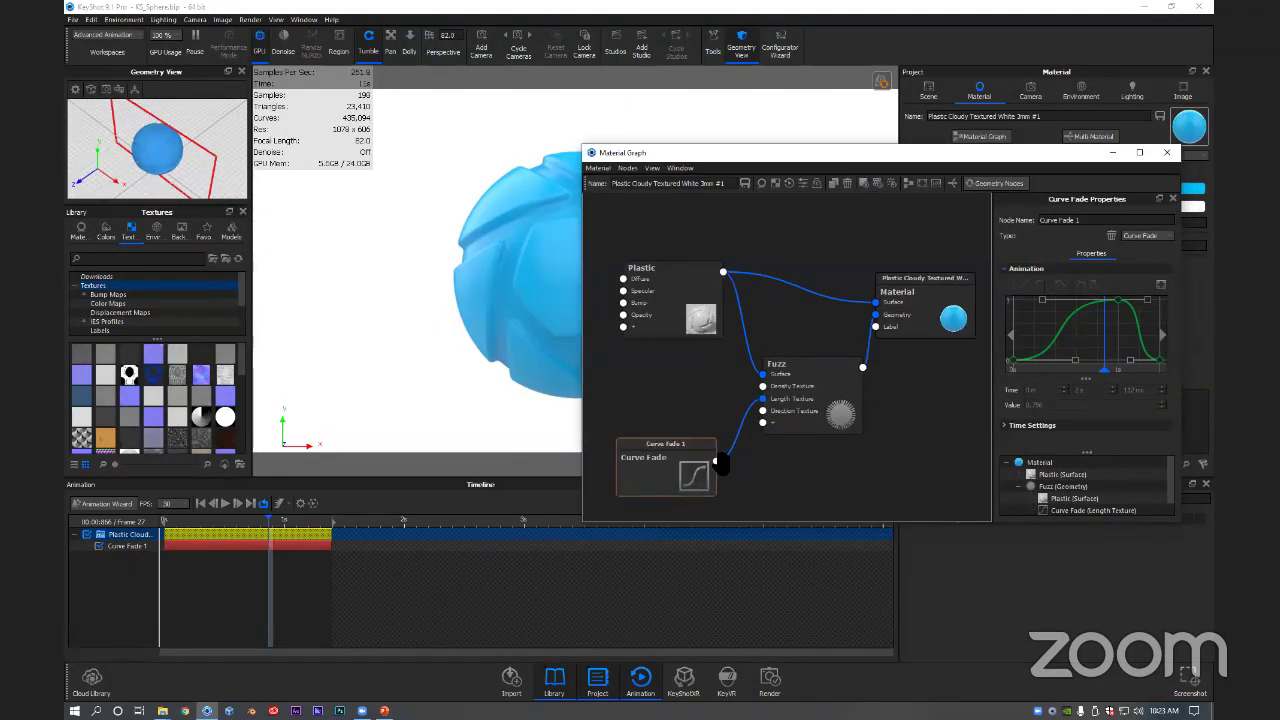
Step: Spread out the Plastic, Curve Fade, Fuzz and Material nodes to make room between Plastic and Curve Fade
drag(823, 411, 829, 408)
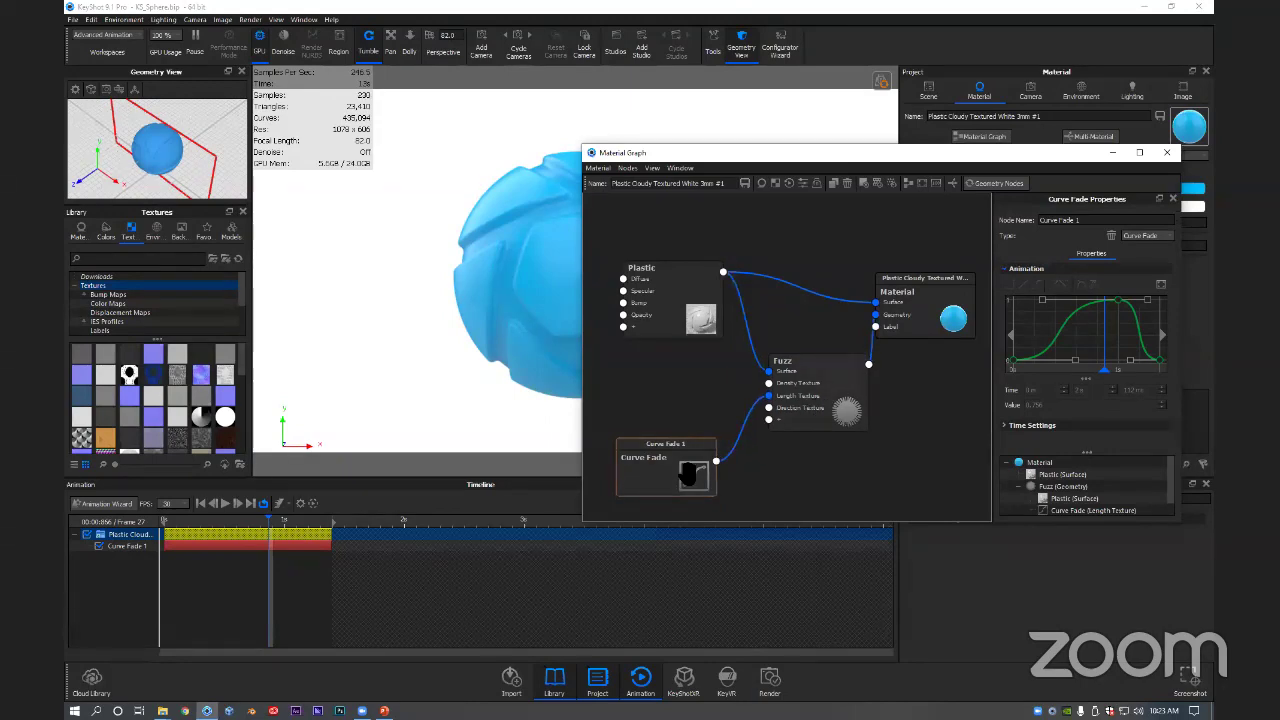
drag(681, 480, 681, 464)
drag(671, 314, 681, 286)
drag(811, 395, 825, 401)
drag(935, 304, 933, 262)
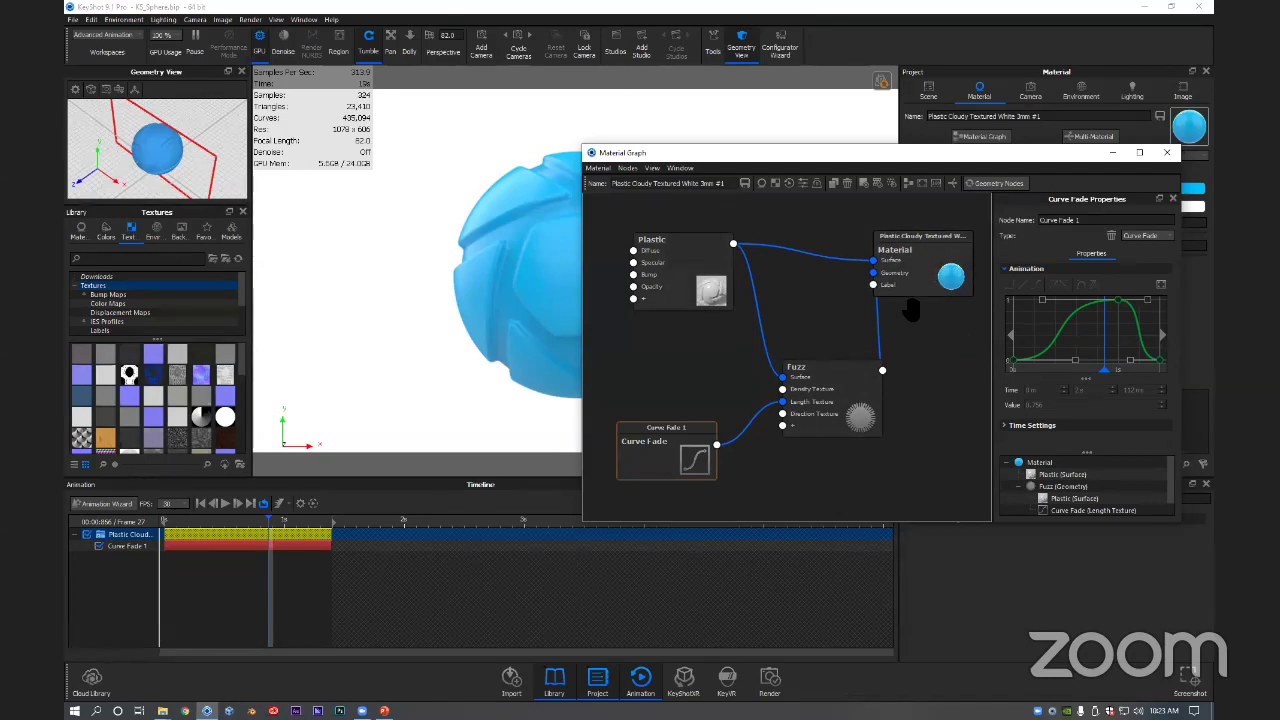
Step: Add a Color Fade animation node and place it above the Curve Fade node, shifting the Fuzz node slightly away
right_click(710, 356)
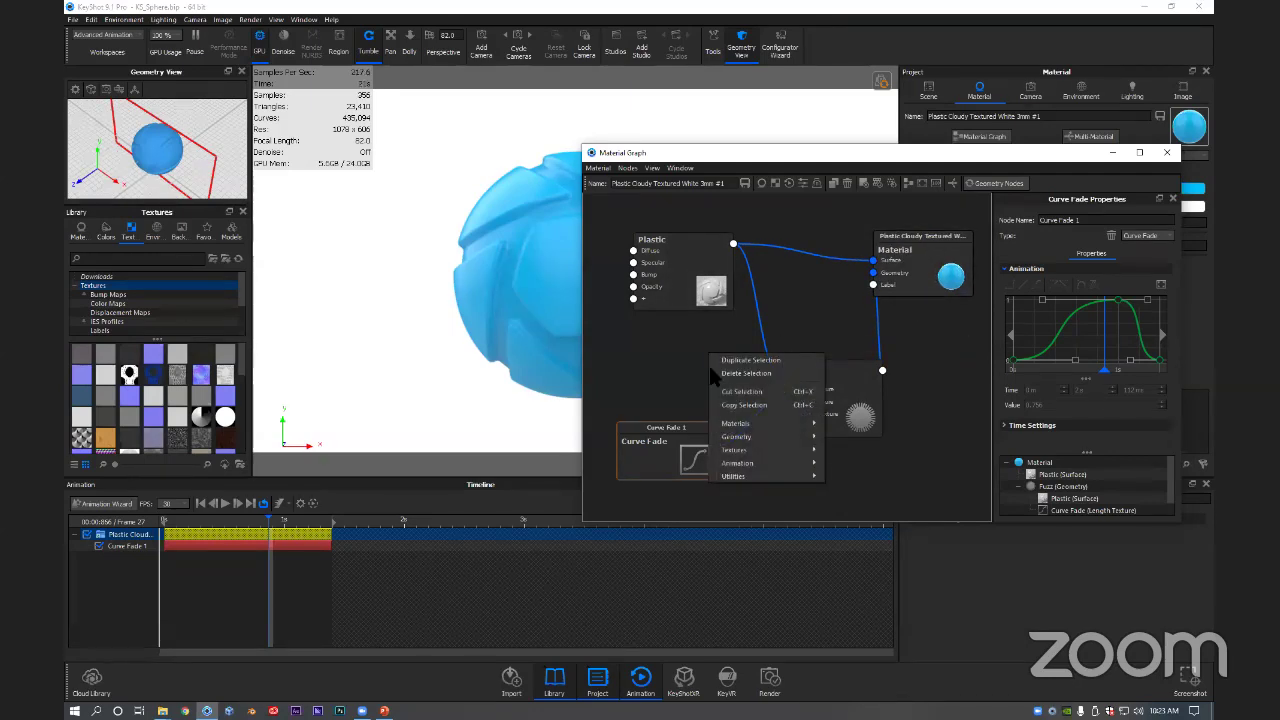
mouse_move(757, 463)
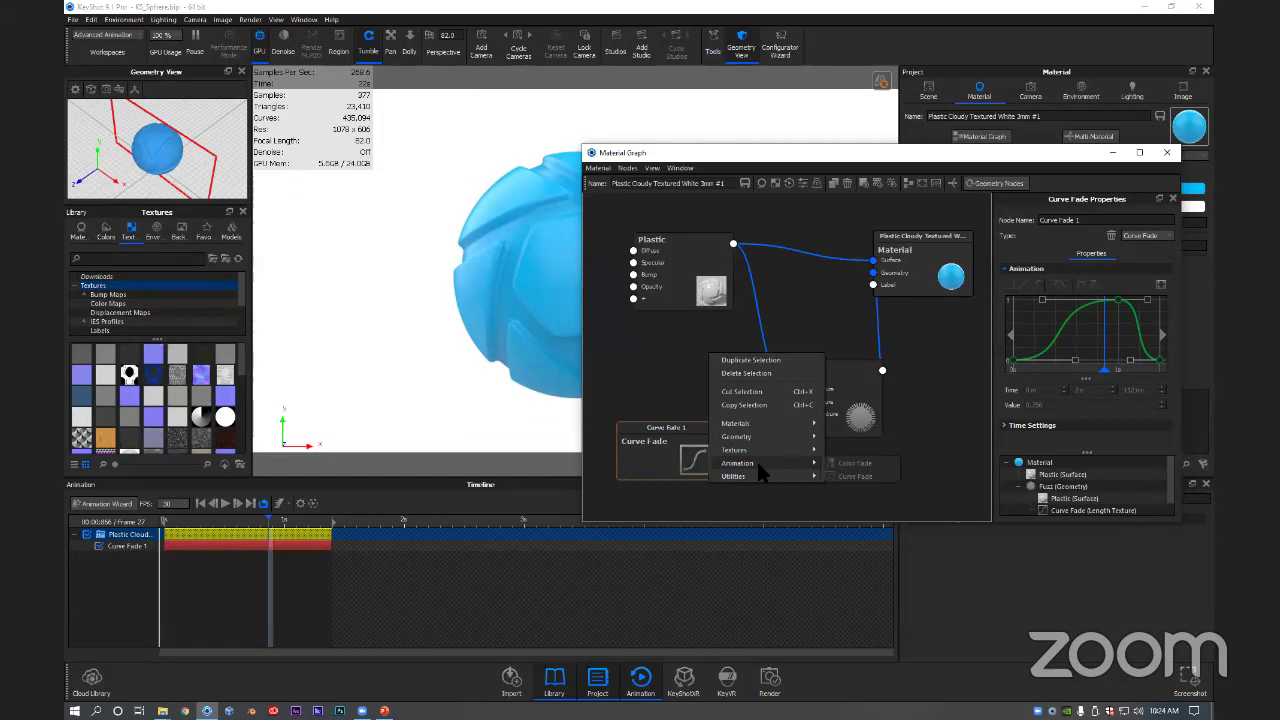
click(850, 464)
drag(752, 372, 686, 372)
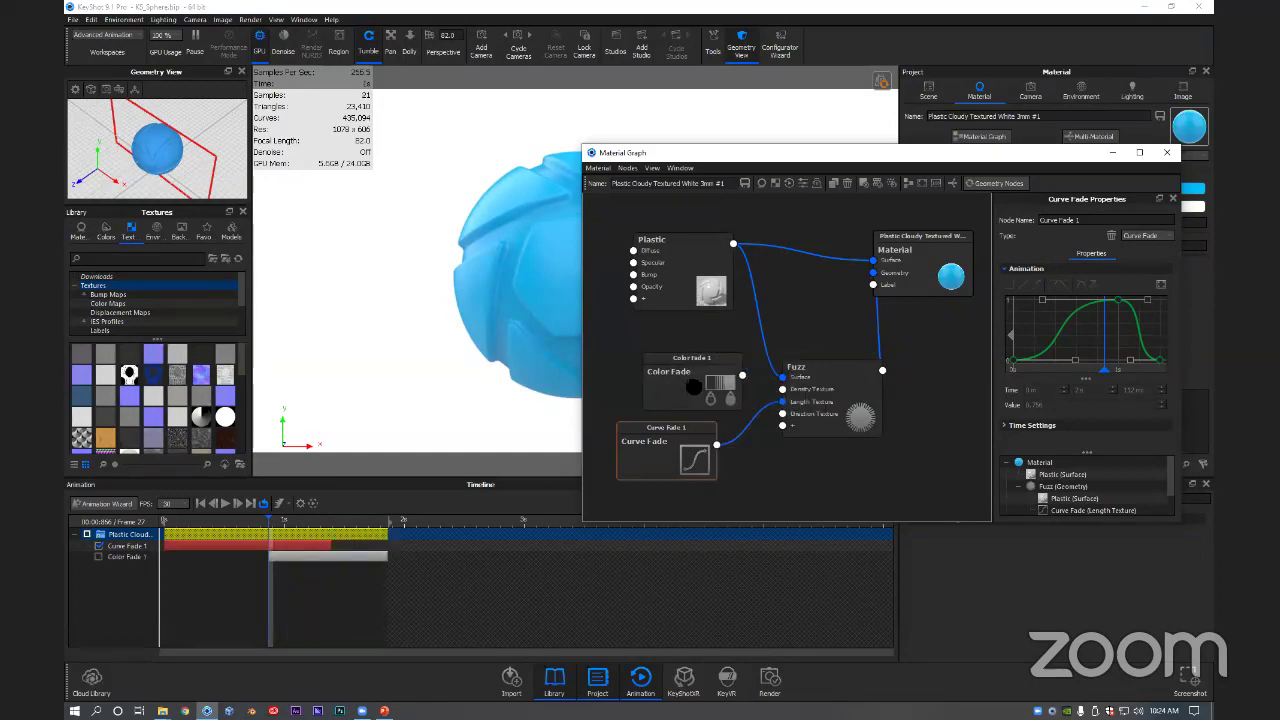
drag(849, 403, 858, 405)
drag(699, 404, 692, 400)
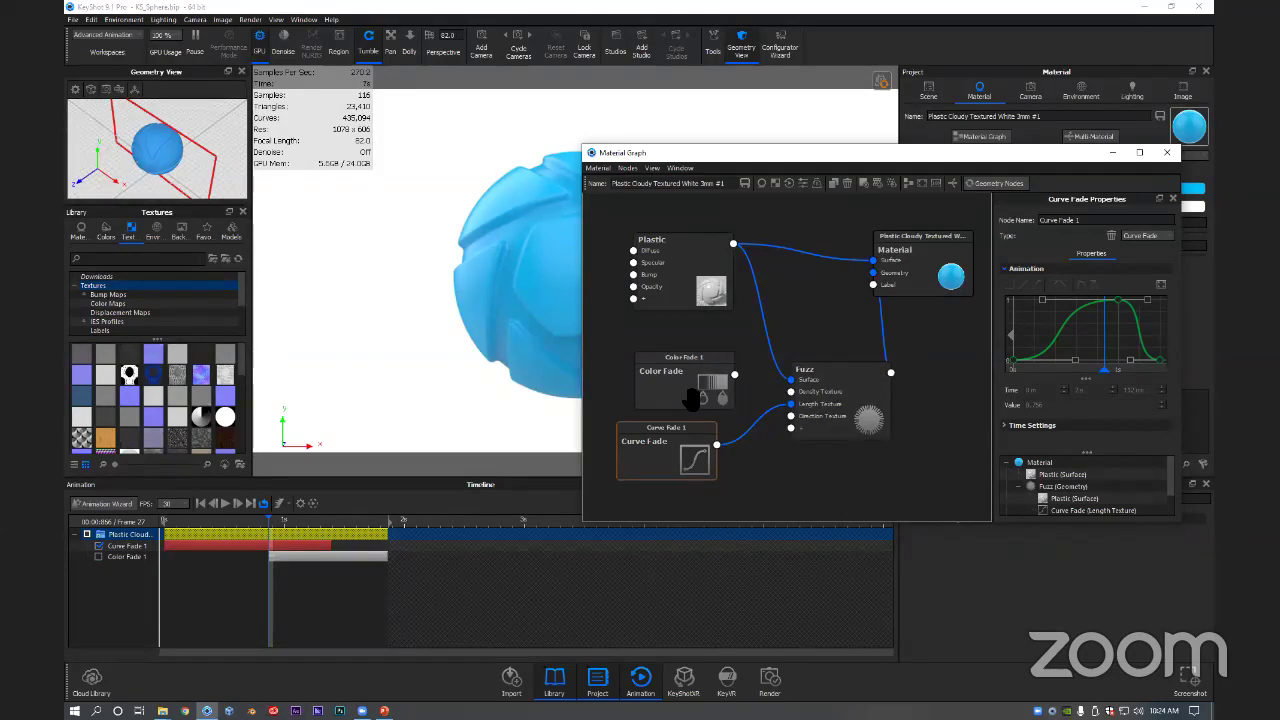
drag(679, 388, 689, 394)
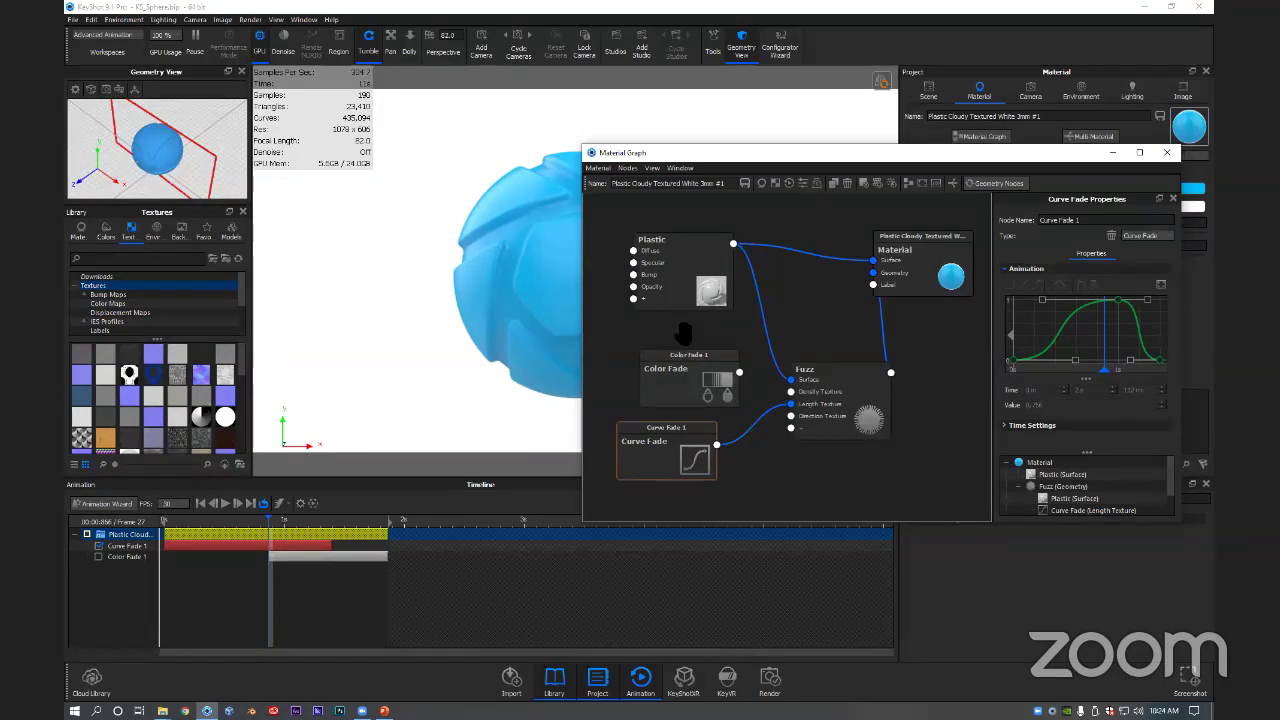
Step: Connect the Color Fade node to the Plastic node's Diffuse input and align its timeline clip with Curve Fade 1, starting at frame 1
drag(686, 293, 691, 289)
drag(698, 388, 675, 388)
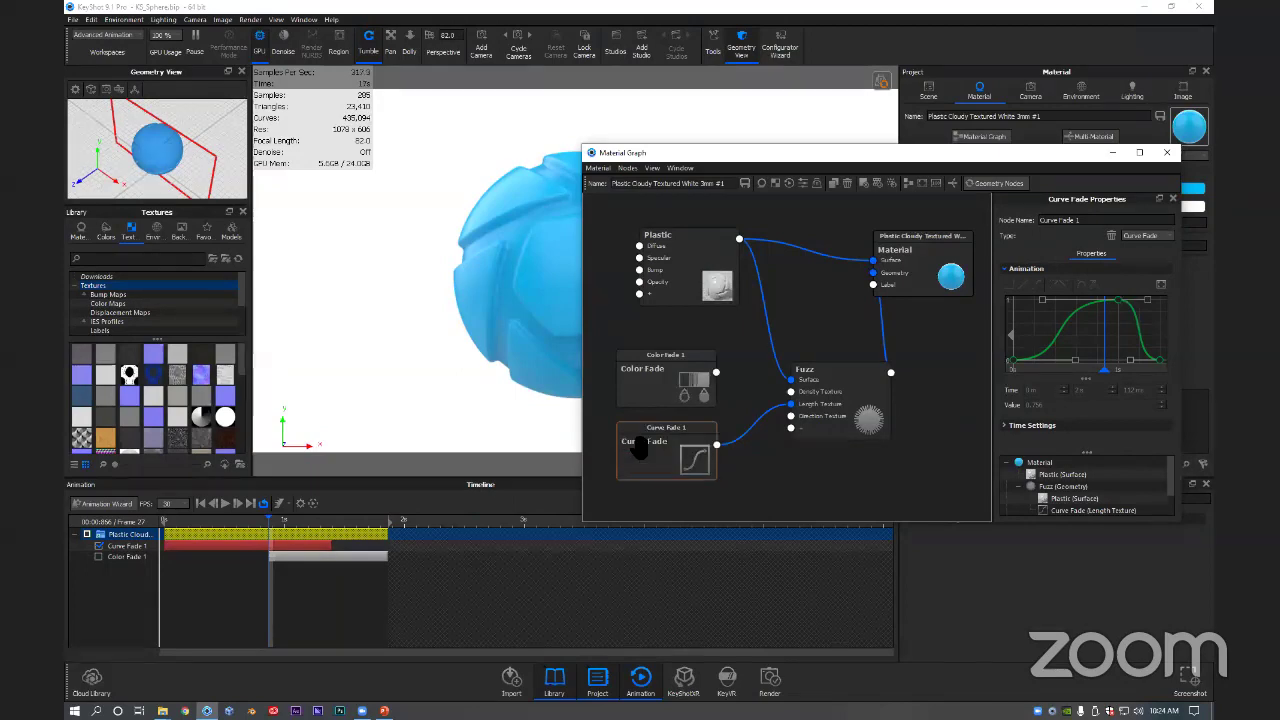
drag(675, 390, 641, 247)
drag(686, 372, 664, 368)
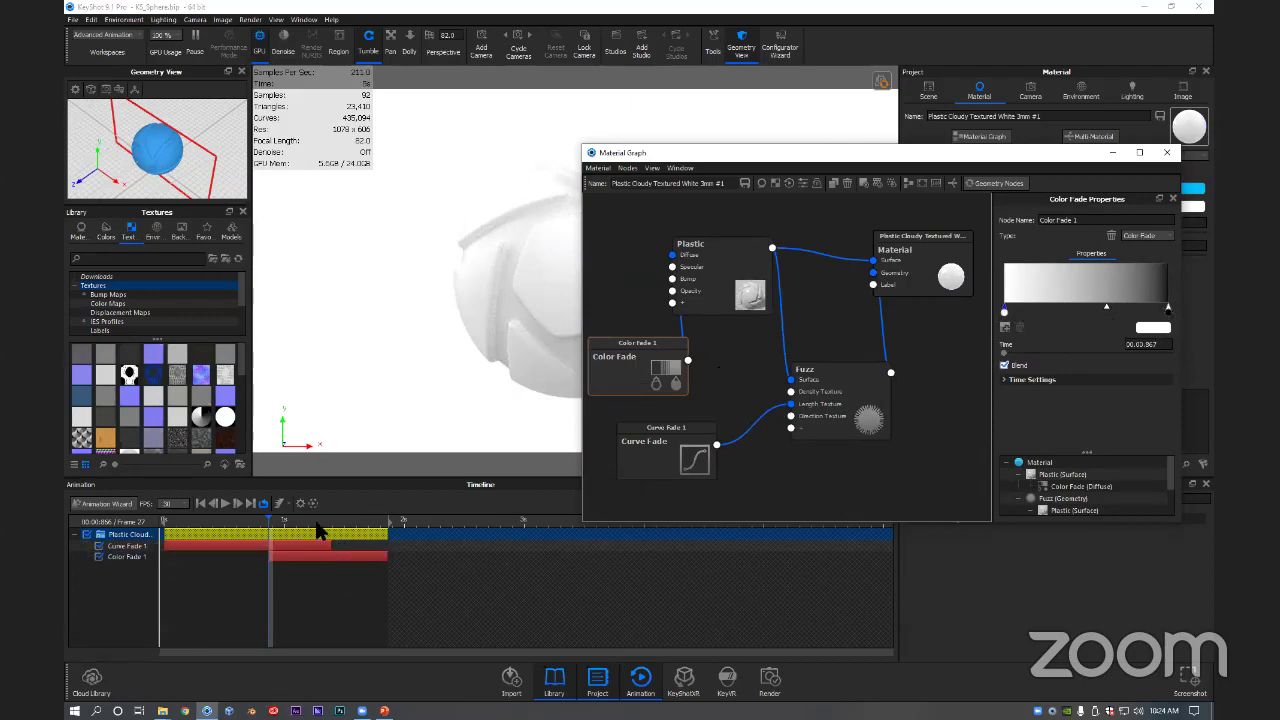
drag(285, 522, 165, 531)
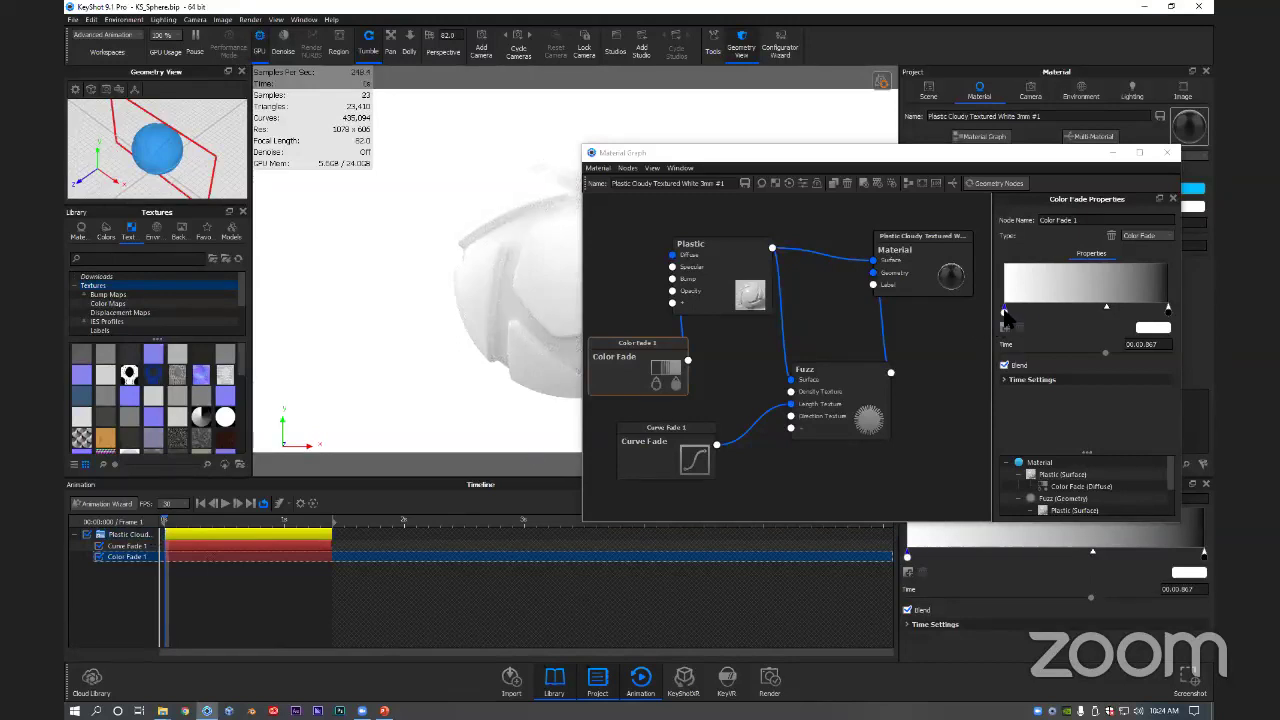
Step: Set the first color key of the Color Fade gradient to turquoise, #00E7C4
click(1007, 316)
click(1150, 330)
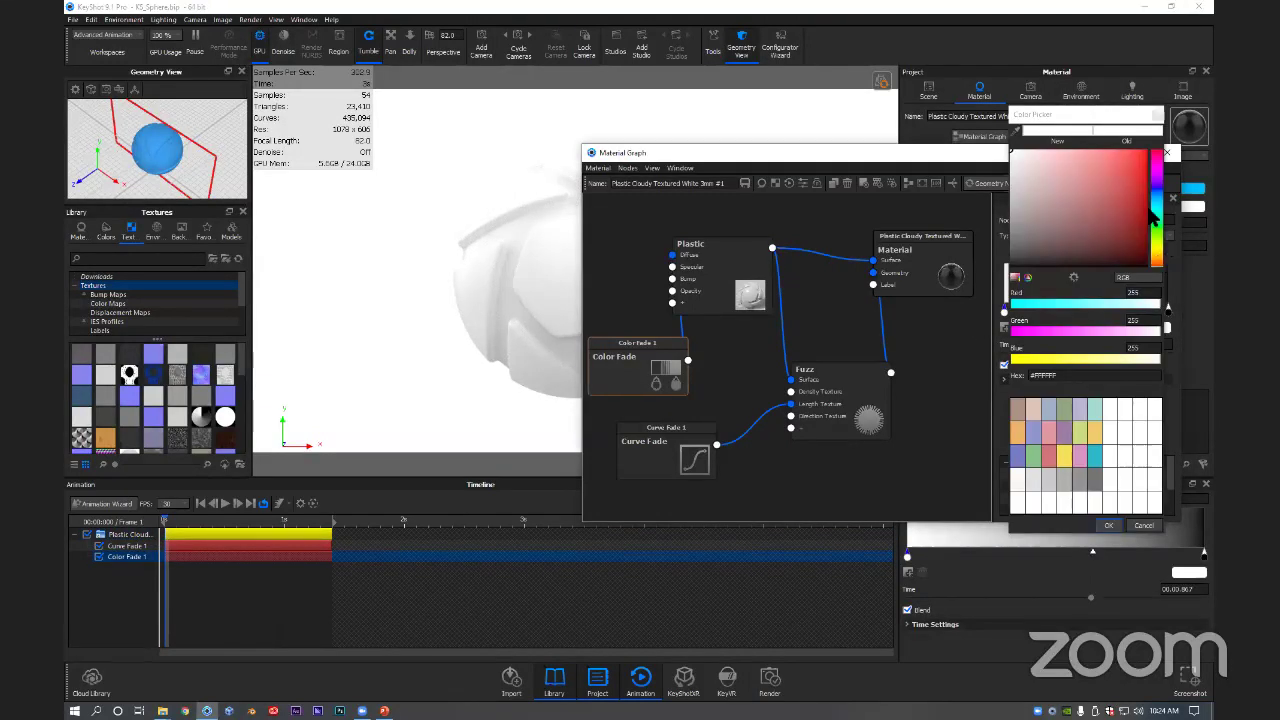
click(1156, 213)
drag(1138, 194, 1148, 170)
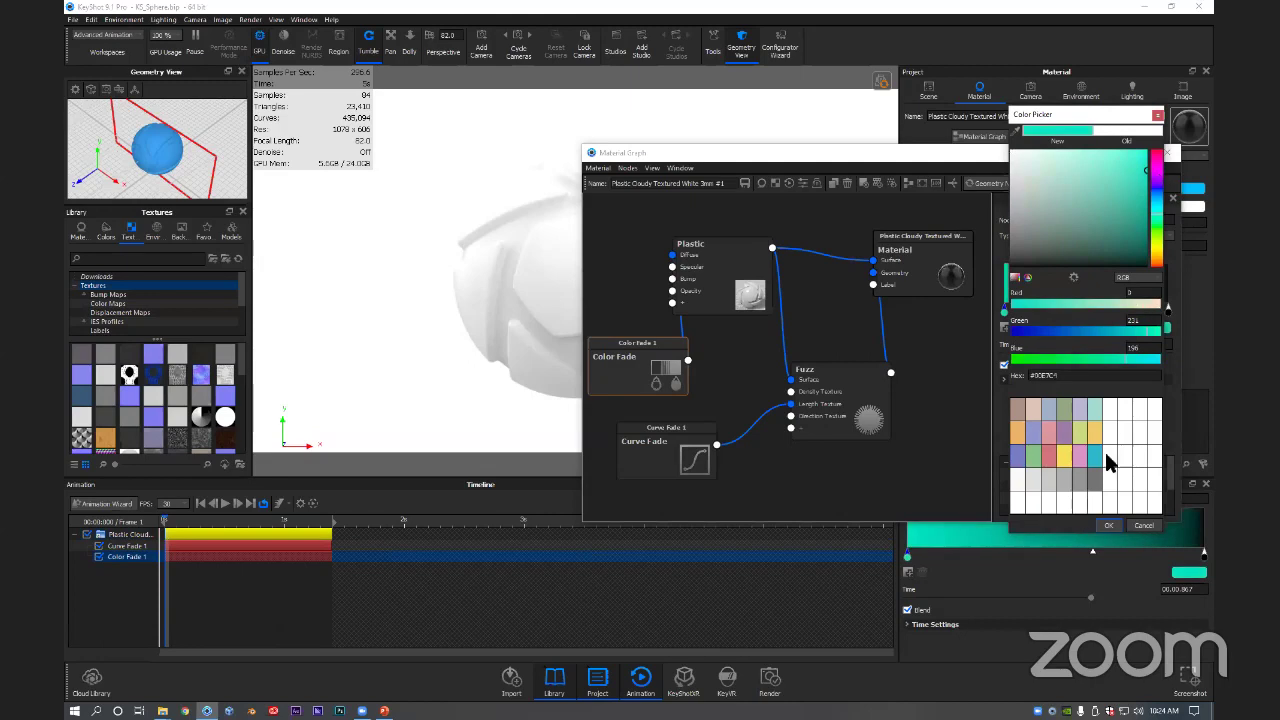
click(1108, 525)
Step: Set the last color key of the Color Fade gradient to bright blue, #009EFF
click(1168, 309)
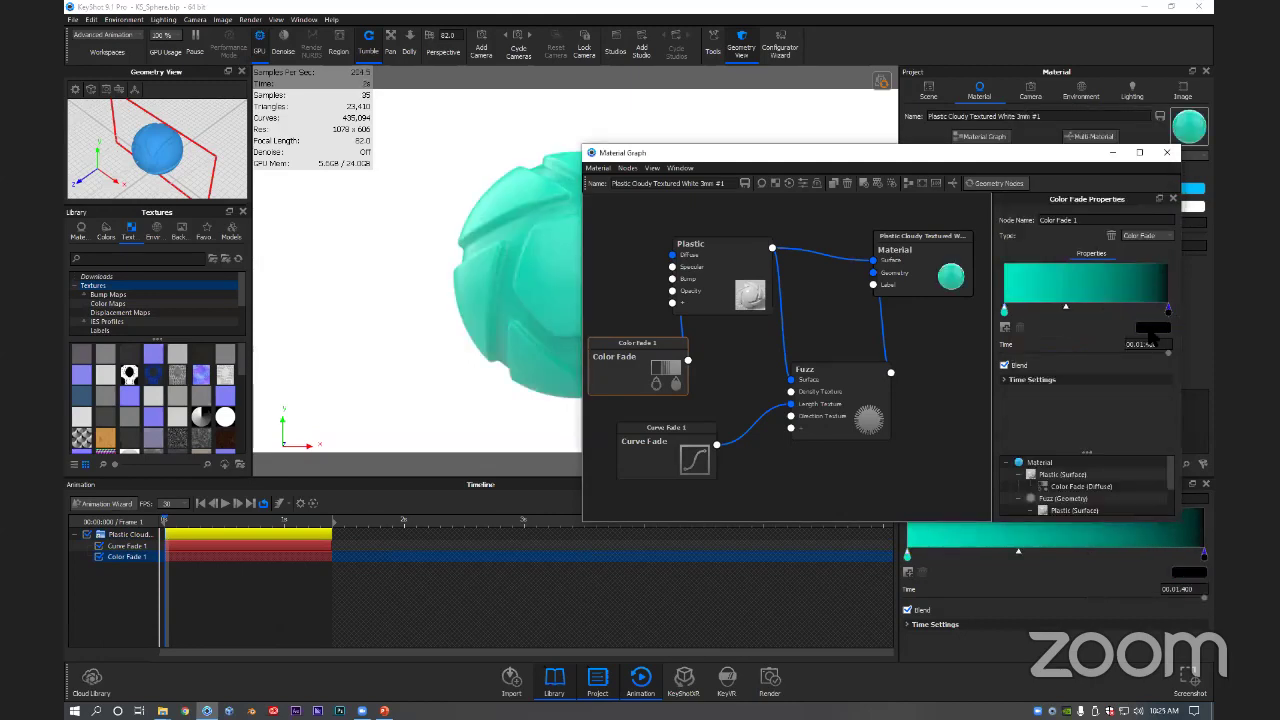
click(1150, 330)
click(1157, 203)
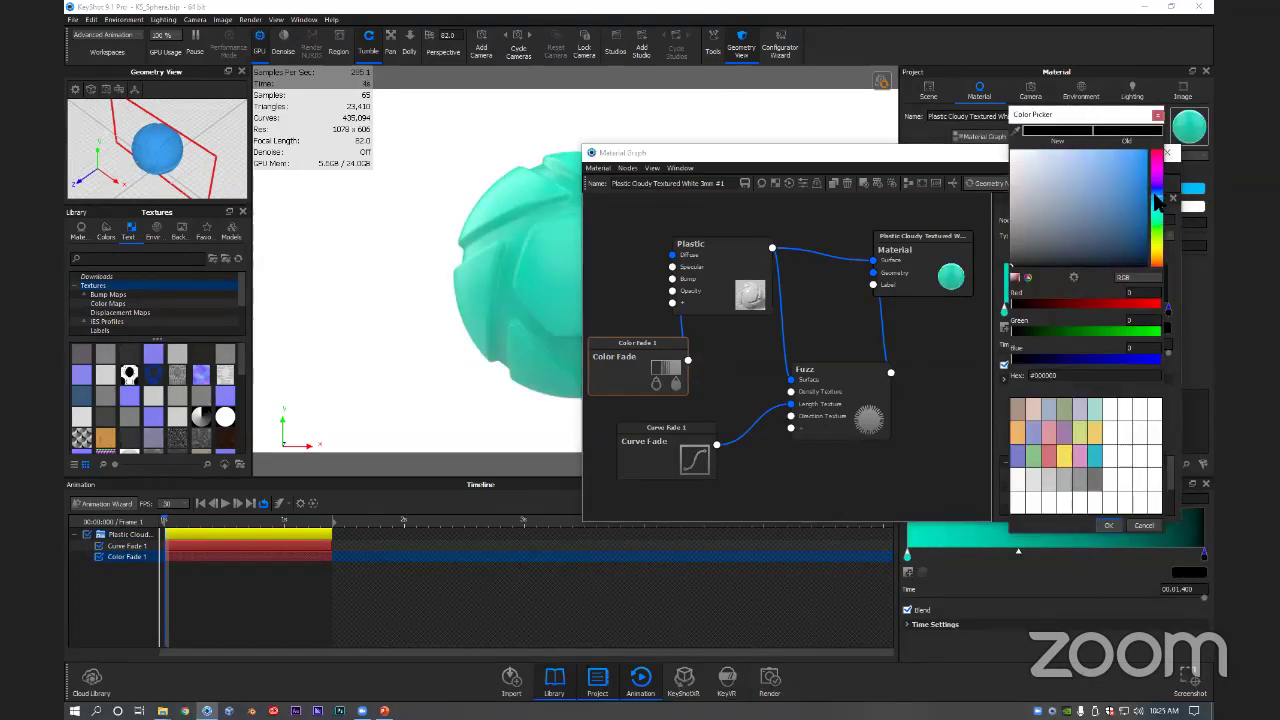
click(1145, 168)
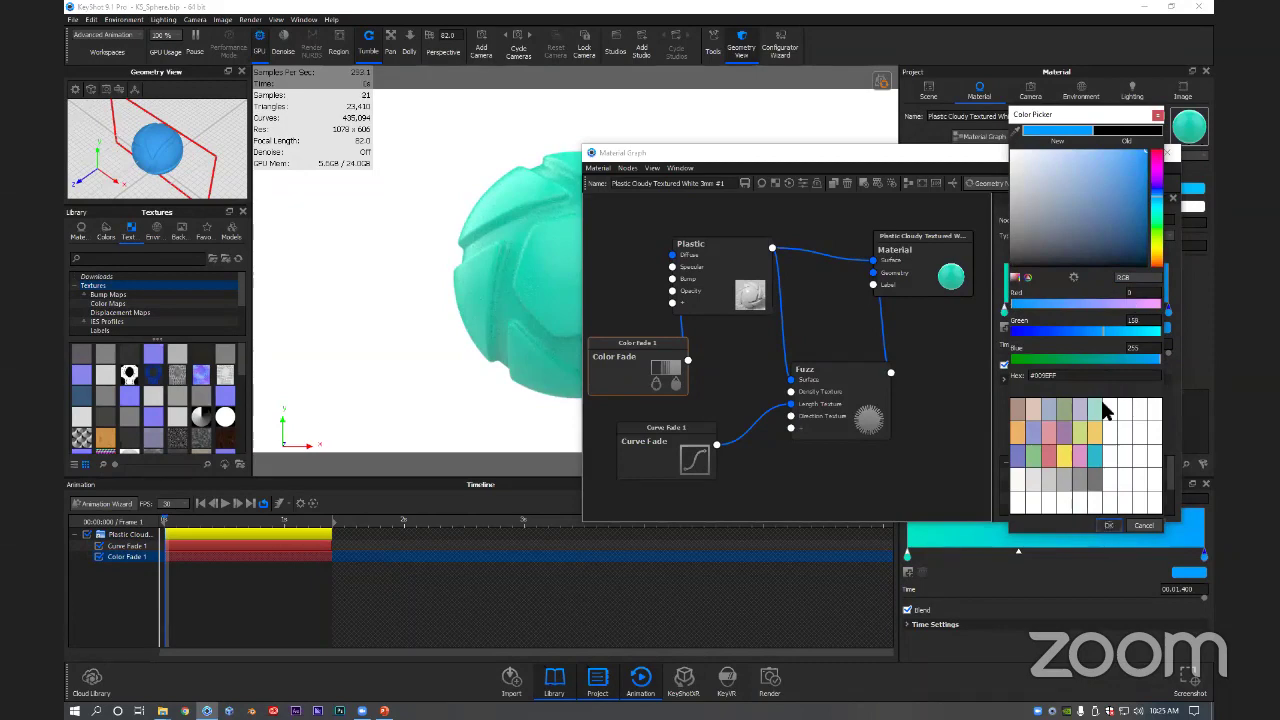
click(1108, 525)
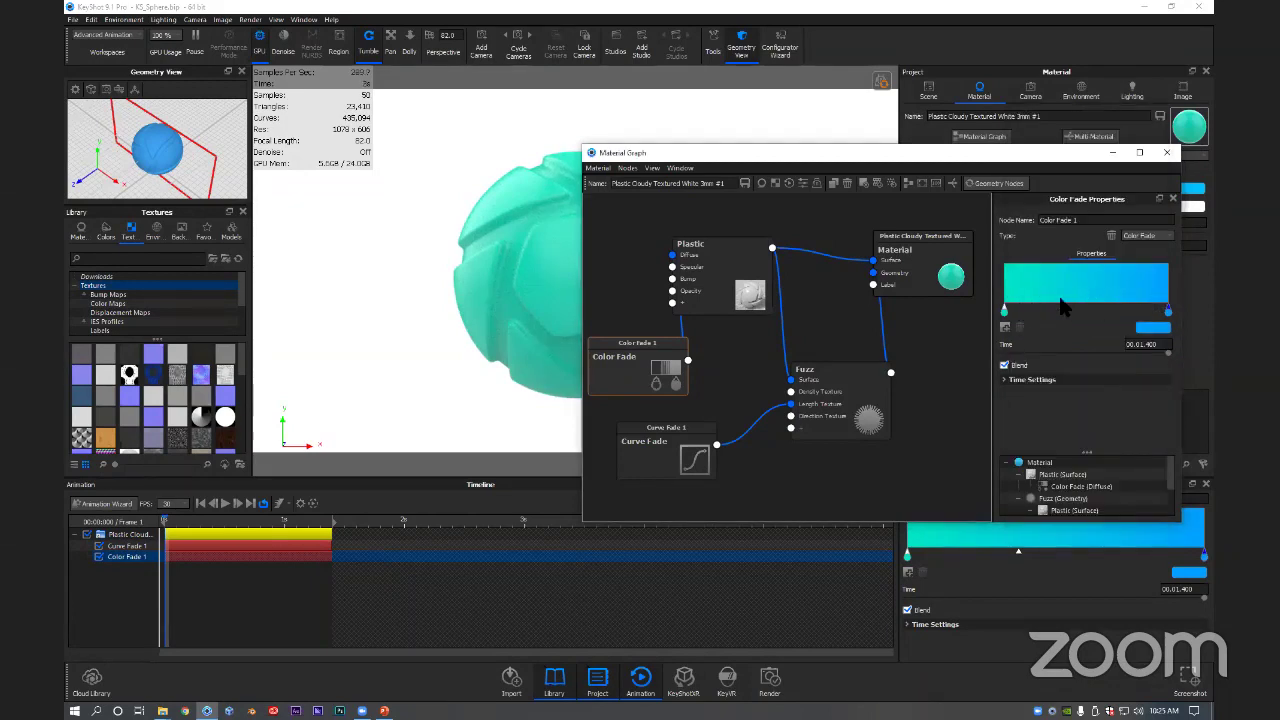
Step: Add a third color key near the middle of the gradient, at about 0.715 s, and color it lime green, #ACFC00
click(1004, 328)
drag(1086, 312, 1088, 312)
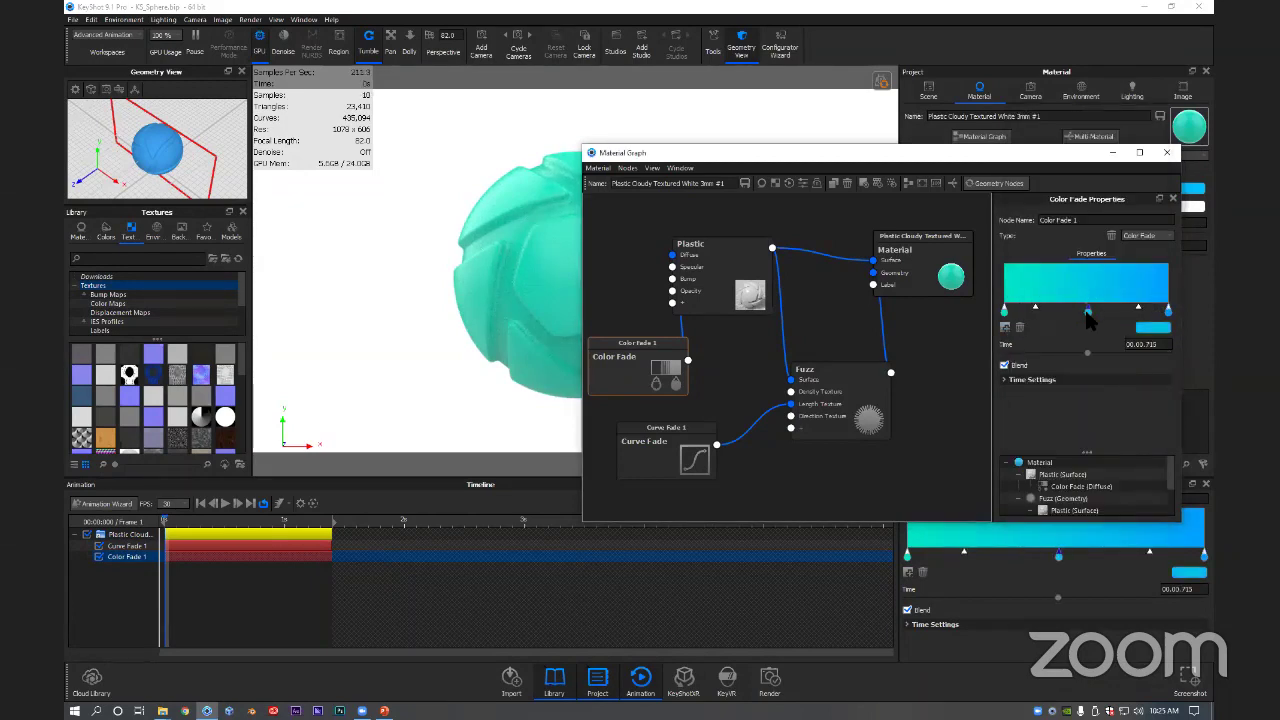
click(1158, 328)
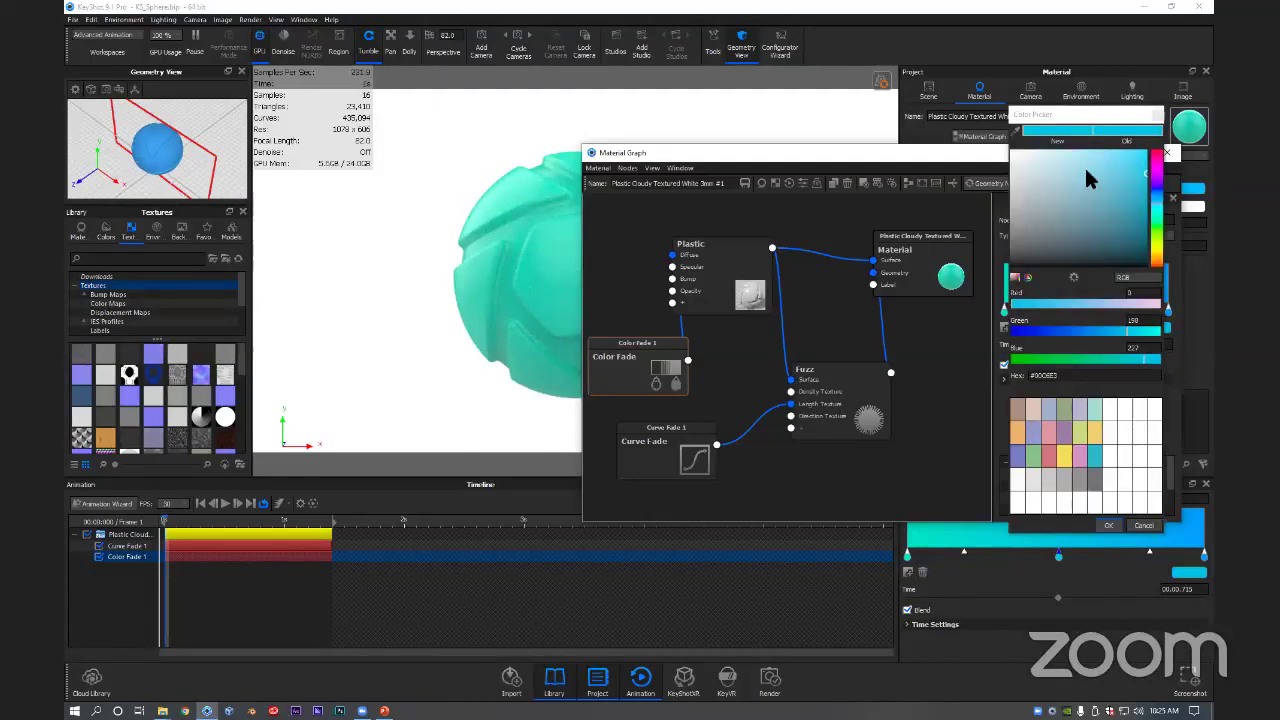
click(1158, 244)
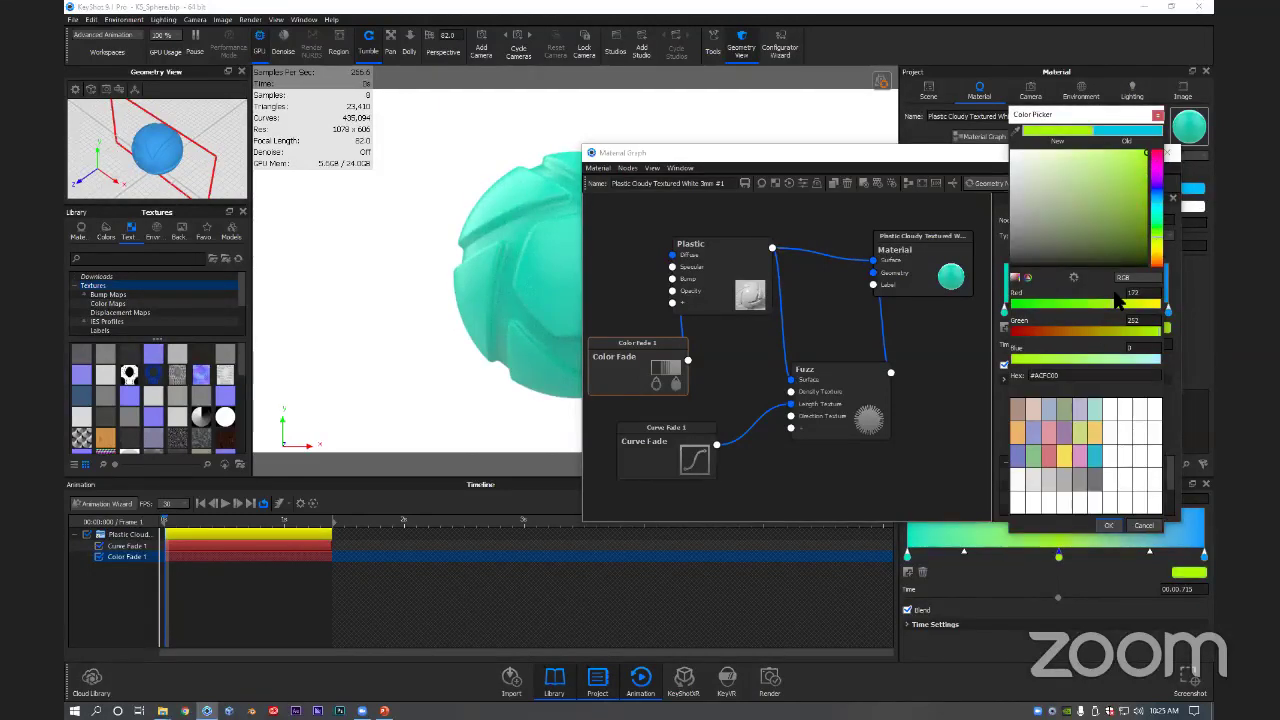
click(1108, 525)
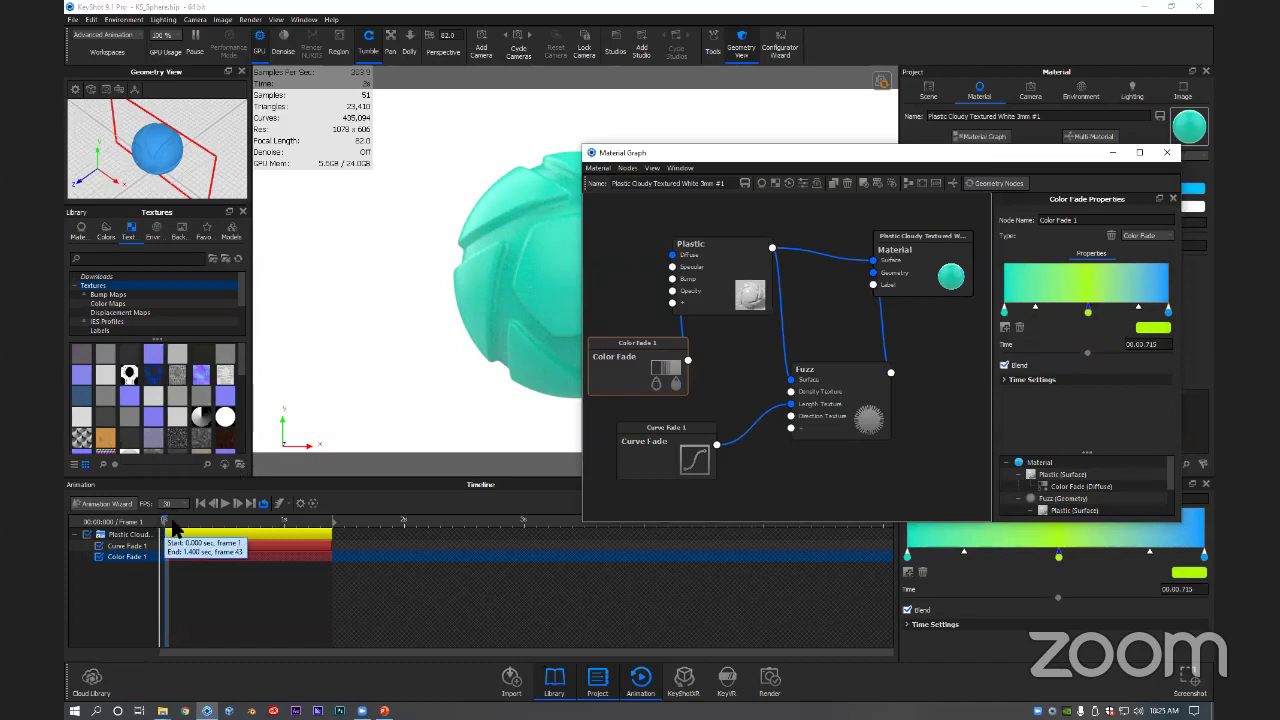
Step: Rearrange the Color Fade and Plastic nodes so their link is visible, and shift the Material Graph window slightly
mouse_move(166, 520)
mouse_down()
mouse_move(328, 526)
mouse_move(163, 537)
mouse_up()
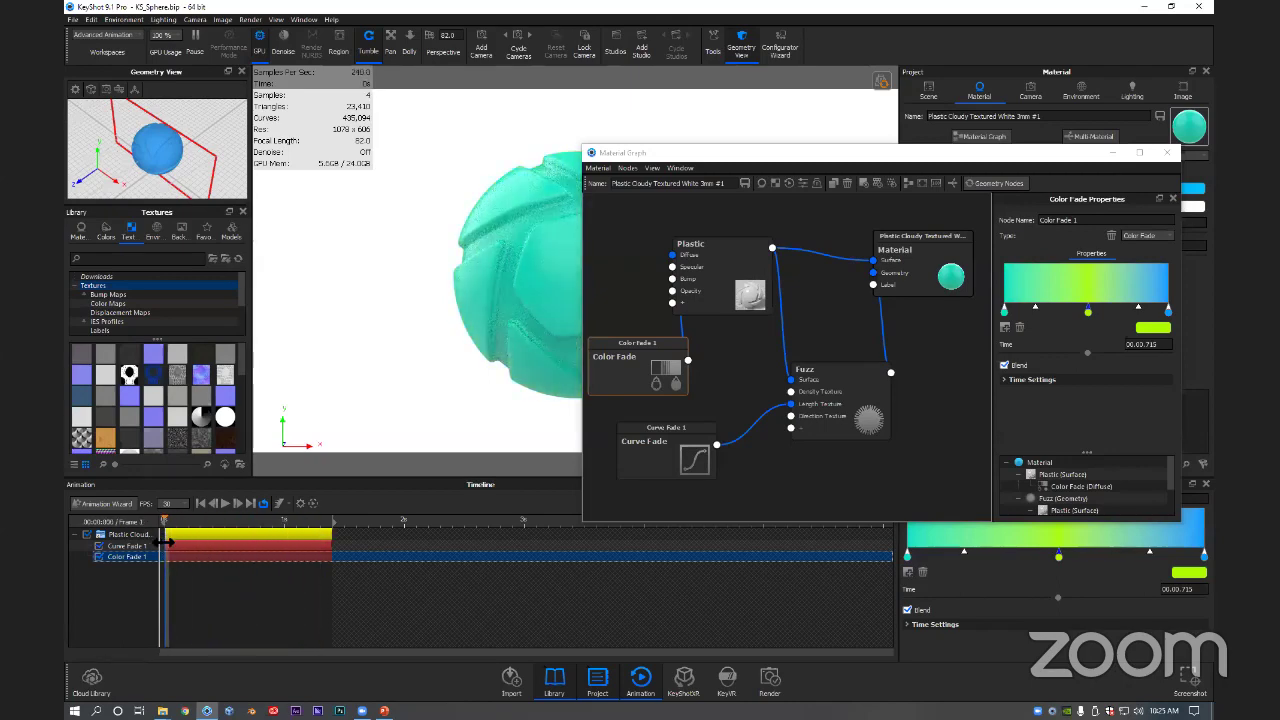
drag(726, 284, 742, 285)
drag(662, 358, 630, 352)
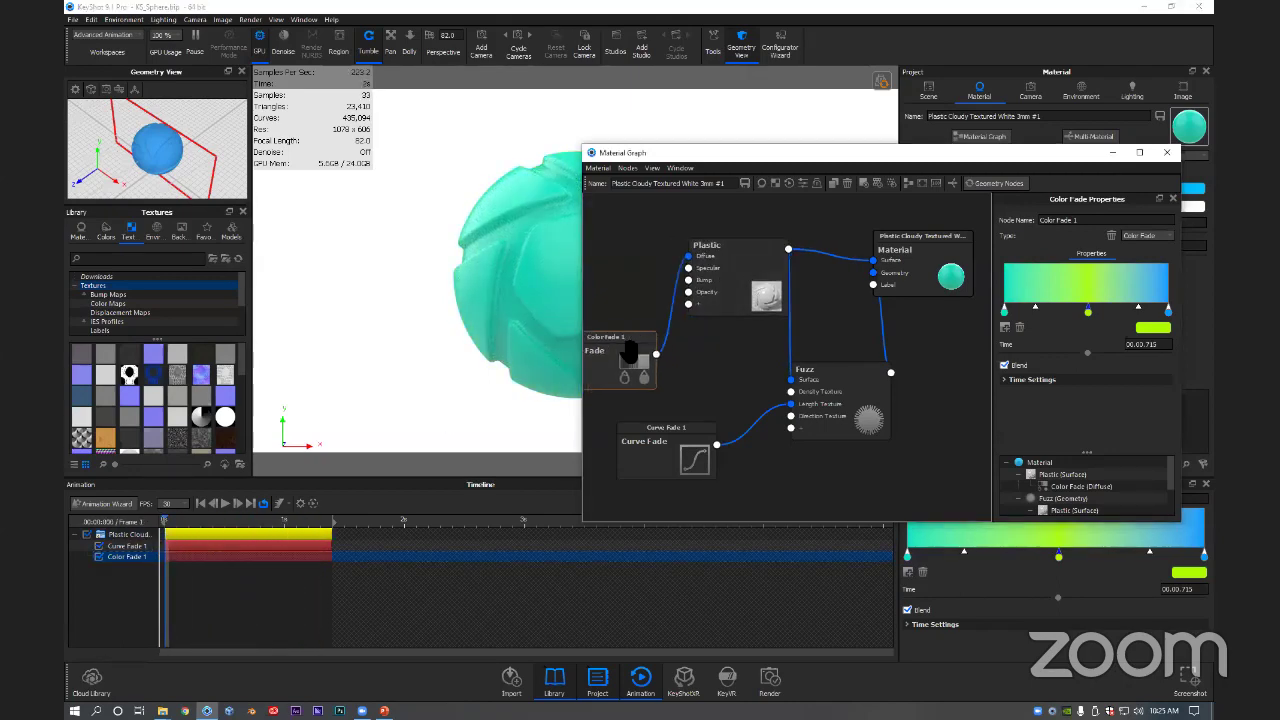
drag(748, 292, 718, 298)
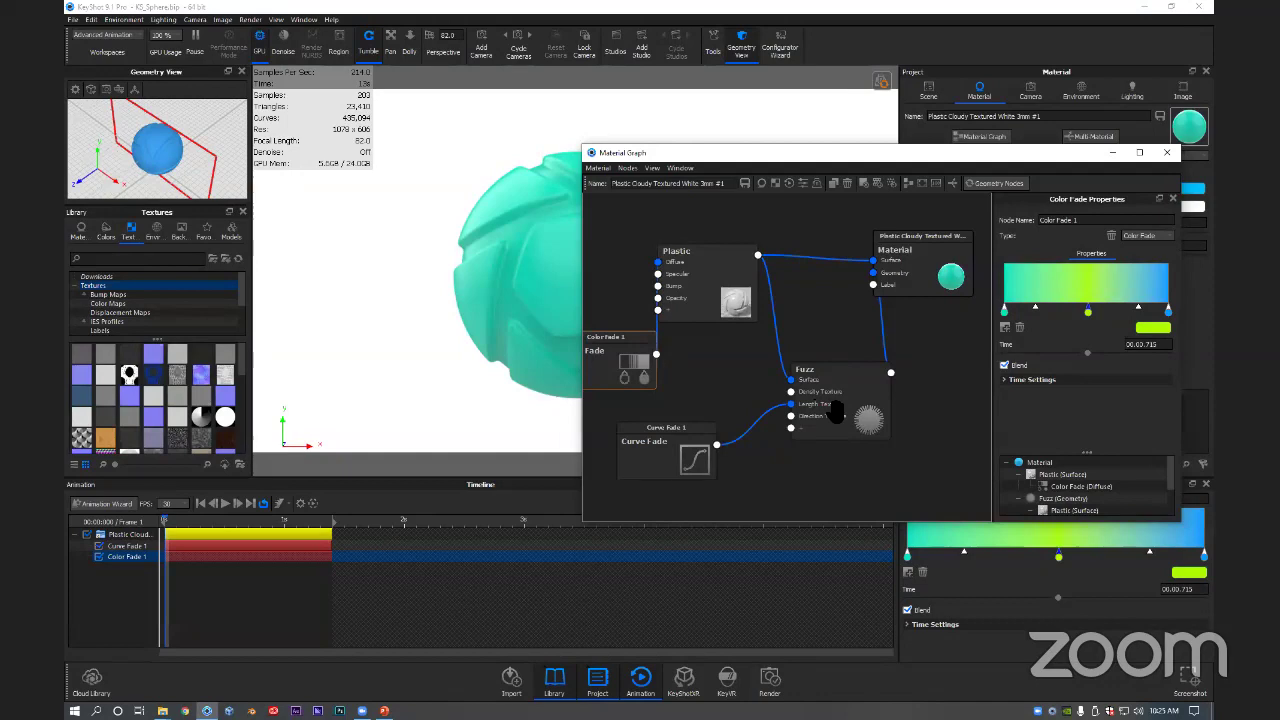
drag(922, 158, 914, 152)
Step: Shorten the material's whole animation group, with both fade clips, to end at 1 second on the timeline
click(316, 534)
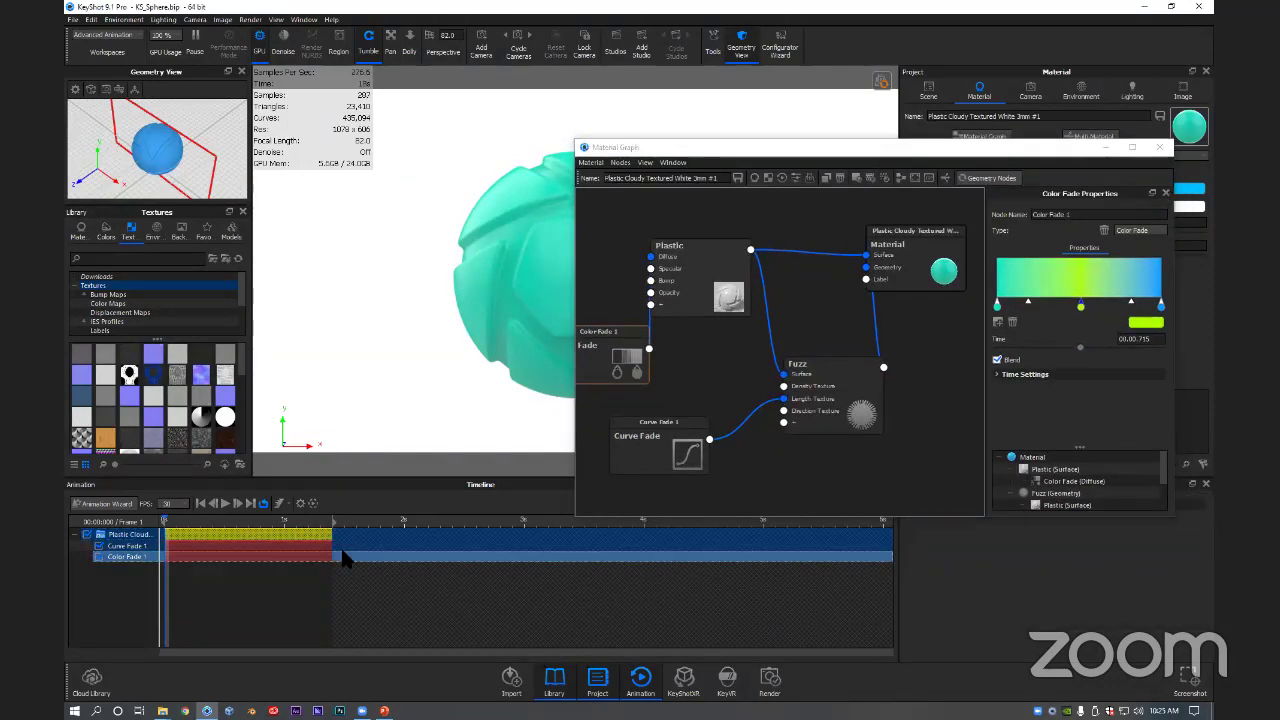
click(337, 538)
drag(337, 534, 285, 534)
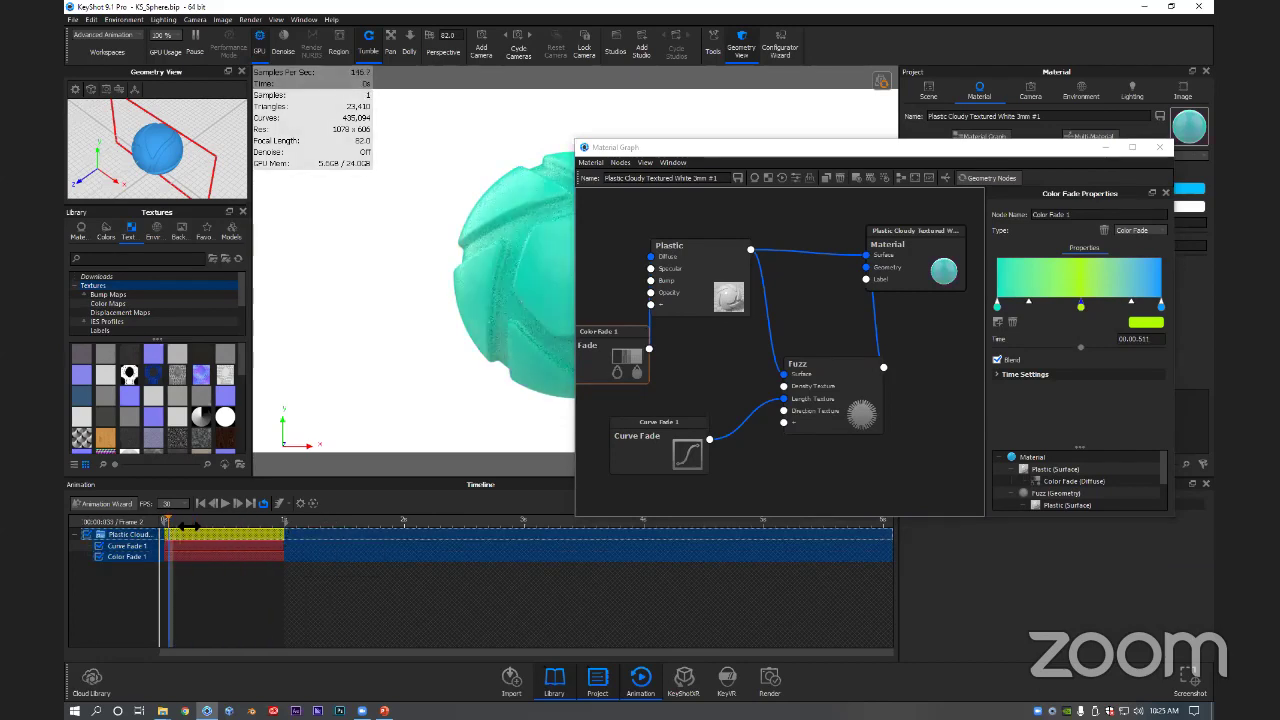
Step: Generate an animation preview of the color and fuzz fades, and close it without saving
click(313, 504)
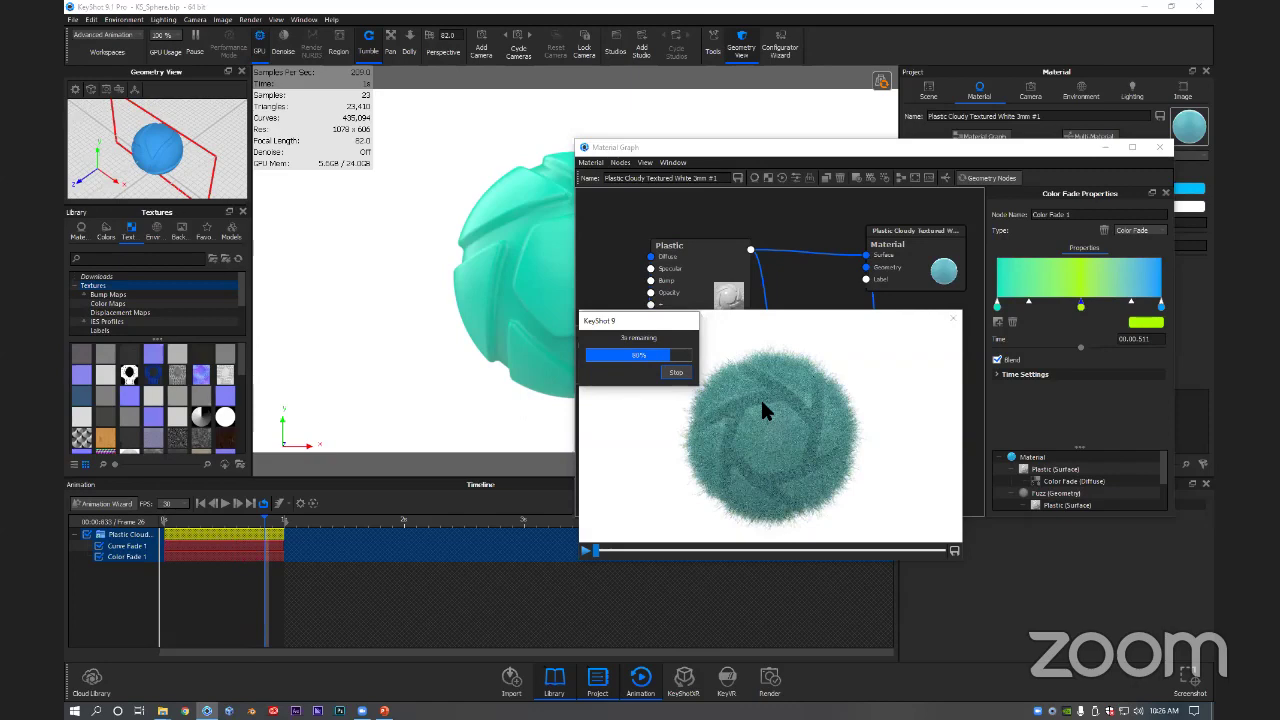
click(676, 372)
click(953, 318)
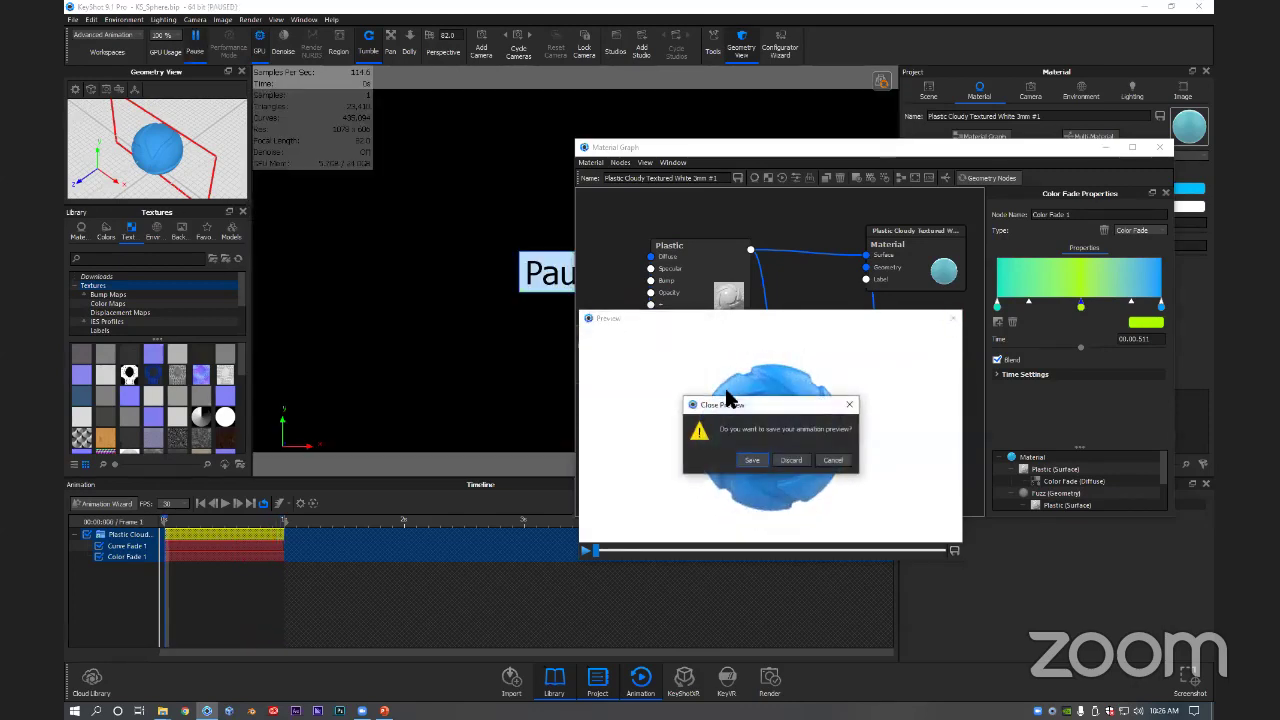
click(791, 461)
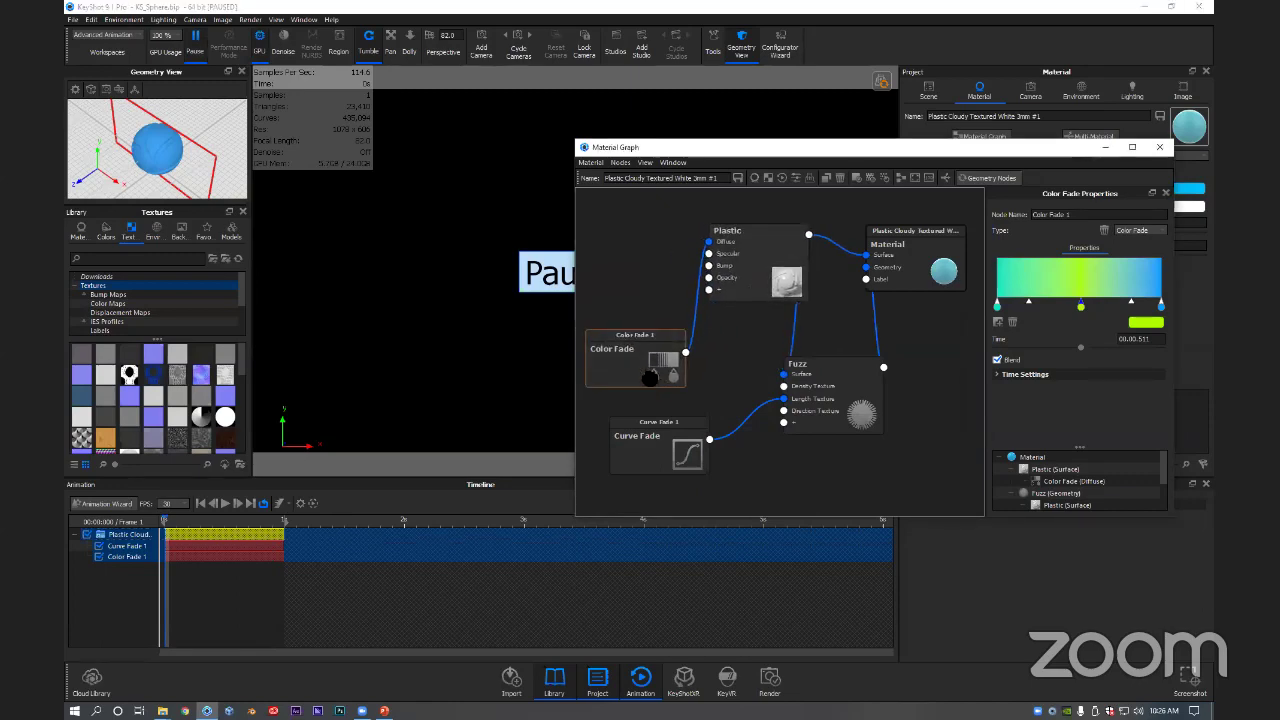
Step: Spread out the Fuzz, Color Fade and Plastic nodes and add an Emissive material node in the space below Plastic
drag(815, 430, 849, 431)
drag(615, 373, 609, 379)
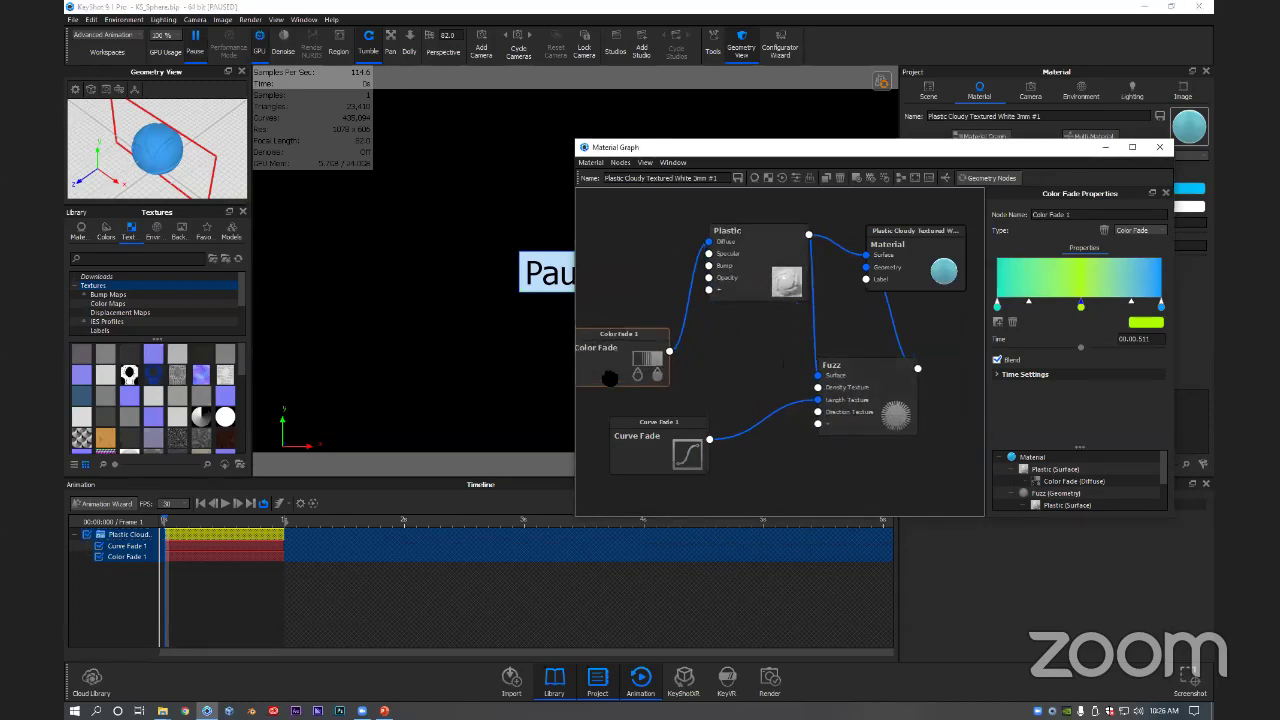
drag(758, 288, 746, 307)
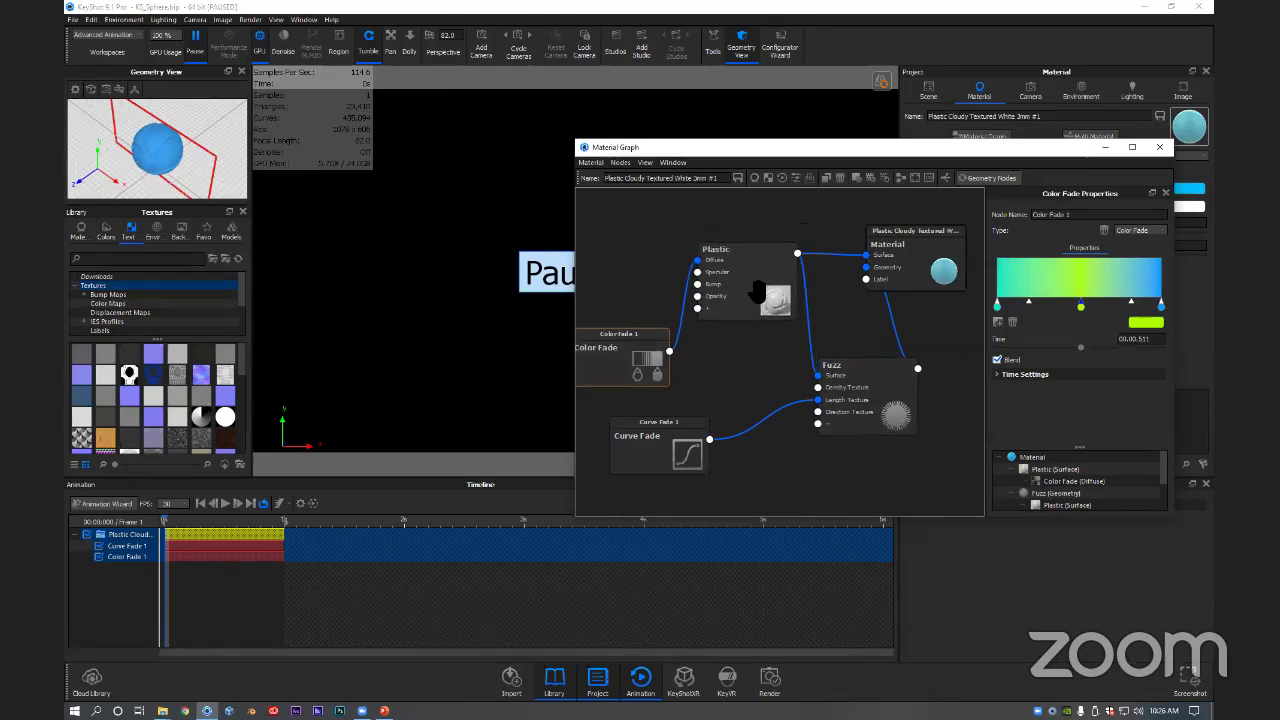
right_click(743, 372)
mouse_move(769, 453)
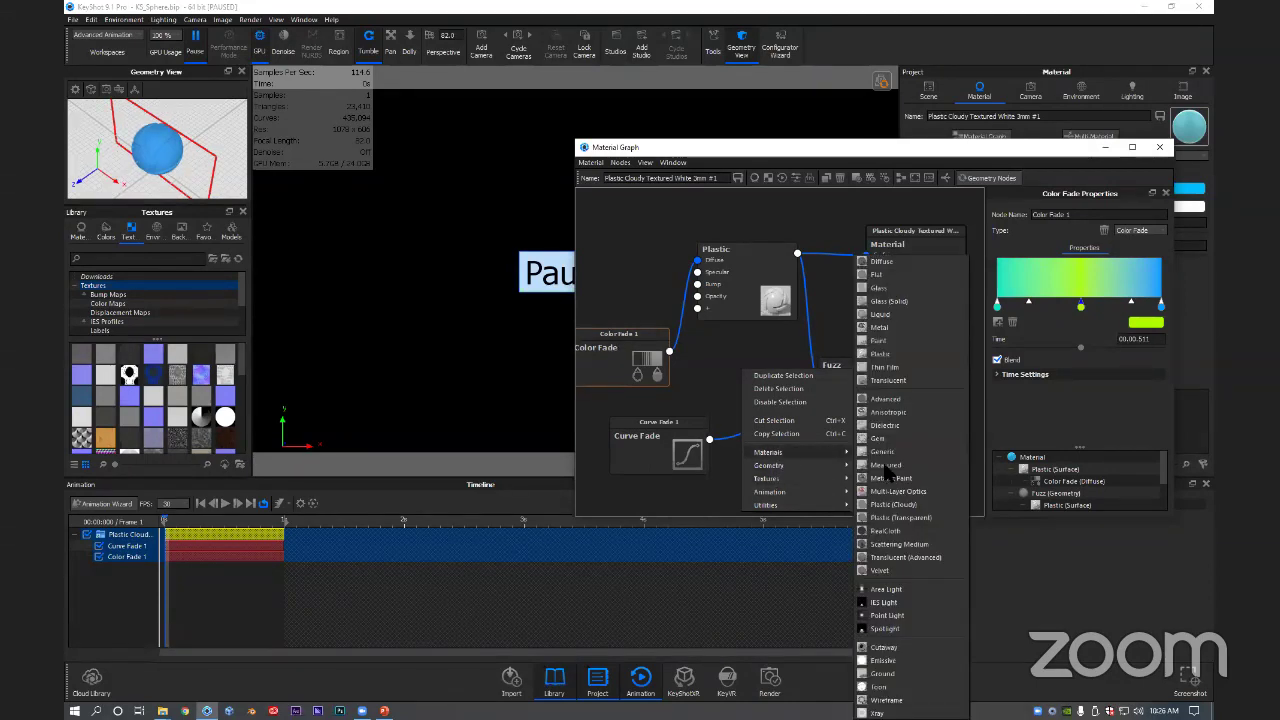
click(884, 660)
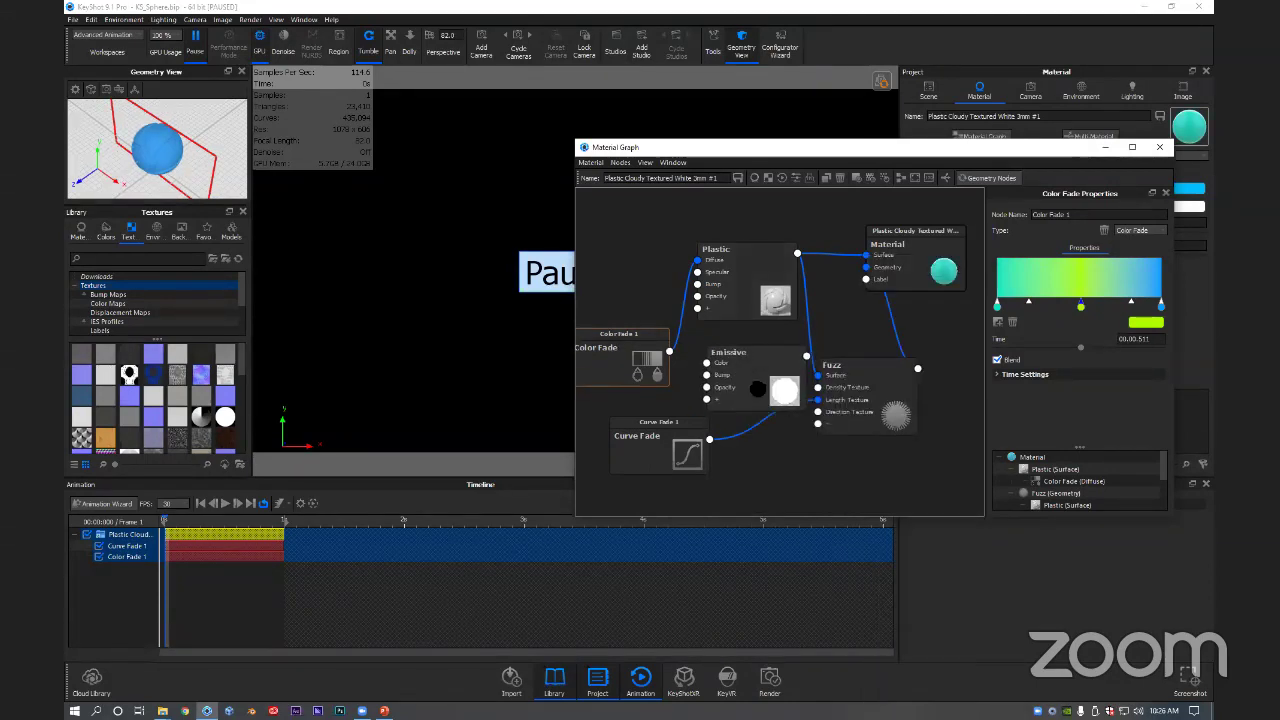
drag(757, 388, 742, 381)
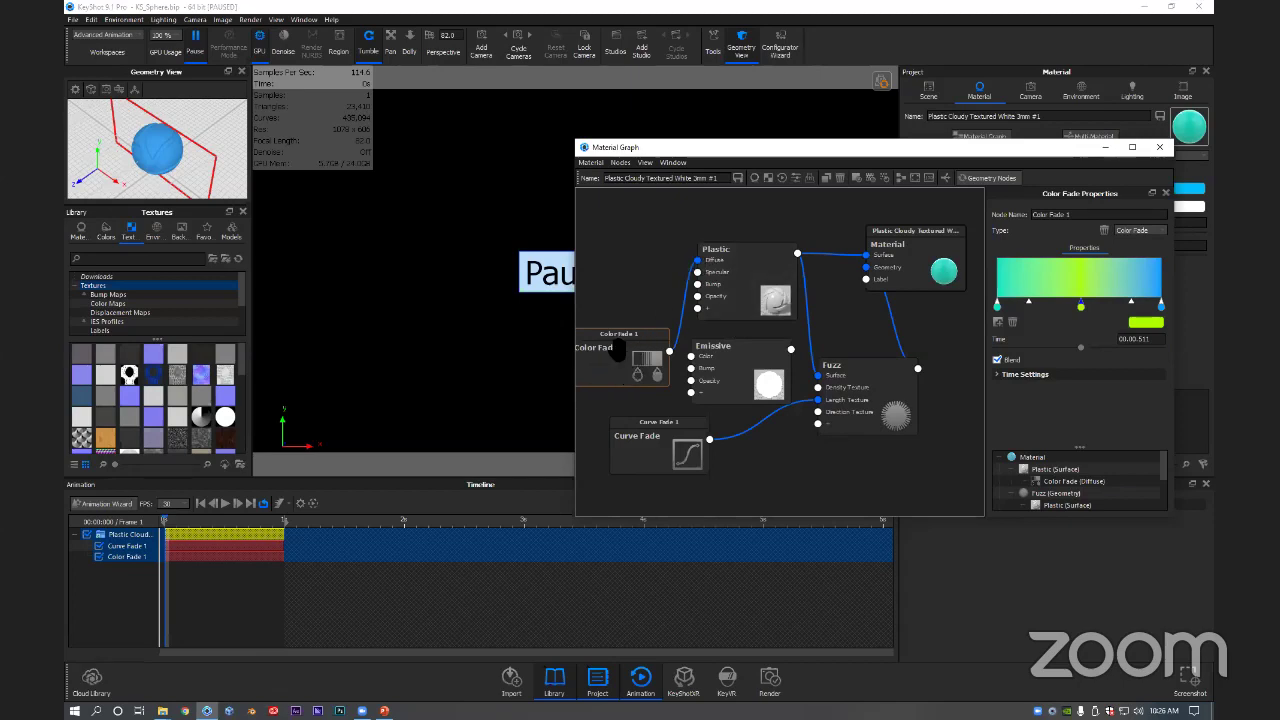
Step: Resume the render, reroute the Color Fade to the Emissive node's Color input, and connect Emissive to the Fuzz Surface input
click(192, 40)
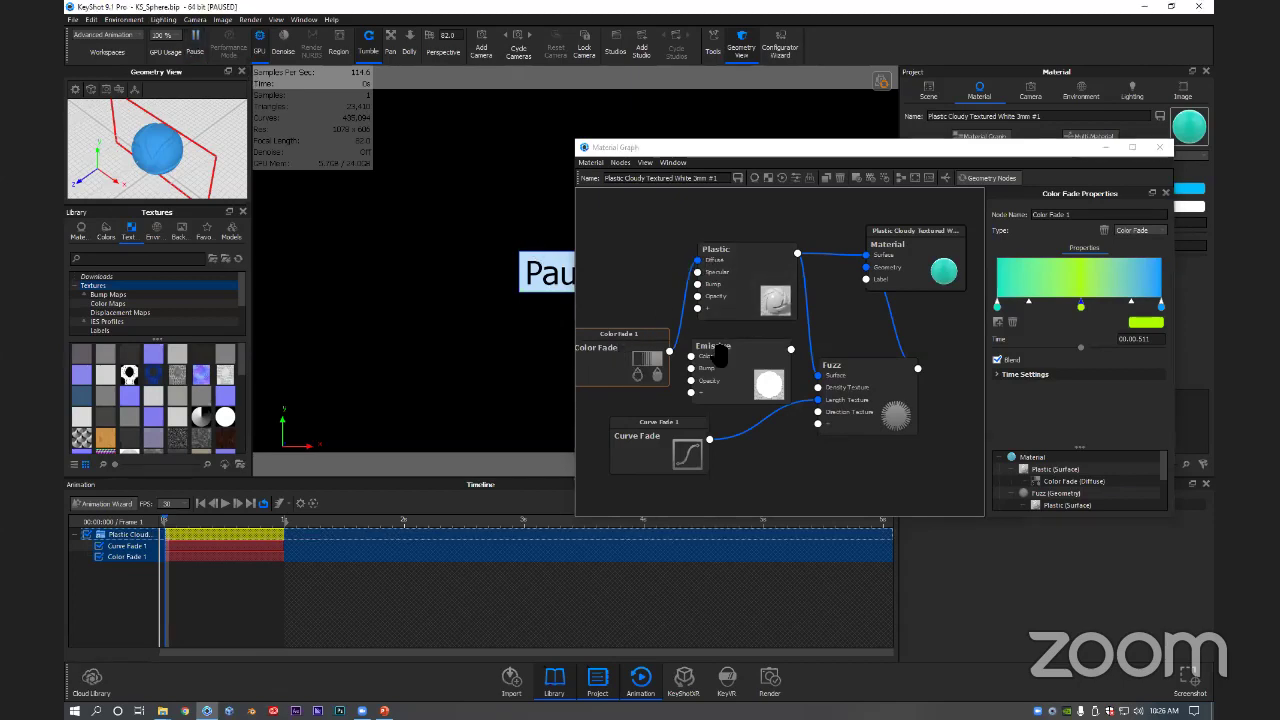
drag(697, 261, 690, 357)
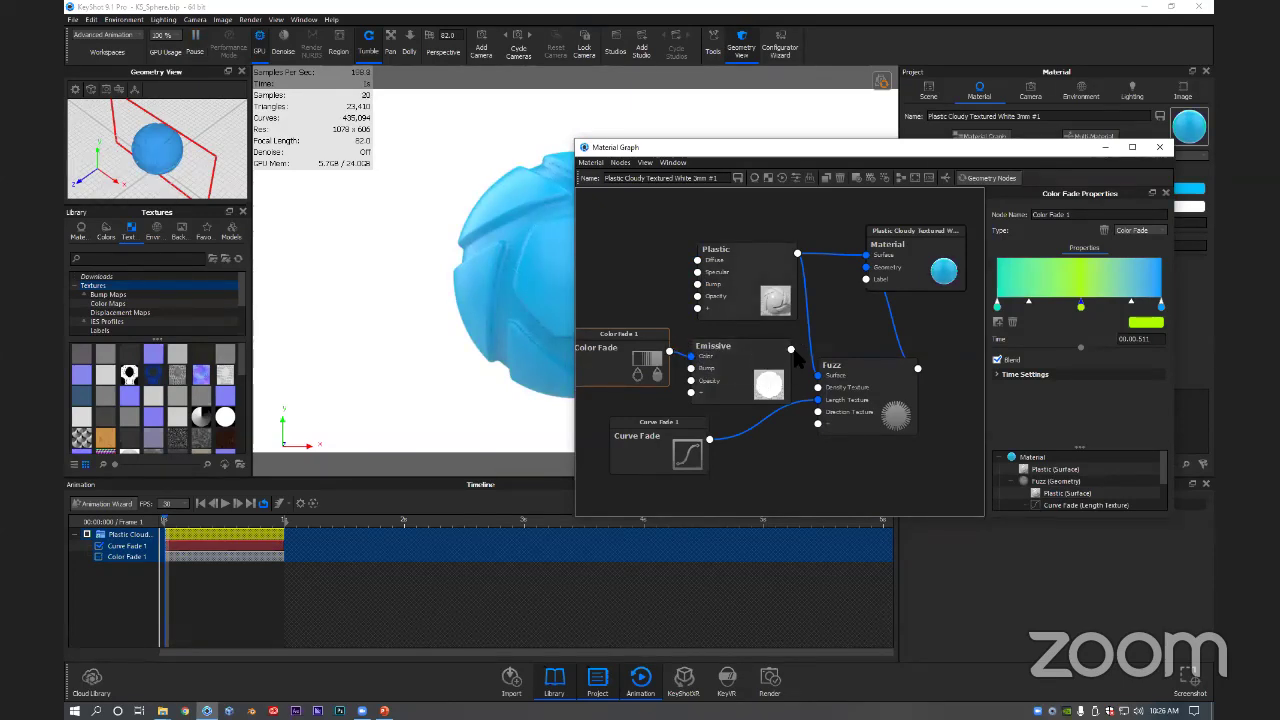
drag(752, 364, 776, 377)
drag(864, 416, 869, 424)
drag(760, 384, 760, 387)
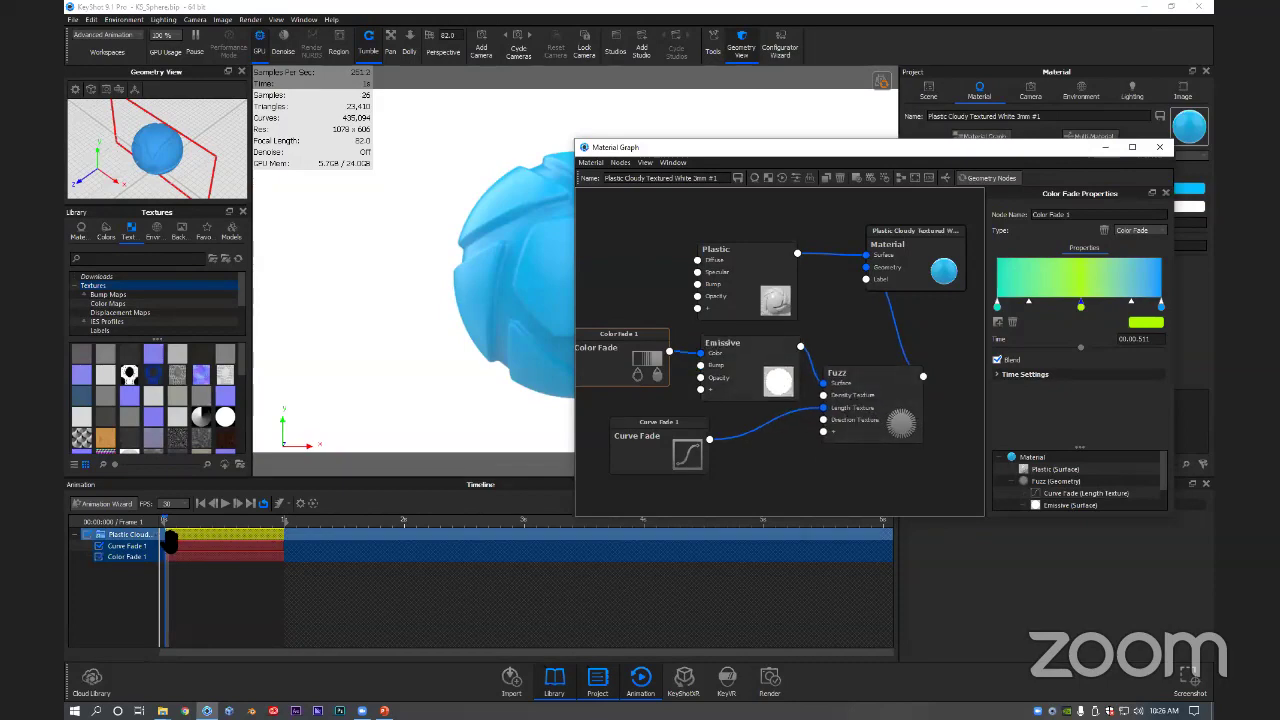
Step: Generate an animation preview of the emissive fuzz, and discard it when closing
click(313, 503)
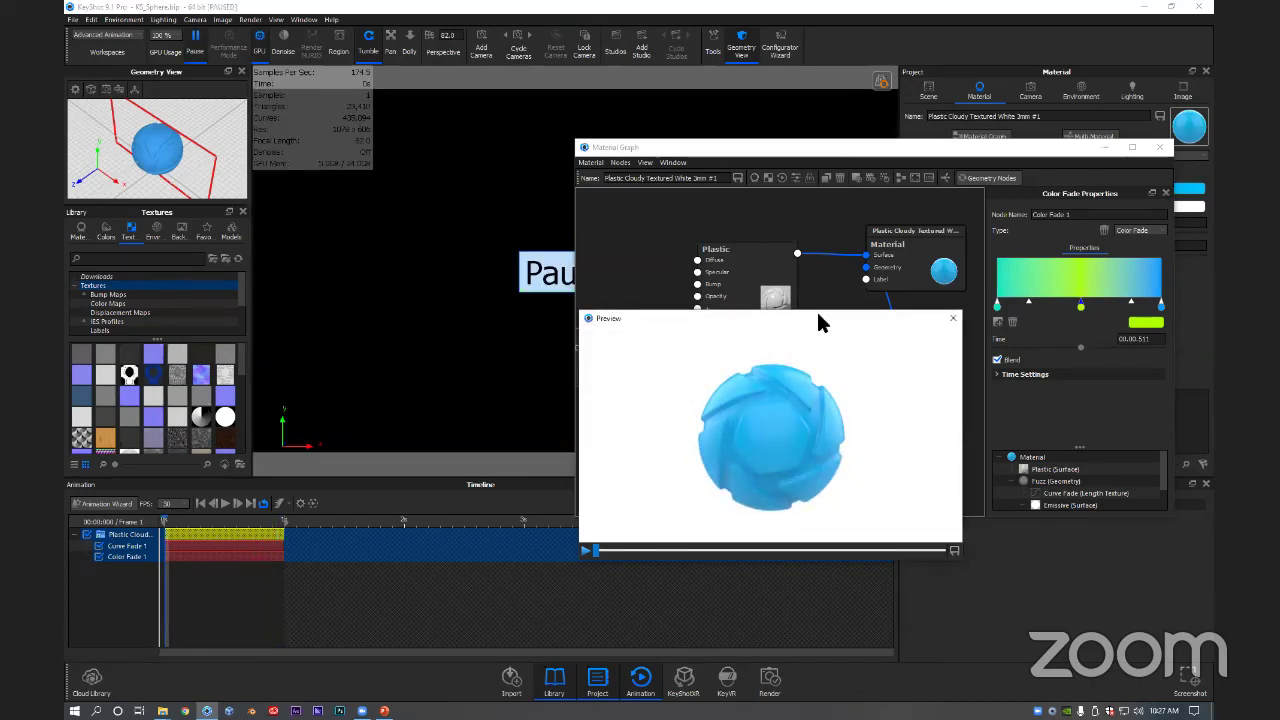
drag(798, 315, 787, 355)
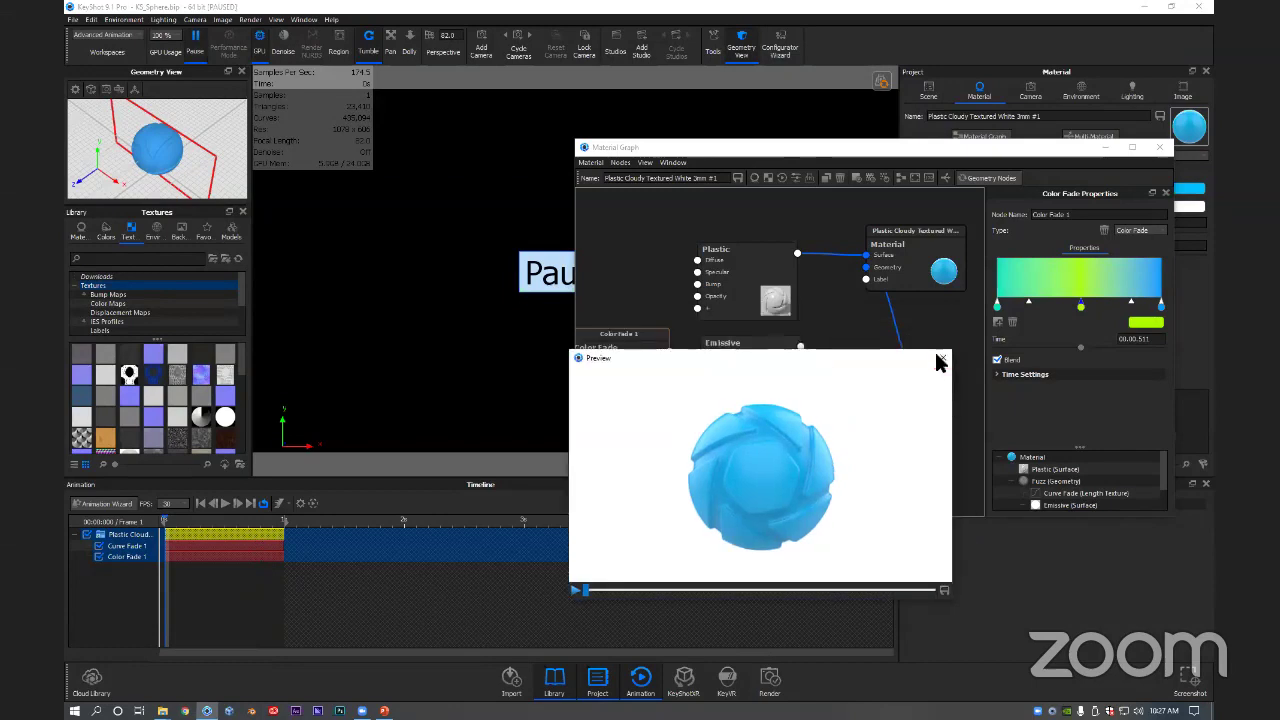
click(942, 358)
click(781, 500)
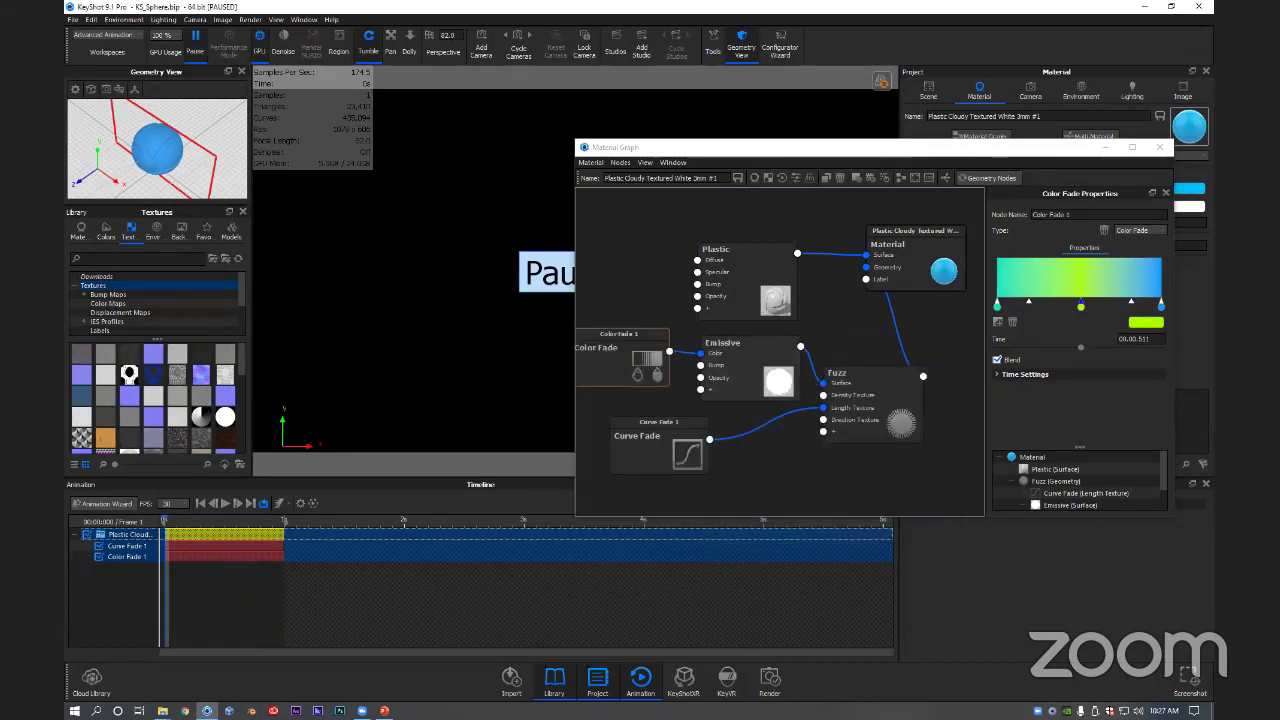
Step: Move the Material Graph window higher, tidy the Curve Fade and Emissive node positions, and resume the paused render
drag(850, 157, 836, 126)
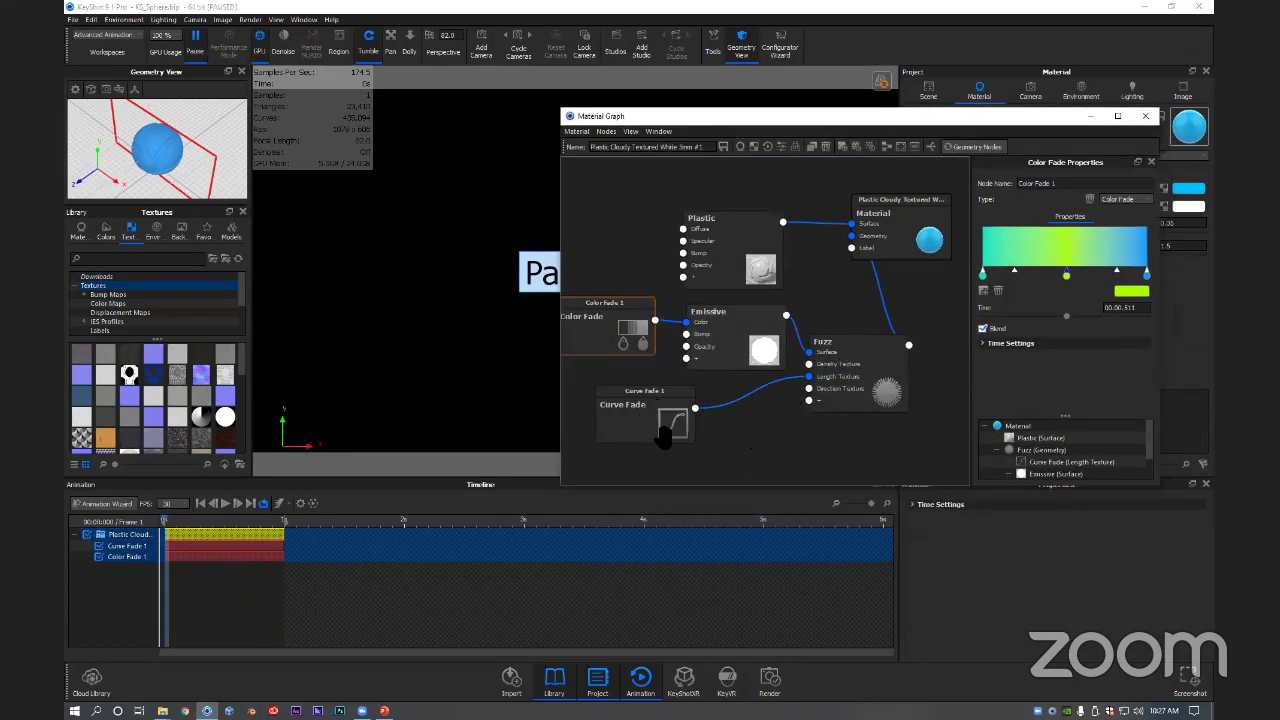
drag(672, 443, 686, 457)
click(196, 44)
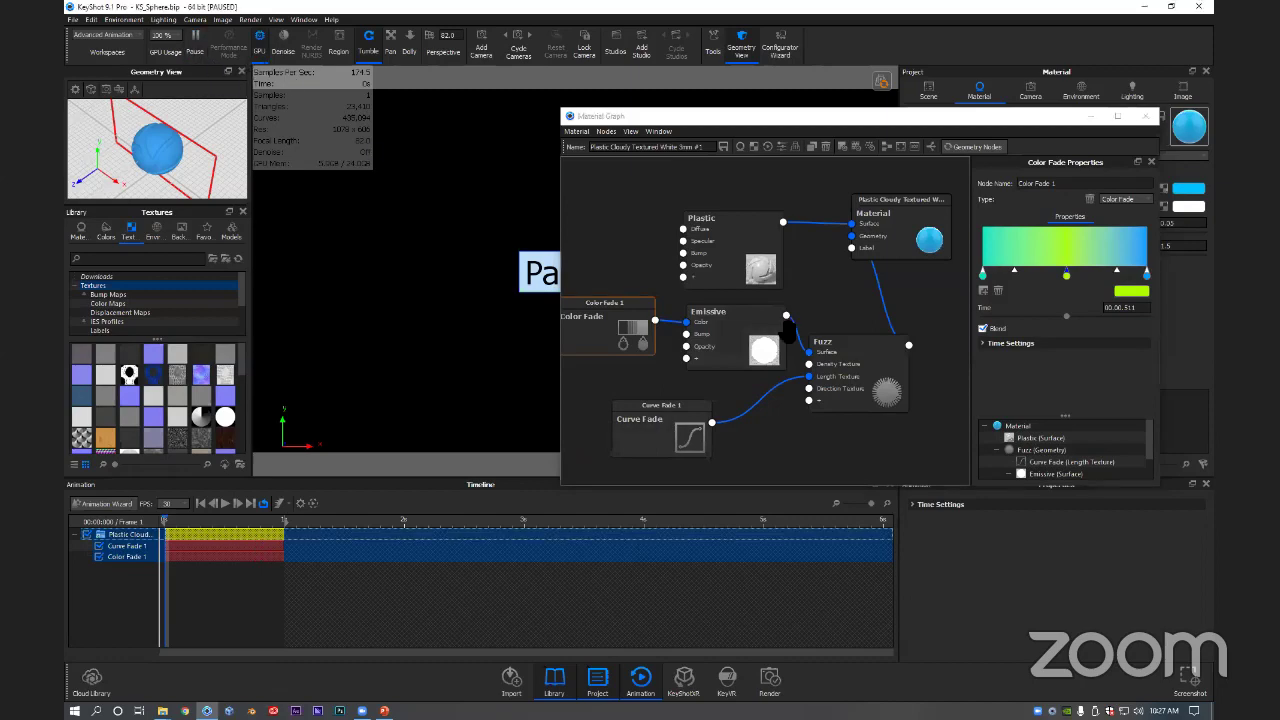
drag(743, 337, 743, 326)
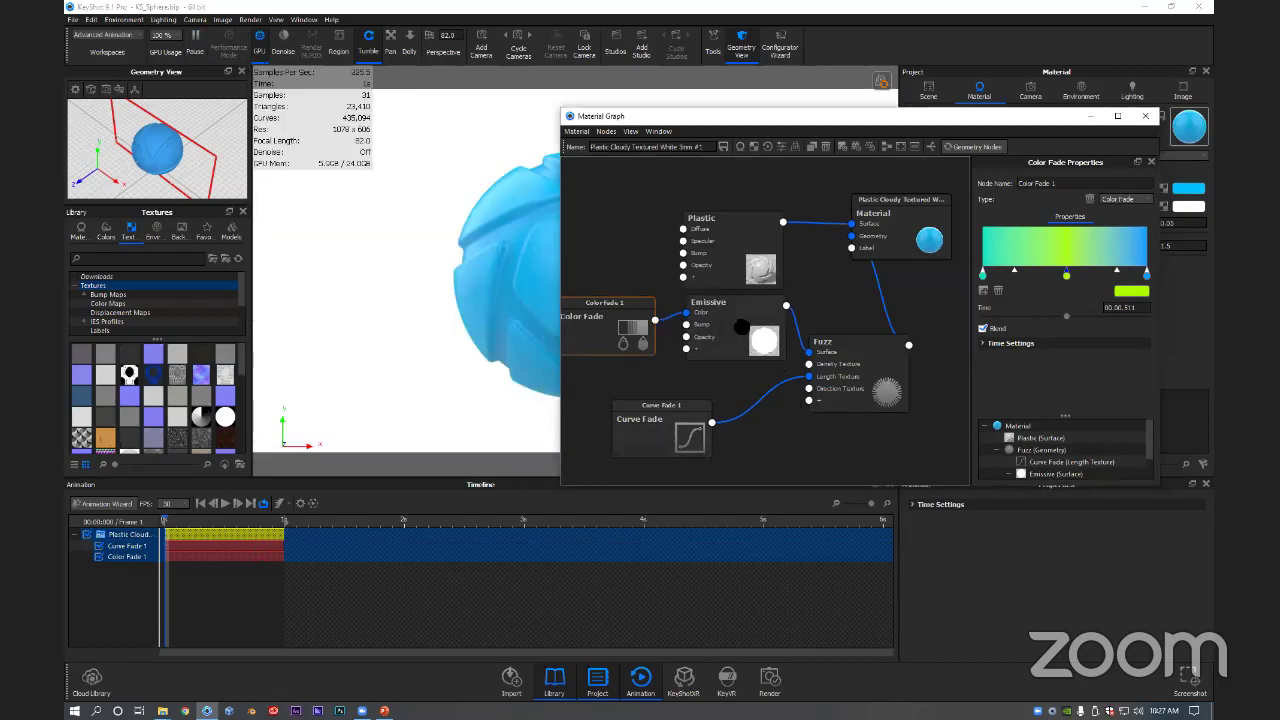
Step: Space out the Fuzz, Emissive, Color Fade and Curve Fade nodes and reposition the Material Graph window
drag(842, 380, 855, 391)
drag(679, 432, 698, 419)
drag(598, 338, 602, 349)
drag(688, 422, 698, 437)
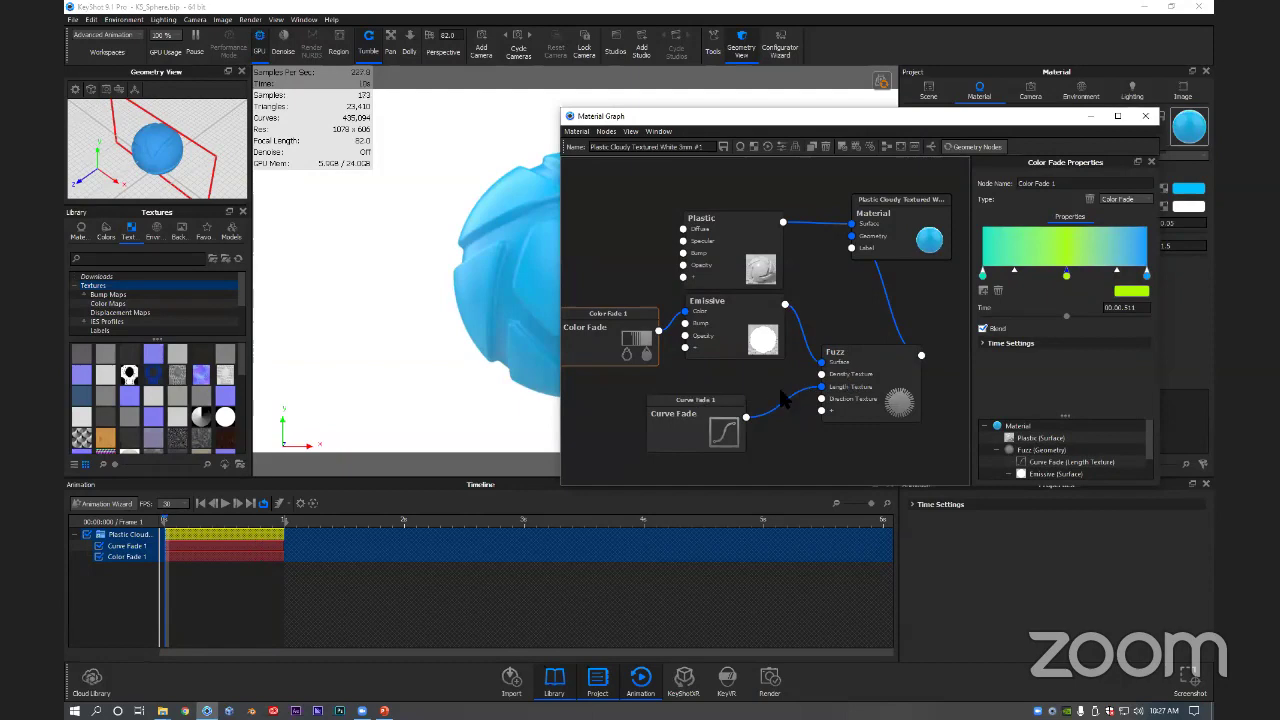
drag(720, 430, 712, 435)
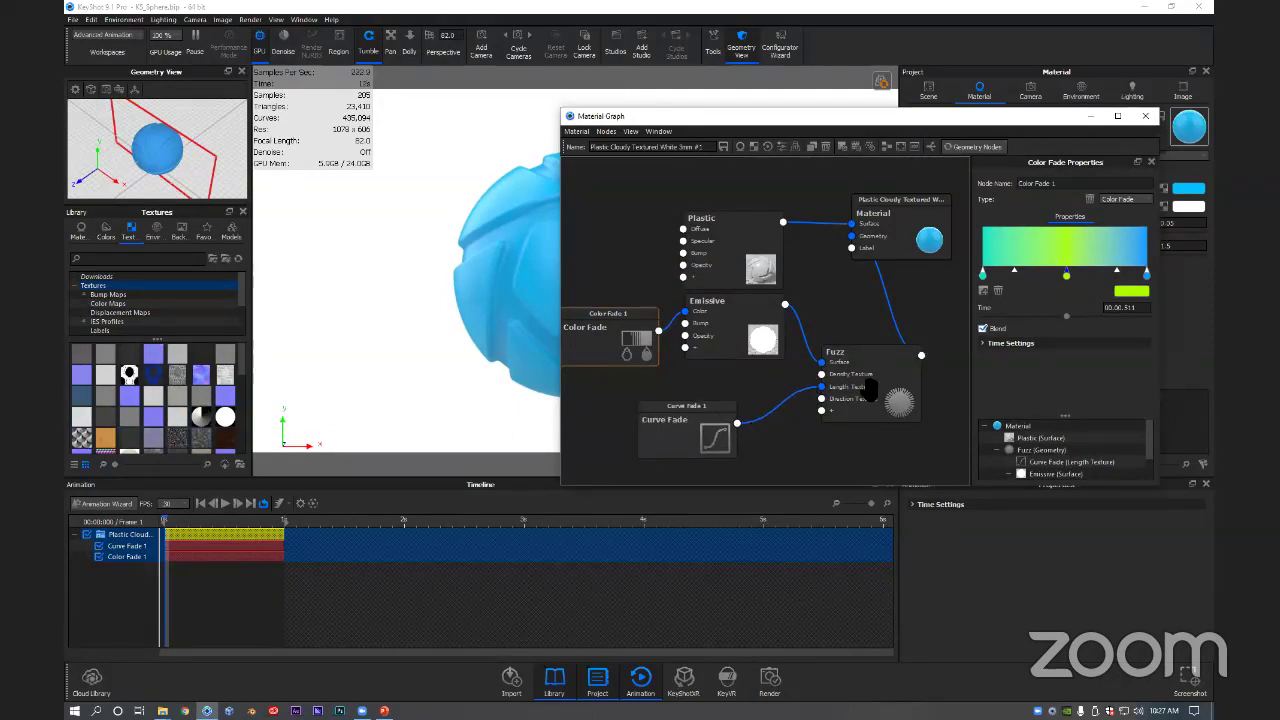
drag(888, 391, 902, 404)
drag(723, 339, 731, 343)
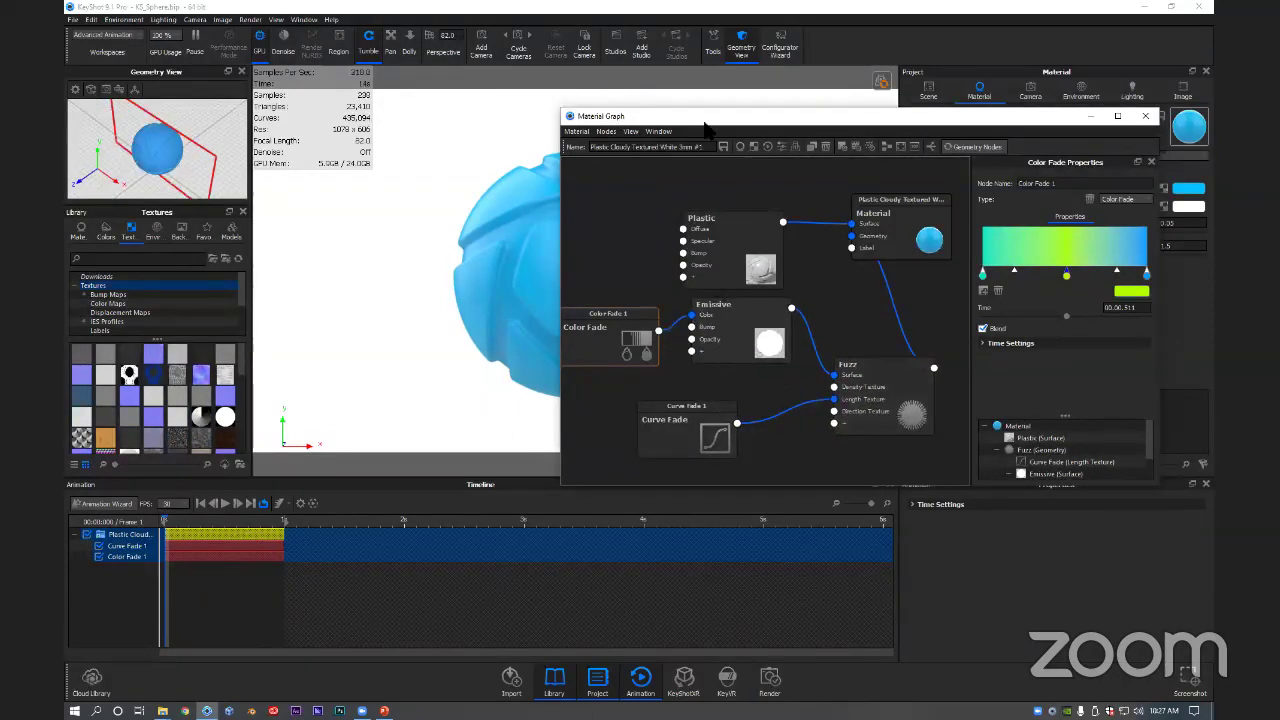
drag(737, 118, 760, 109)
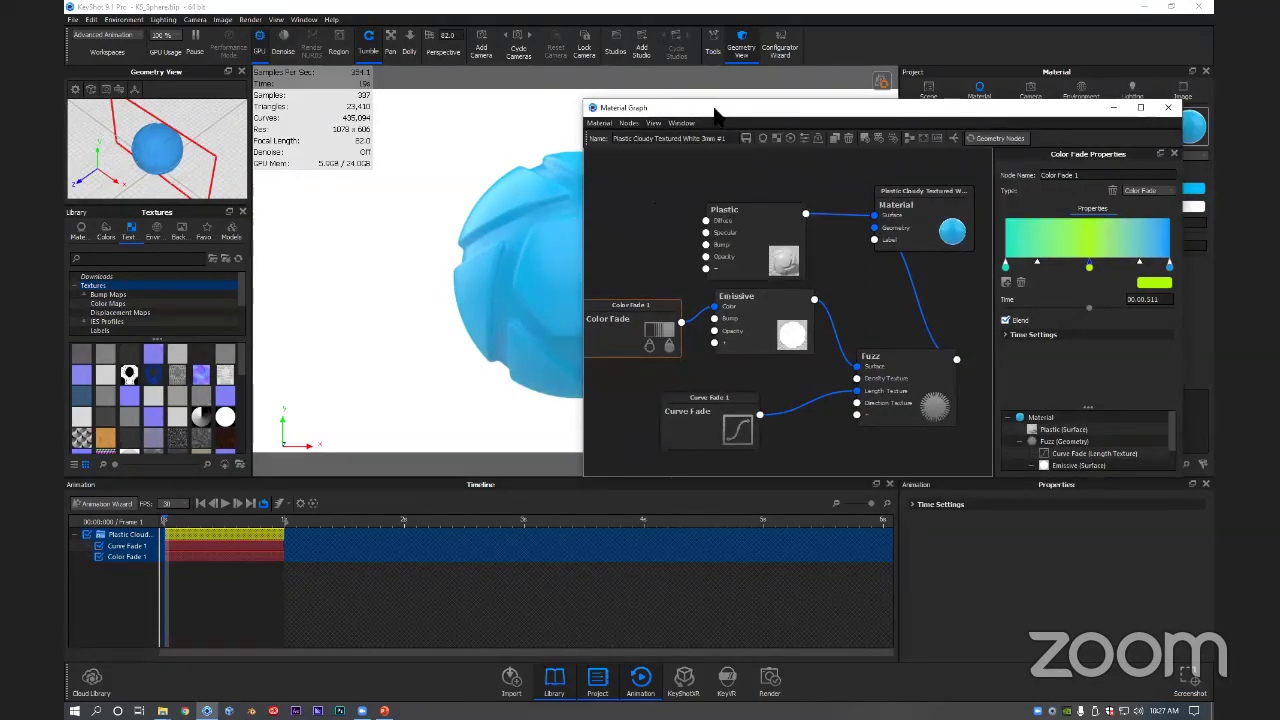
drag(709, 108, 703, 118)
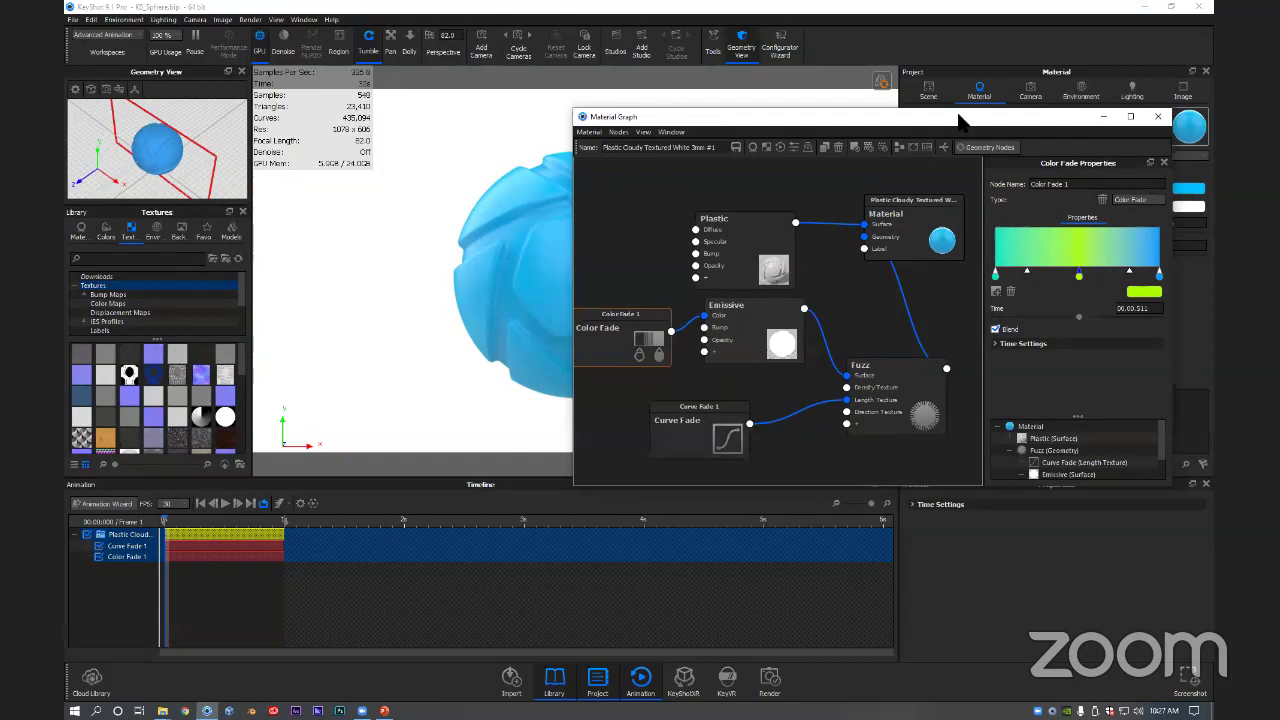
drag(958, 120, 940, 145)
Step: Pull the Curve Fade link off Length Texture onto Fuzz's additional-input port, dismiss the input list, and move Curve Fade closer to Fuzz
drag(829, 425, 749, 476)
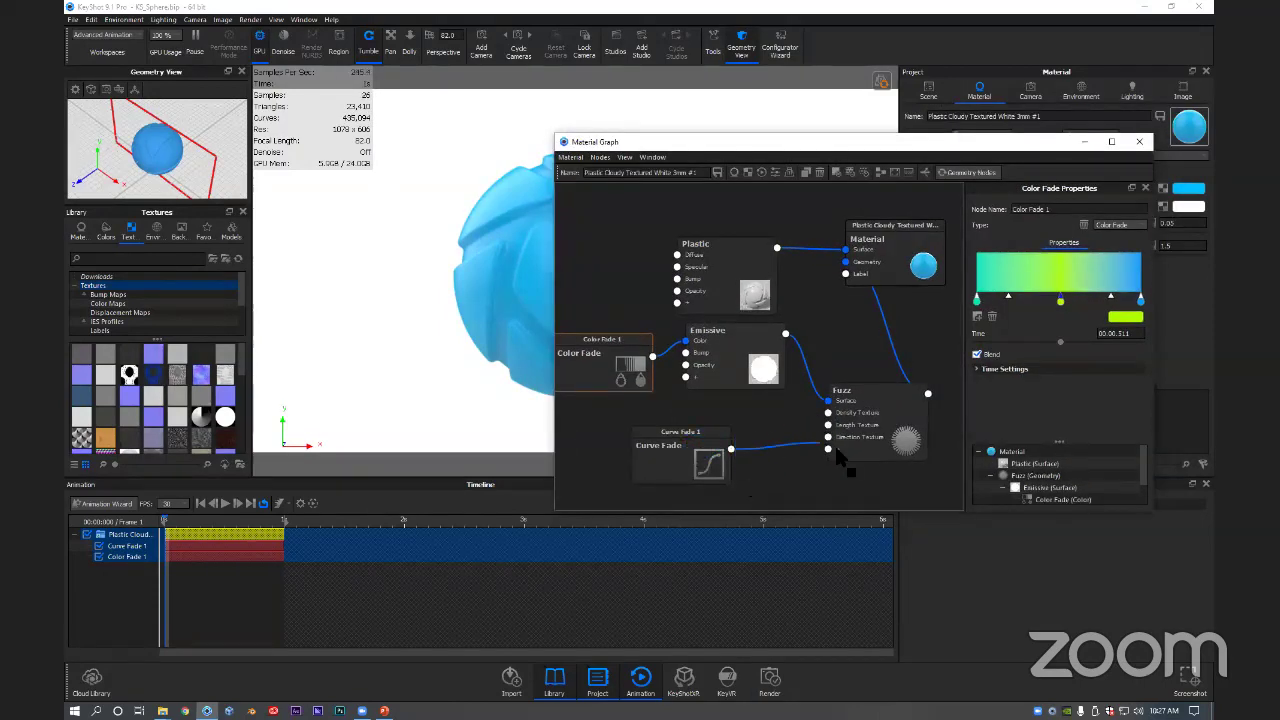
drag(836, 449, 830, 454)
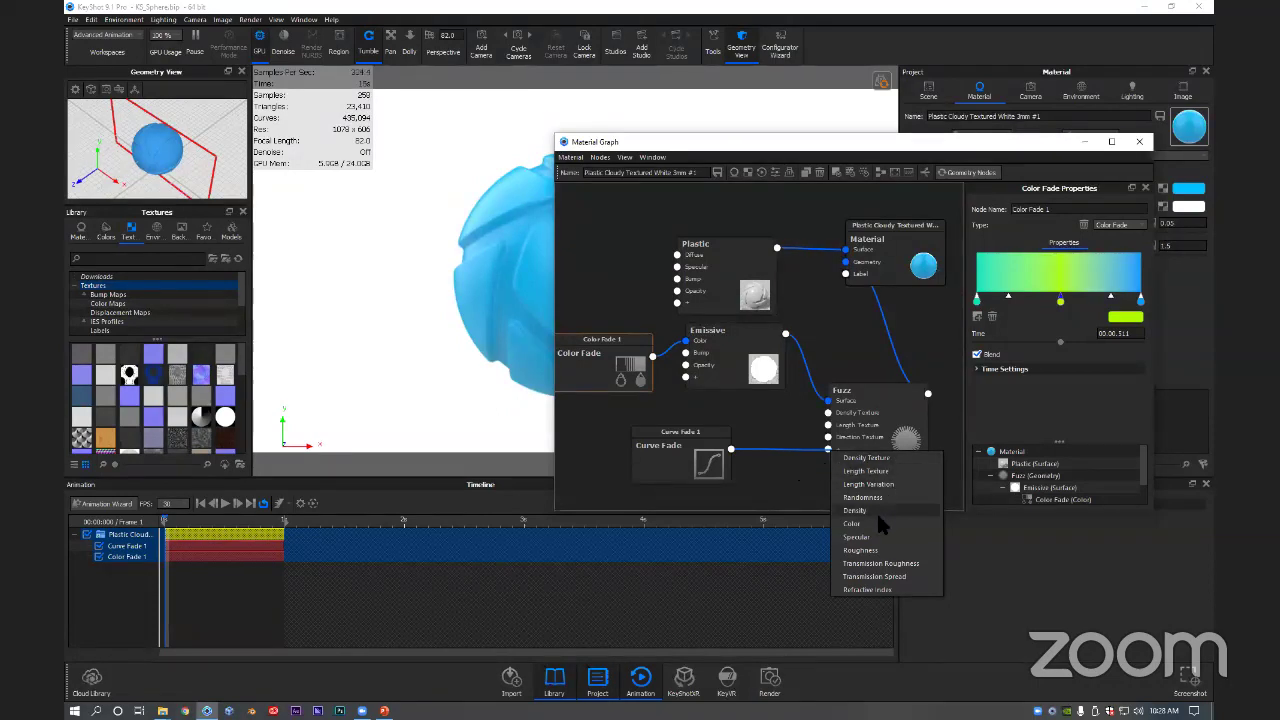
click(796, 476)
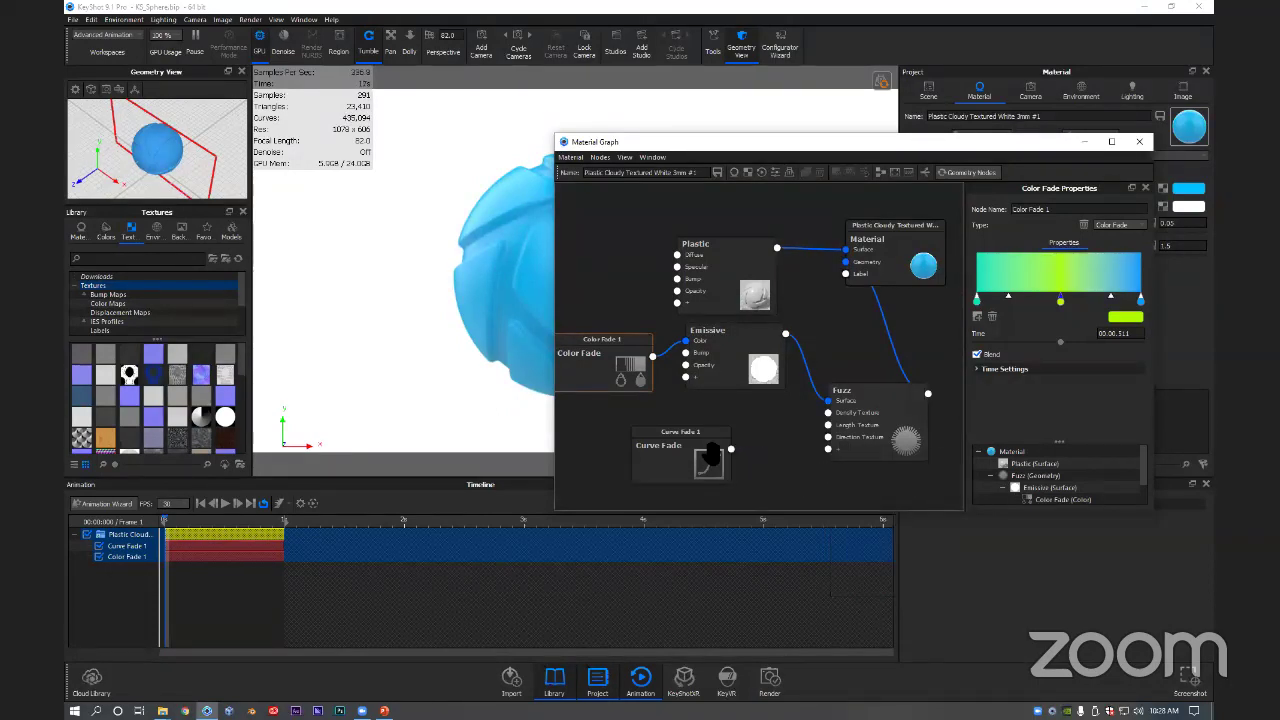
drag(709, 455, 755, 439)
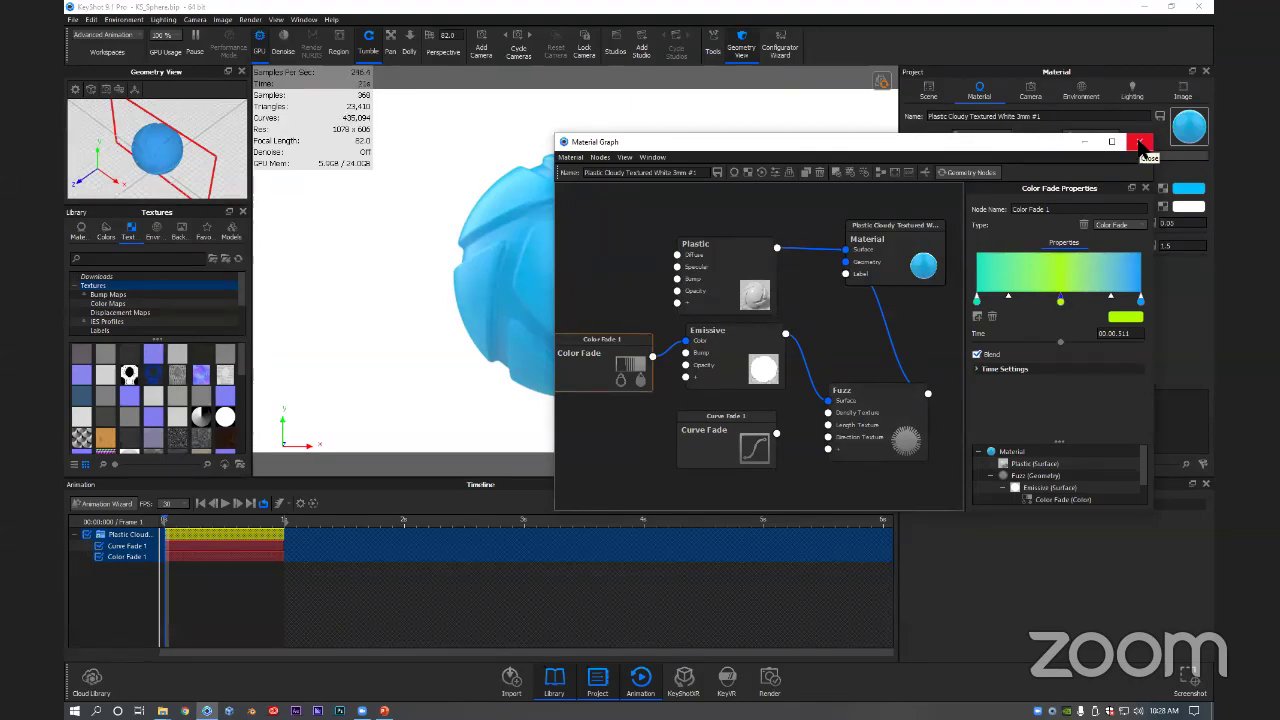
Step: Close the Material Graph and the sphere scene, discarding the changes
click(1141, 143)
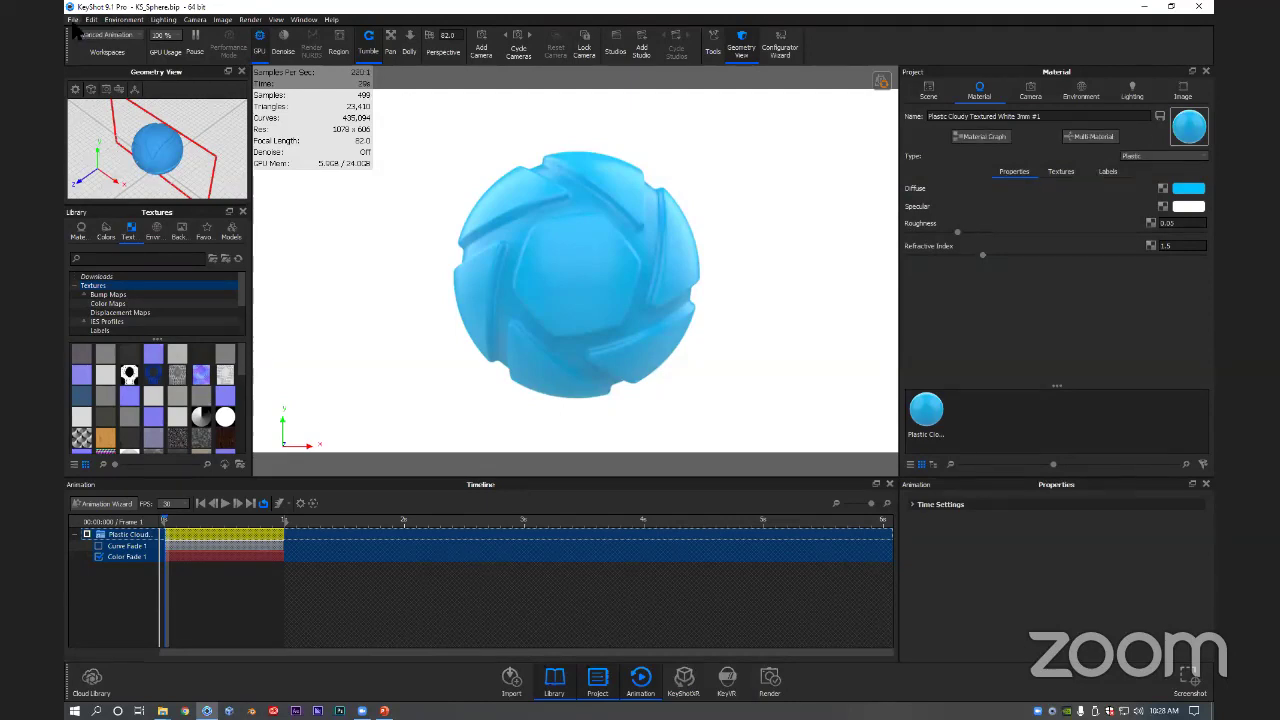
click(1199, 8)
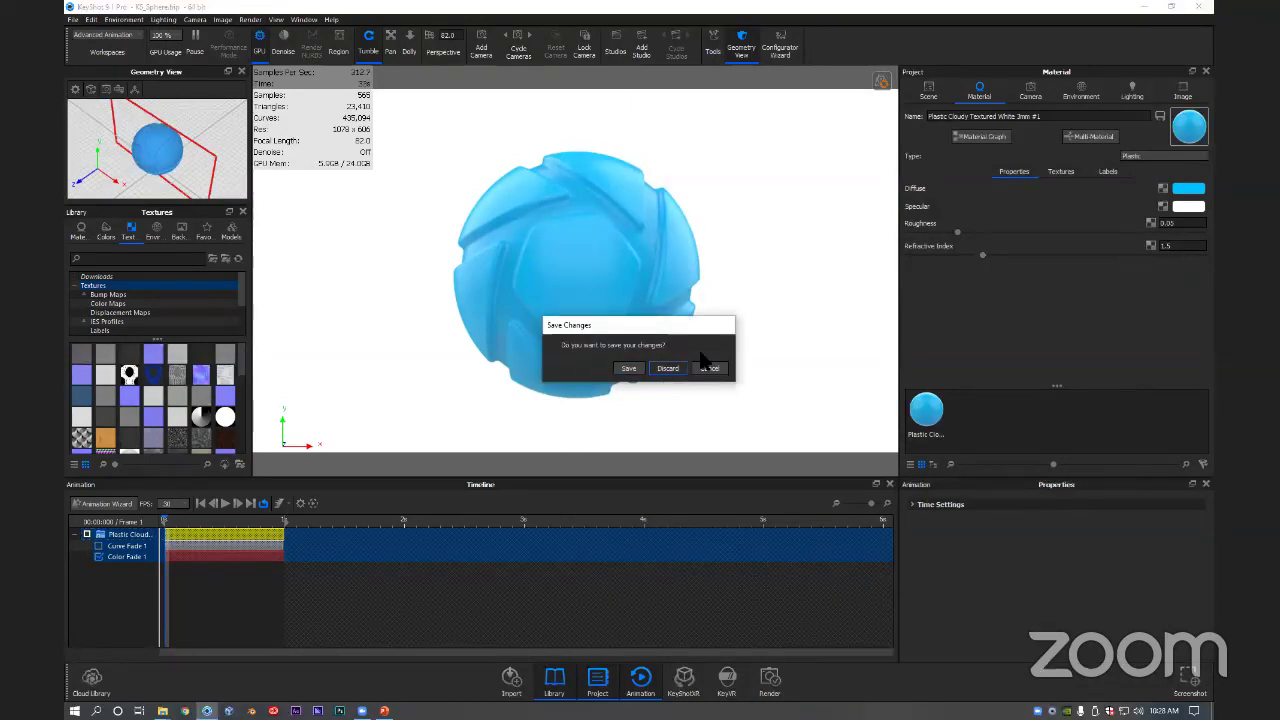
click(668, 368)
Step: In File Explorer, open NVIDIA_RTX.bip from the 1_NVIDIA_RTX folder inside 1_Models
click(382, 201)
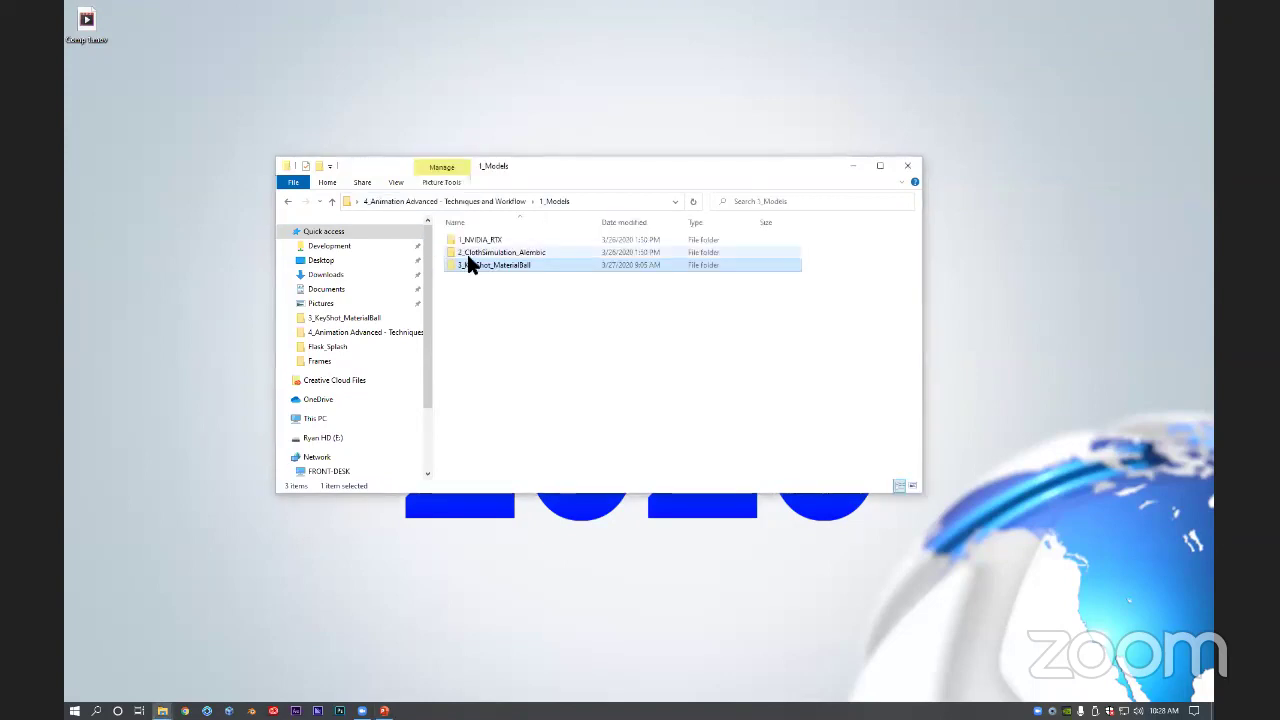
click(492, 244)
double_click(491, 245)
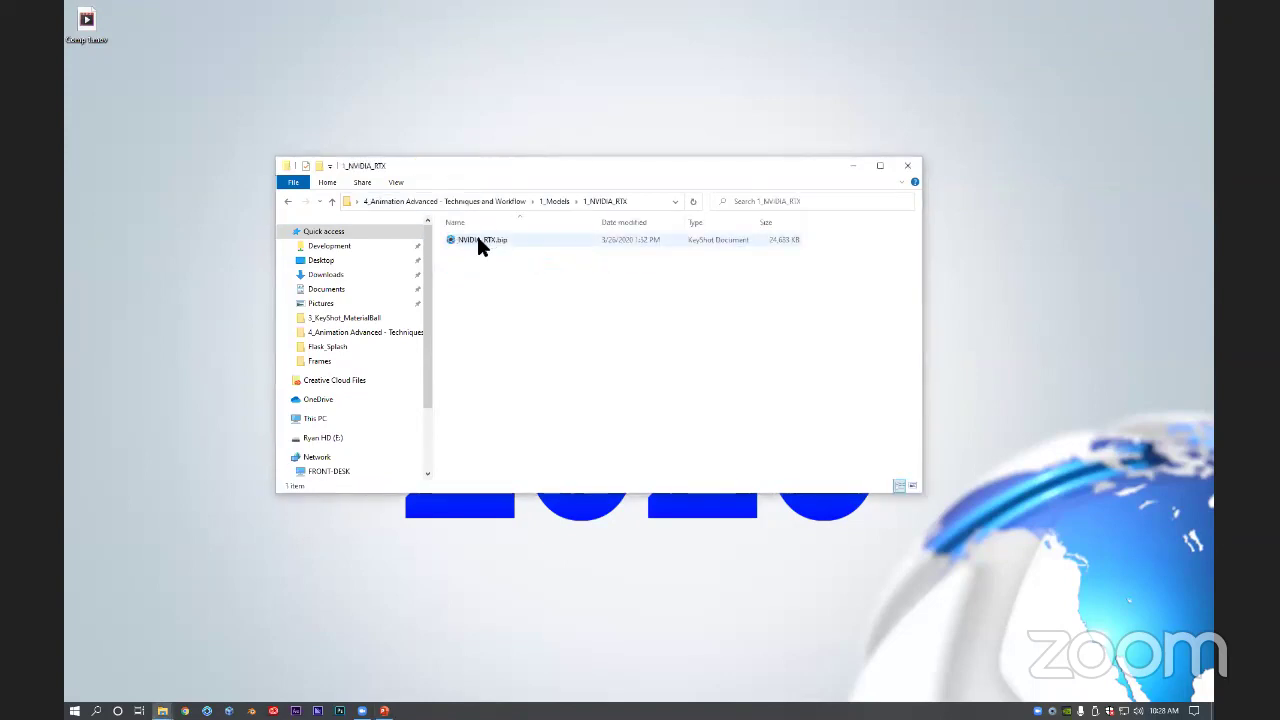
click(477, 243)
double_click(478, 245)
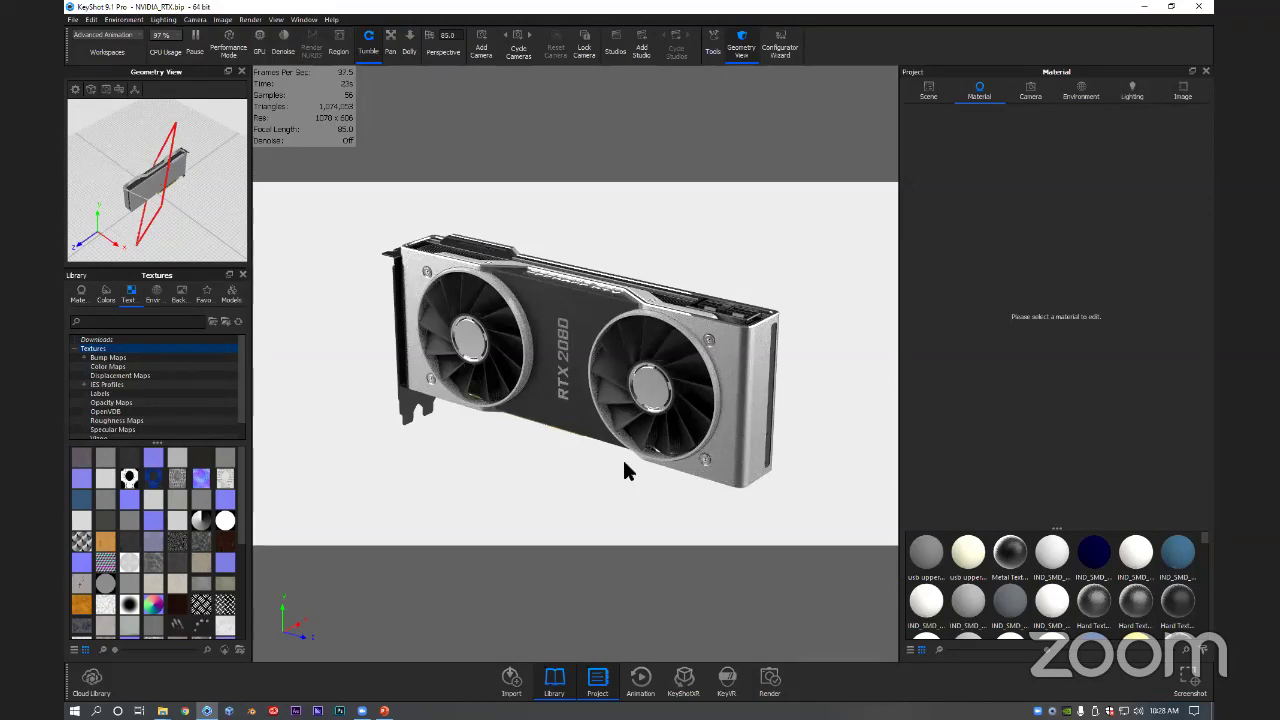
Step: Show the animation timeline and select the NVIDIA GeForce RTX 2080 model in the scene tree
click(642, 688)
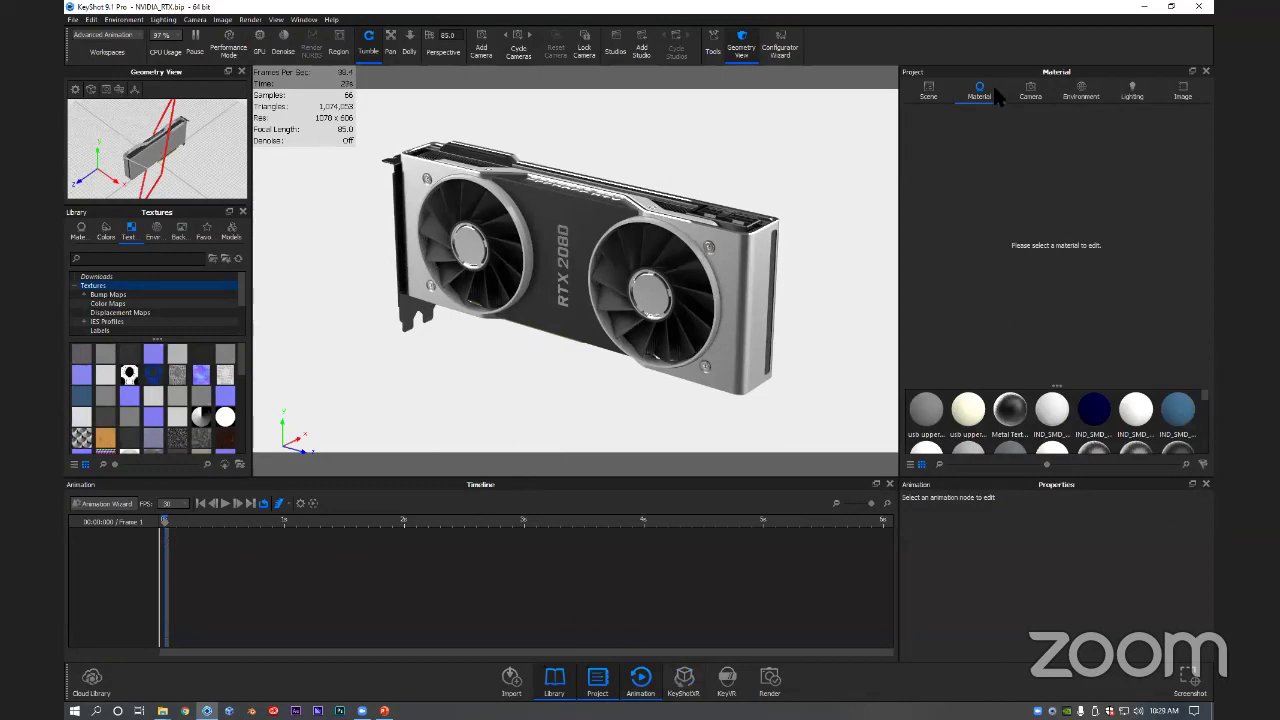
click(929, 90)
click(977, 153)
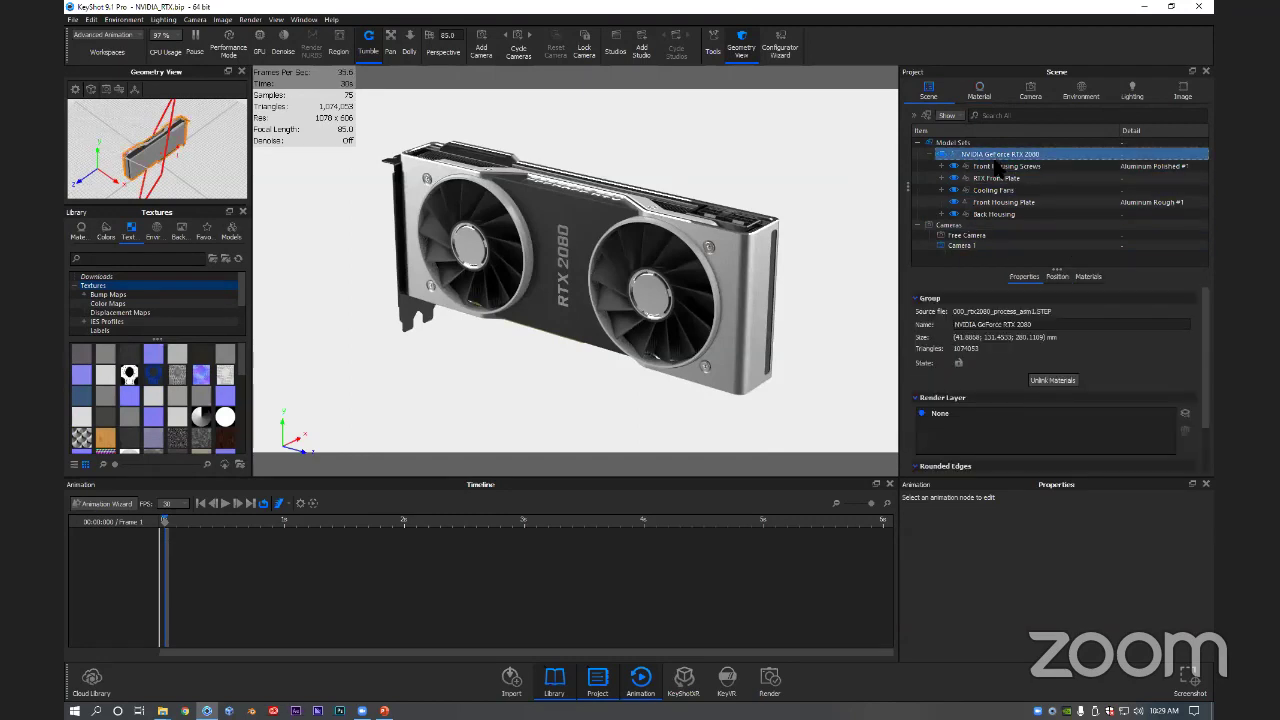
Step: Examine the graphics card's component groups in the scene tree, from Front Housing Screws through Back Housing
click(997, 167)
shift+click(995, 178)
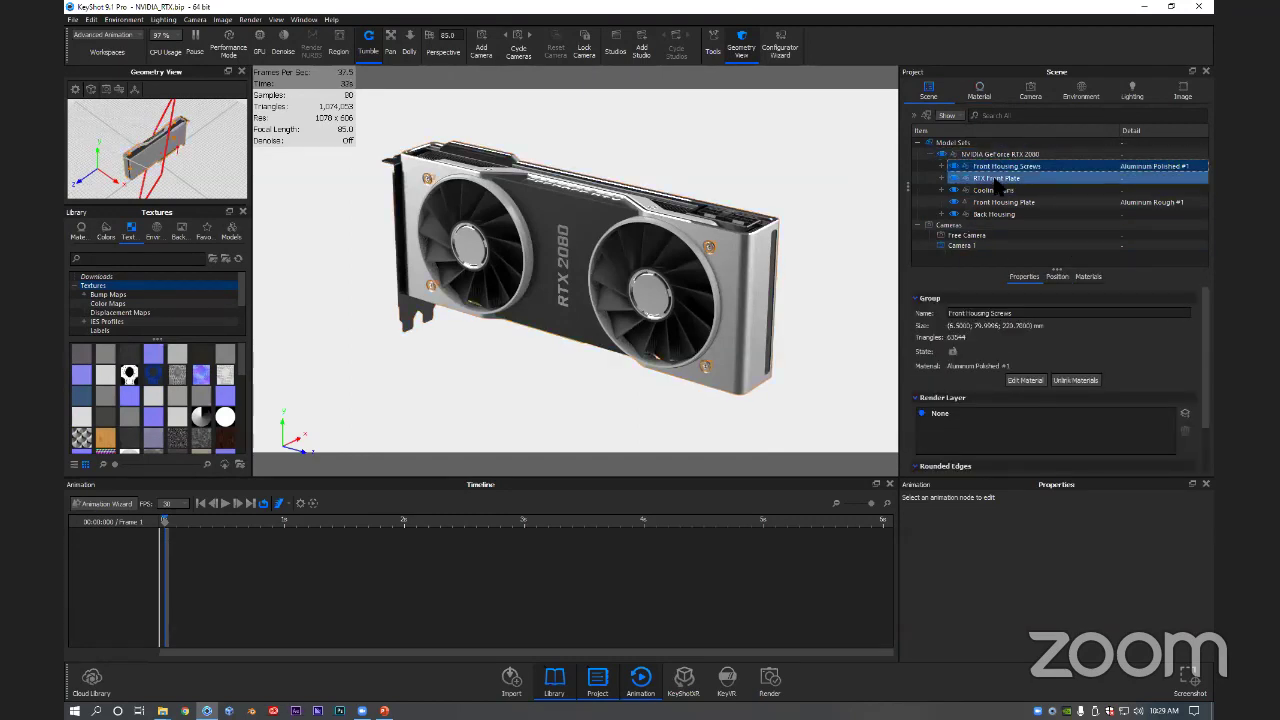
click(996, 178)
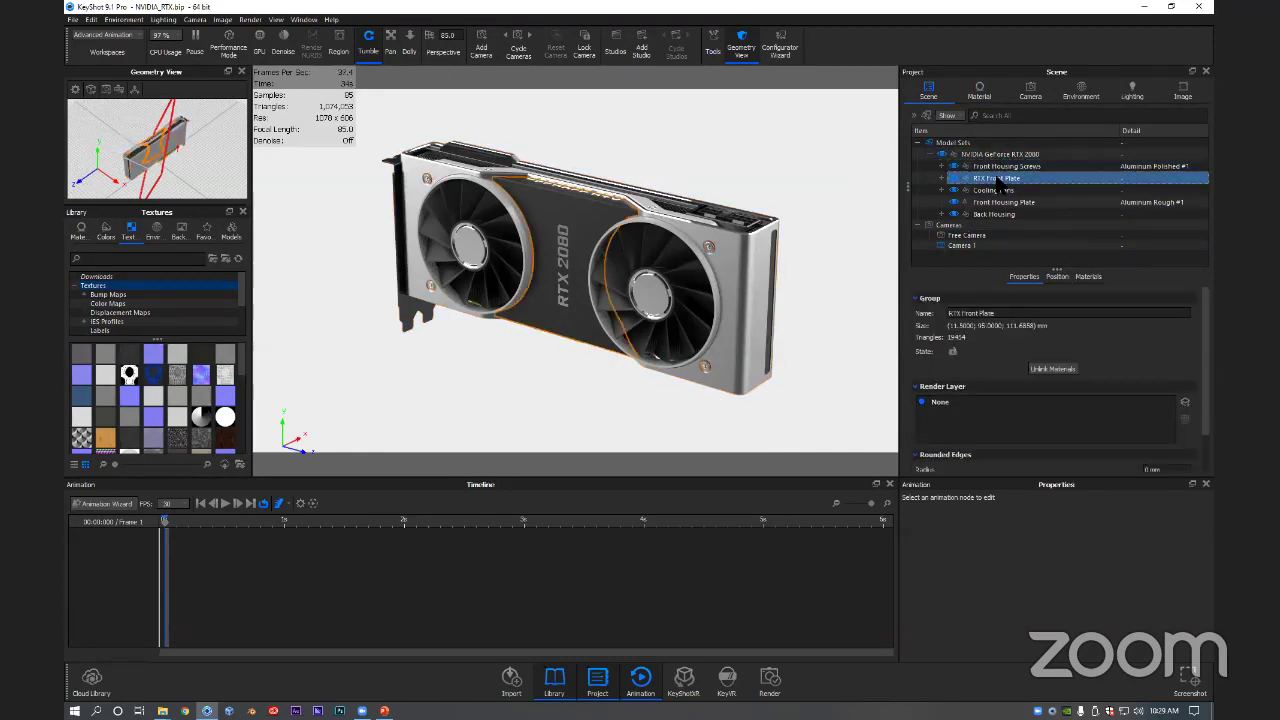
shift+click(995, 190)
click(995, 191)
shift+click(998, 202)
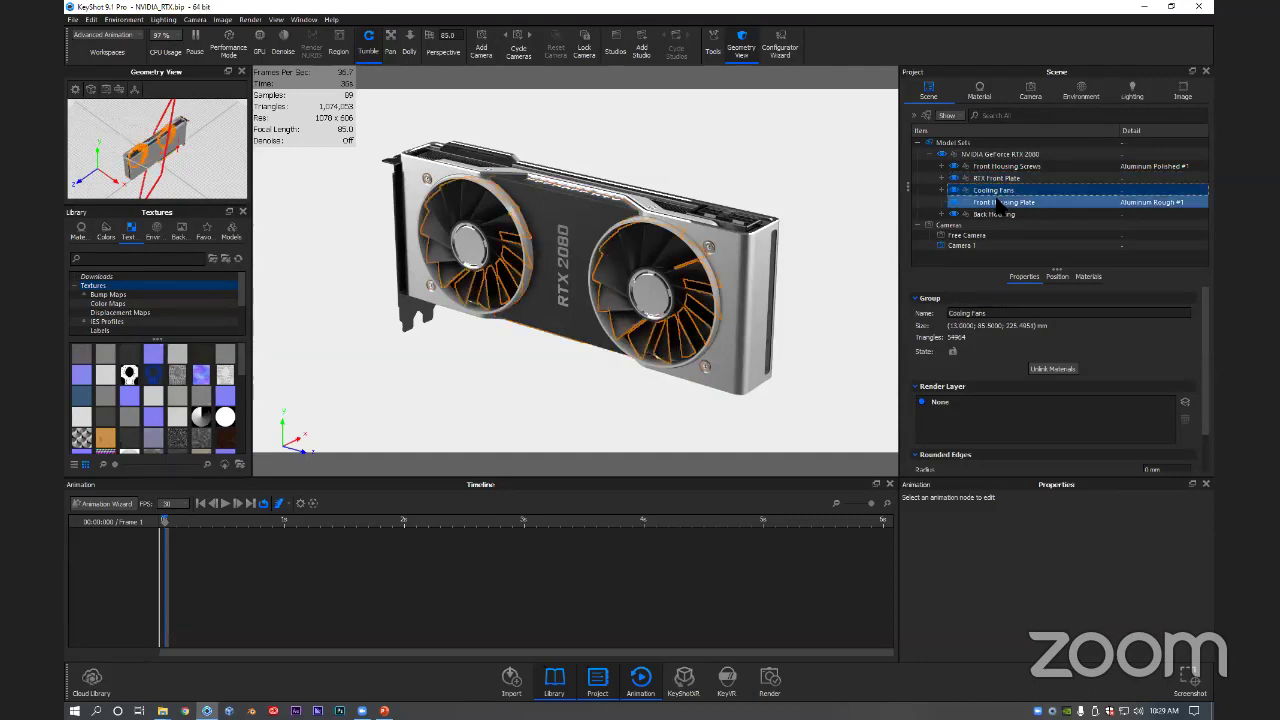
click(998, 203)
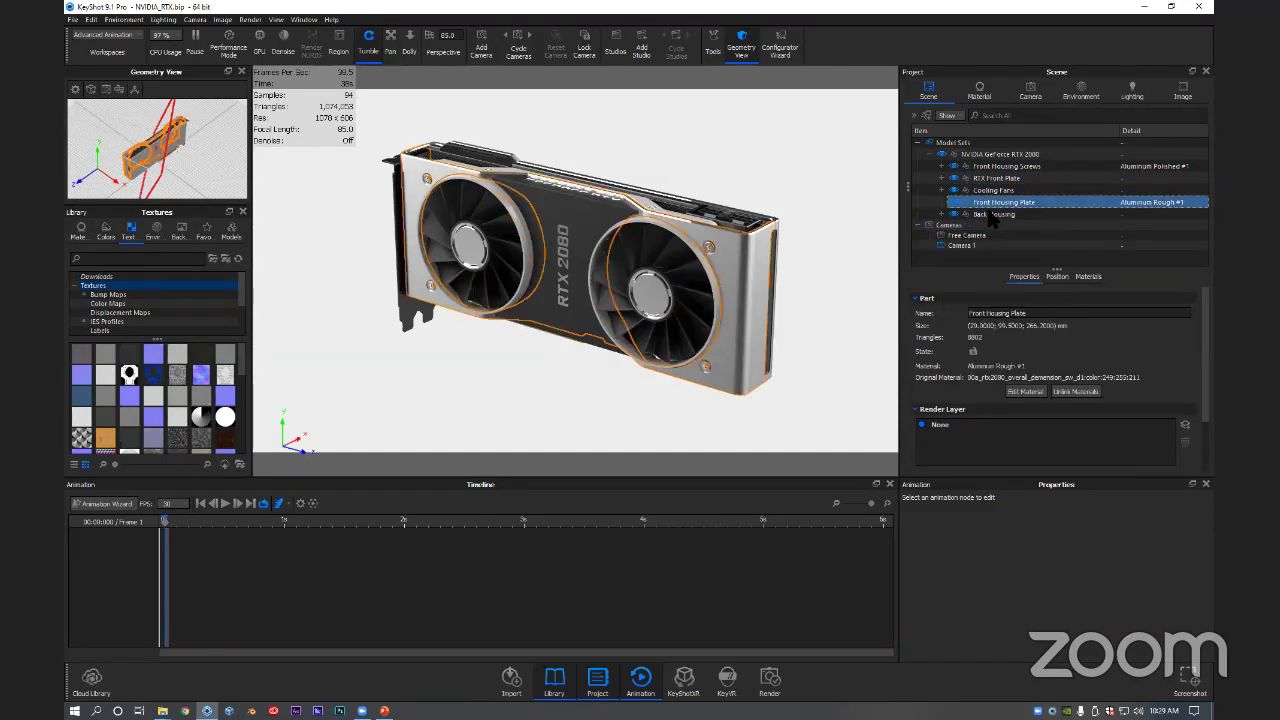
shift+click(992, 215)
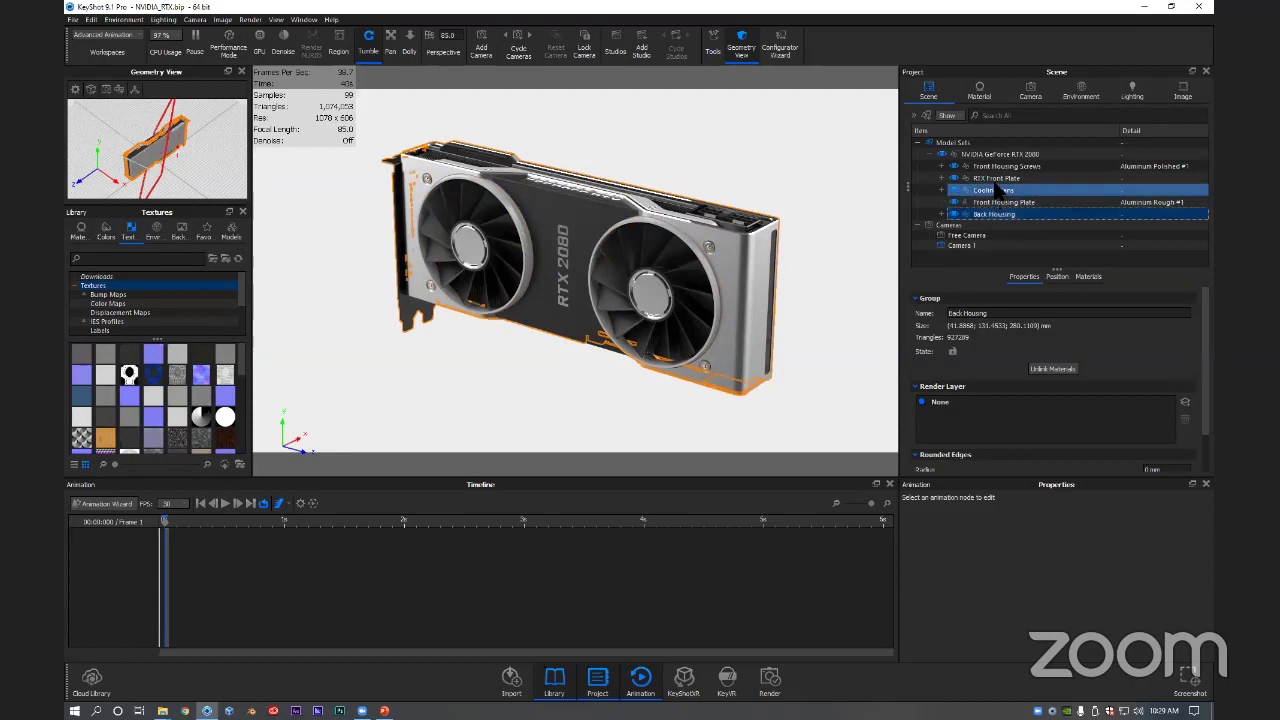
click(998, 179)
click(998, 168)
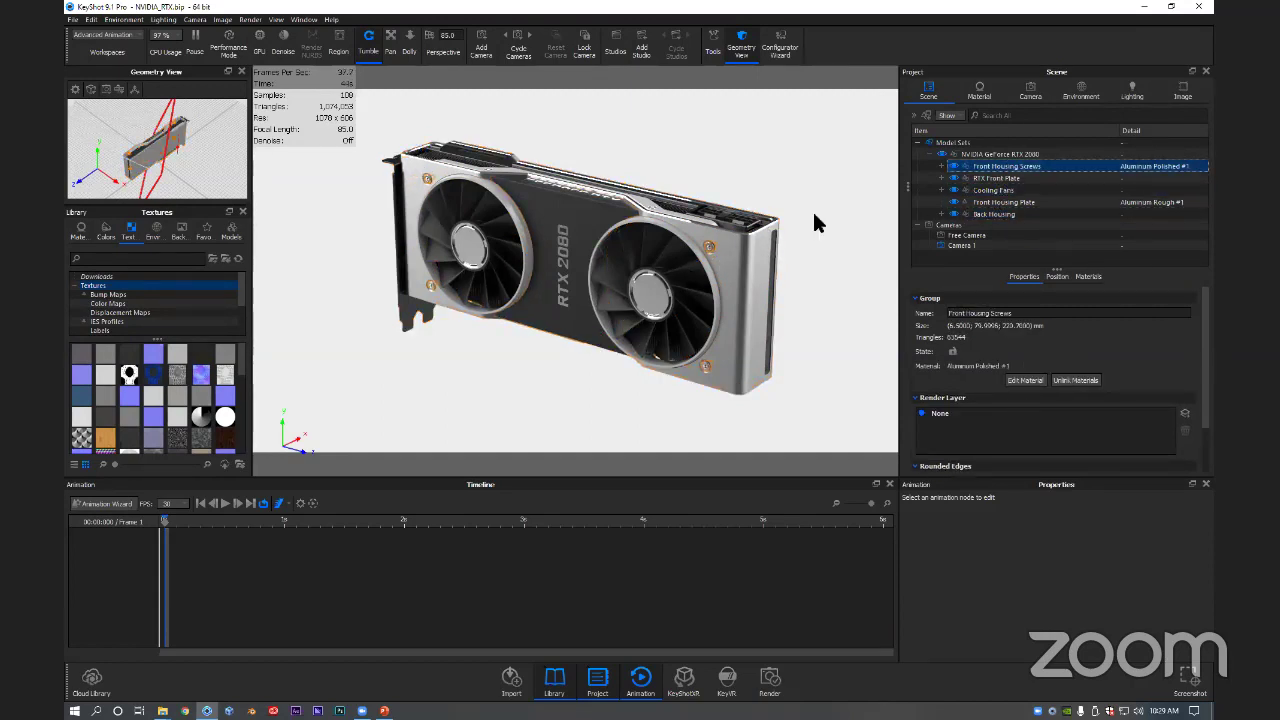
Step: Expand the Cooling Fans group and identify the Fan 1 and Fan 2 subgroups on the card
click(955, 191)
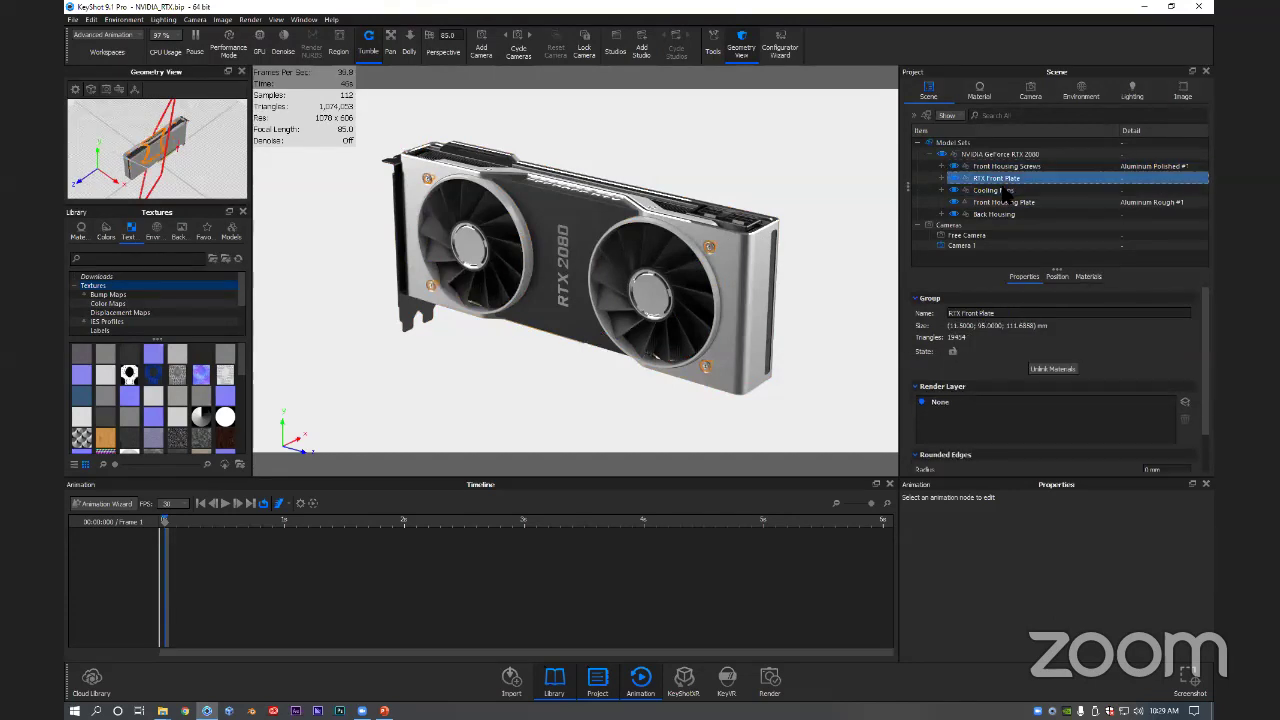
click(941, 190)
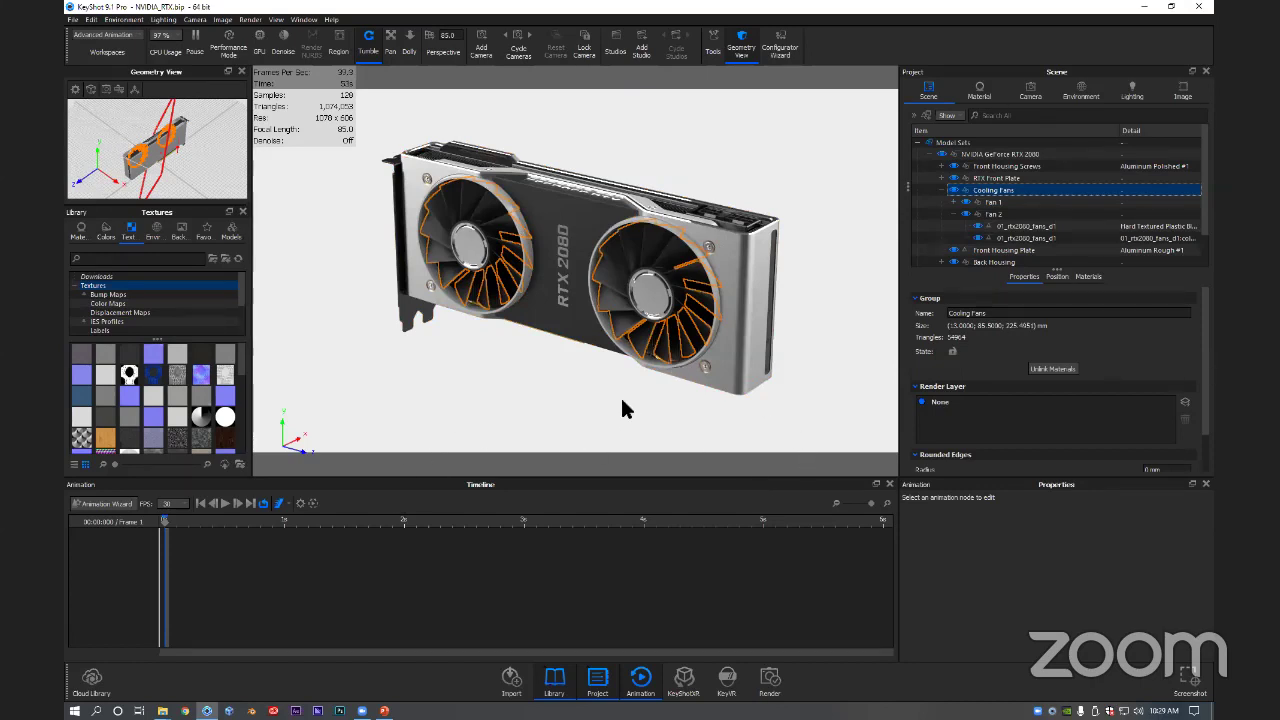
click(953, 214)
click(995, 202)
click(1000, 214)
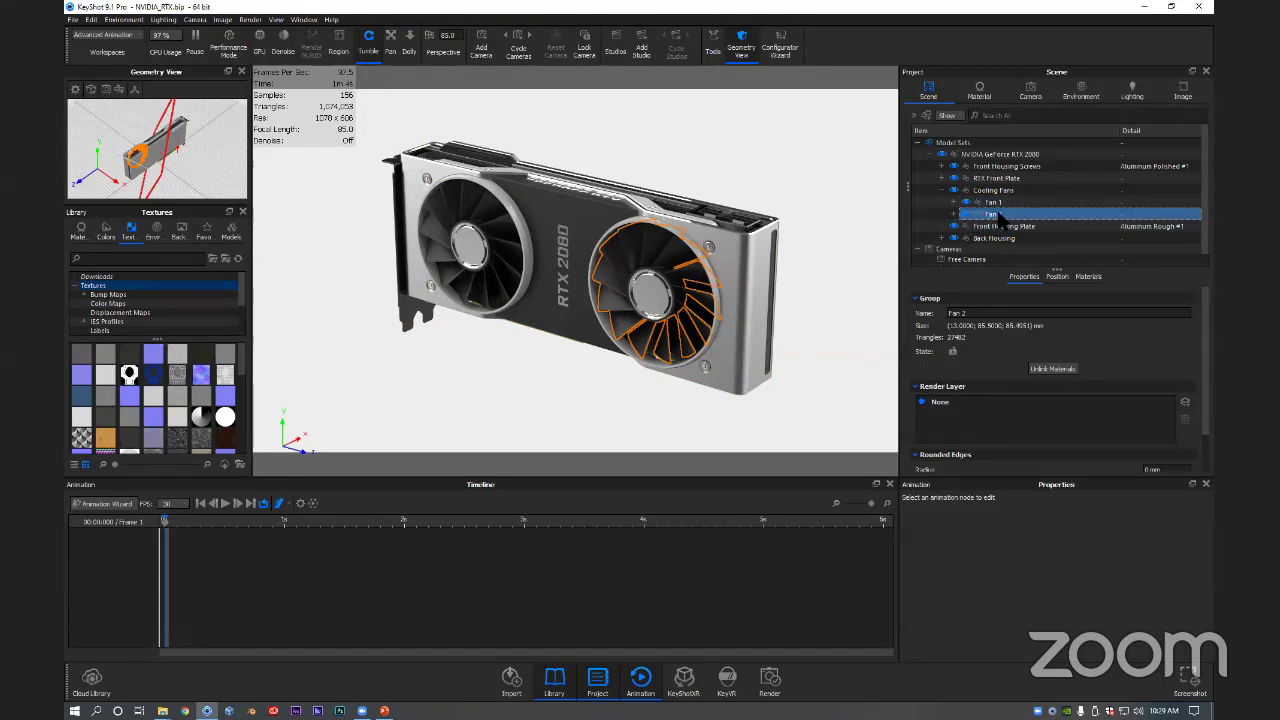
Step: Add a Translation animation to Fan 2 and set its Translate Y to 0
right_click(997, 215)
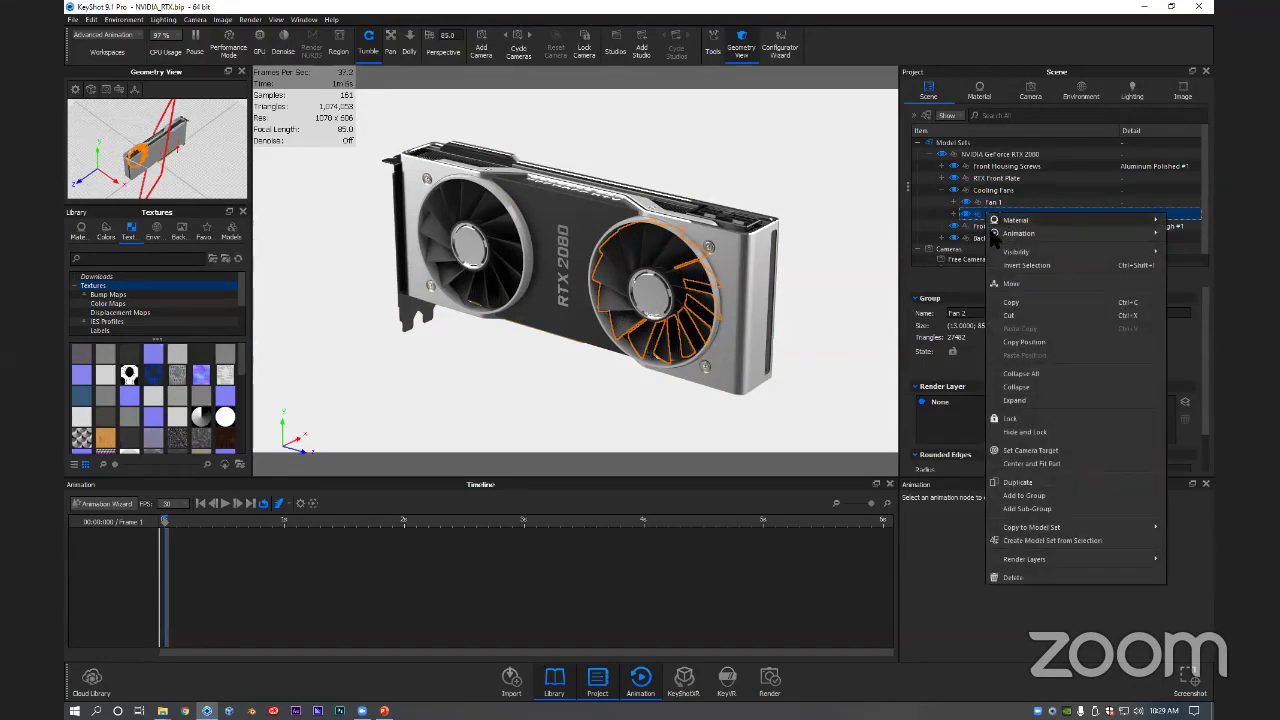
mouse_move(1012, 224)
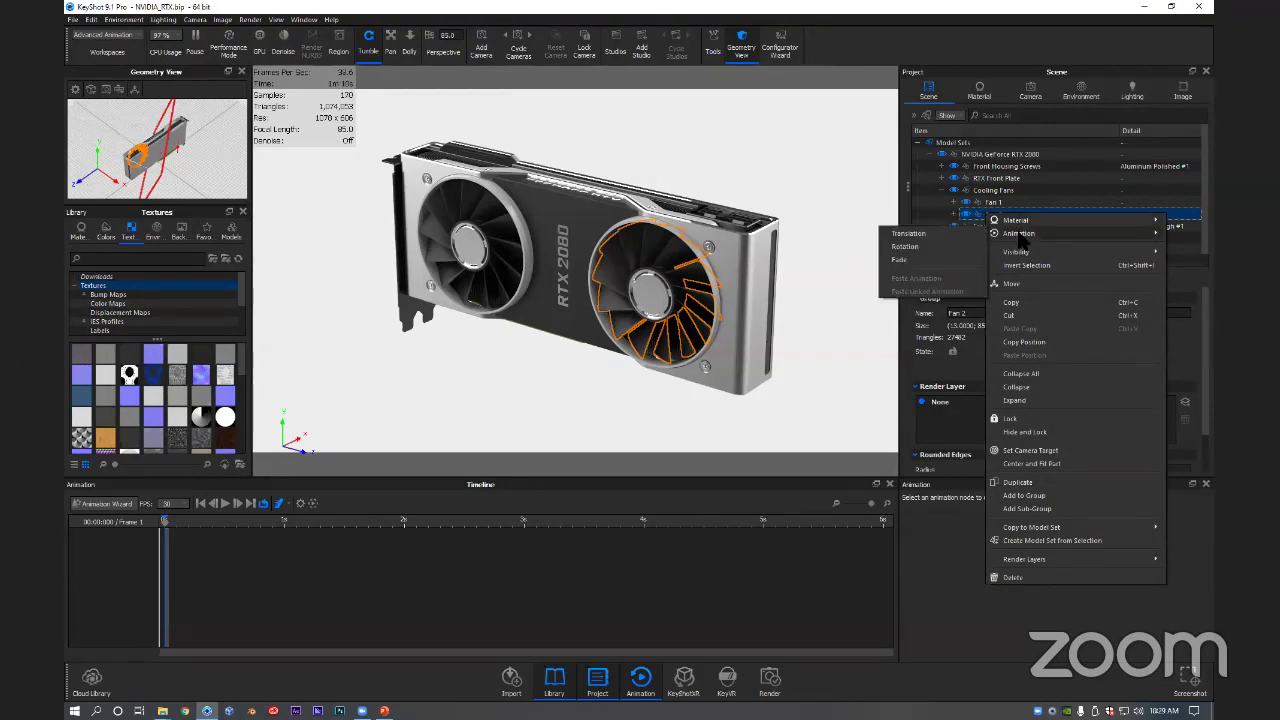
click(912, 233)
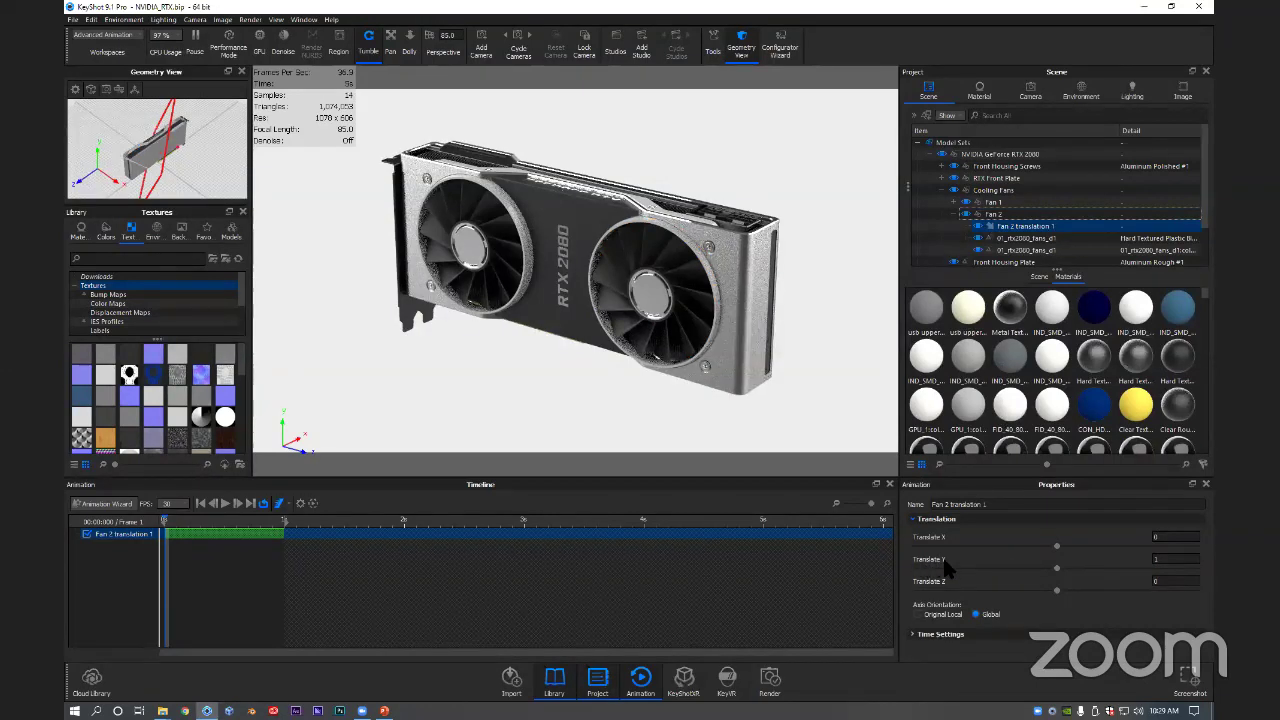
click(1161, 561)
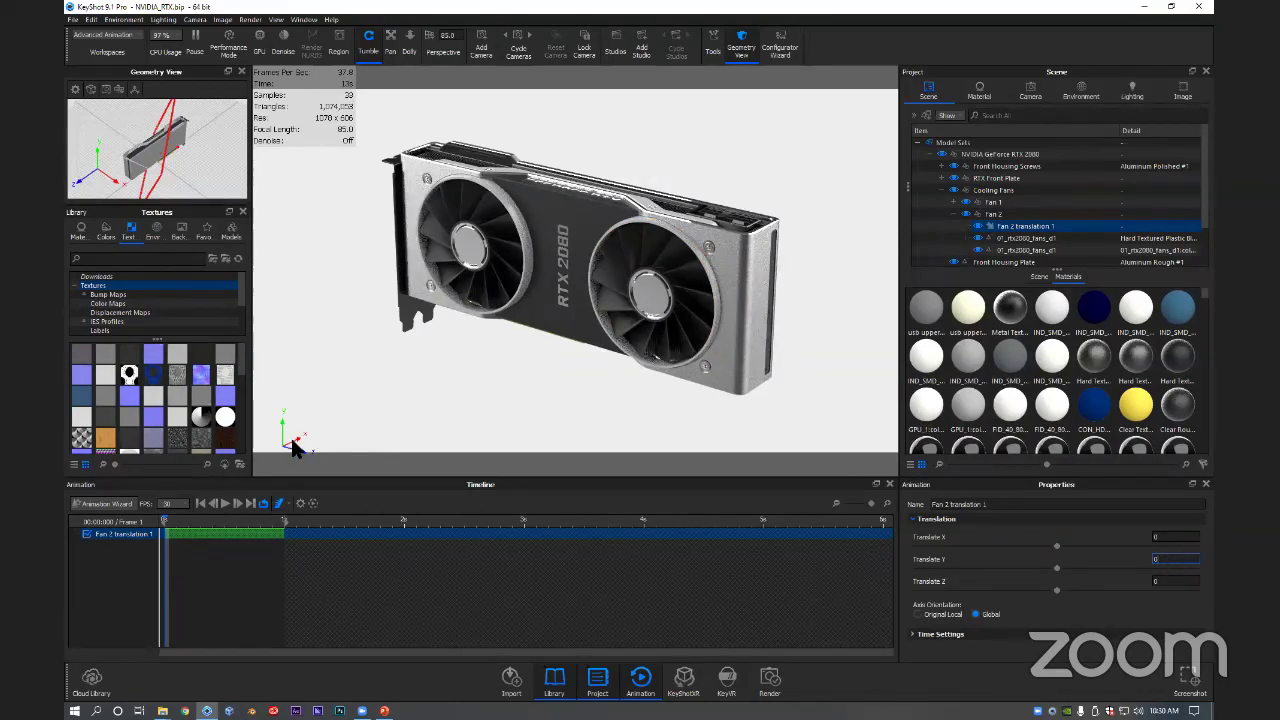
Step: Set the Fan 2 translation's Translate X to 50 and scrub the timeline to check the motion direction
click(398, 410)
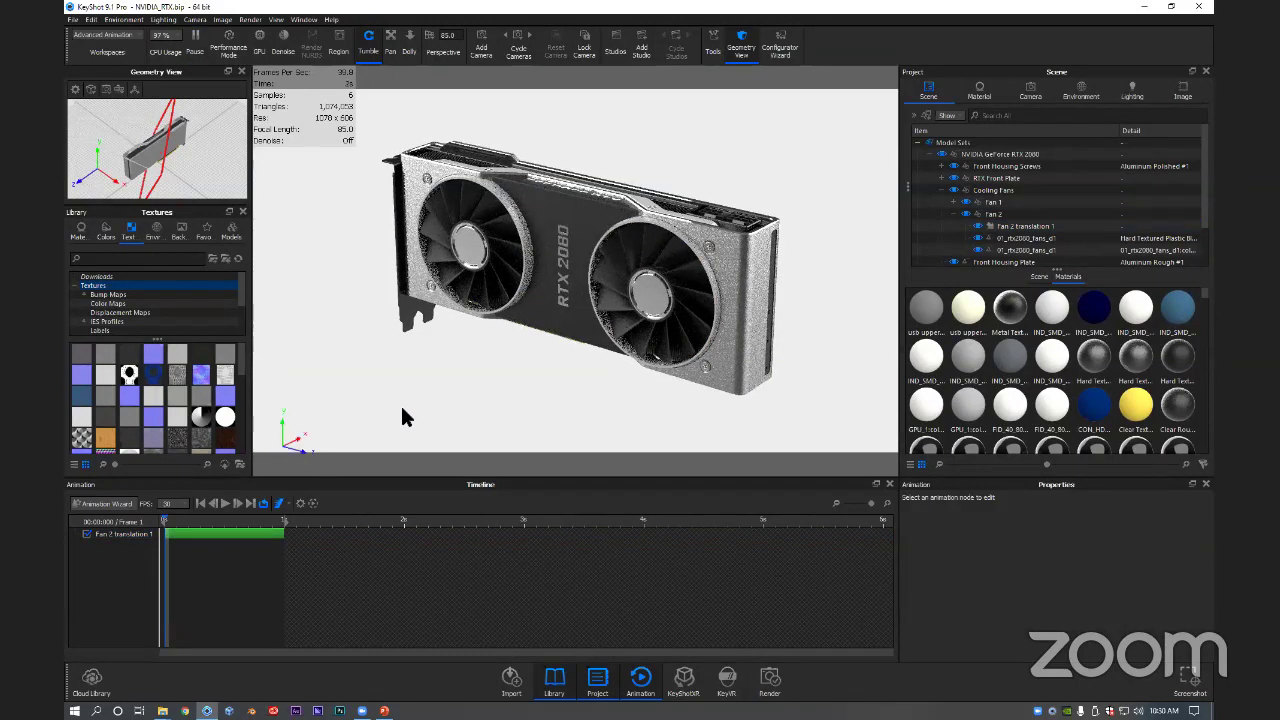
click(213, 537)
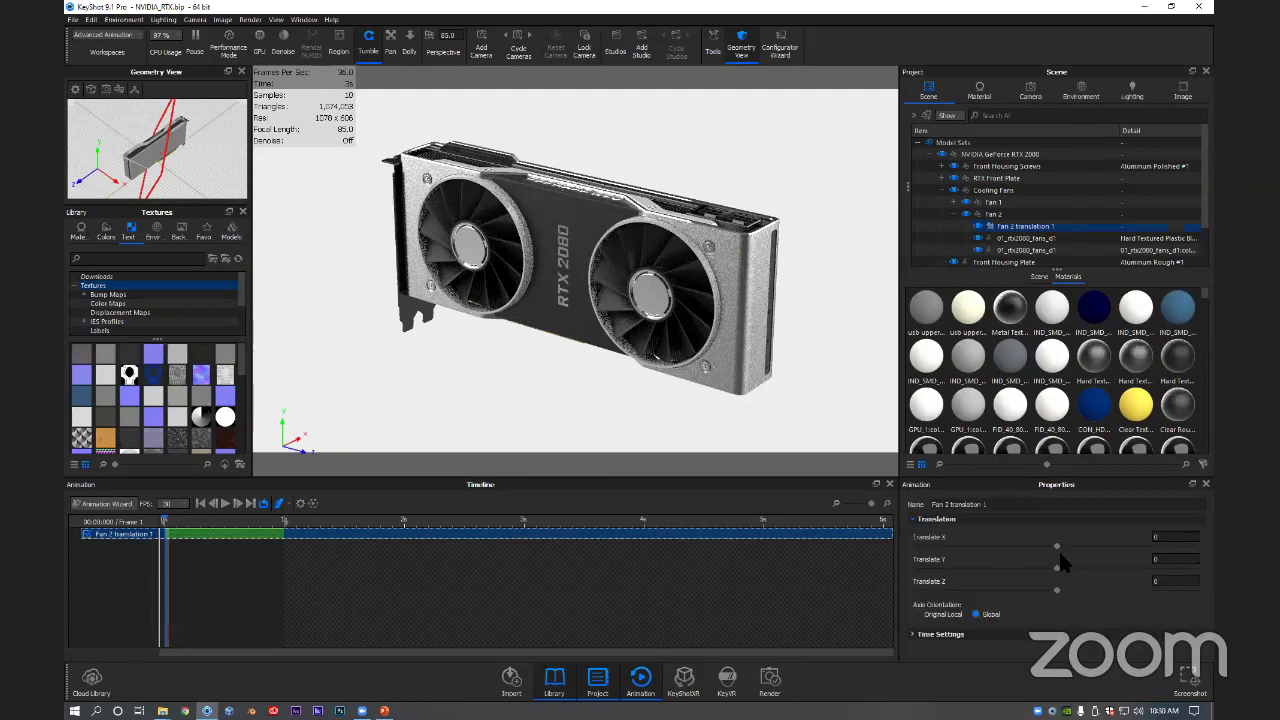
click(1167, 538)
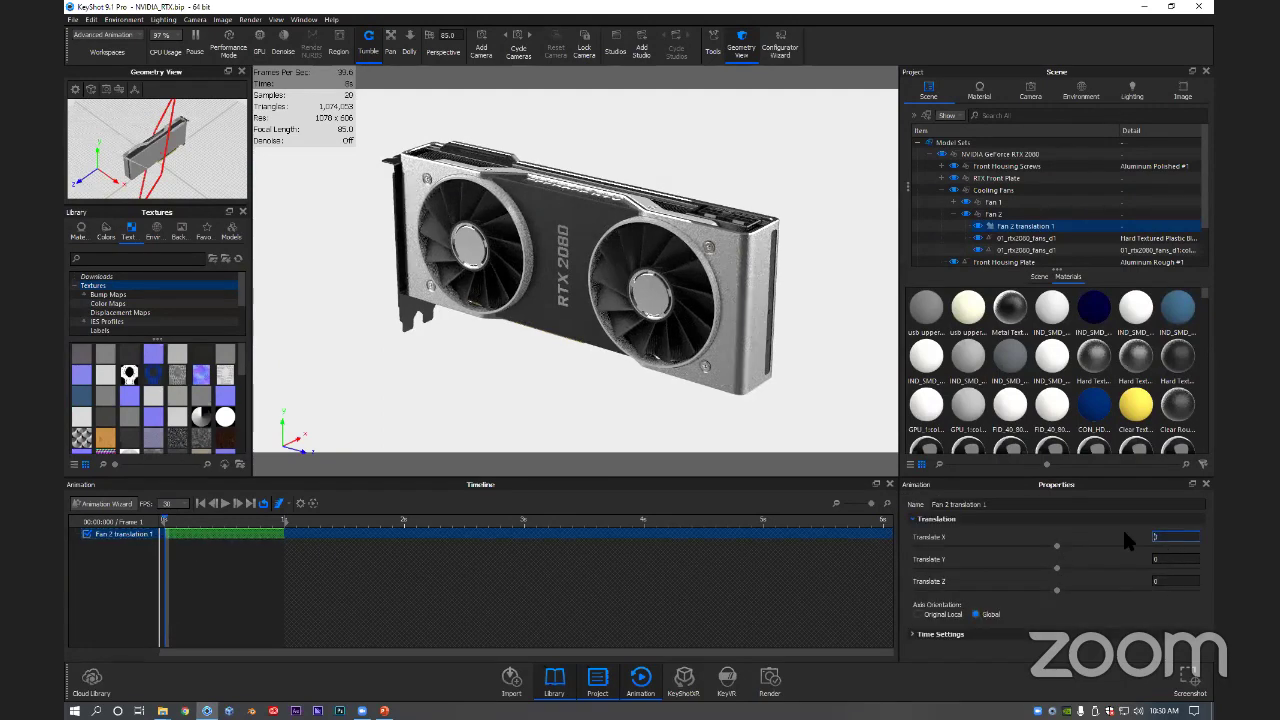
key(Return)
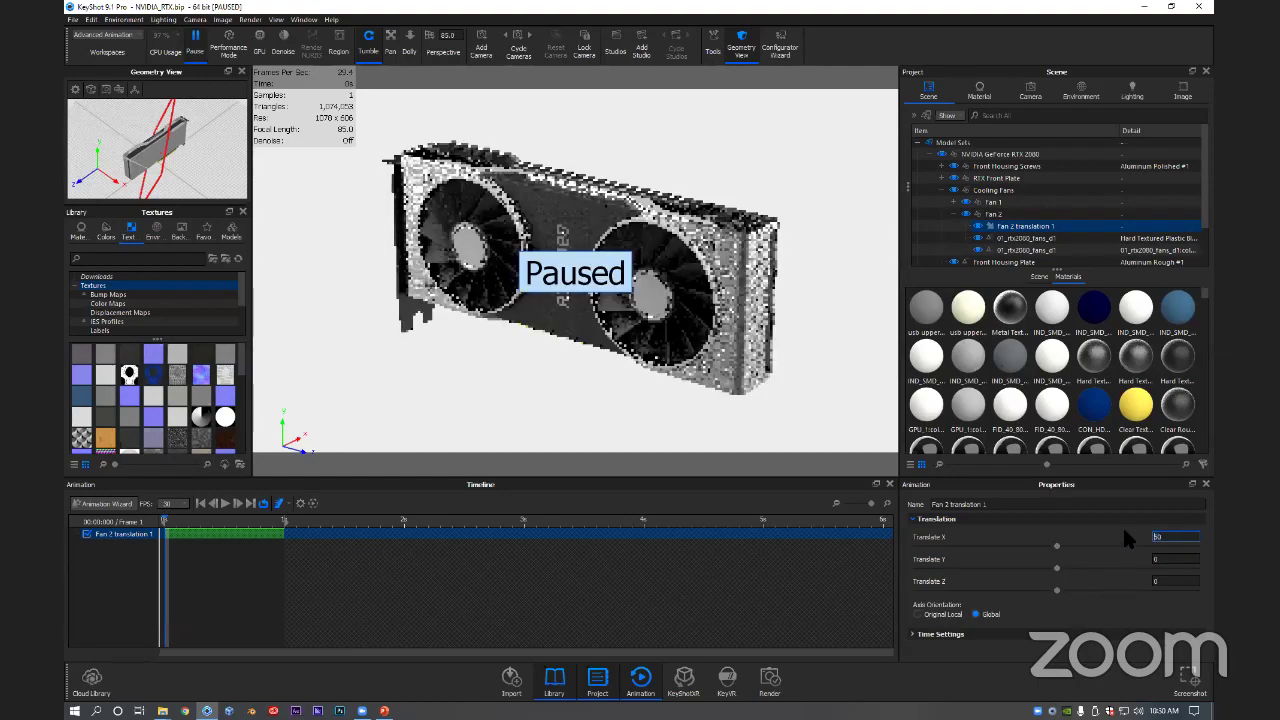
click(198, 519)
drag(198, 517, 163, 518)
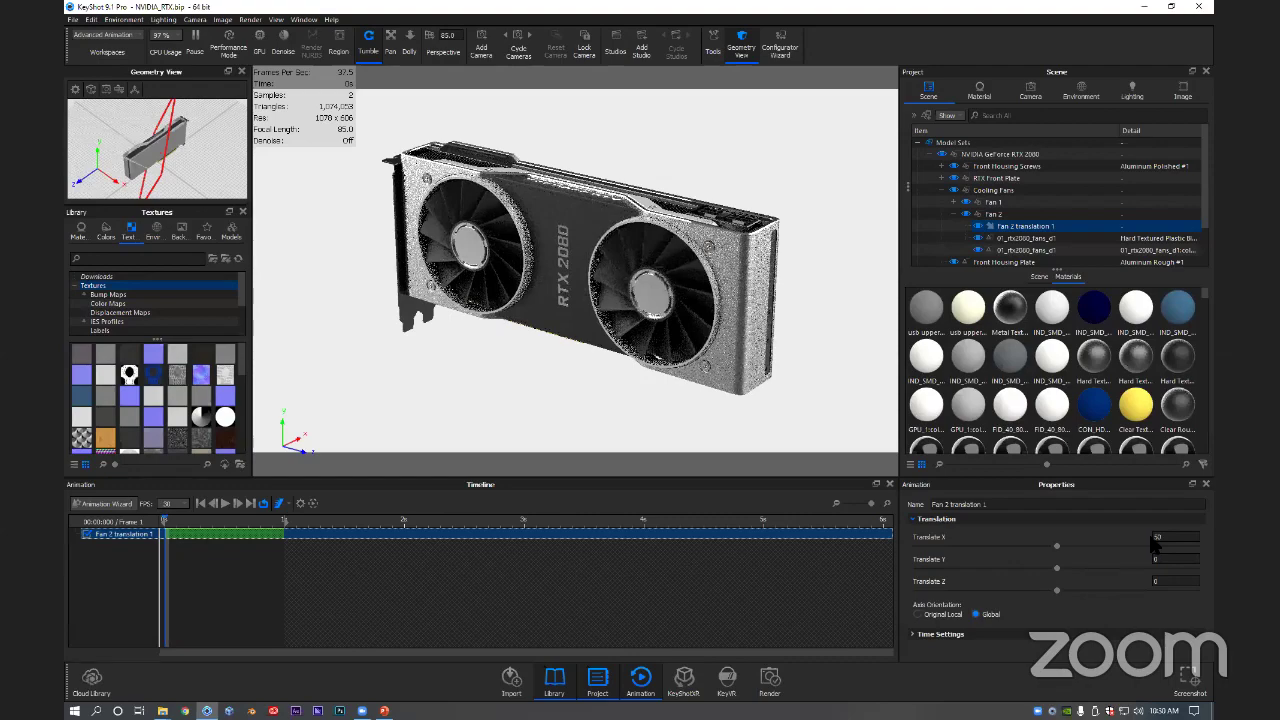
Step: Set the Fan 2 translation's Translate X to -50 and scrub the timeline to check the fan's outward motion
click(1155, 537)
text(-)
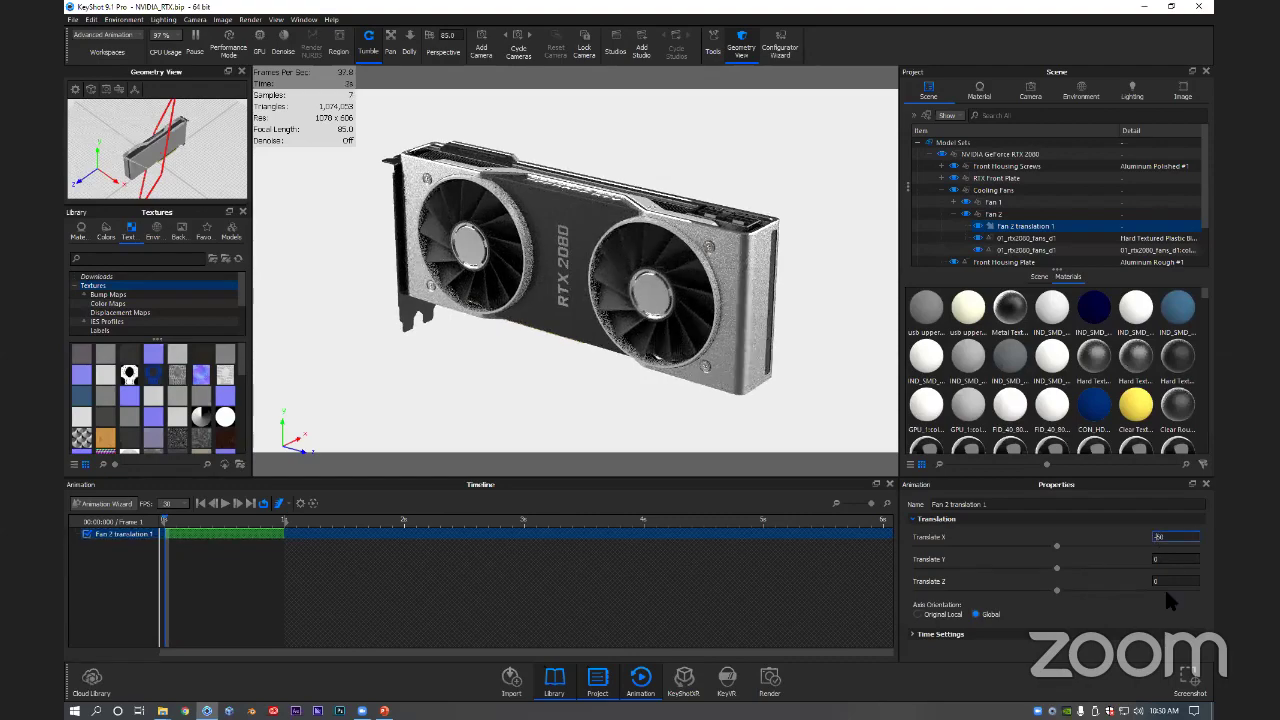
drag(190, 520, 285, 521)
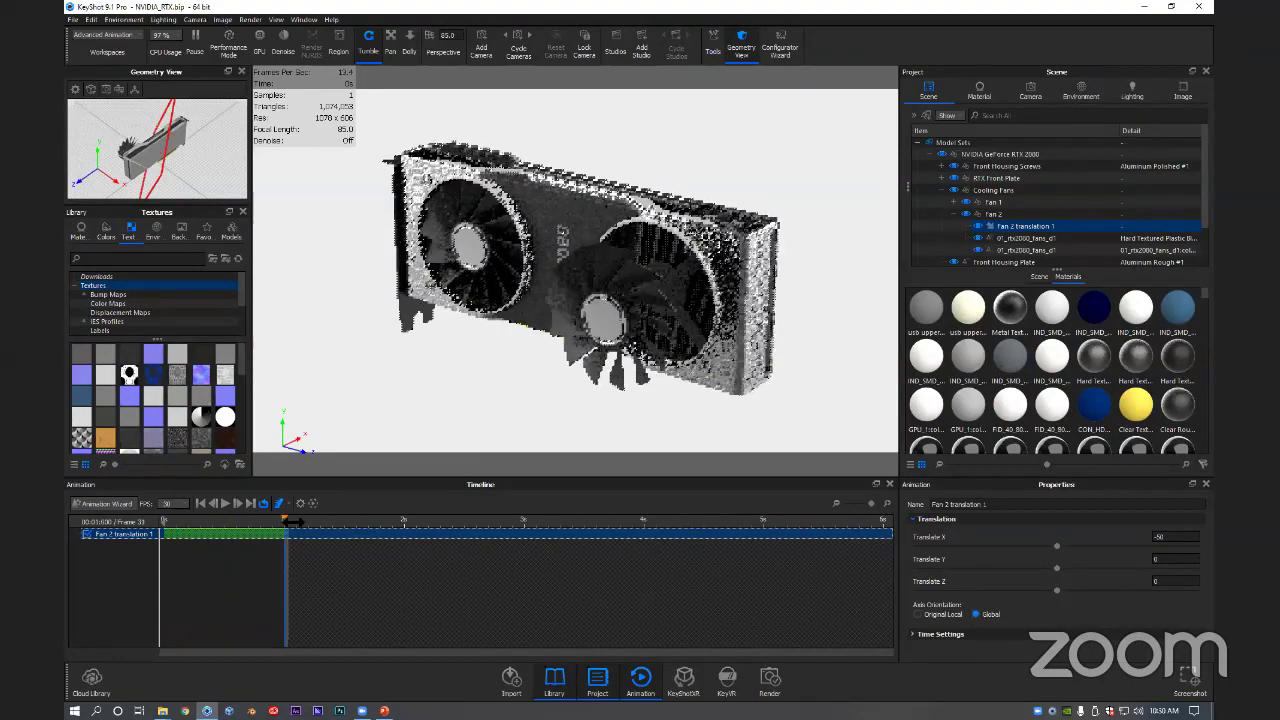
Step: Set the Fan 2 translation's Translate X to -75 and scrub the timeline to check the travel distance
click(1162, 538)
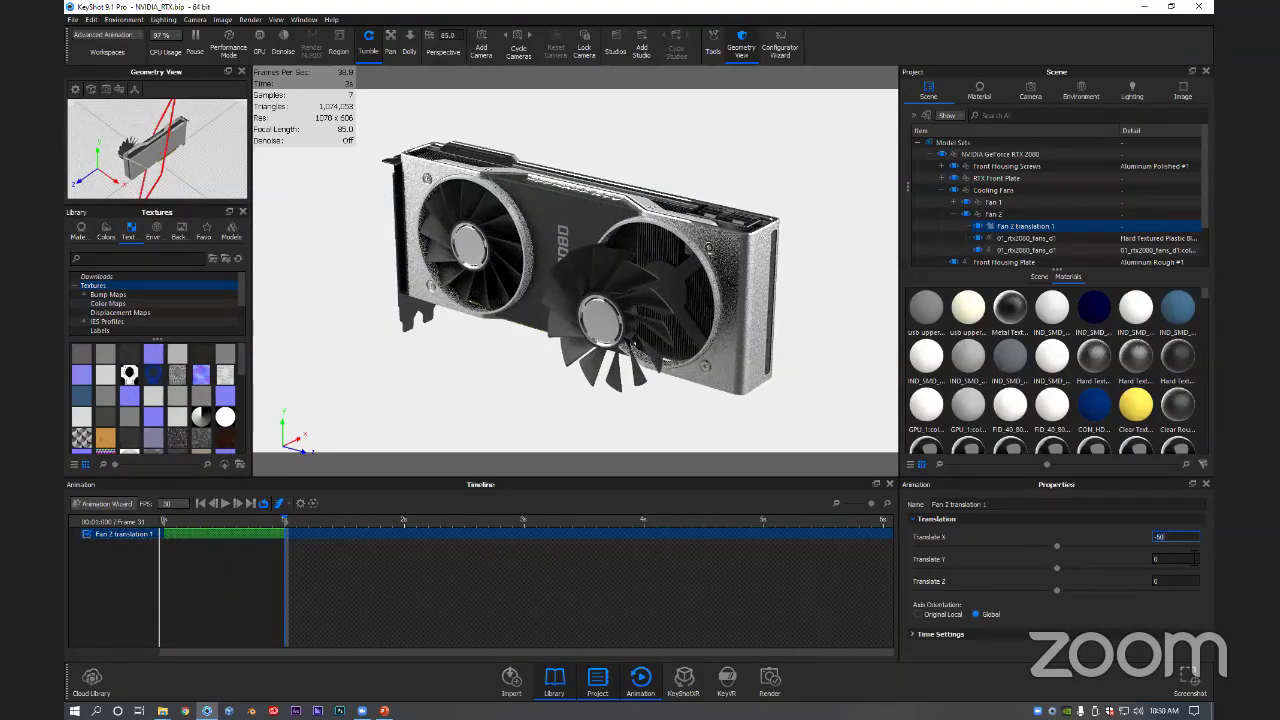
key(Return)
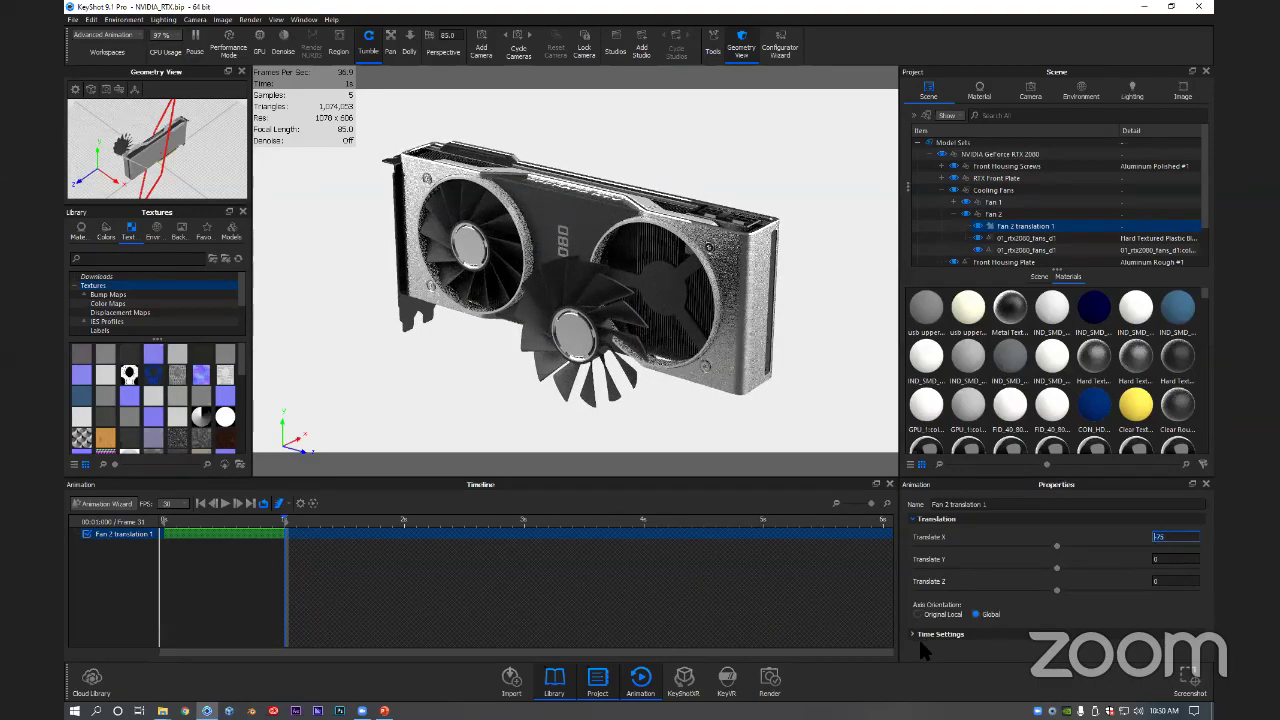
click(221, 520)
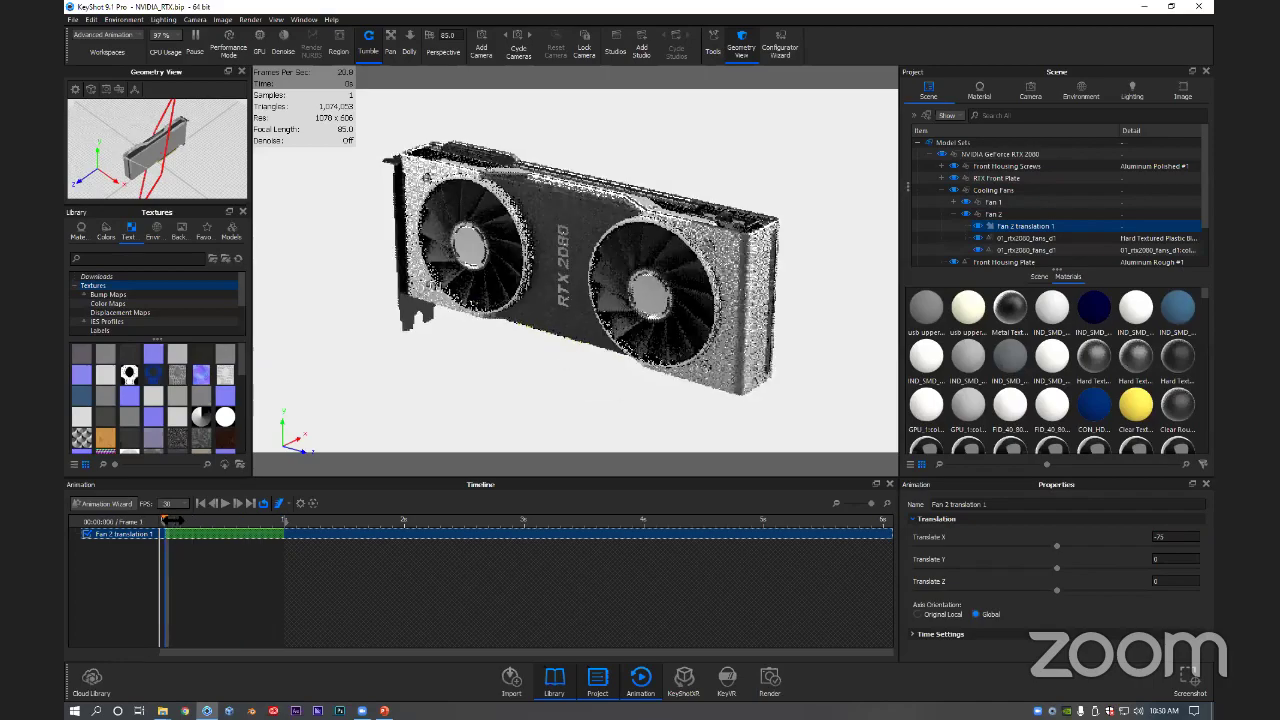
drag(245, 528, 287, 522)
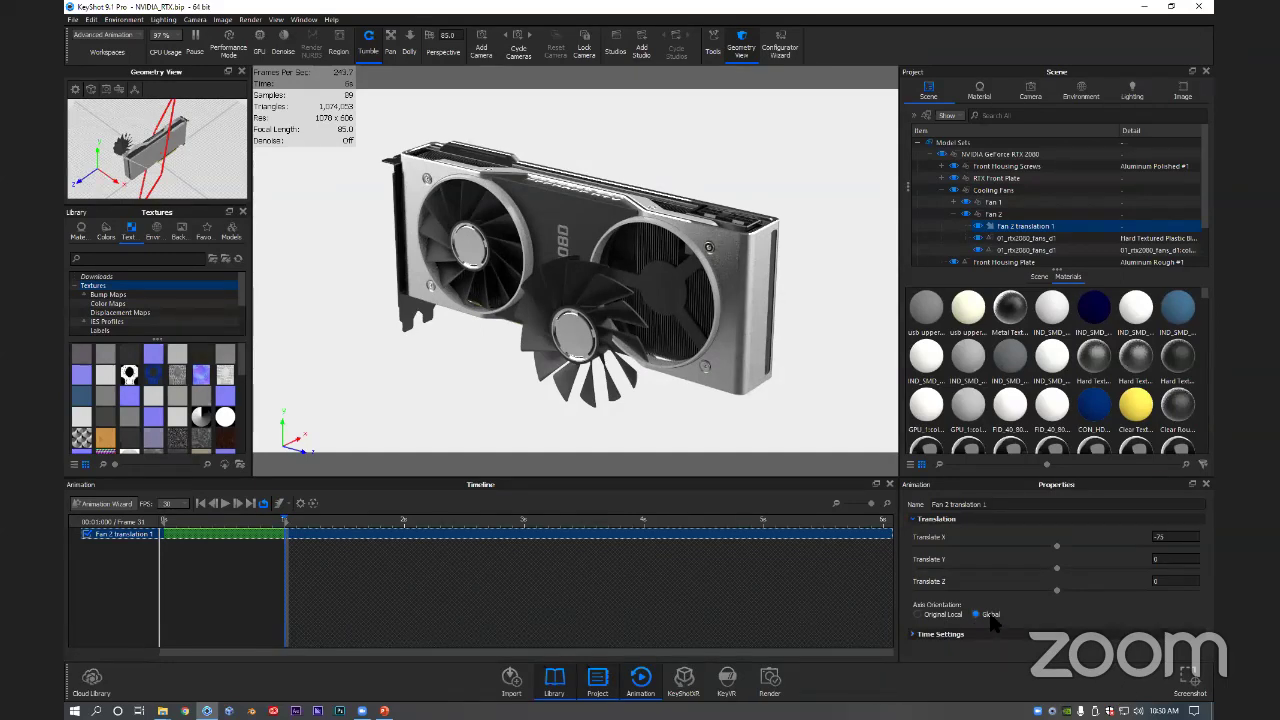
Step: Switch the Fan 2 translation's Motion Ease to Custom and shape its curve into a smooth S between start and end keys
click(921, 636)
scroll(925, 615, down, 1)
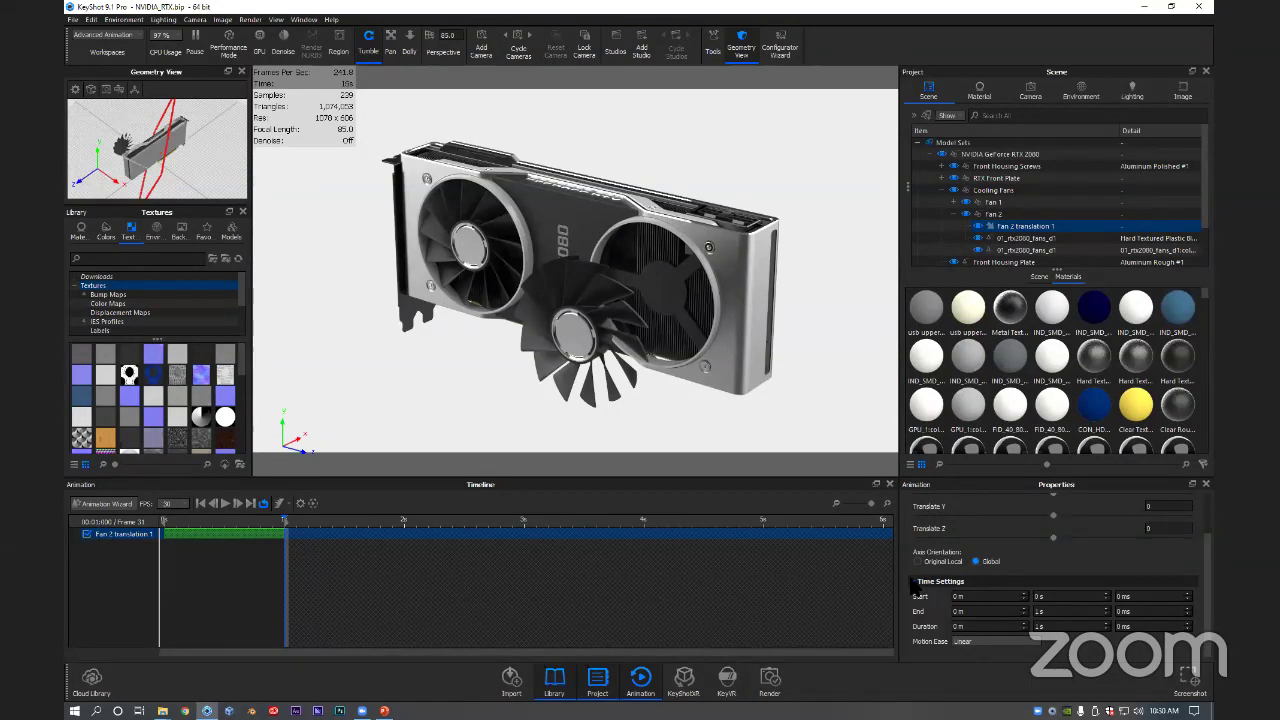
click(966, 644)
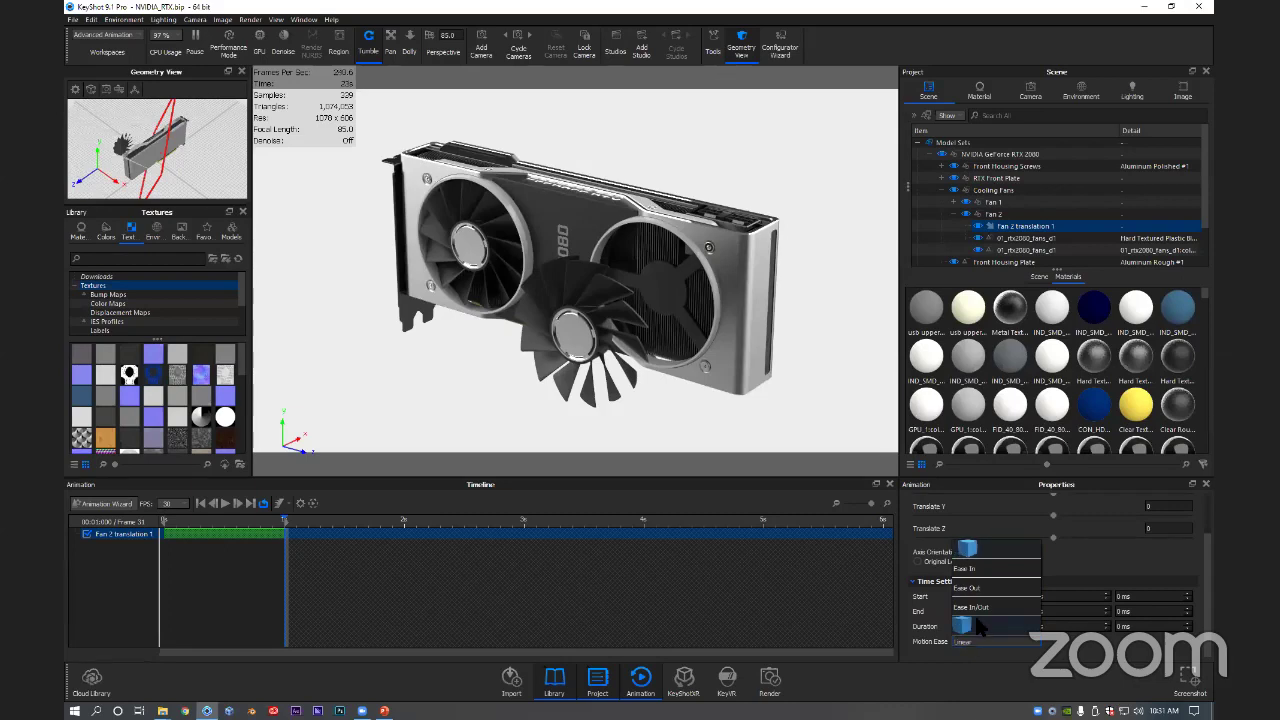
click(978, 625)
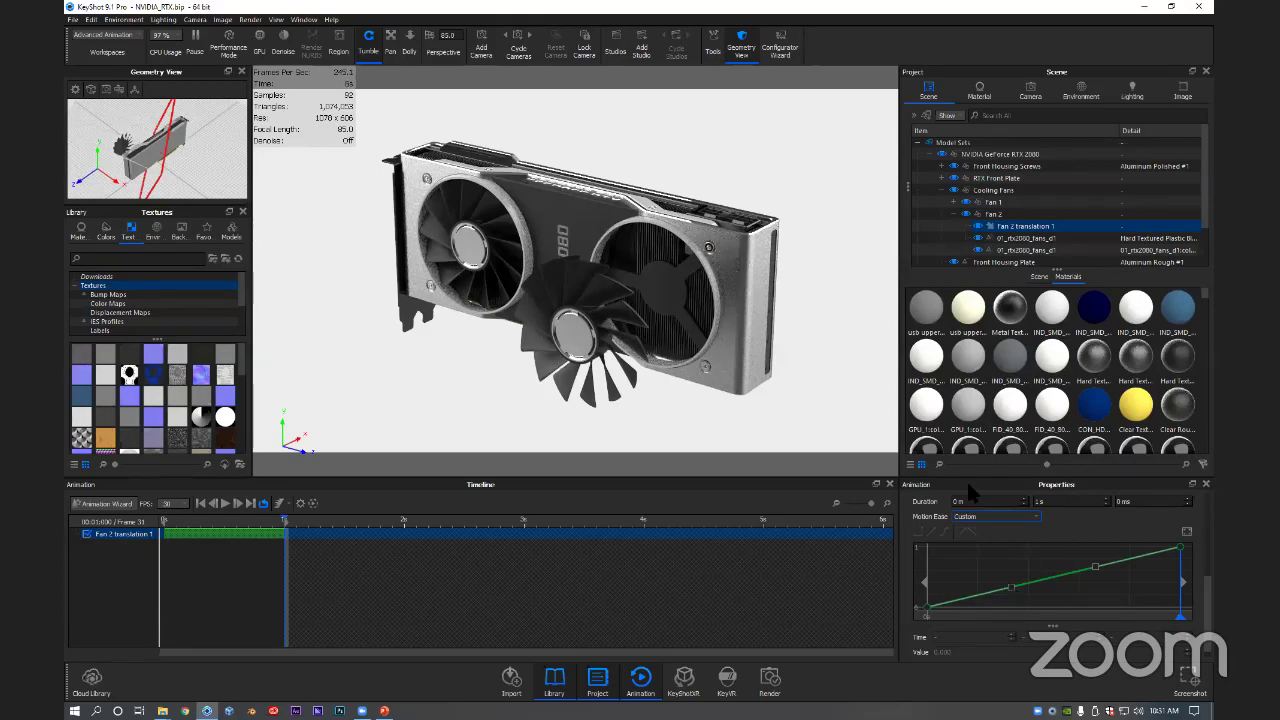
drag(1011, 588, 992, 551)
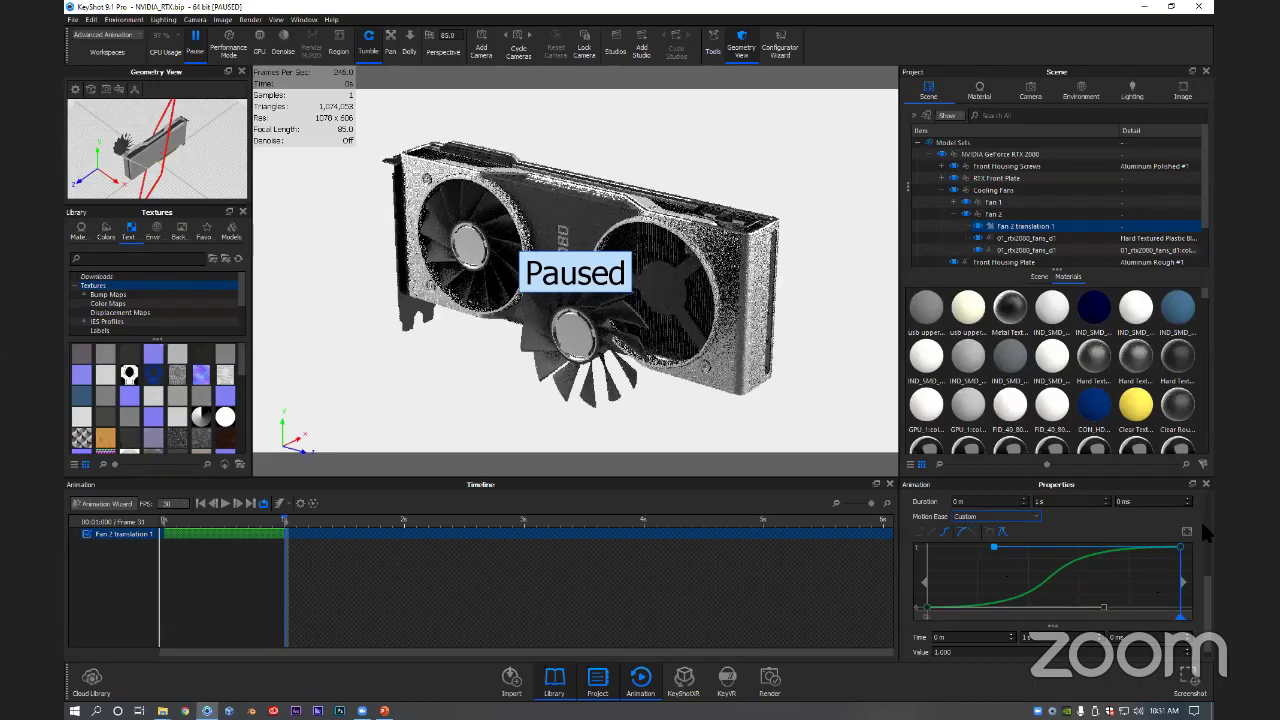
Step: Add a third key beyond the end of the translation's ease curve and place it at value 0, about 271 ms after the second key
scroll(1138, 563, down, 2)
scroll(1140, 567, down, 2)
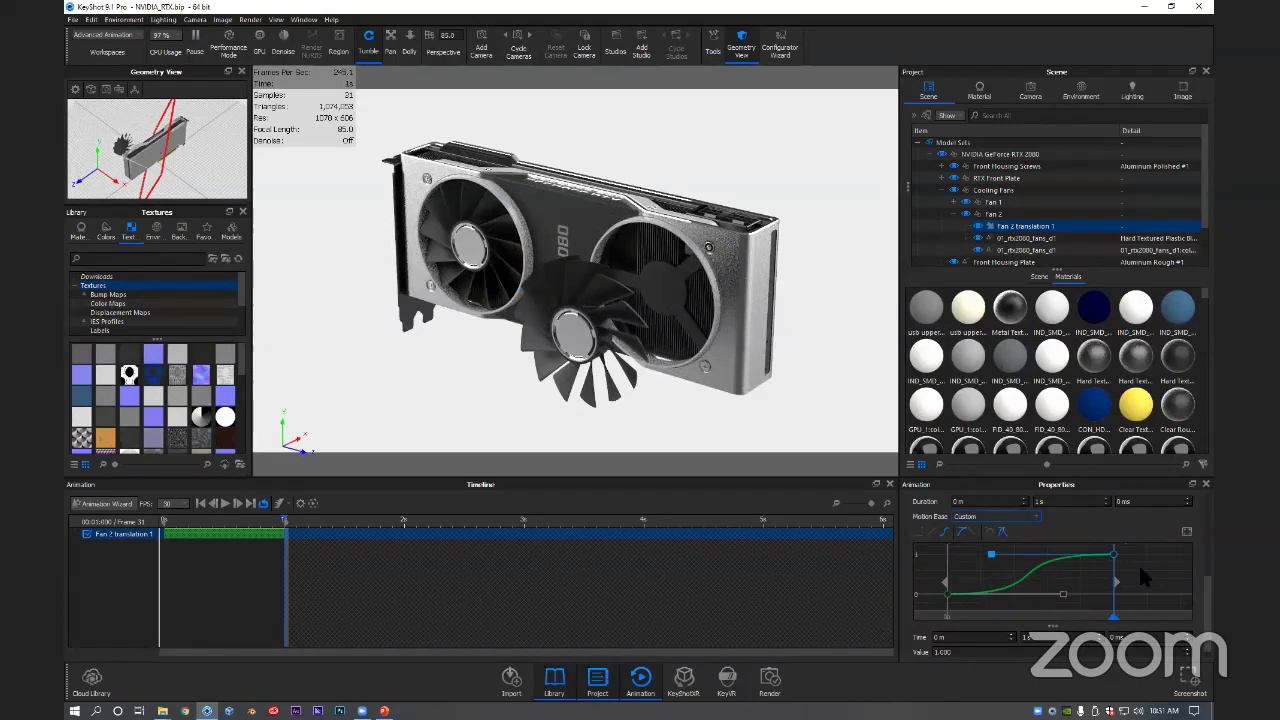
mouse_move(1154, 580)
middle_down()
mouse_move(1110, 581)
mouse_move(1133, 580)
middle_up()
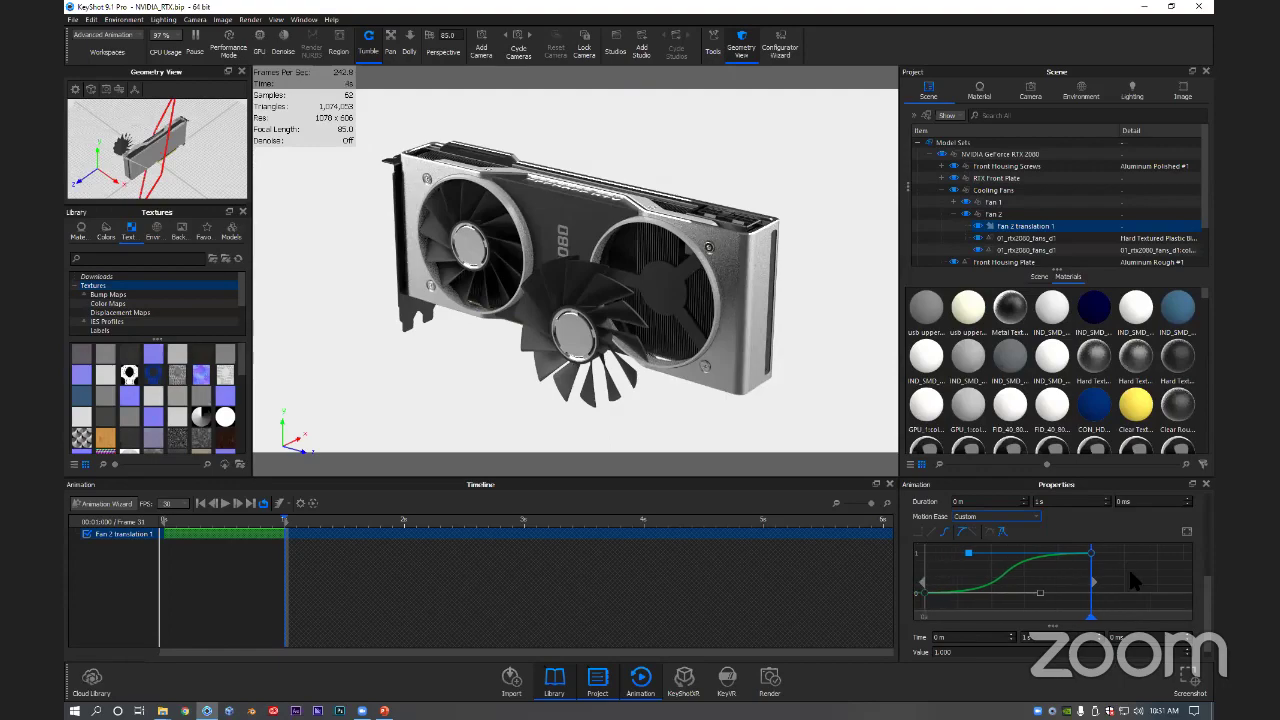
right_click(1144, 566)
click(1157, 571)
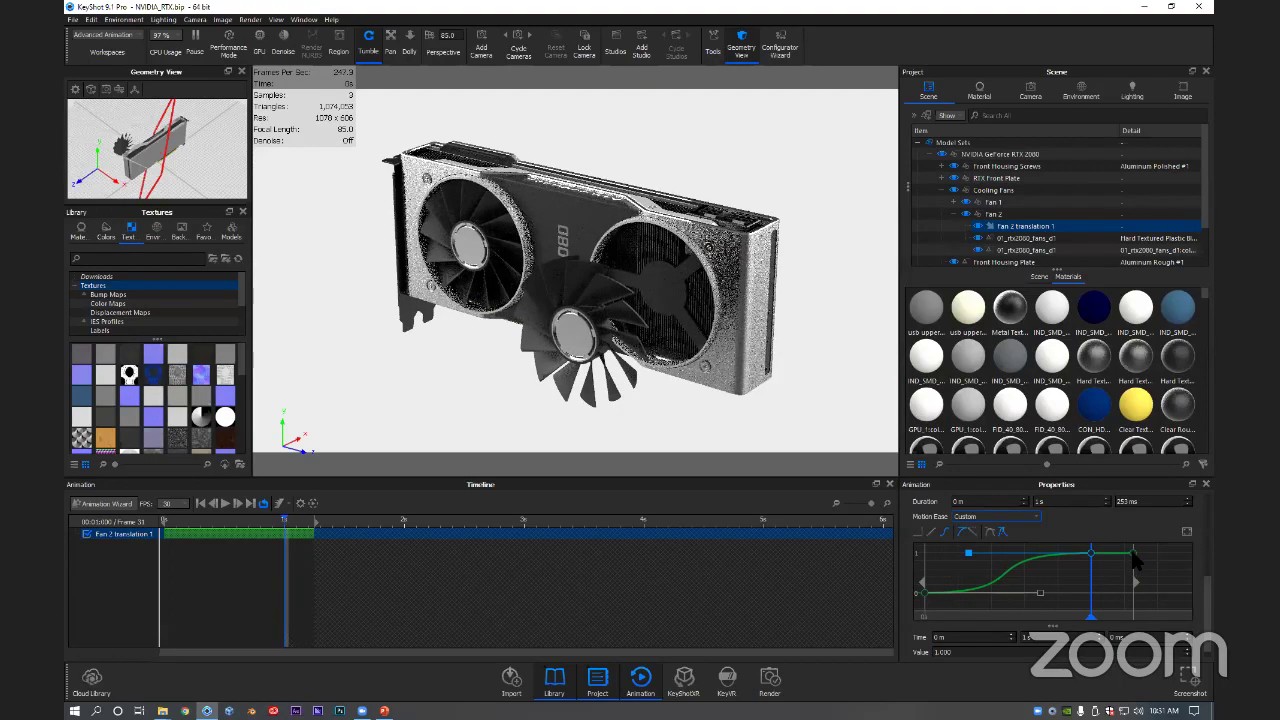
drag(1131, 560, 1136, 593)
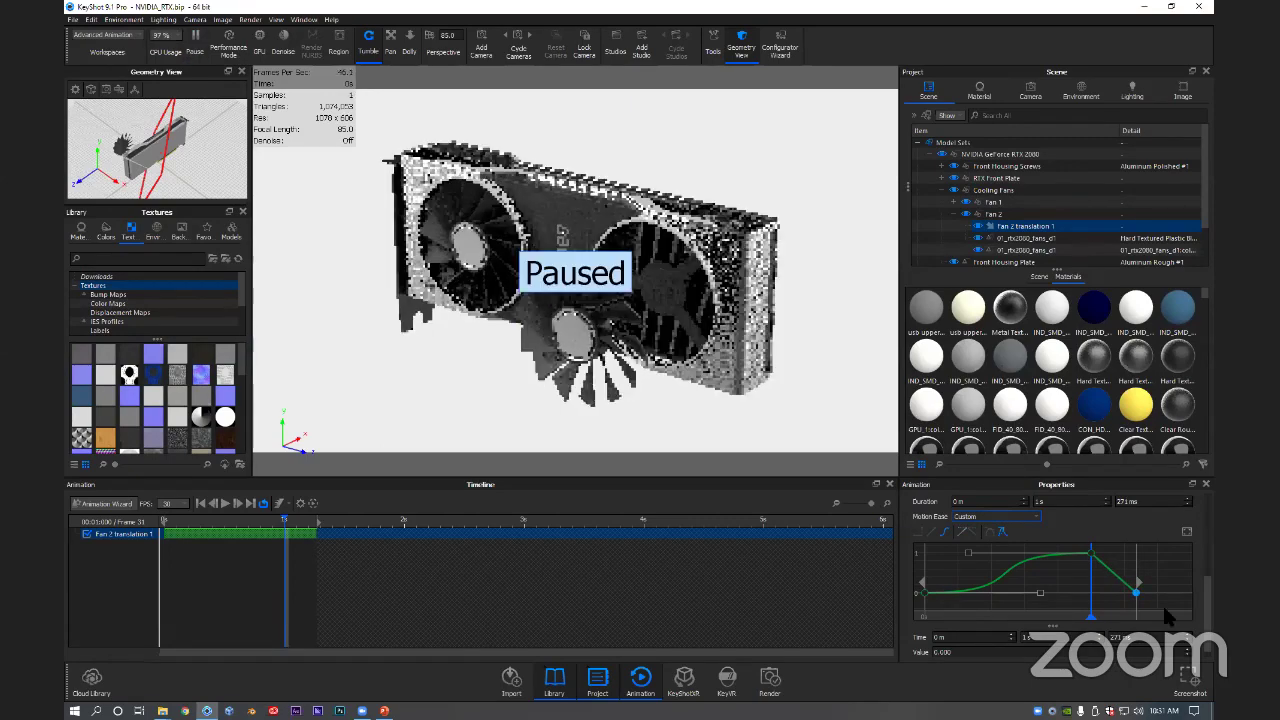
Step: Smooth the return segment of the ease curve by easing the last key and extending the peak key's outgoing handle
click(962, 529)
drag(1133, 593, 1117, 593)
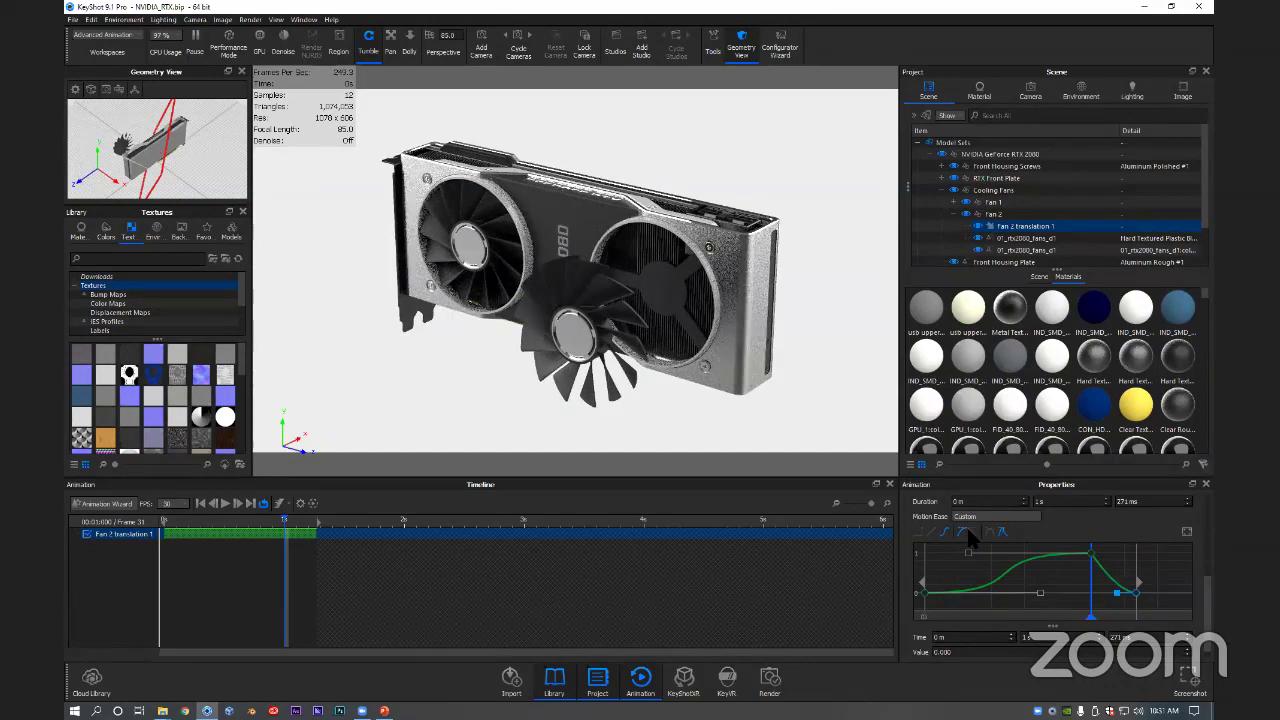
click(1090, 553)
drag(1101, 552, 1125, 553)
click(1125, 554)
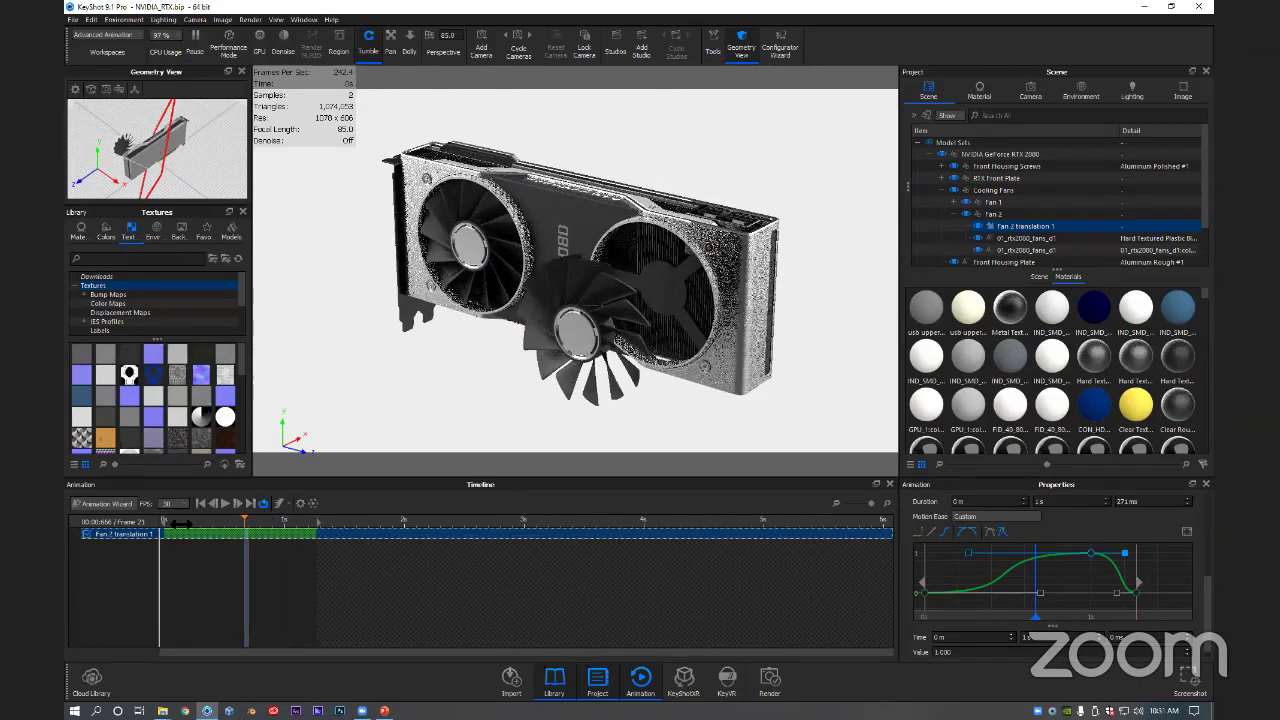
Step: Scrub the timeline through the Fan 2 translation to check its out-and-back motion, returning to the start
drag(255, 521, 320, 530)
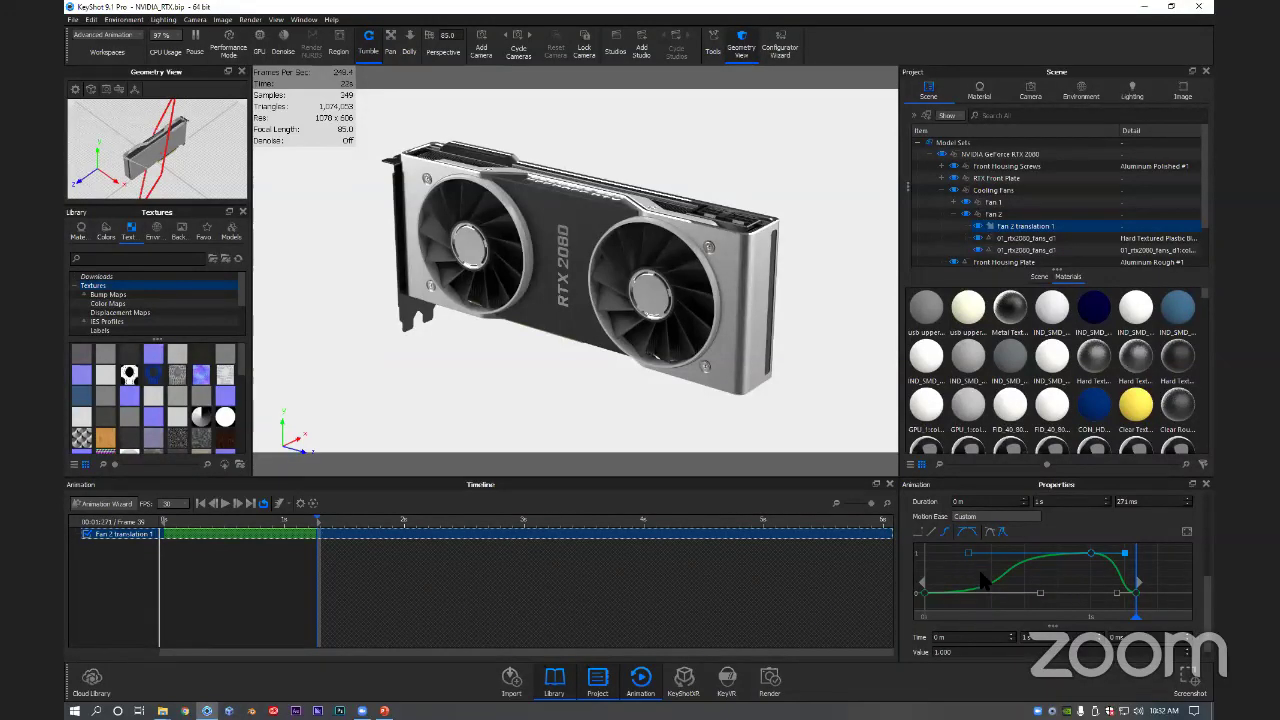
right_click(1057, 576)
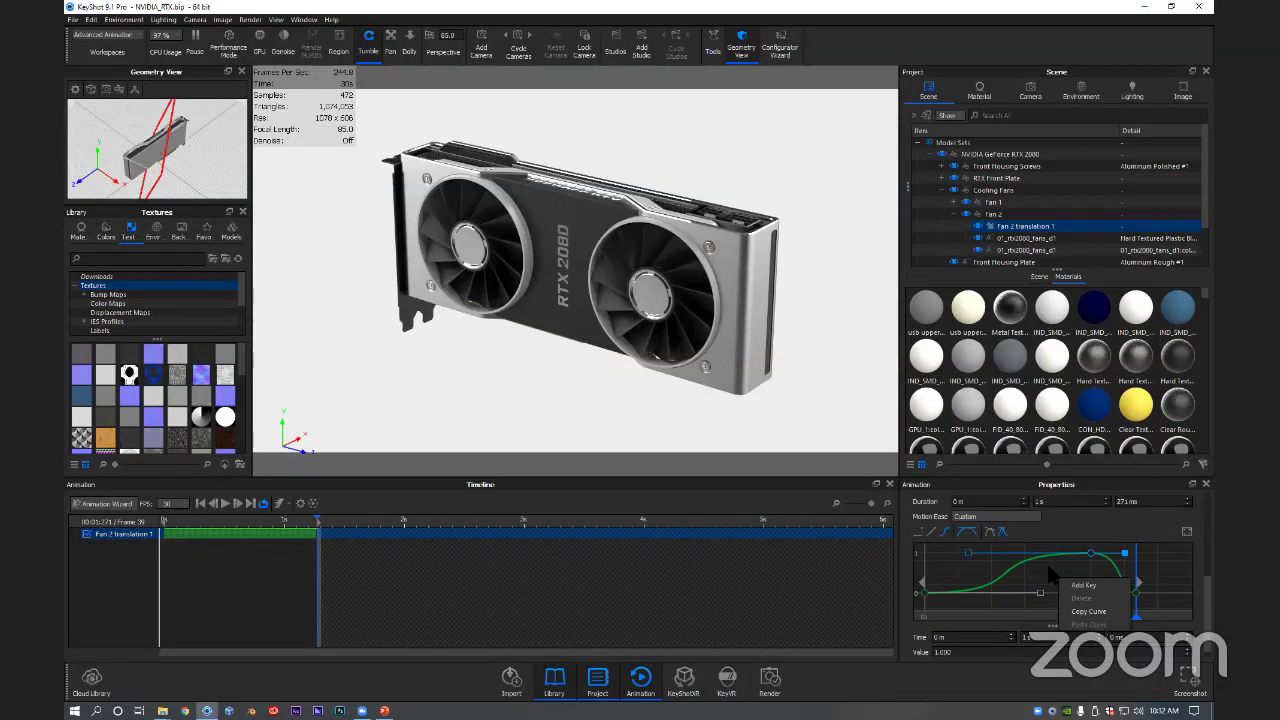
click(1046, 561)
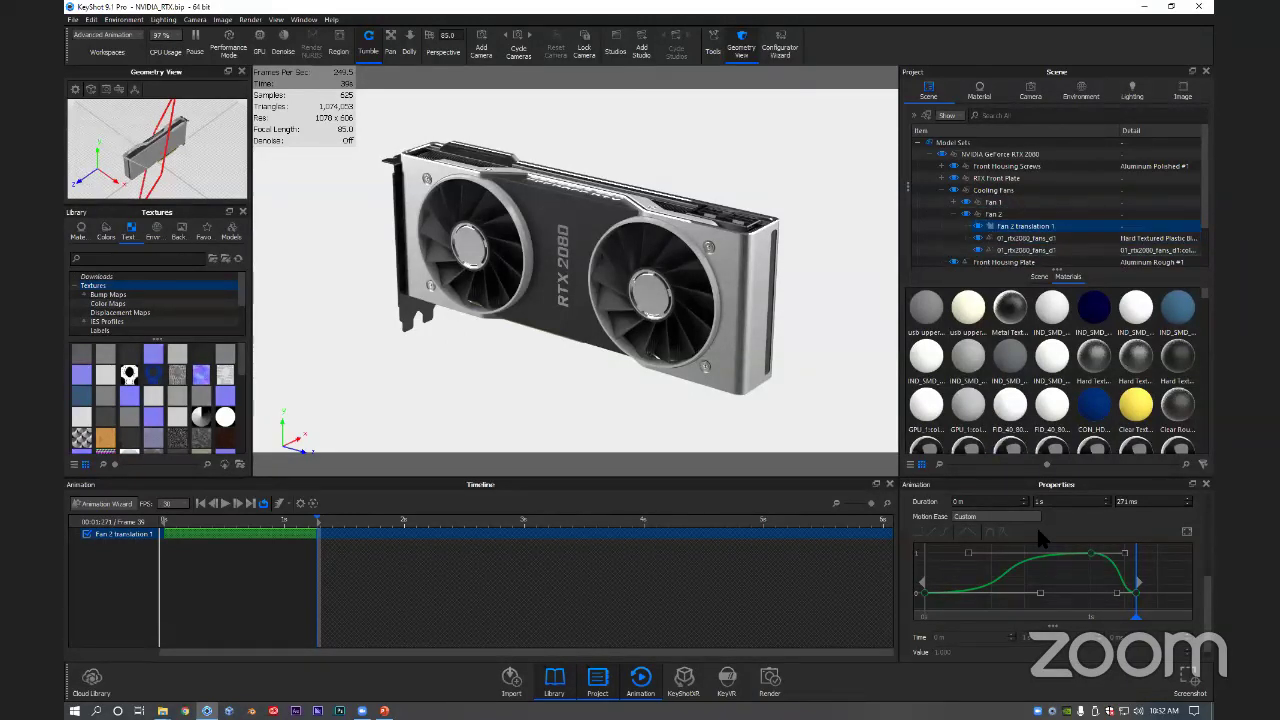
drag(317, 522, 167, 527)
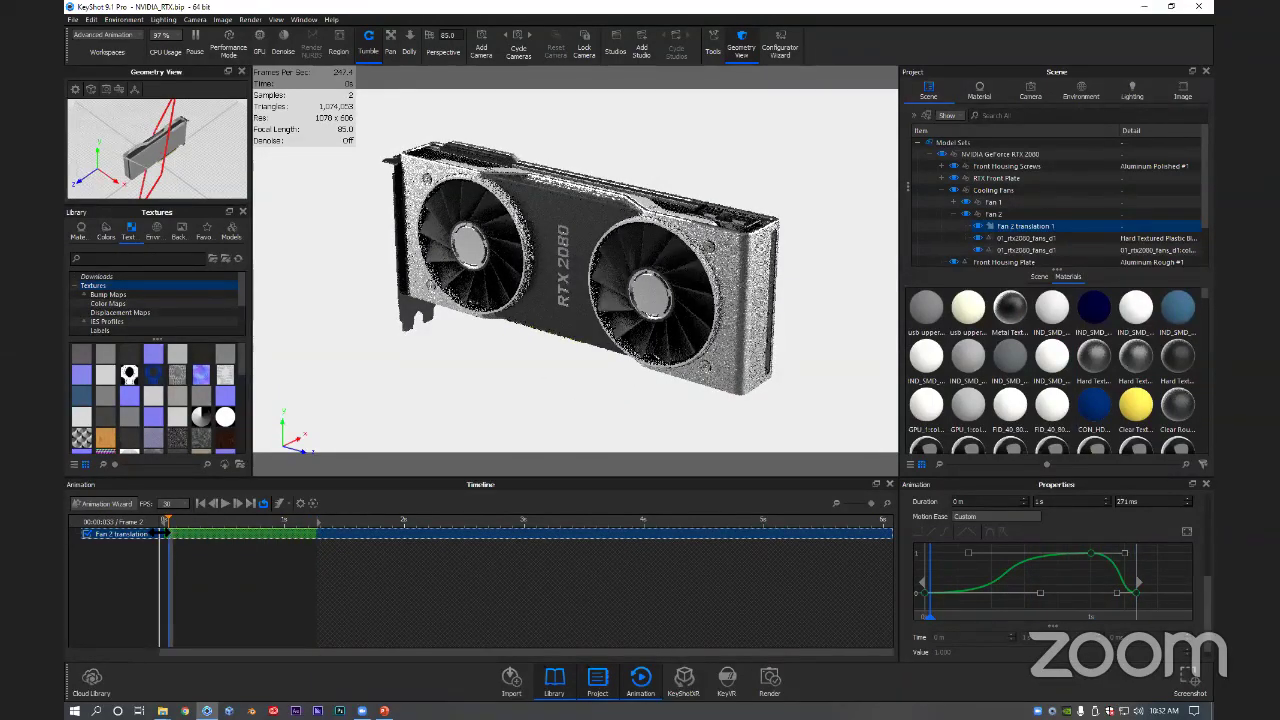
Step: Add a Rotation animation to the Fan 2 group
right_click(993, 214)
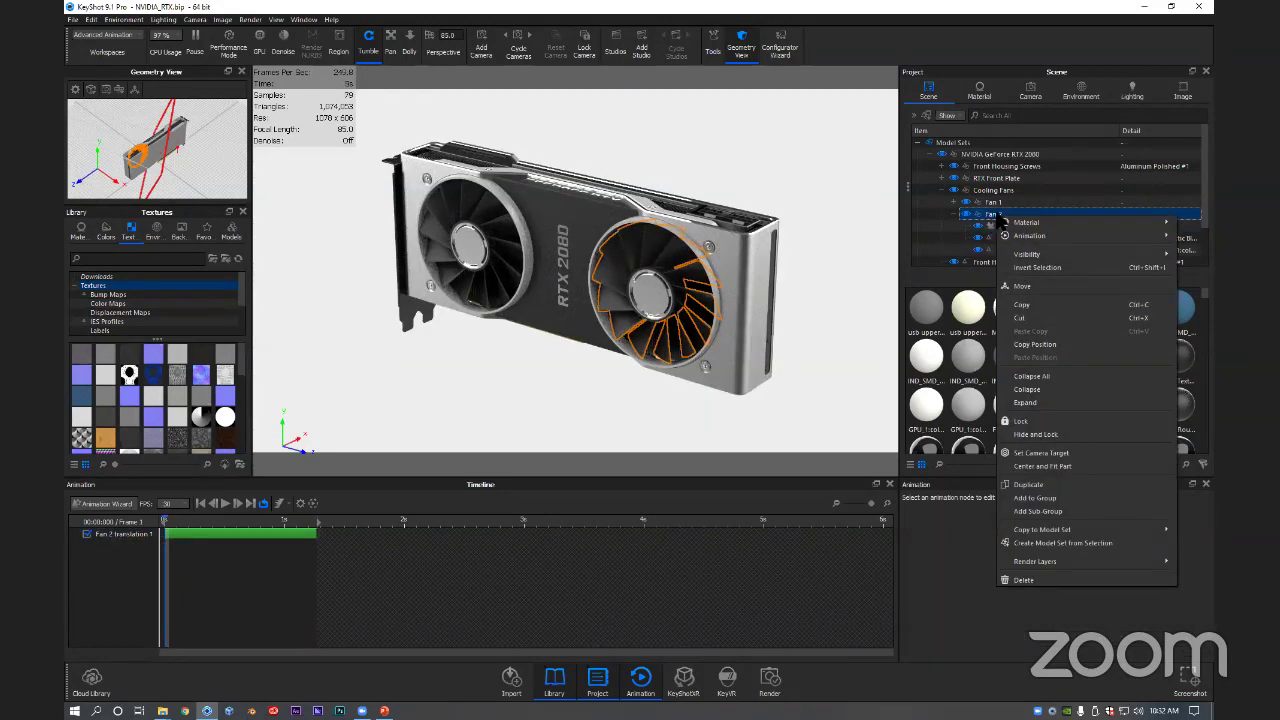
mouse_move(1022, 240)
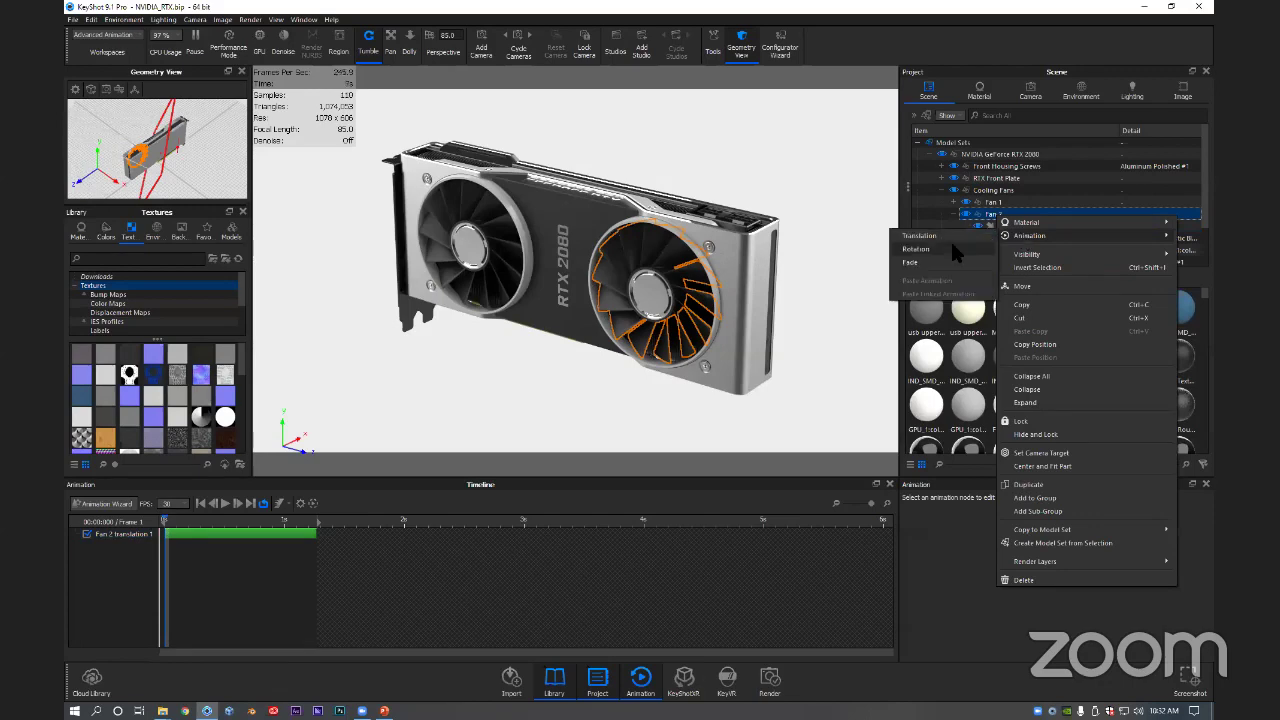
click(950, 239)
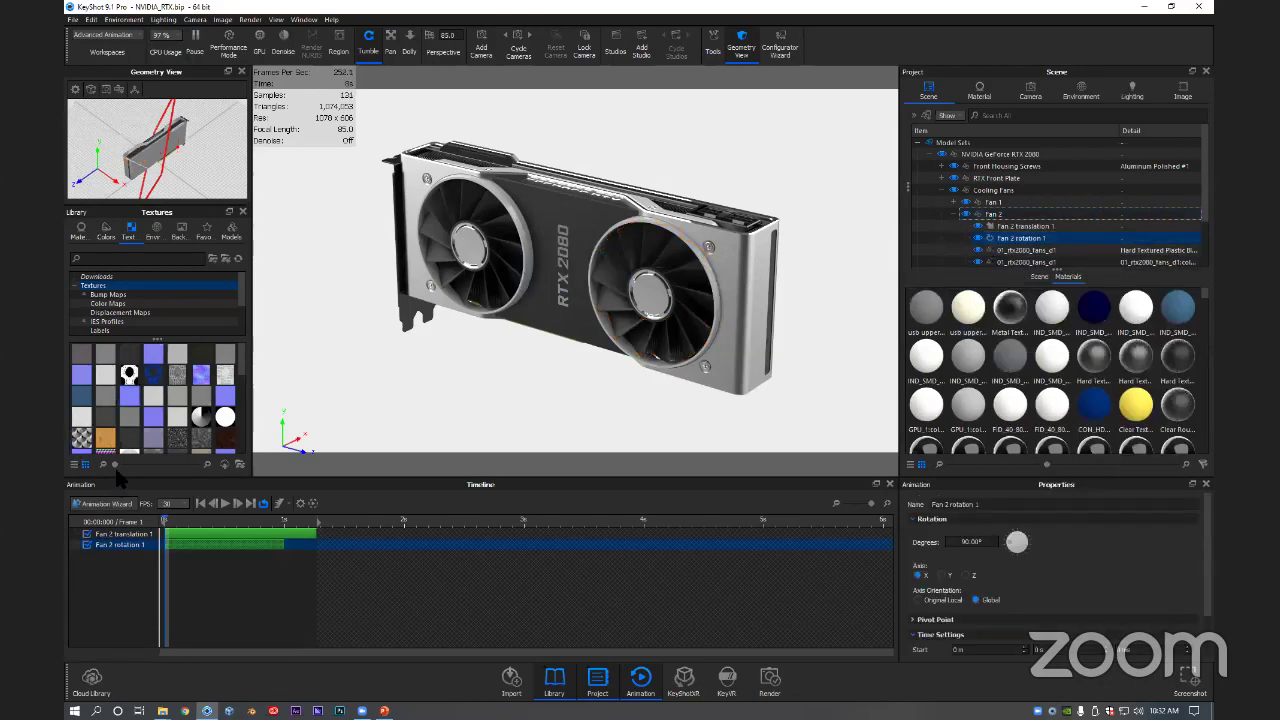
click(106, 503)
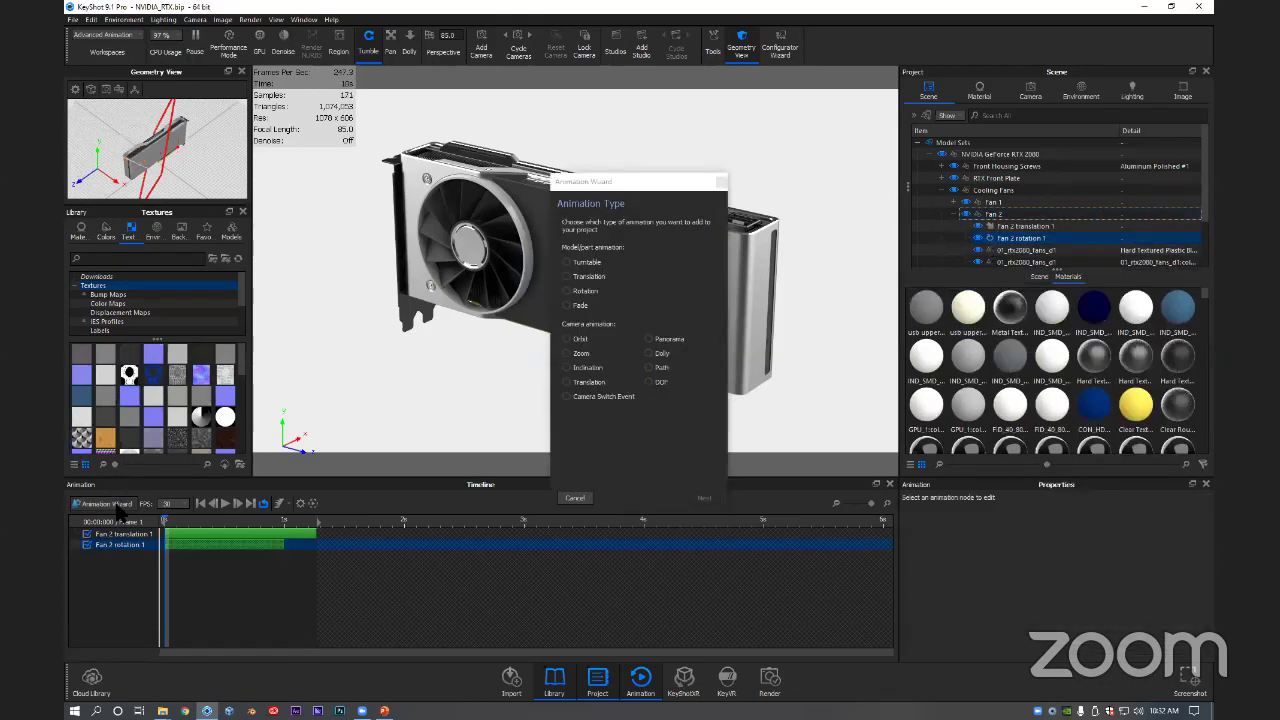
click(721, 182)
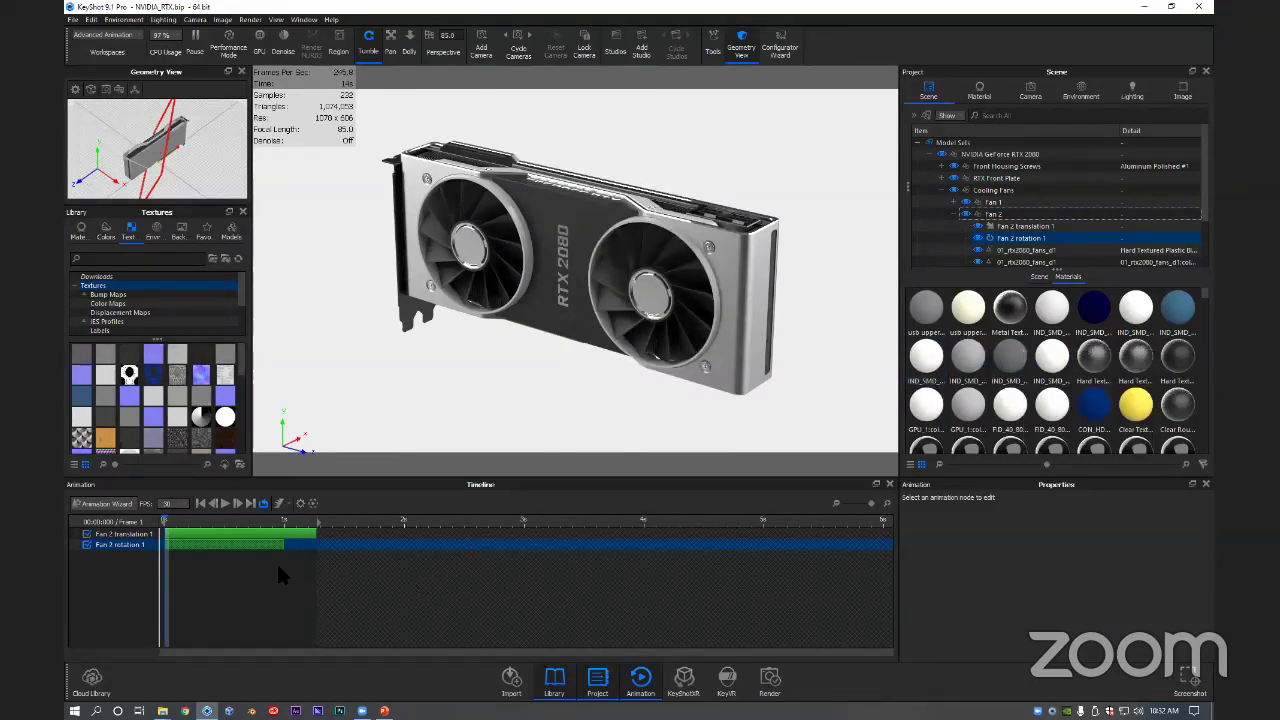
Step: Extend the Fan 2 rotation on the timeline to match the translation's end, and scrub back to the start
drag(287, 546, 319, 546)
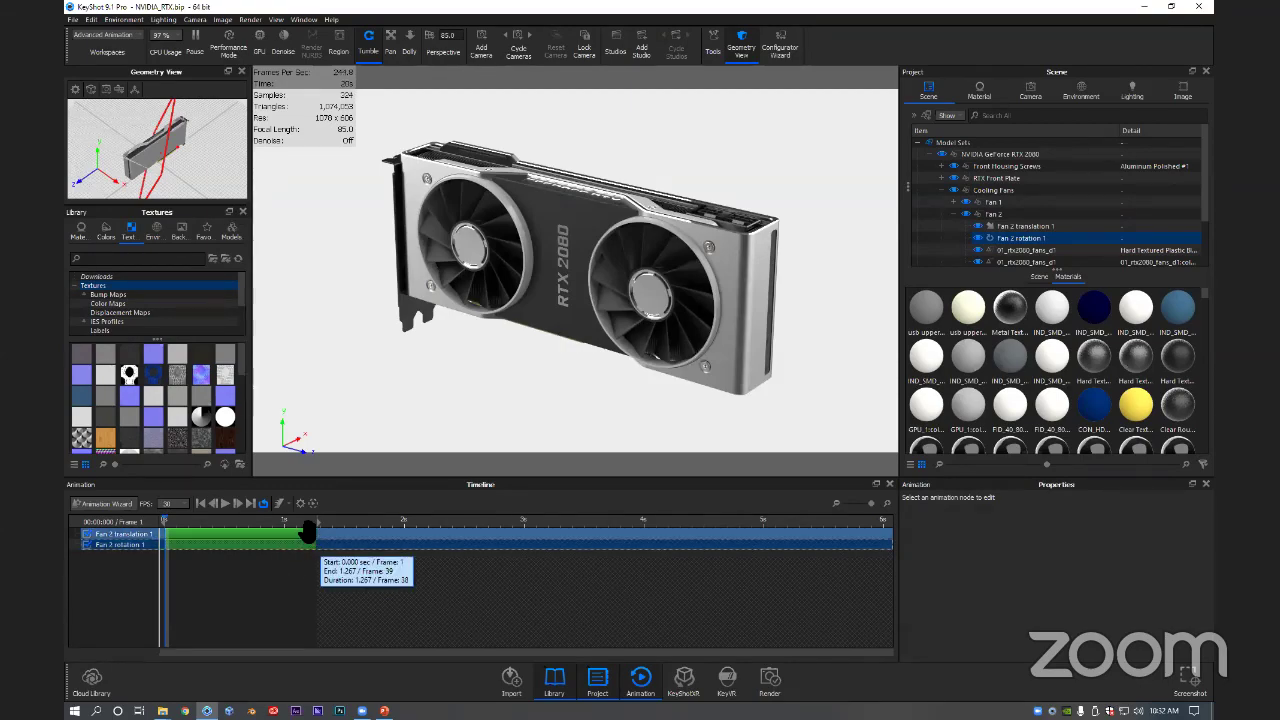
click(288, 522)
drag(269, 528, 162, 531)
click(212, 561)
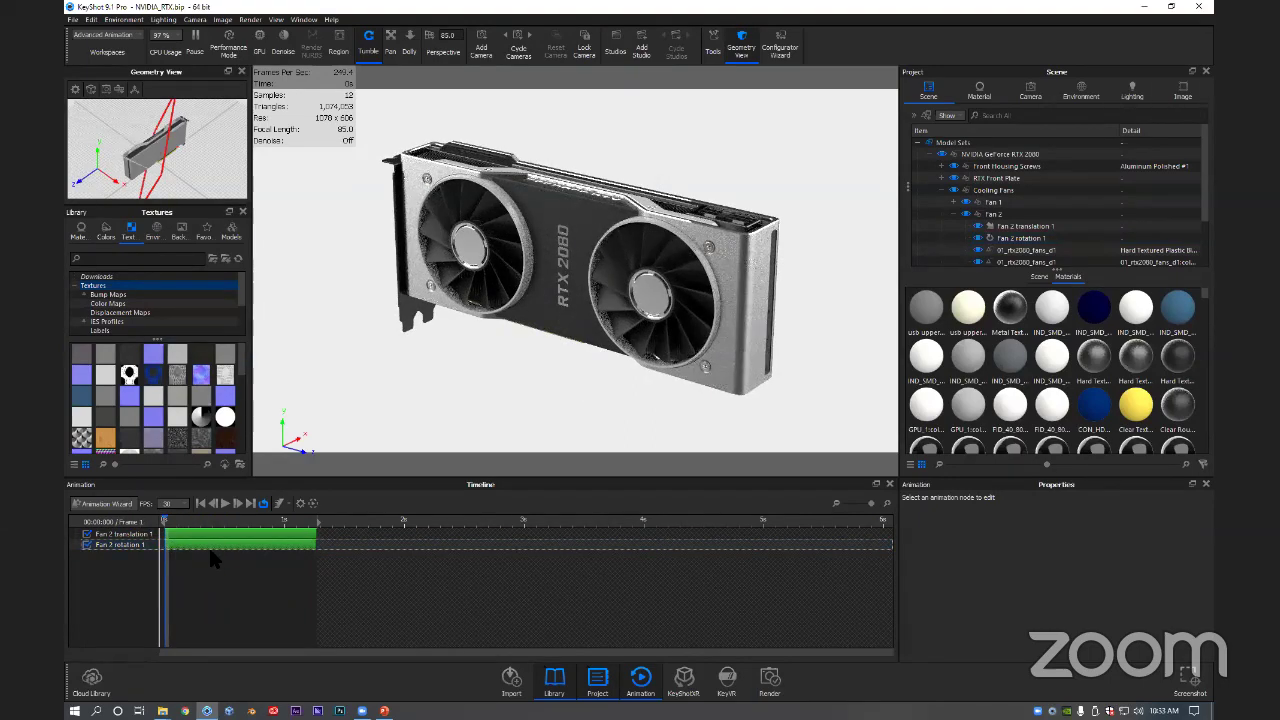
click(212, 547)
drag(251, 522, 163, 521)
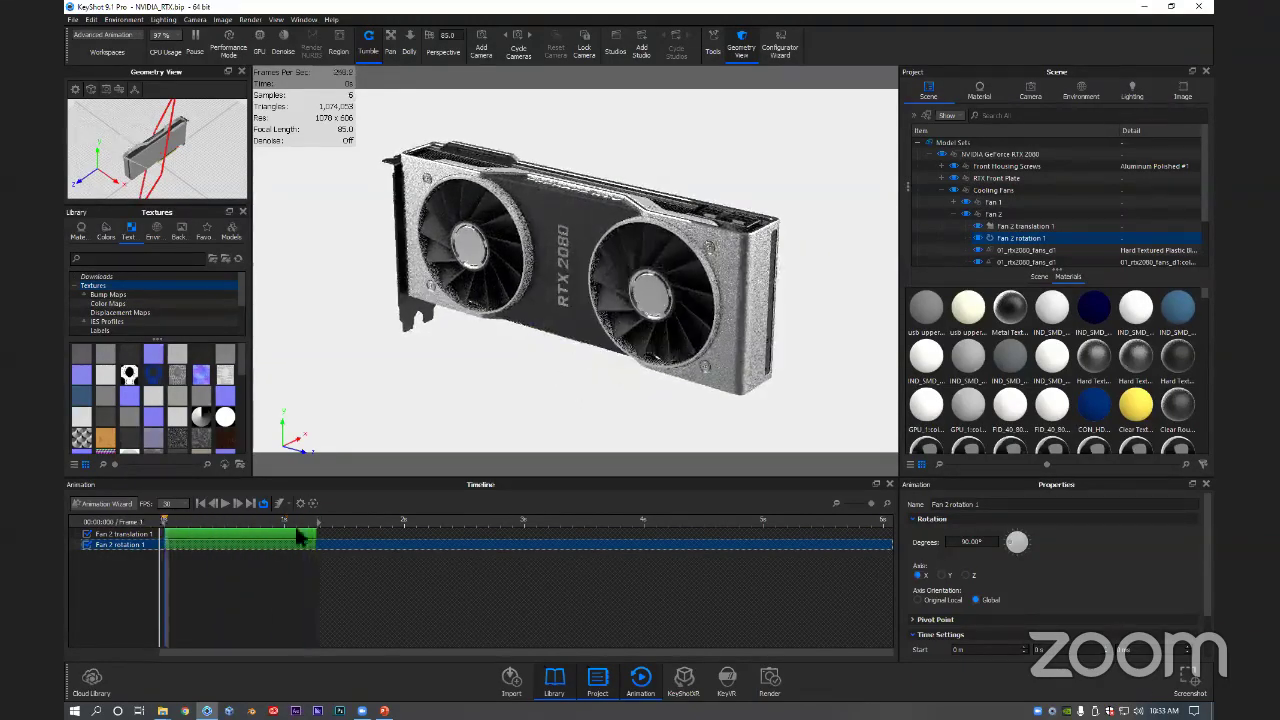
click(323, 533)
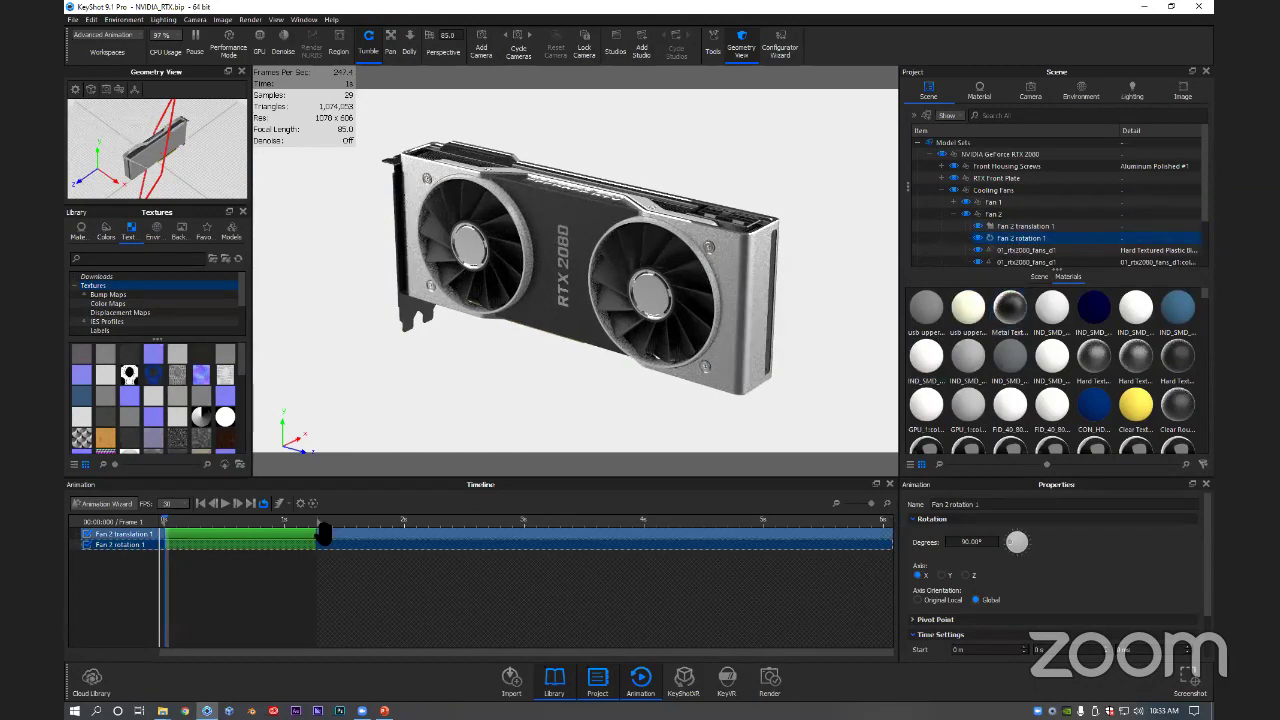
Step: Copy the custom motion ease curve from the Fan 2 translation
click(288, 536)
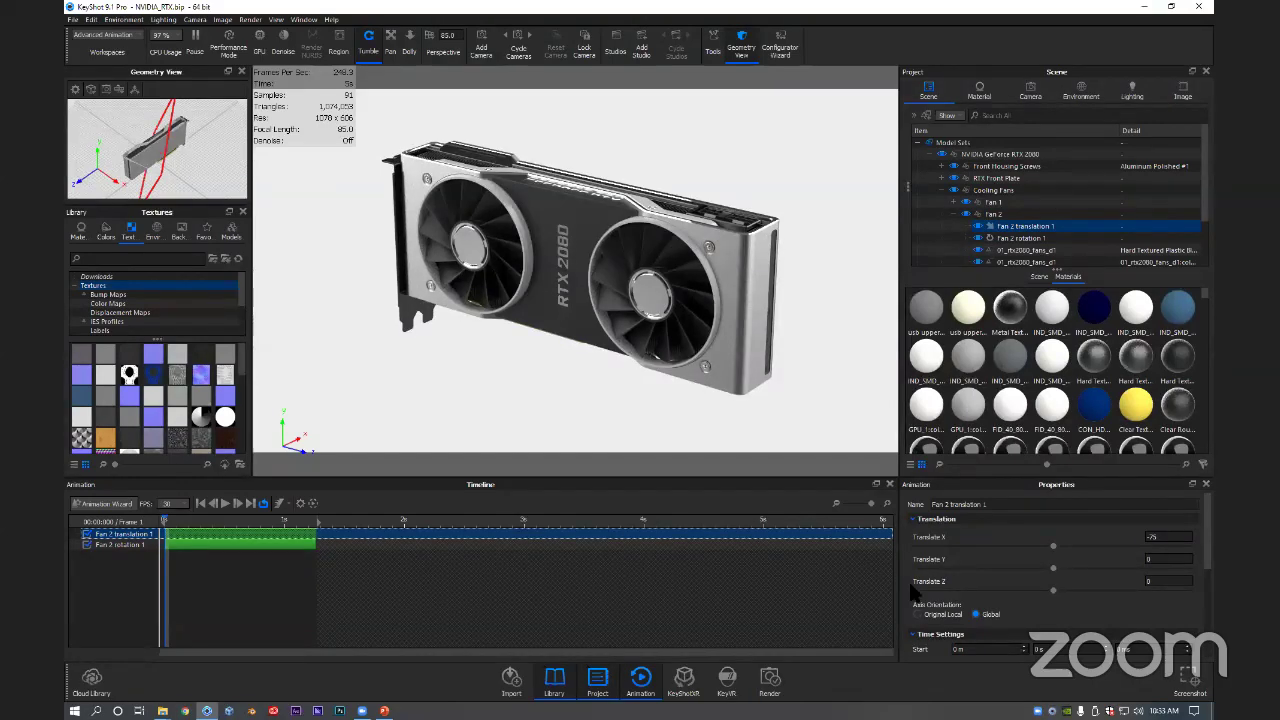
scroll(960, 600, down, 5)
right_click(970, 604)
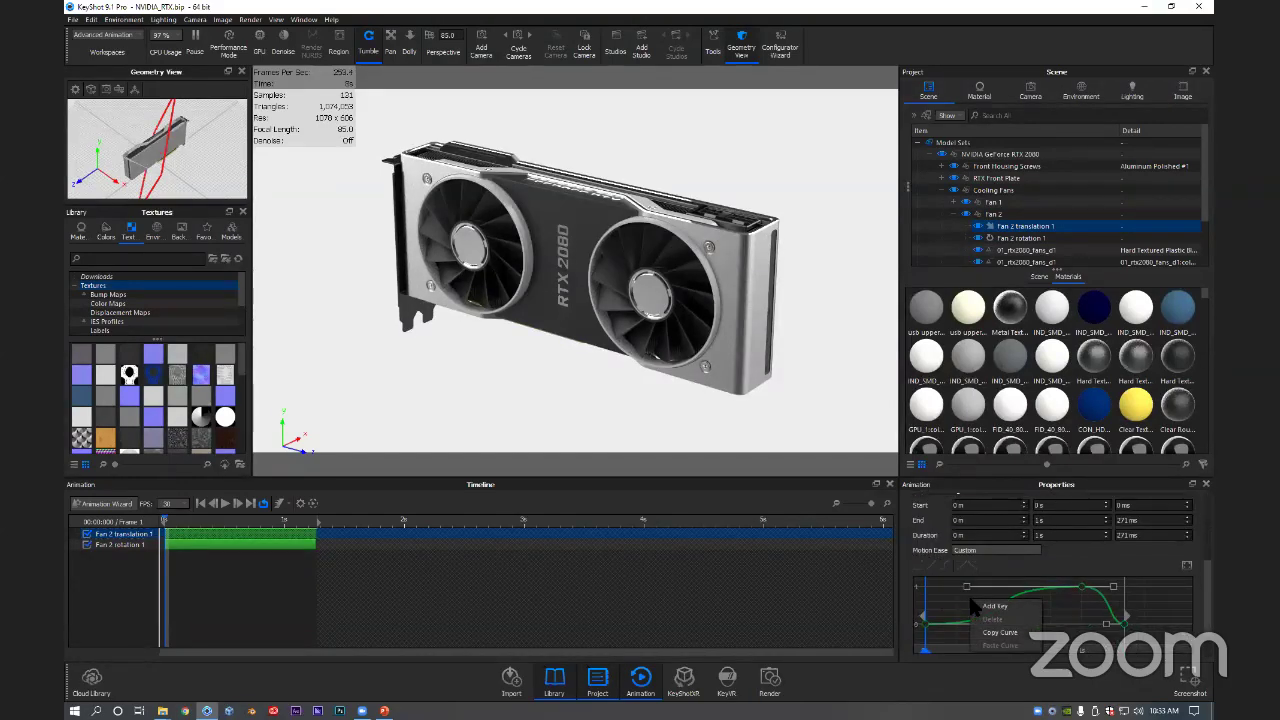
click(995, 633)
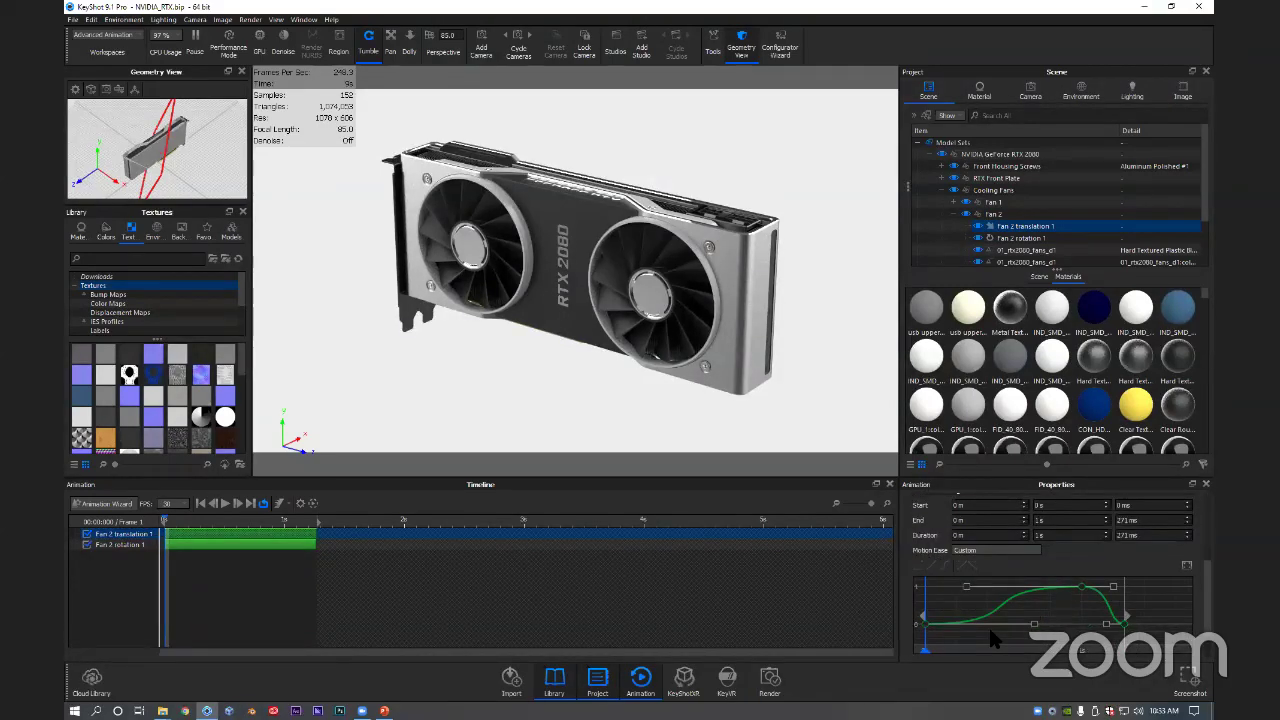
Step: Set the Fan 2 rotation's angle to 360 degrees
click(285, 546)
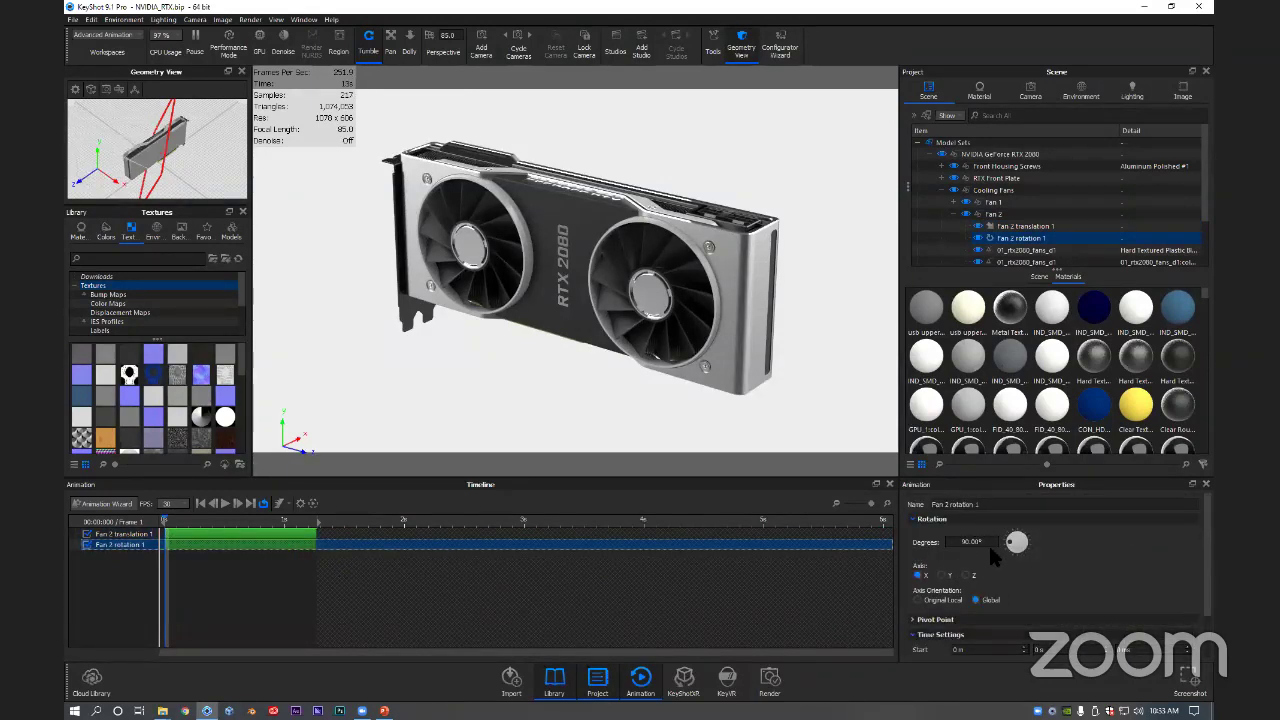
drag(998, 541, 908, 543)
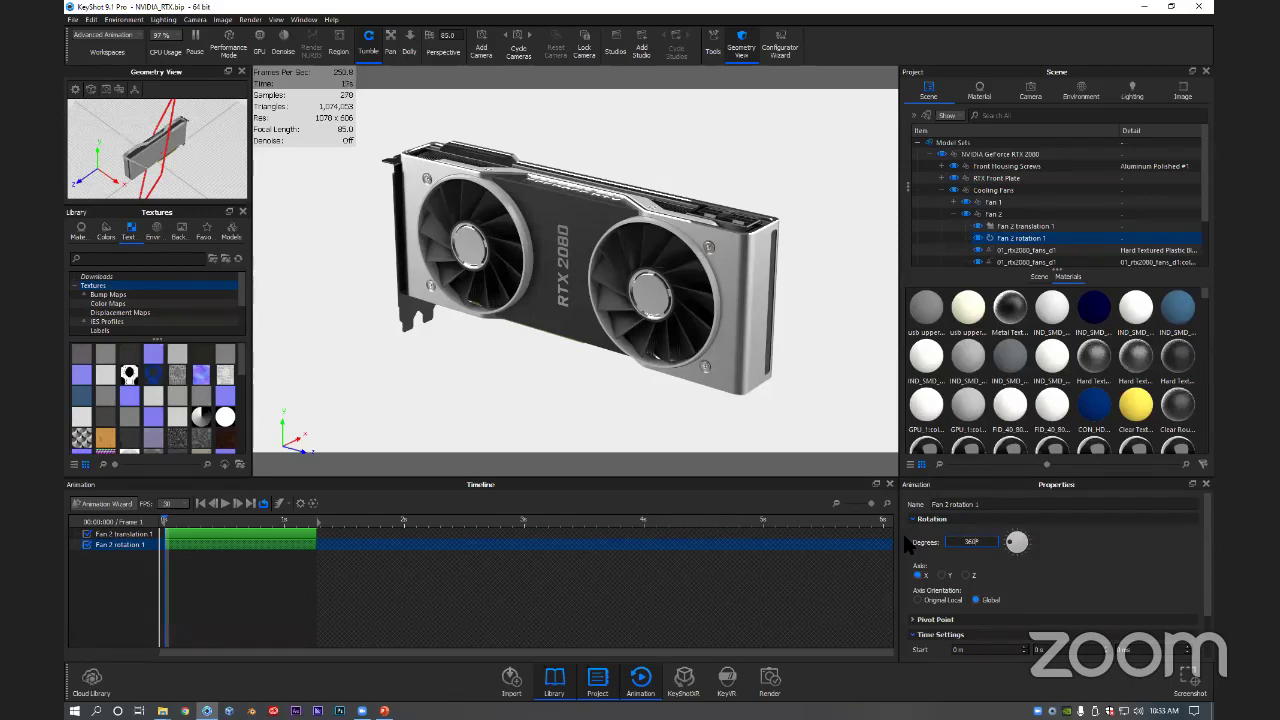
text(360)
key(Return)
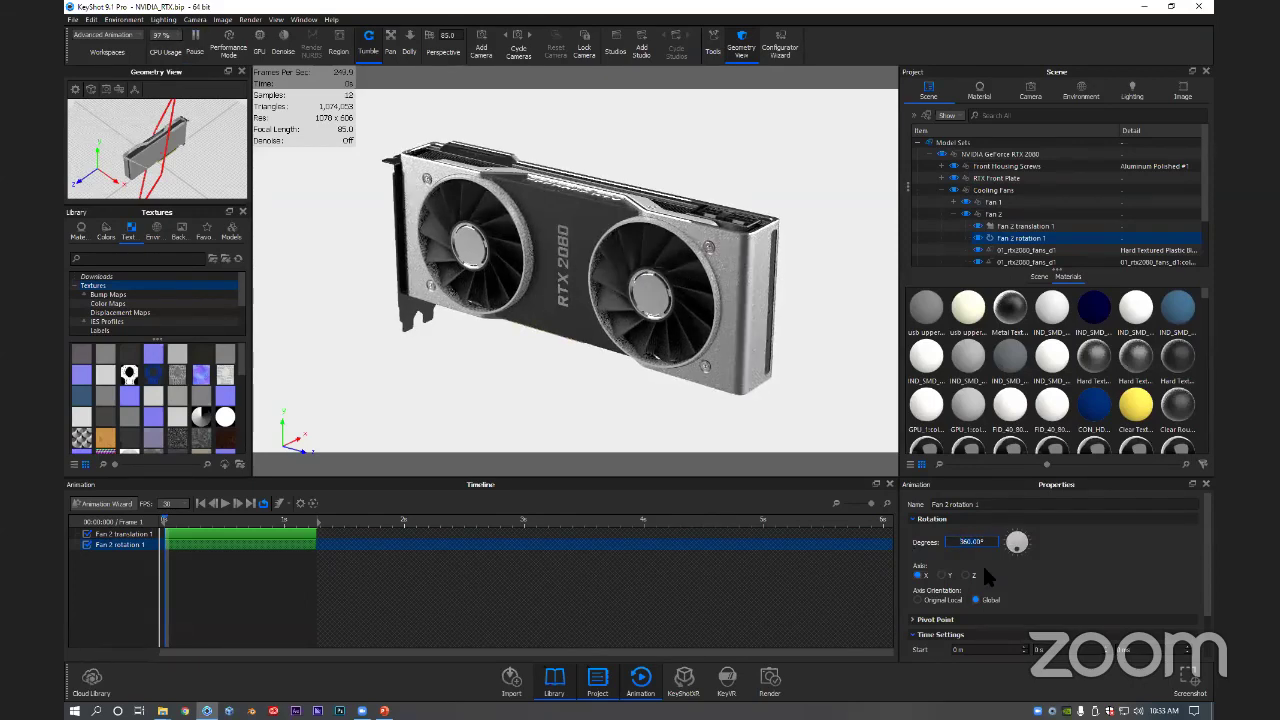
Step: Set the Fan 2 rotation's motion ease to Custom, paste the copied curve into it, and scrub the timeline to preview
scroll(933, 560, down, 3)
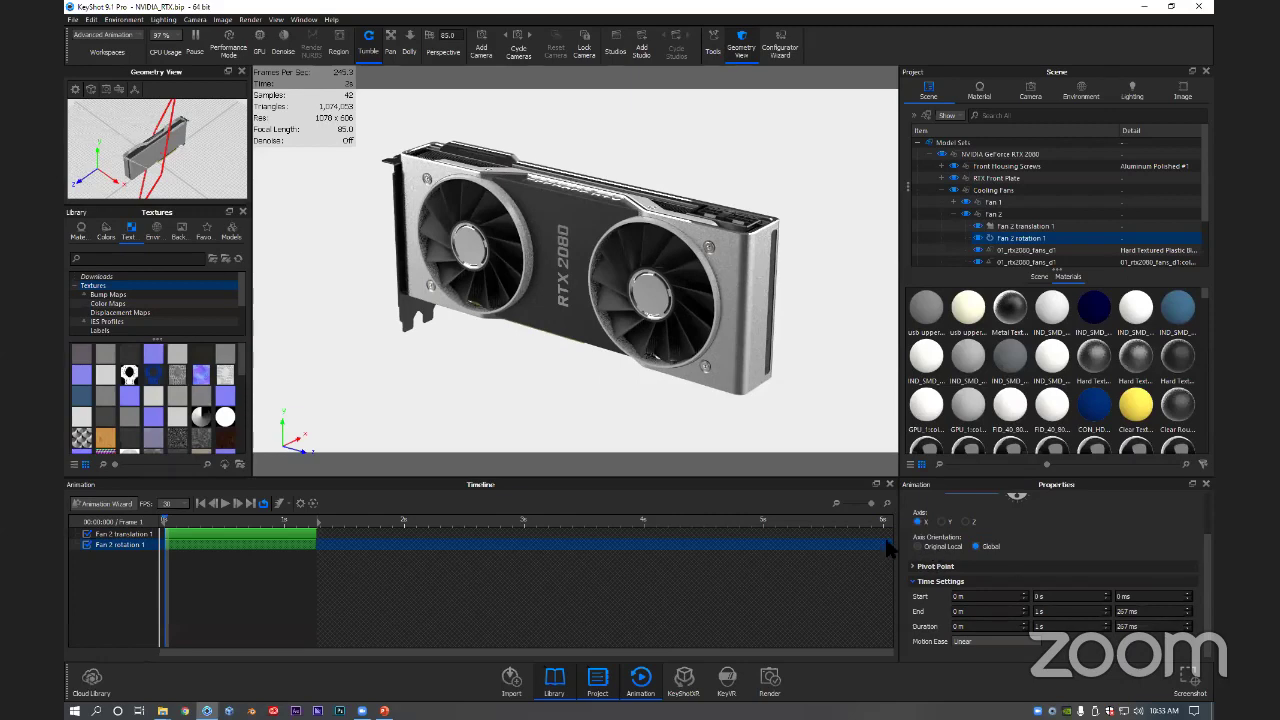
click(968, 643)
click(972, 626)
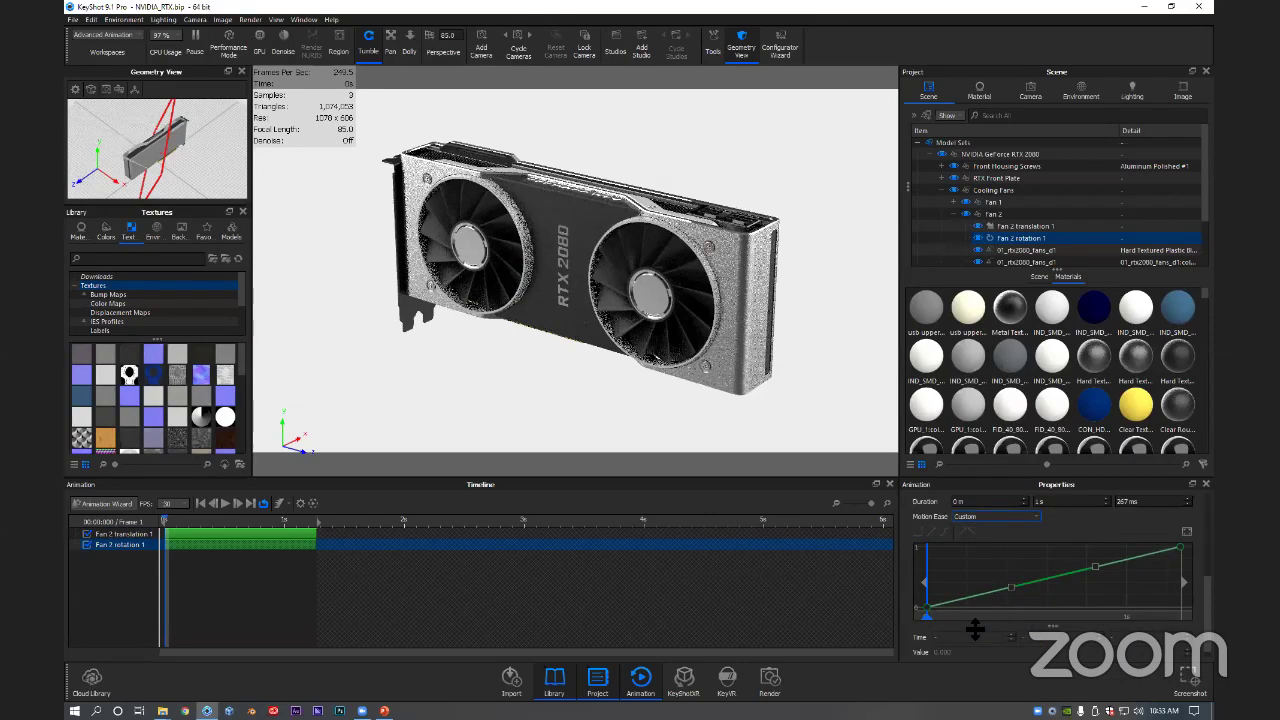
right_click(980, 560)
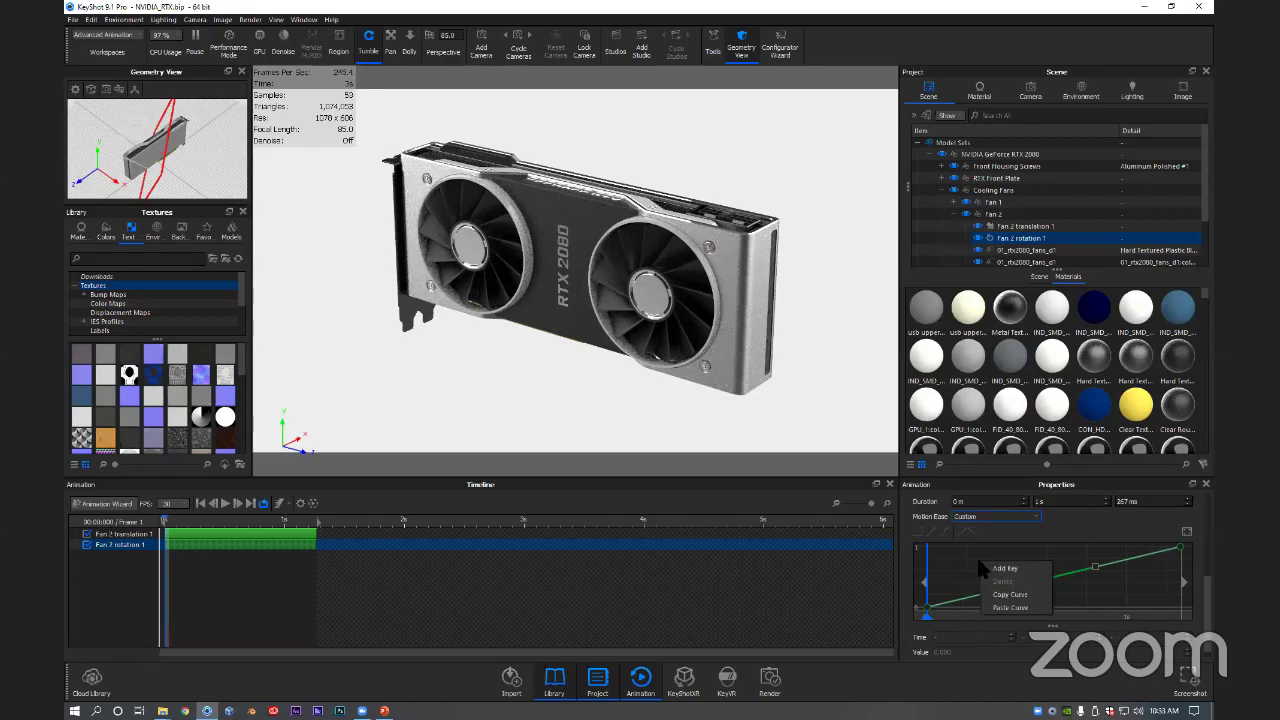
click(1008, 608)
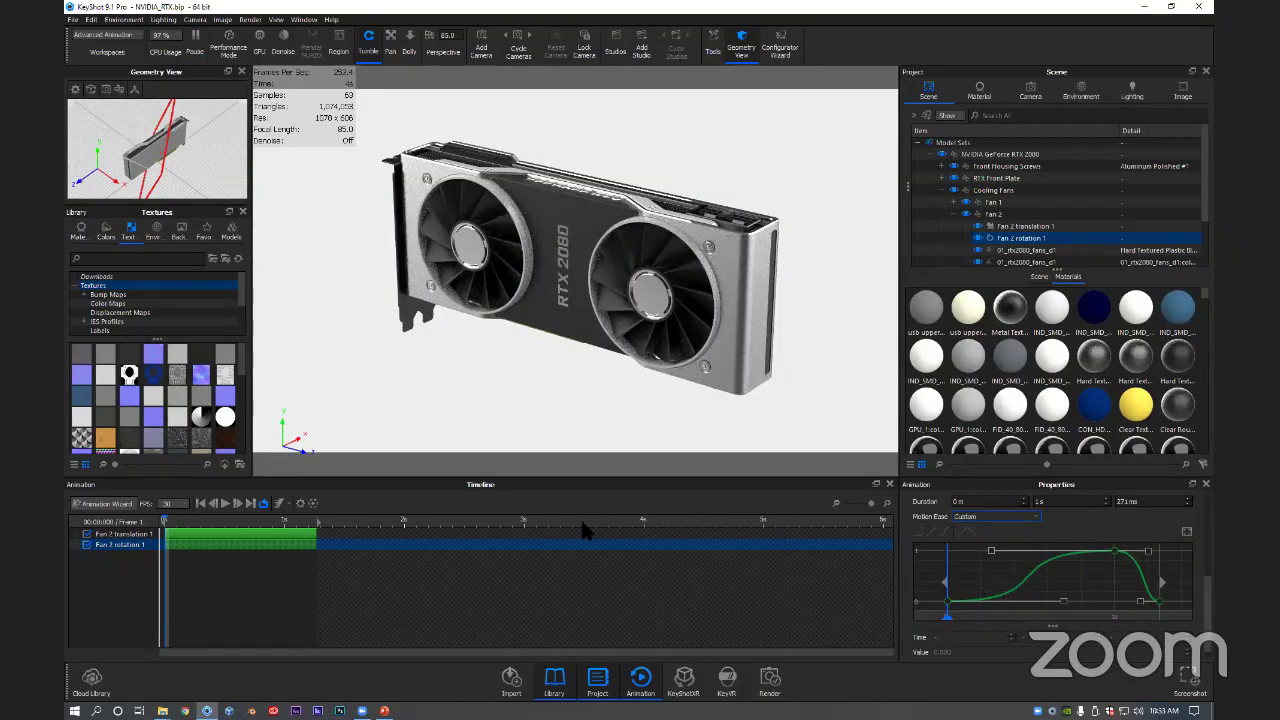
mouse_move(172, 530)
mouse_down()
mouse_move(316, 520)
mouse_move(164, 521)
mouse_up()
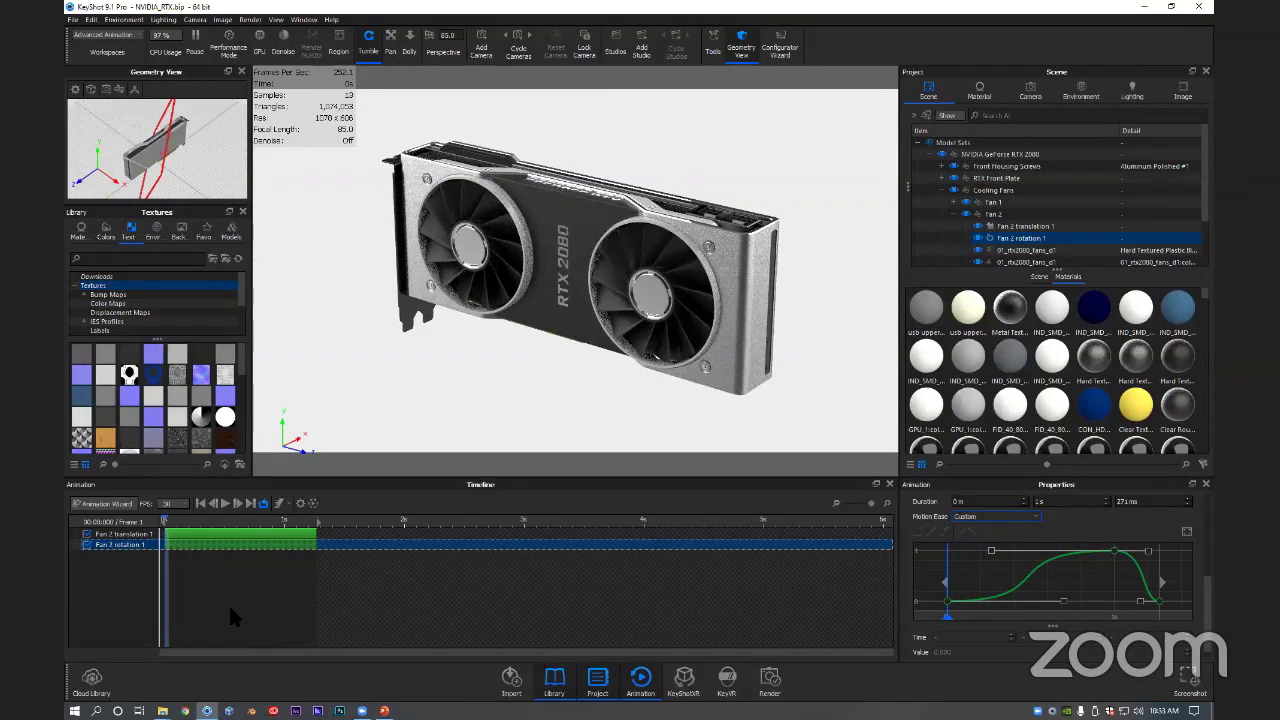
click(232, 574)
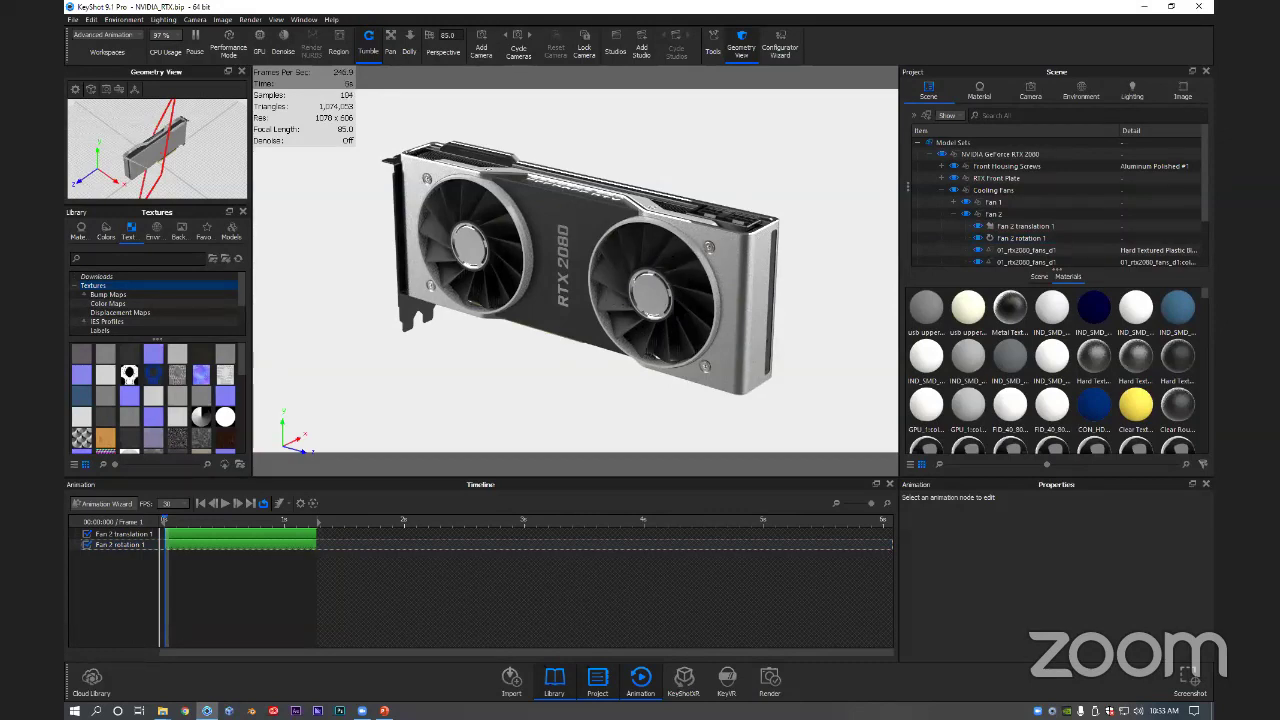
Step: Group the Fan 2 translation and rotation animations into a timeline folder named Fan 2
click(285, 544)
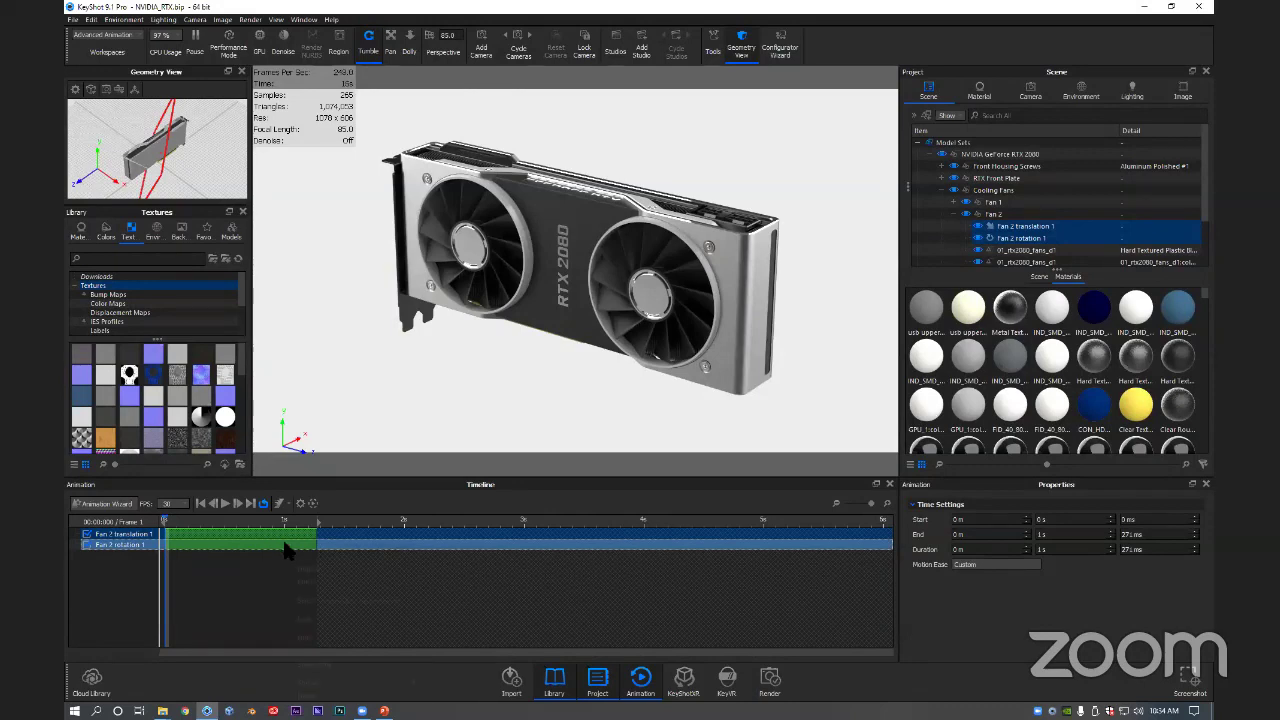
right_click(286, 550)
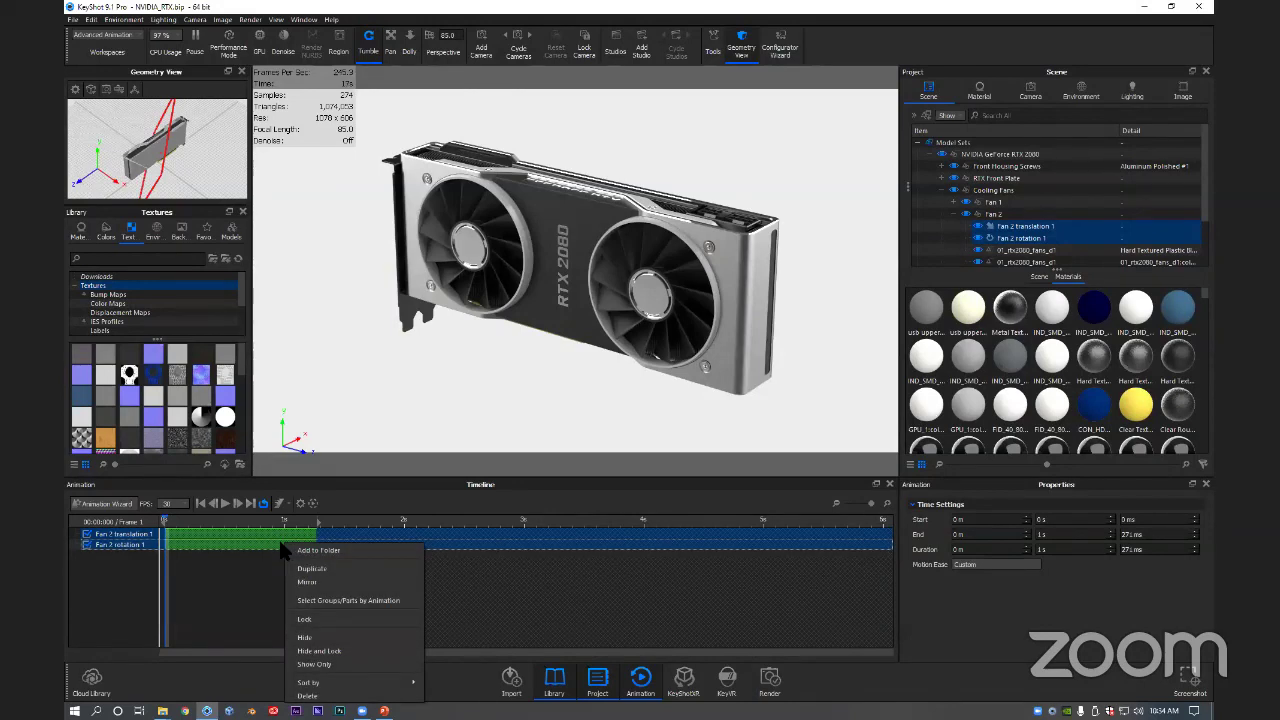
click(257, 555)
click(265, 546)
shift+click(268, 535)
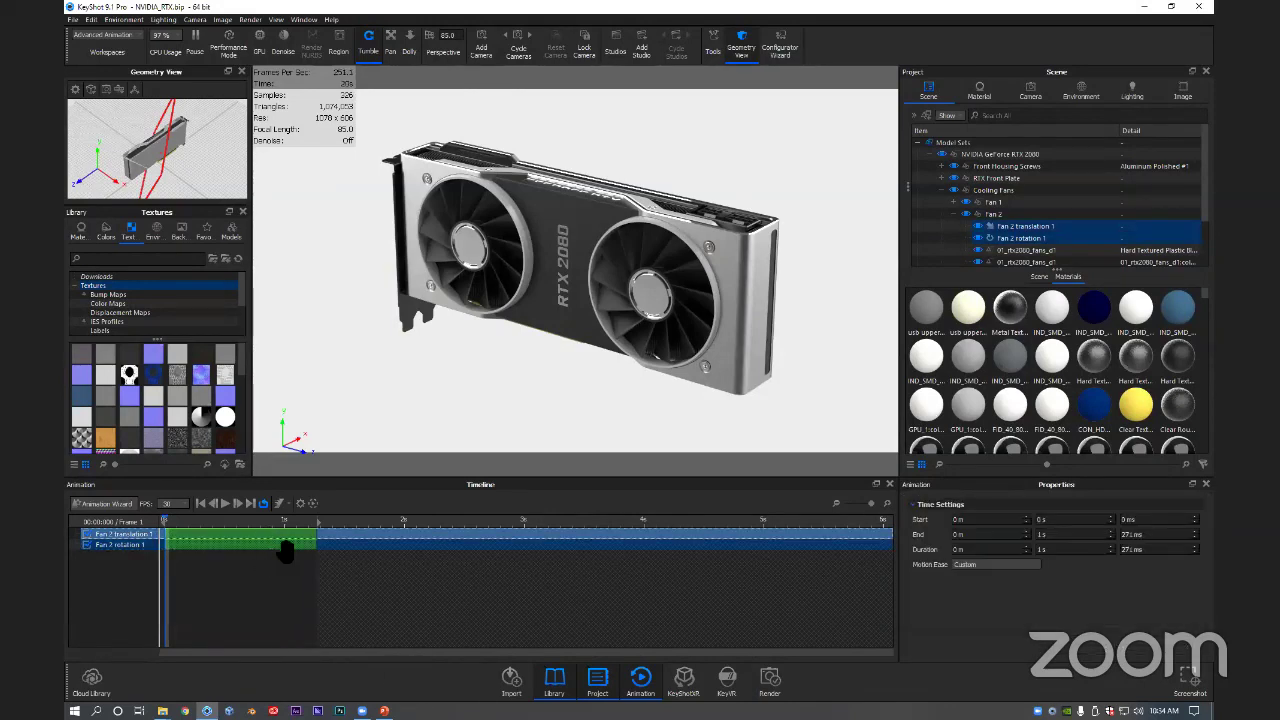
right_click(296, 549)
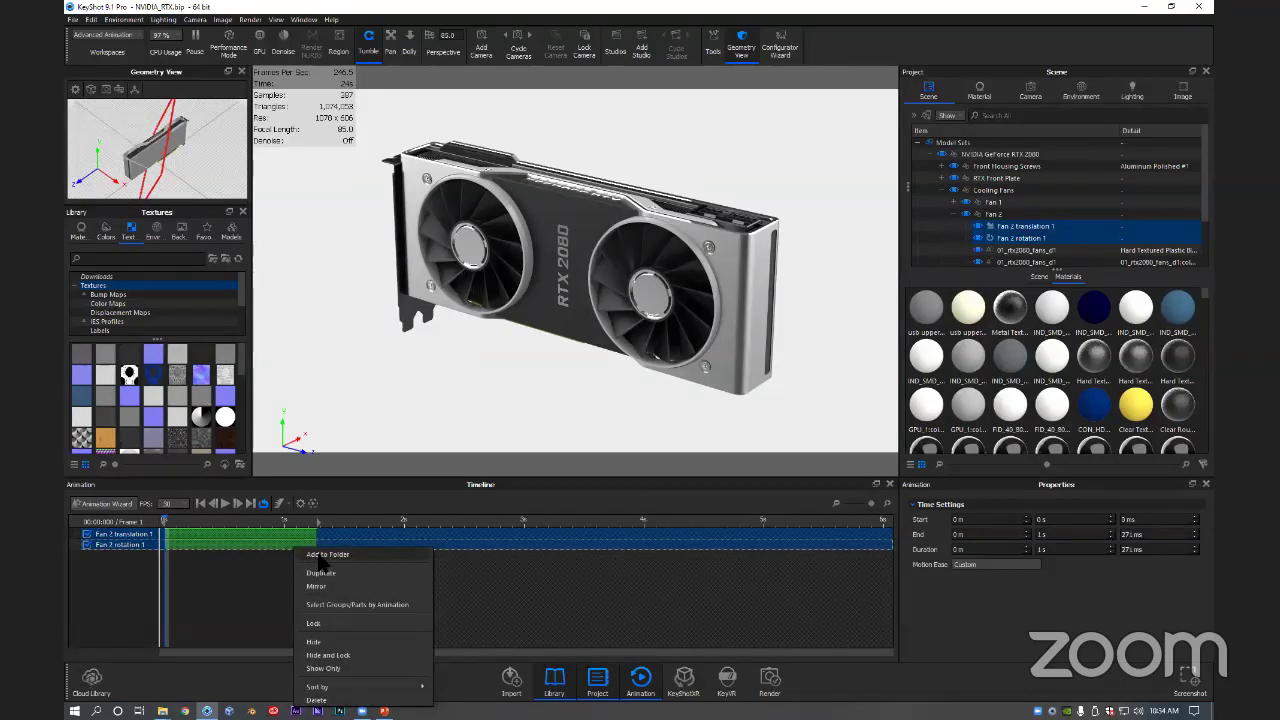
click(320, 556)
drag(640, 346, 695, 367)
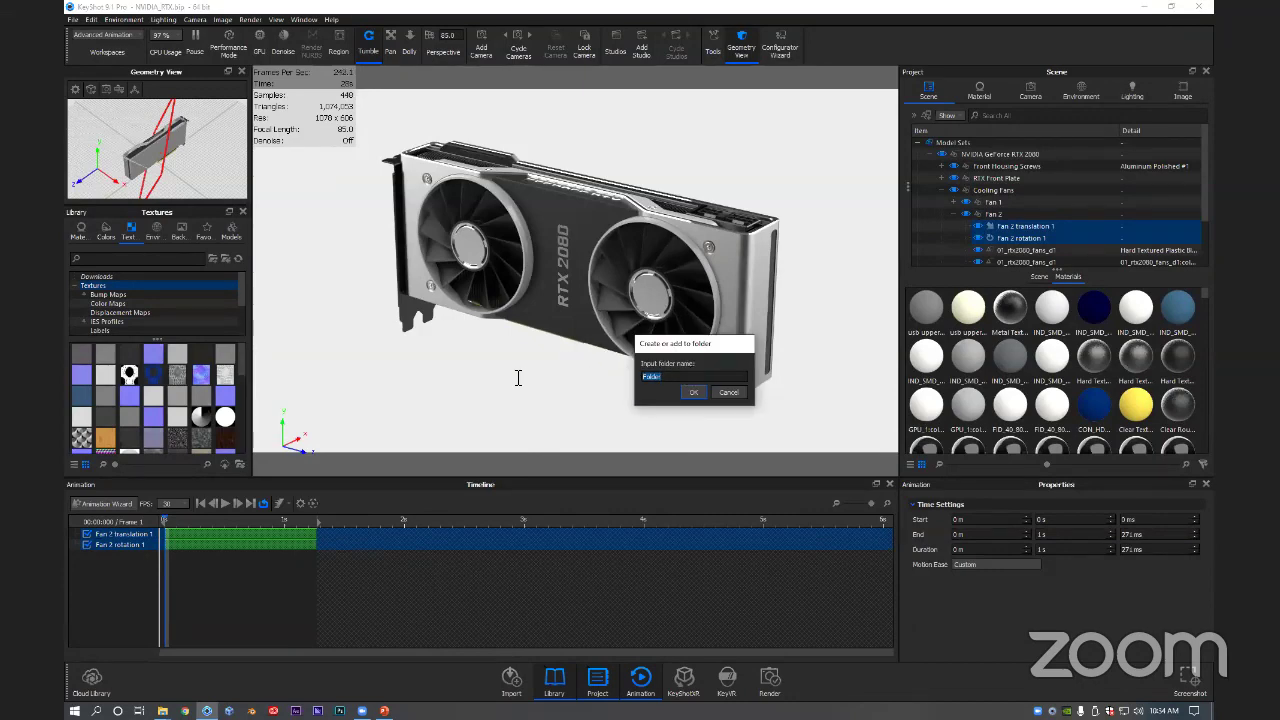
text(Fan 2)
click(693, 392)
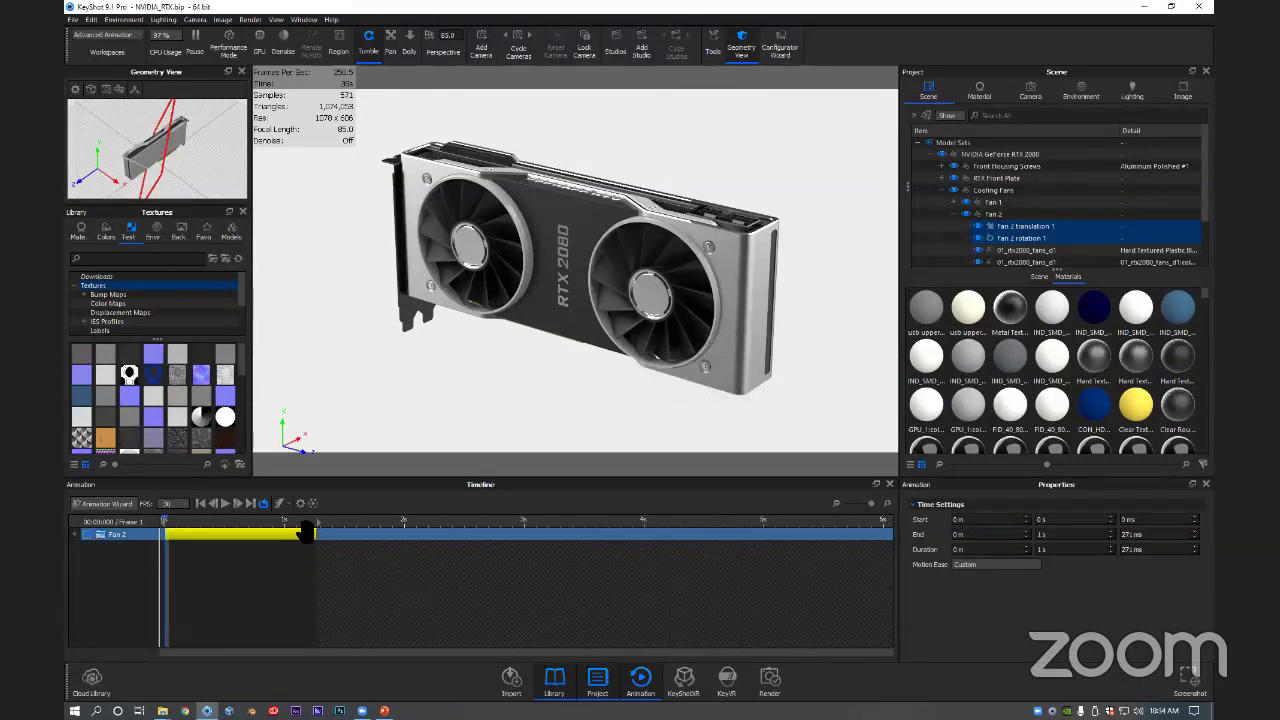
Step: Shorten the whole Fan 2 animation folder to end at 1 s, and scrub the timeline back to the start
drag(290, 524, 219, 524)
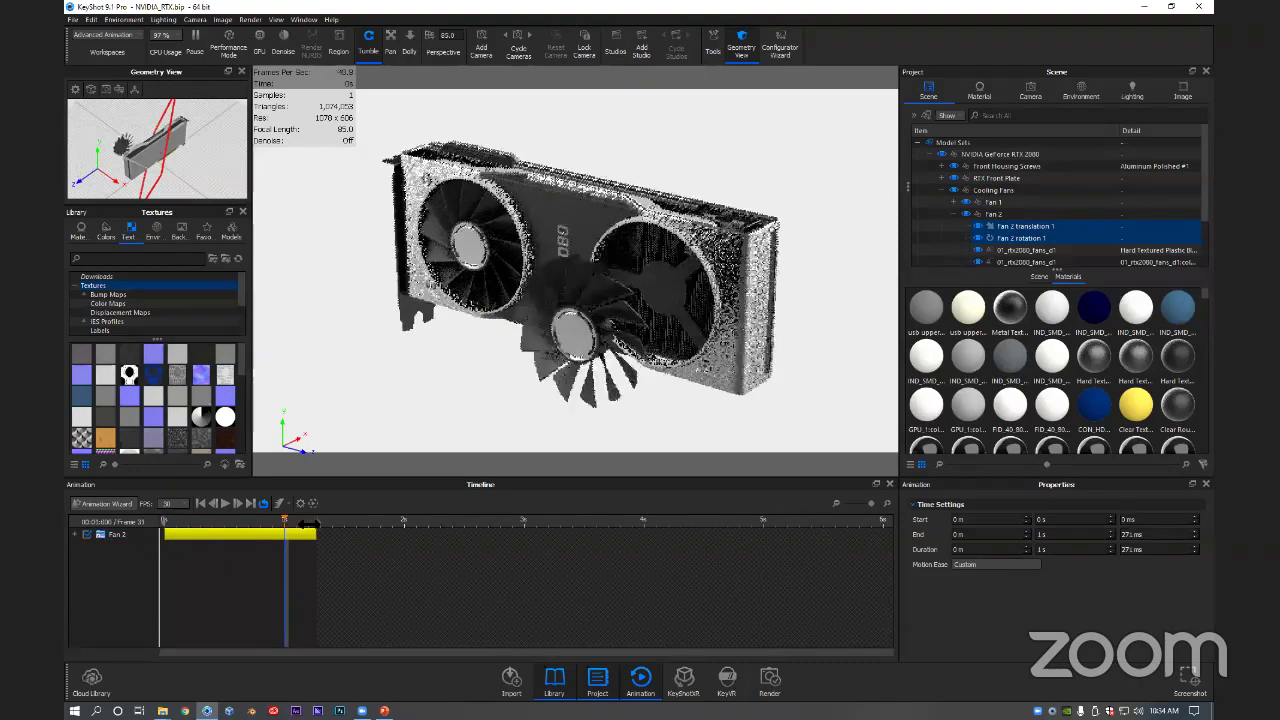
click(84, 535)
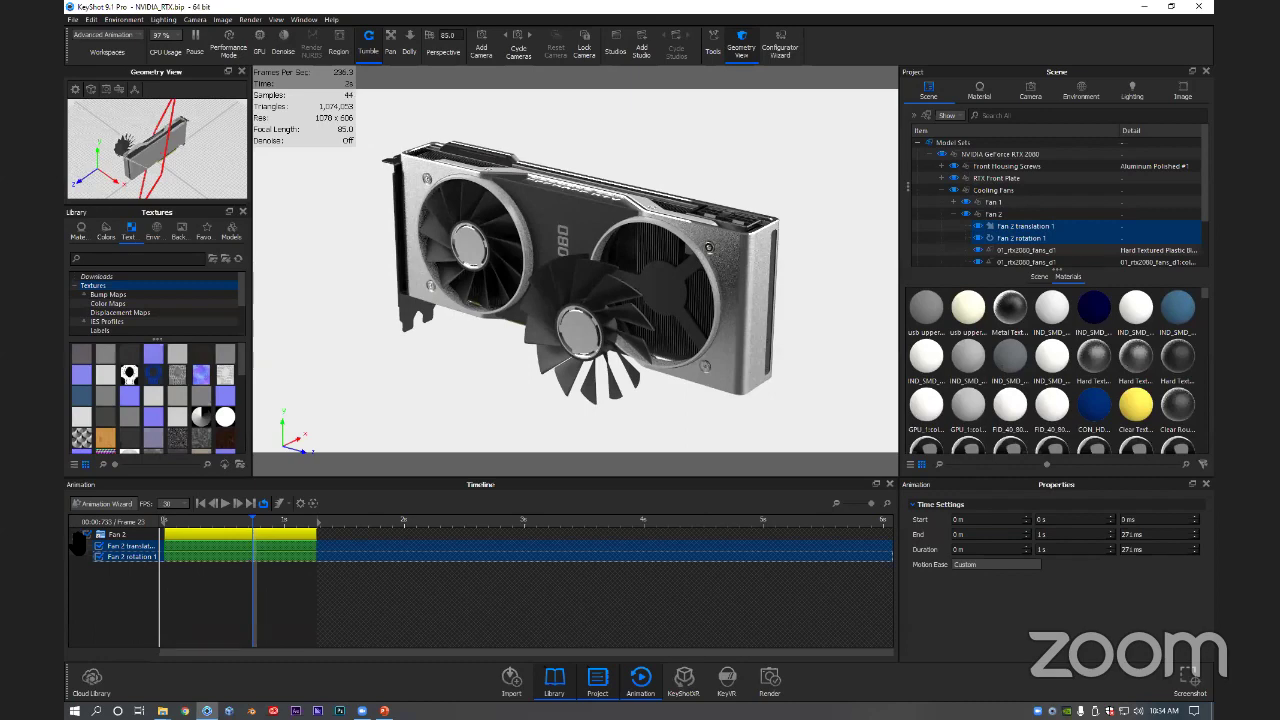
click(76, 535)
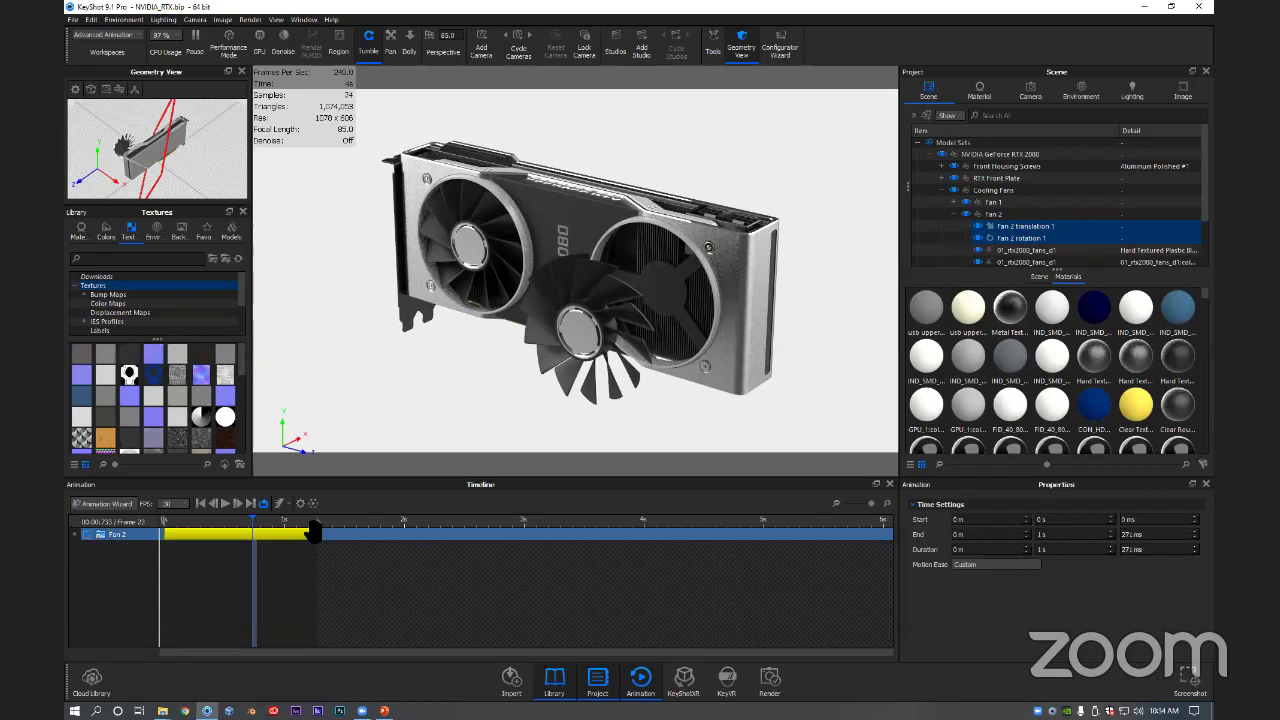
drag(319, 535, 253, 522)
click(77, 535)
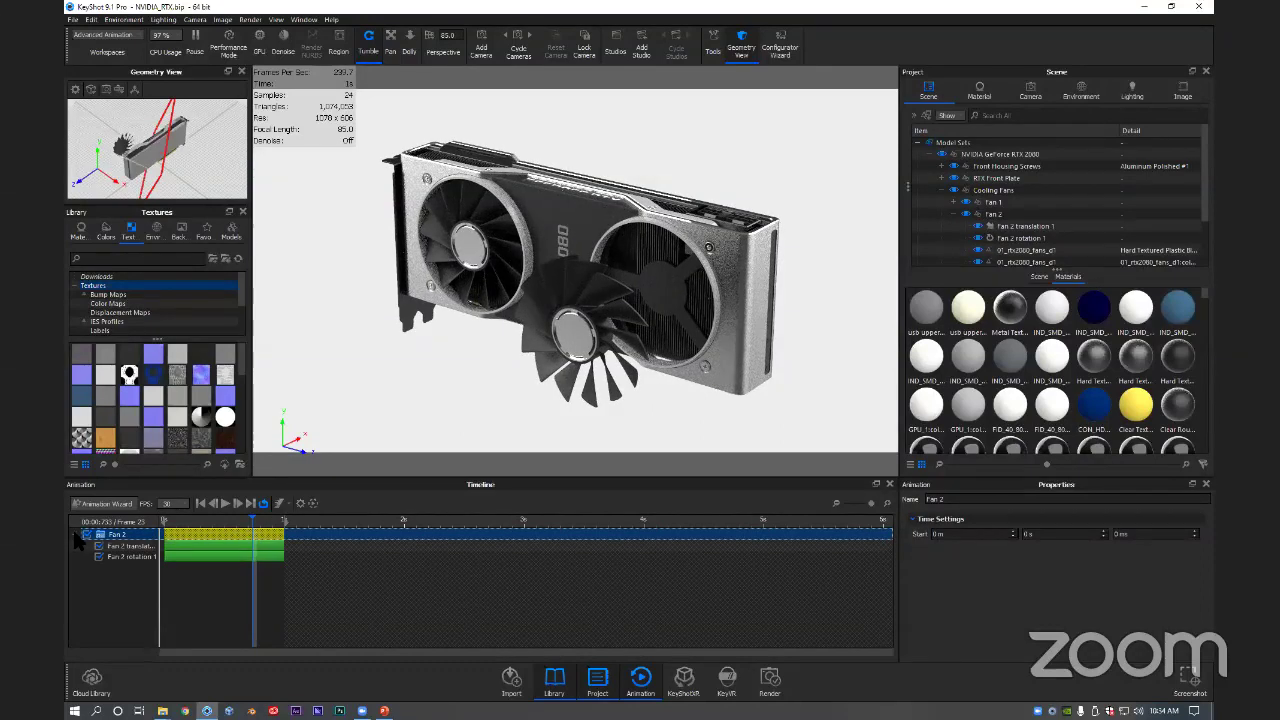
drag(285, 534, 164, 521)
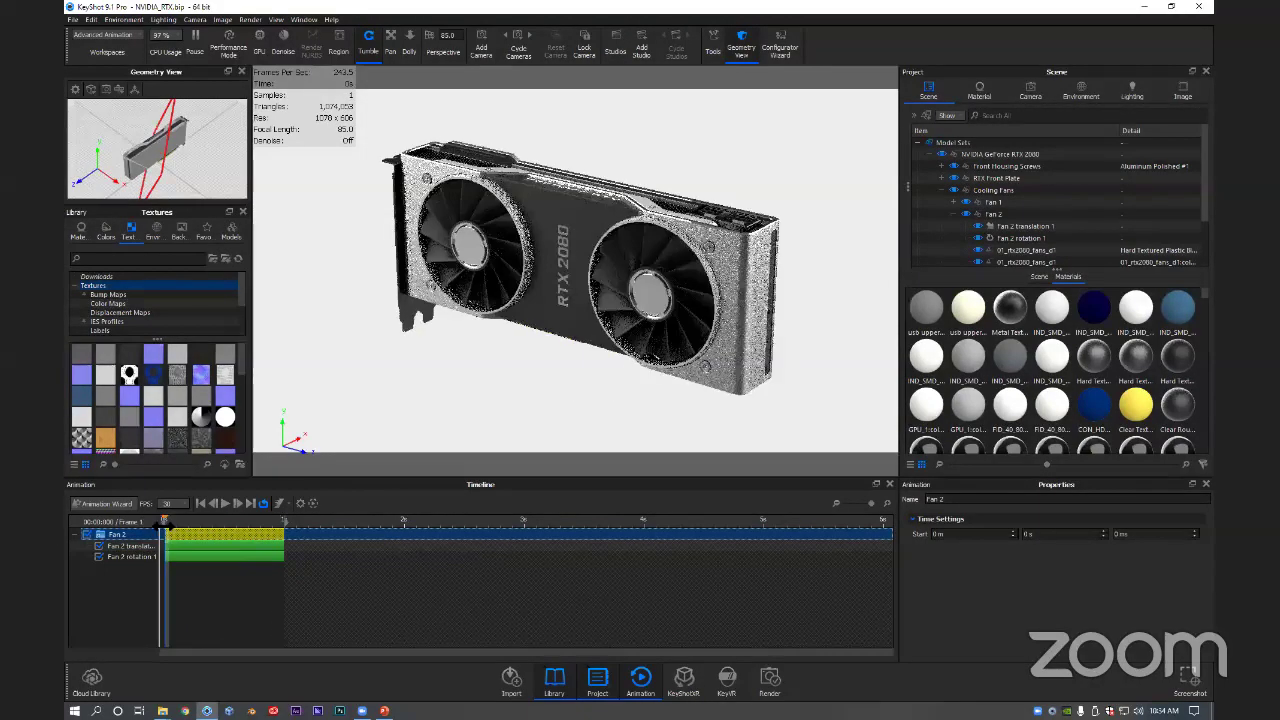
click(76, 535)
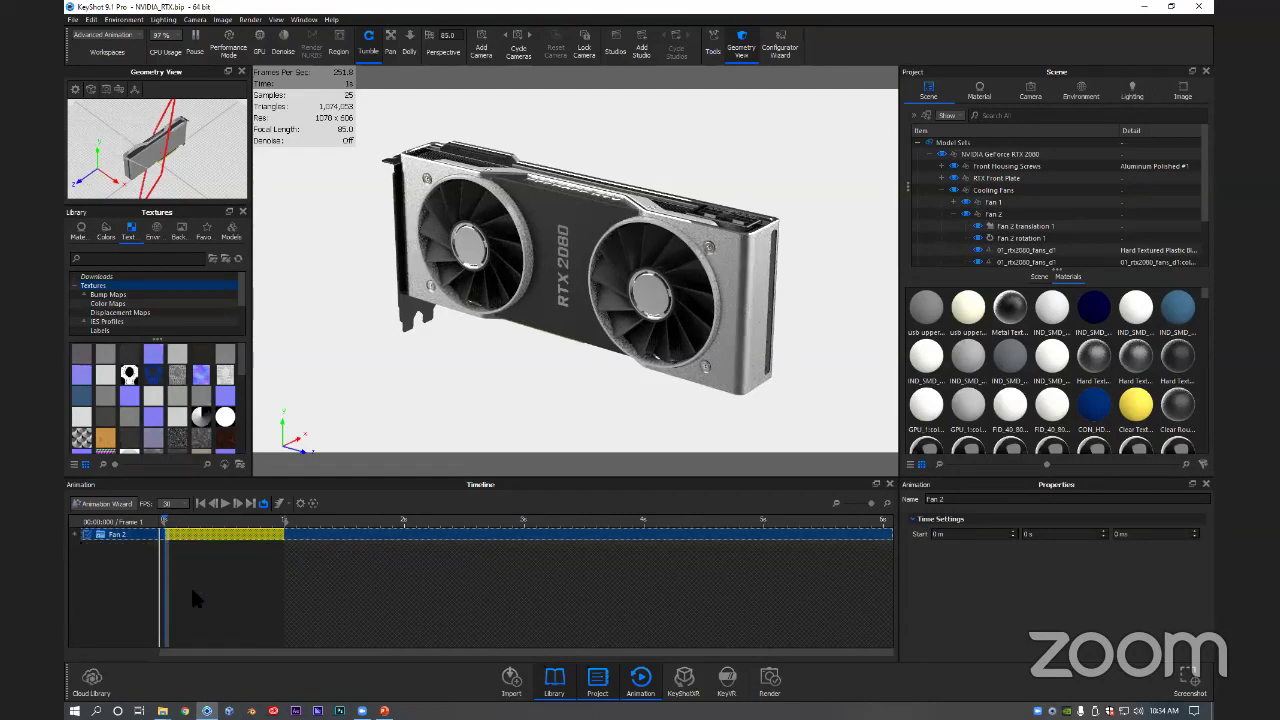
click(260, 594)
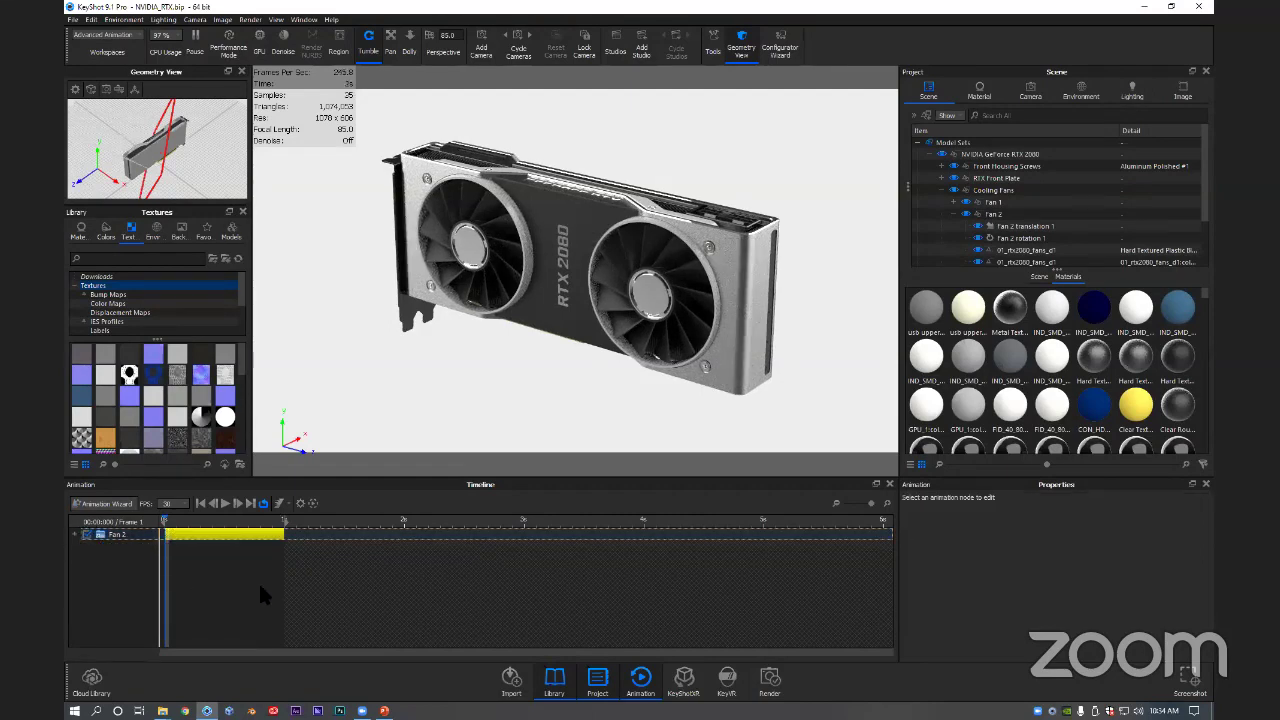
Step: Collapse the Fan 2 group in the scene tree and add a Translation animation to the Fan 1 group
click(953, 213)
click(990, 203)
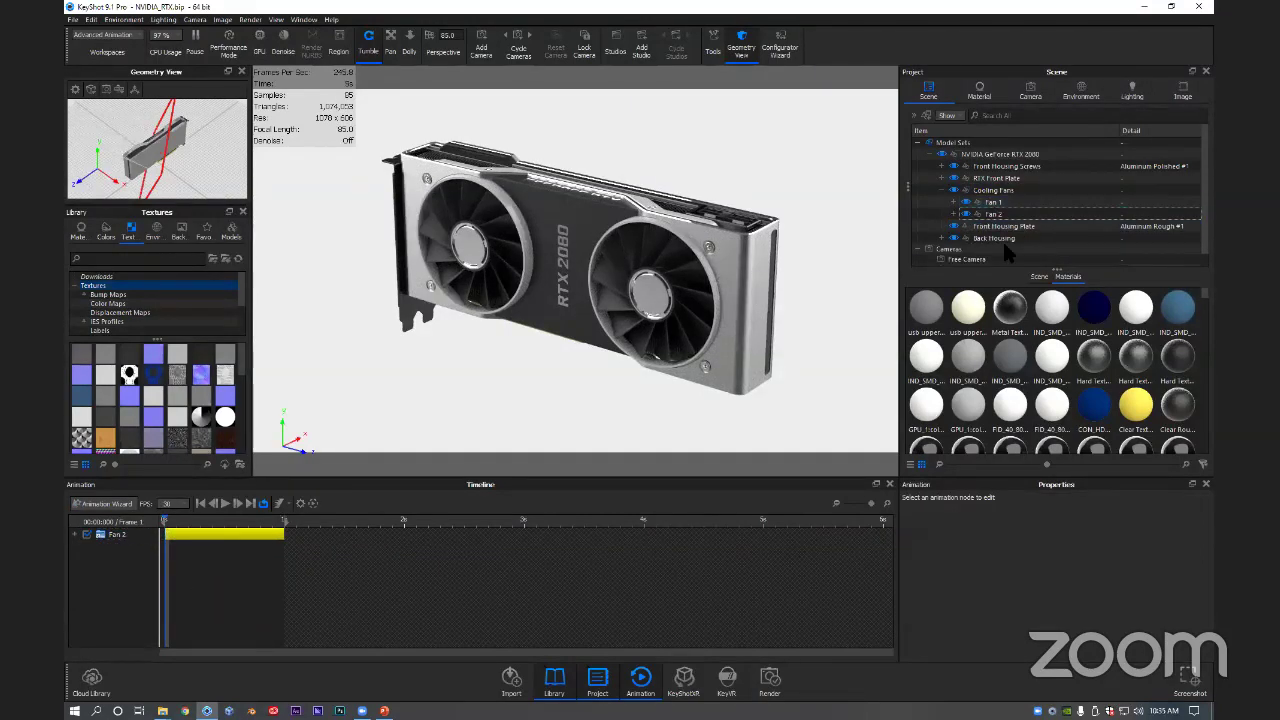
click(993, 200)
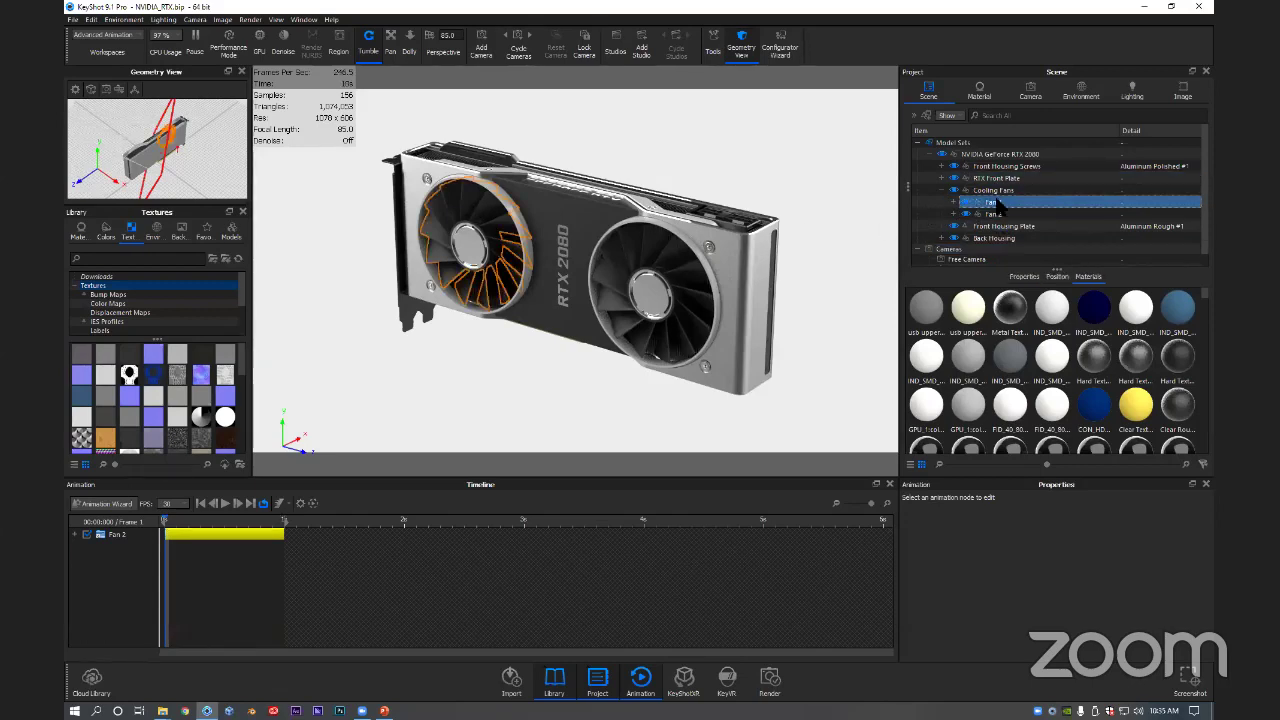
right_click(998, 202)
mouse_move(1012, 220)
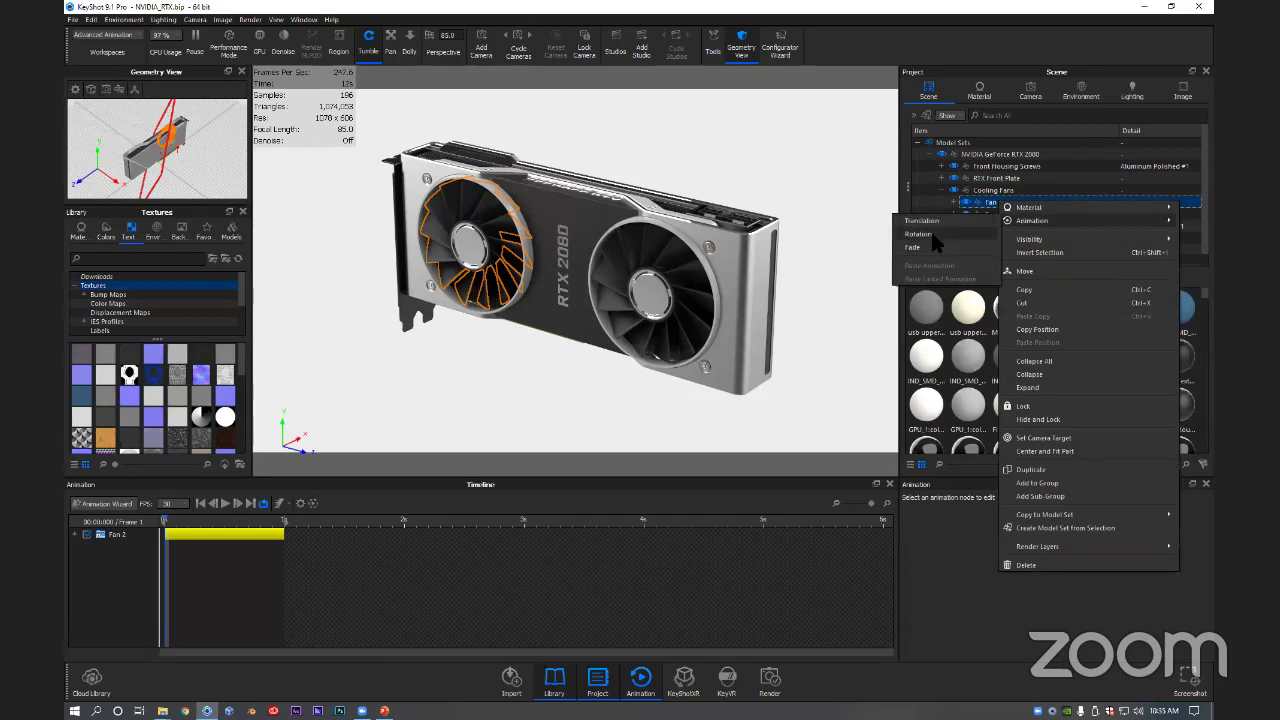
click(930, 219)
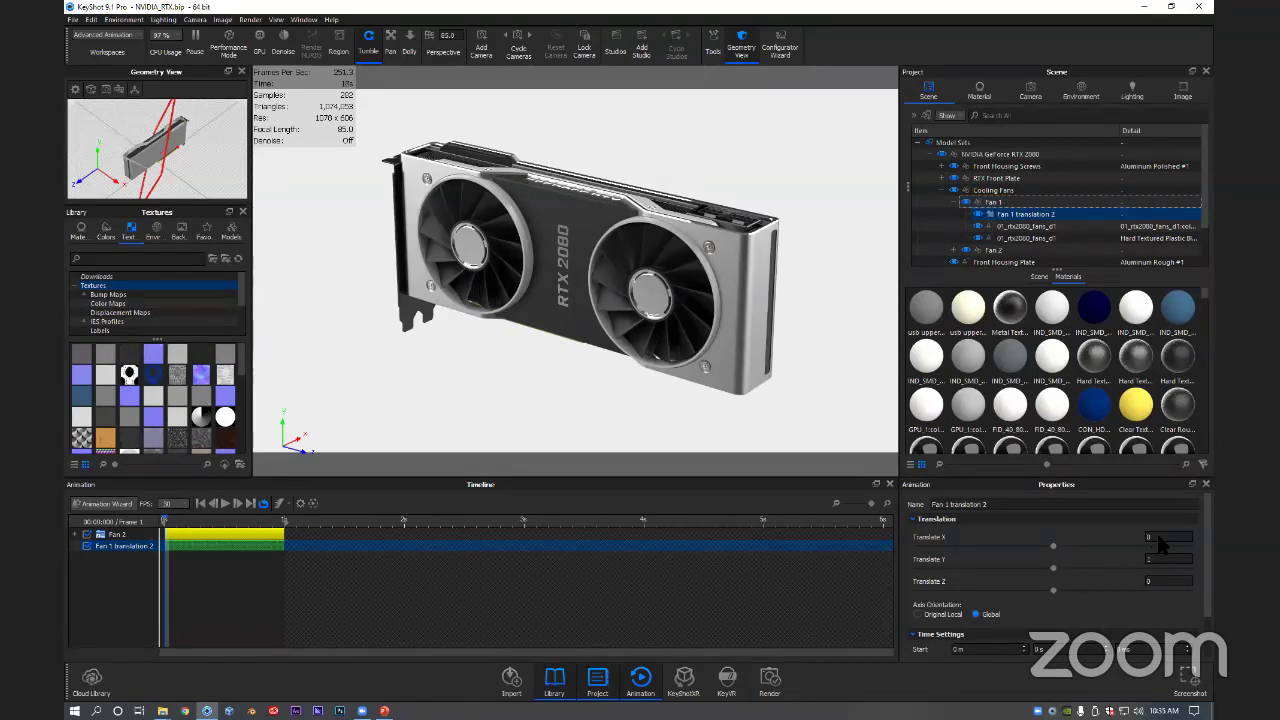
Step: Delete the new translation animation from the Fan 1 group
right_click(1032, 215)
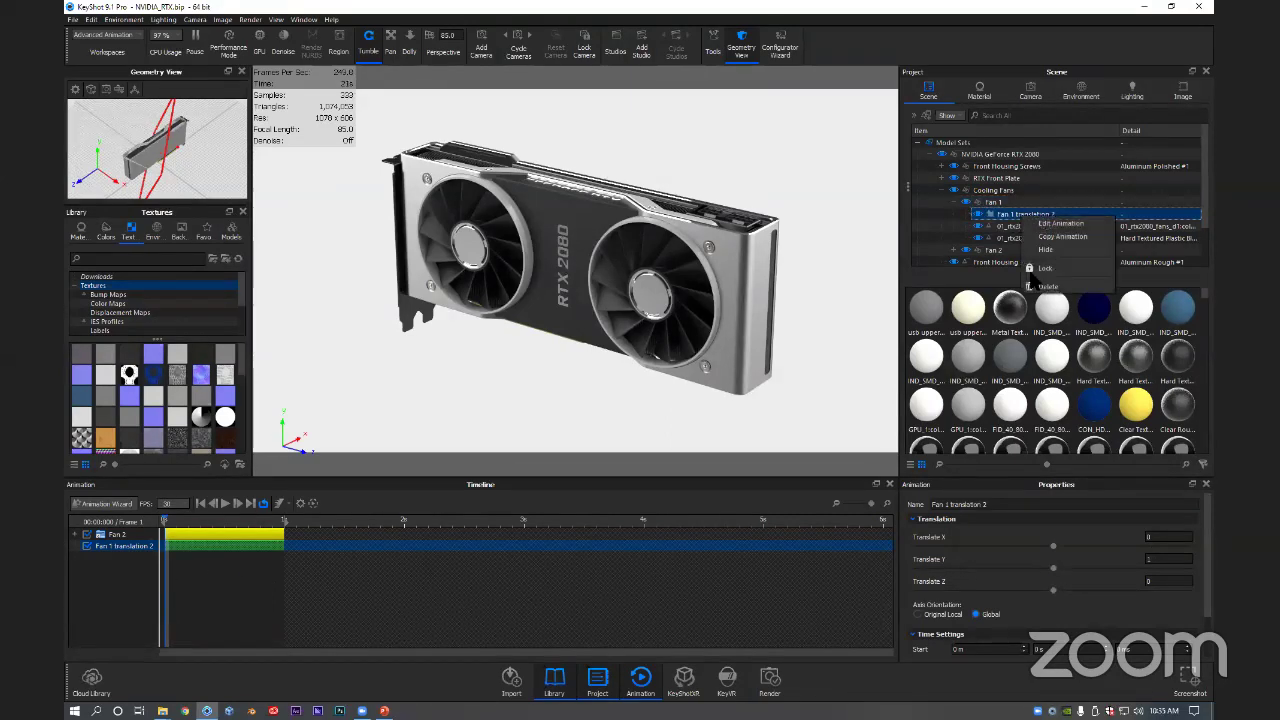
click(1047, 287)
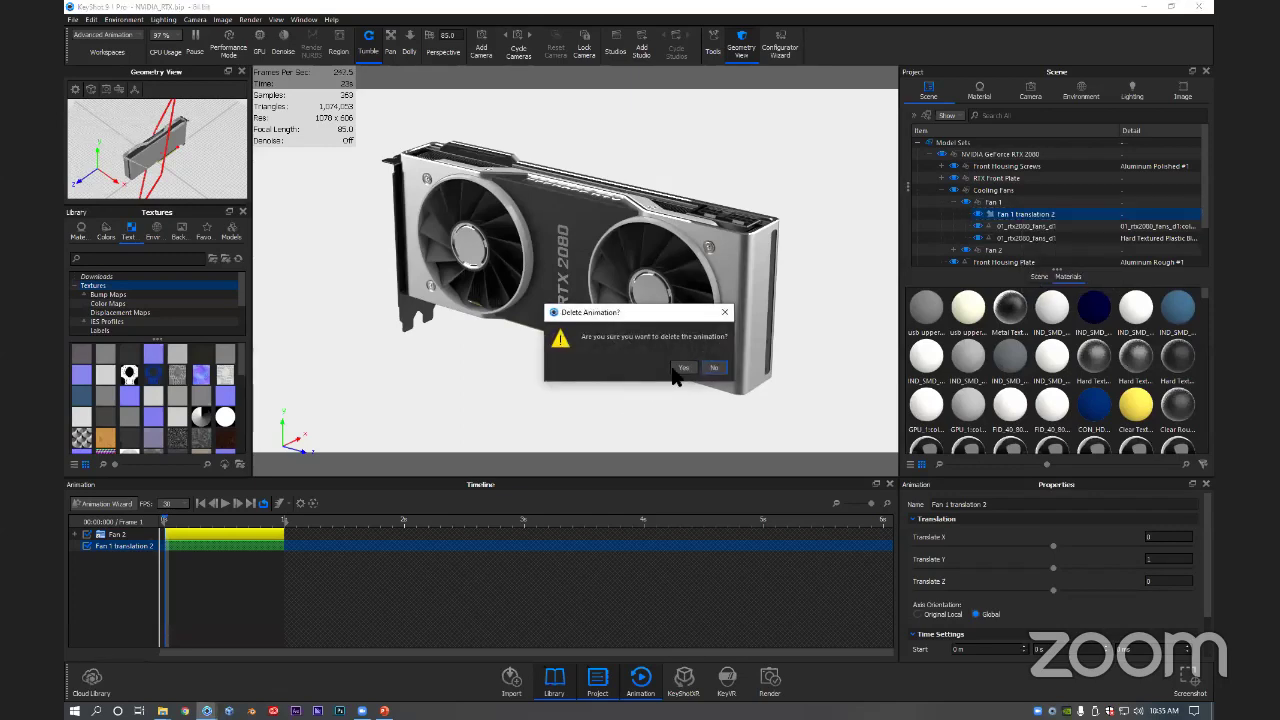
click(680, 376)
Step: Copy the Fan 2 translation animation, paste it unlinked onto the Fan 1 group, and scrub the timeline to preview
click(952, 237)
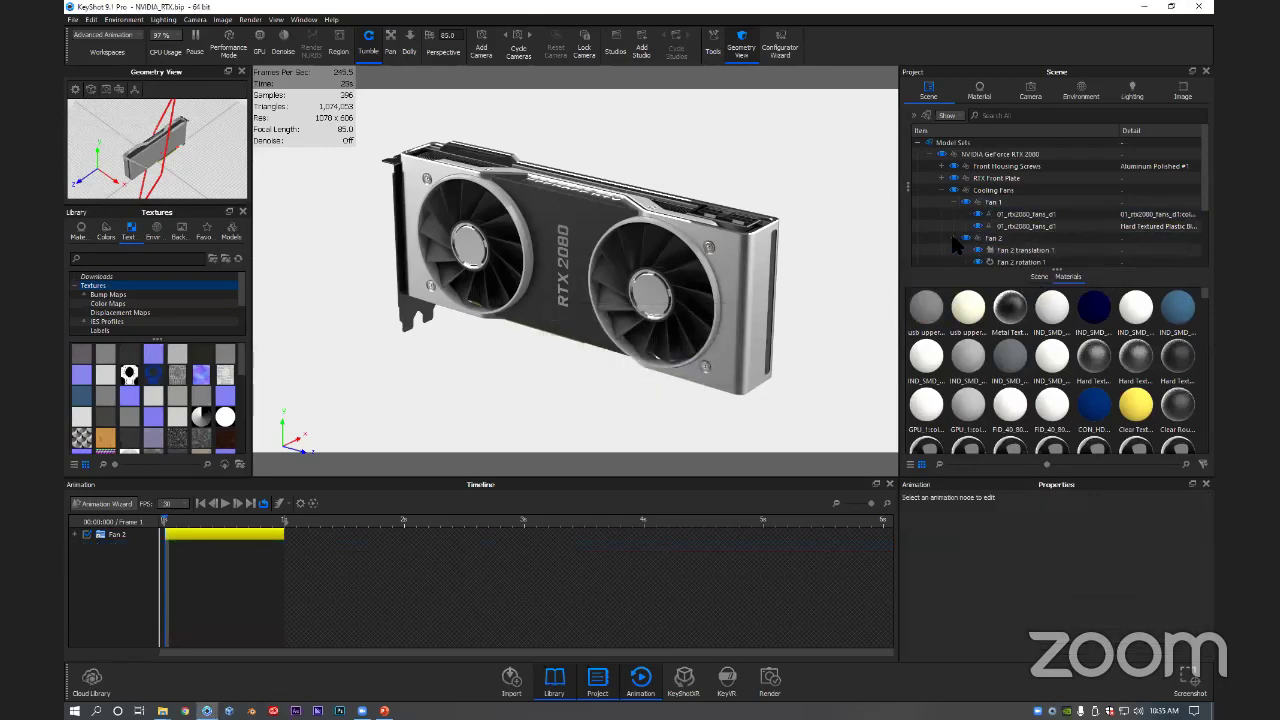
scroll(946, 209, down, 1)
click(1022, 228)
click(1010, 216)
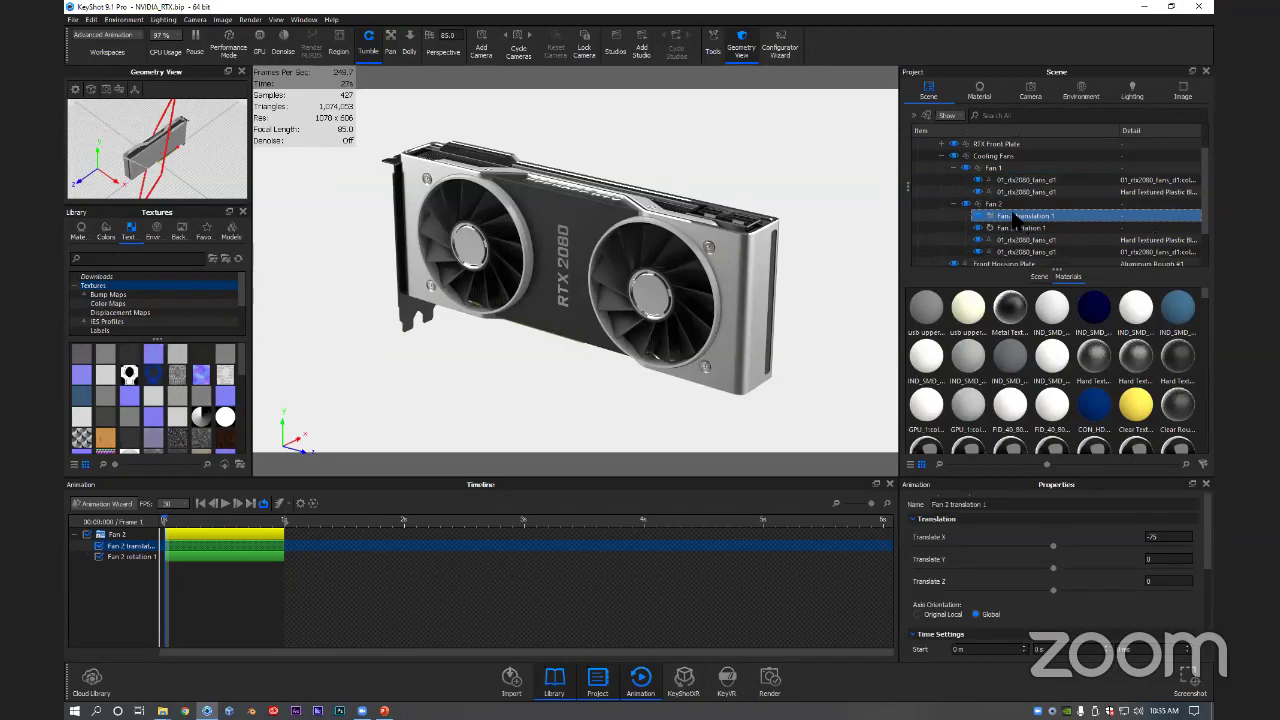
right_click(1018, 217)
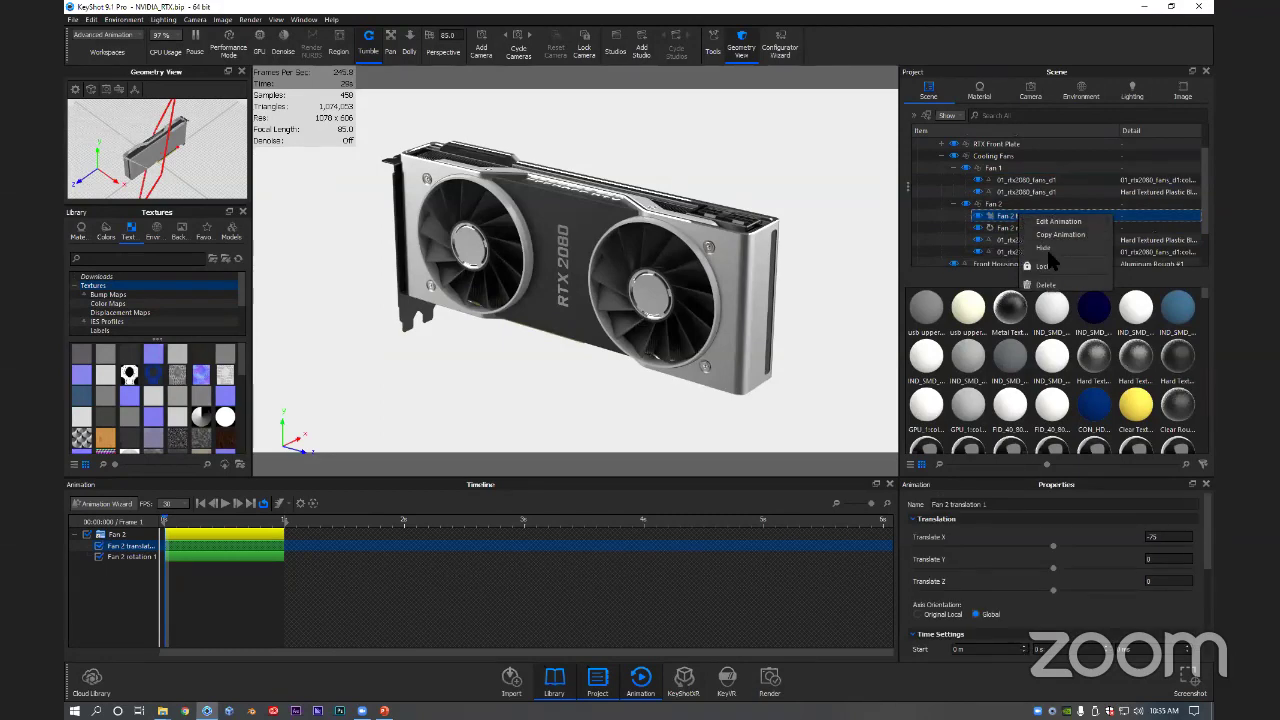
ctrl+click(1018, 228)
click(993, 168)
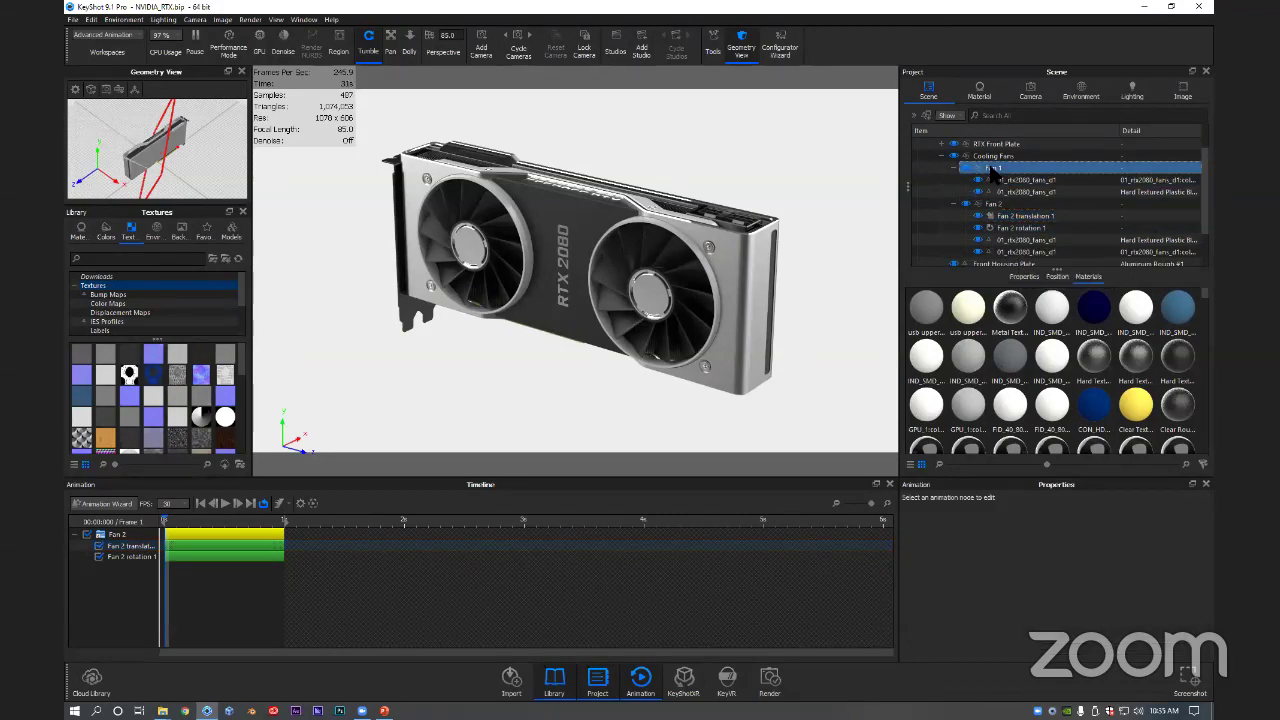
right_click(998, 168)
mouse_move(1005, 187)
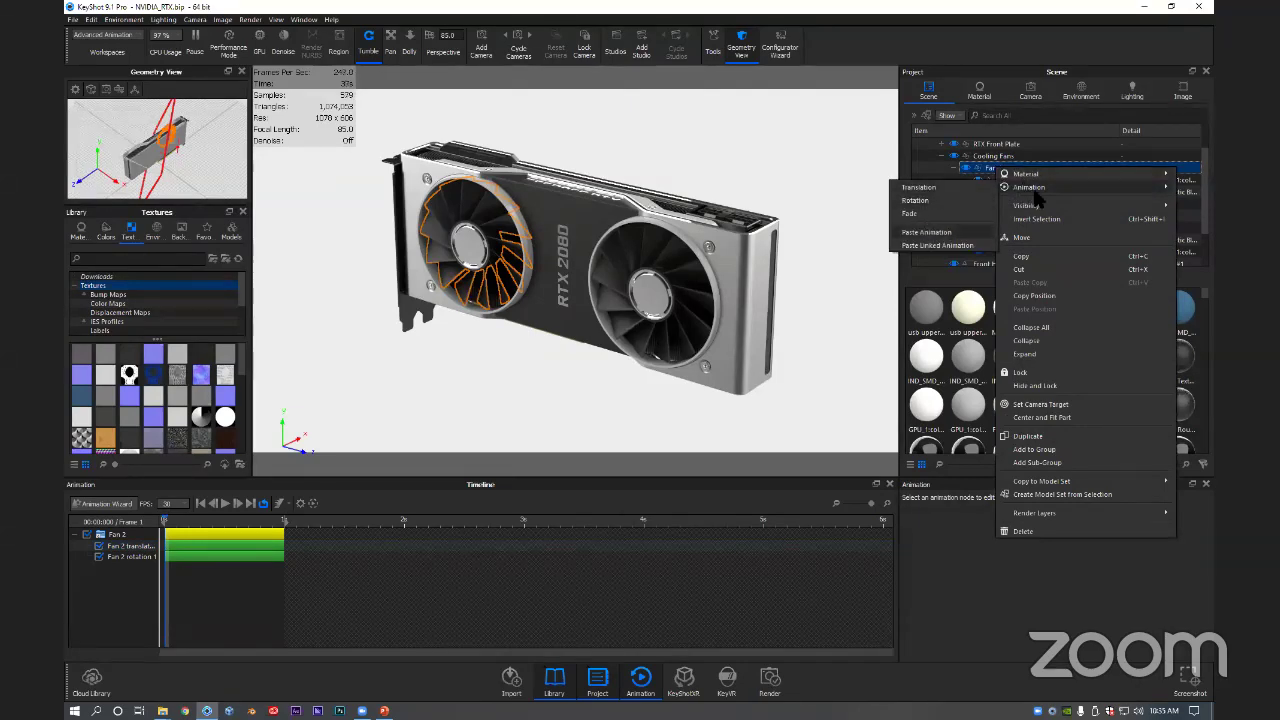
click(928, 233)
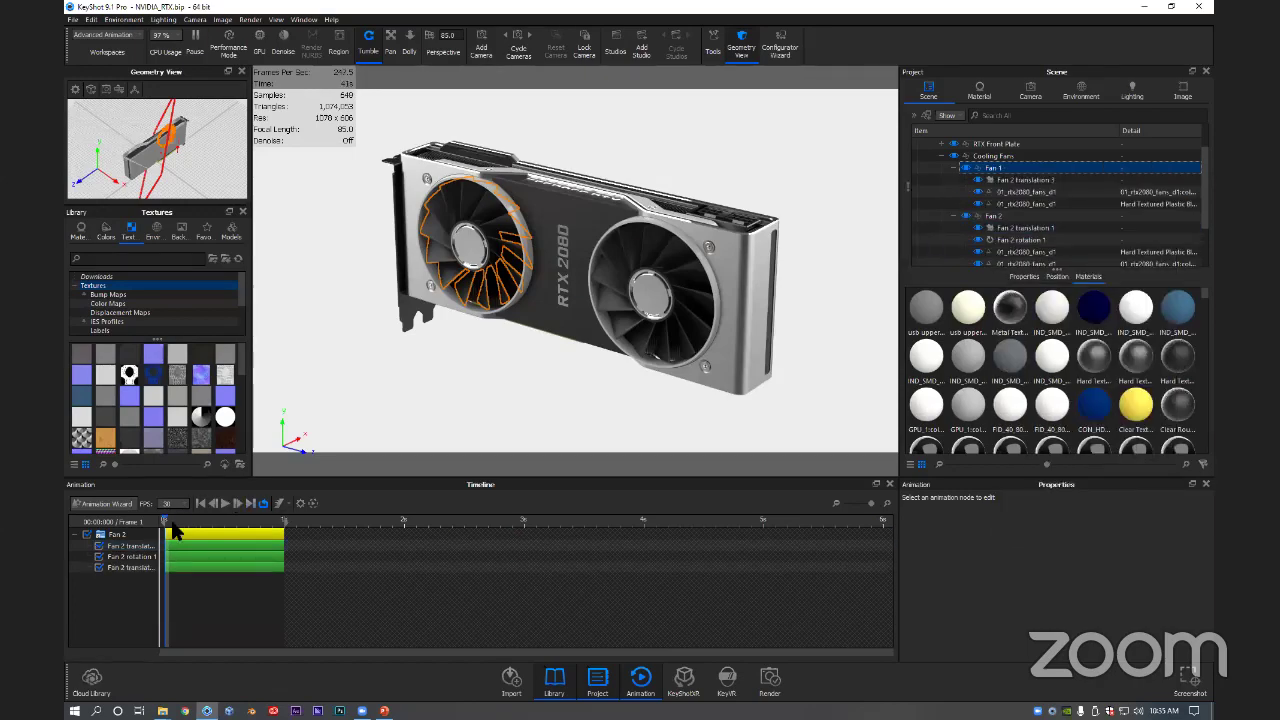
drag(167, 520, 279, 519)
Step: Copy the Fan 2 rotation animation, paste it unlinked onto the Fan 1 group, and scrub the timeline to preview both fans
click(1015, 241)
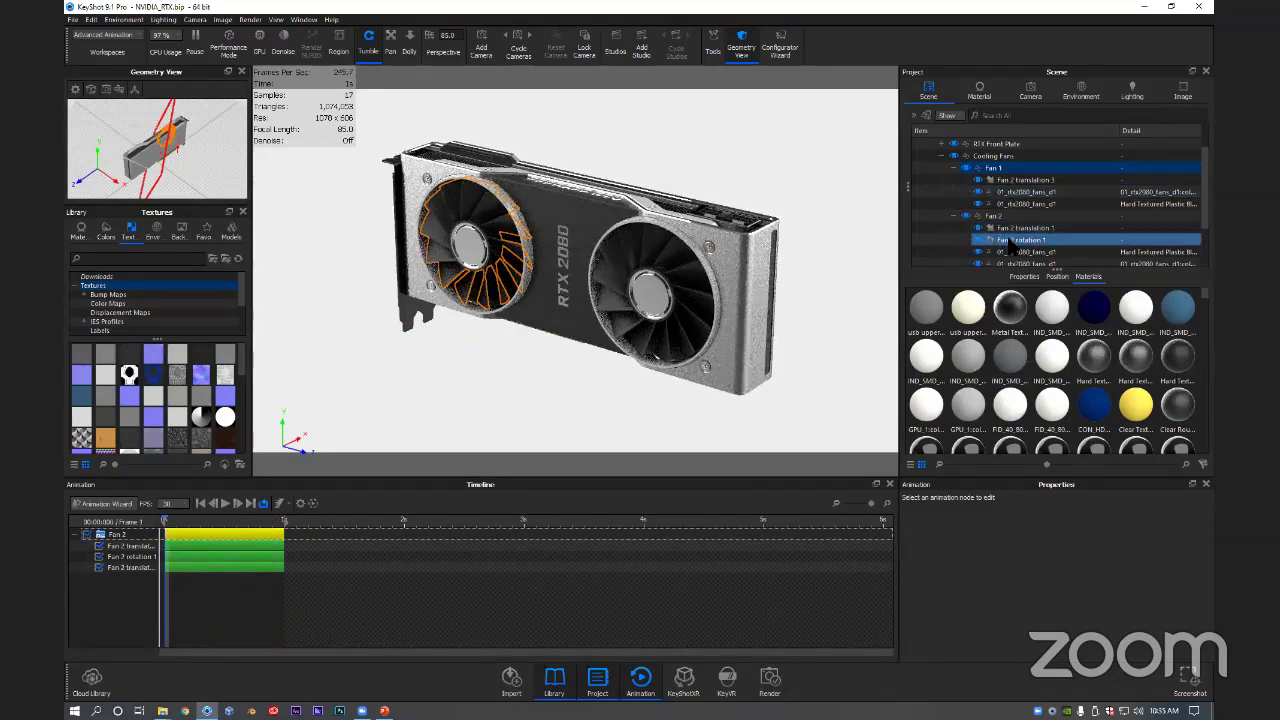
right_click(1010, 241)
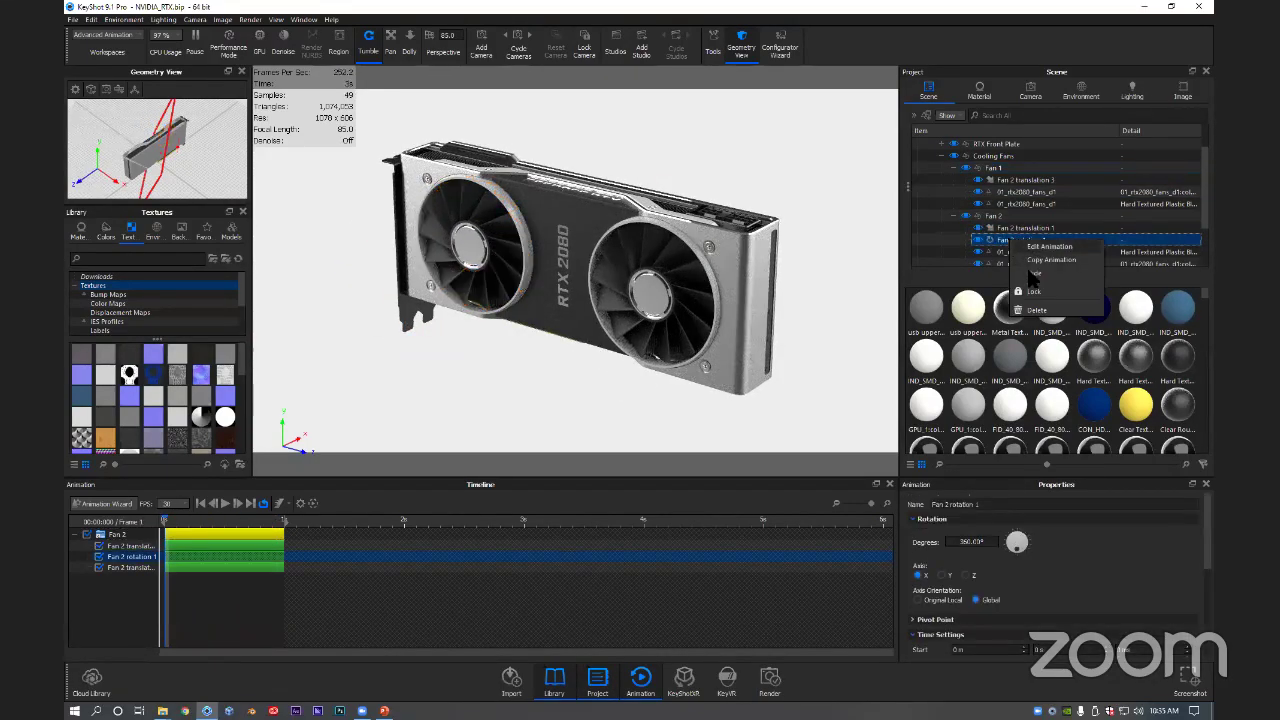
click(1031, 261)
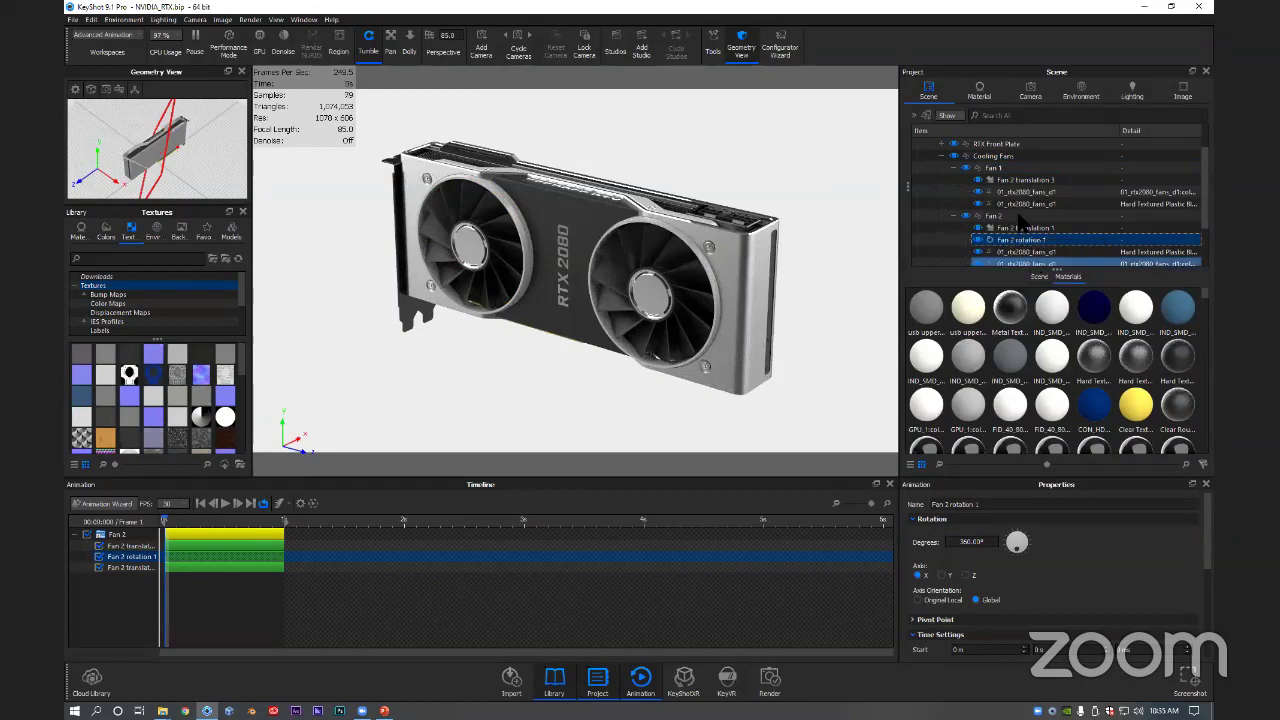
click(994, 168)
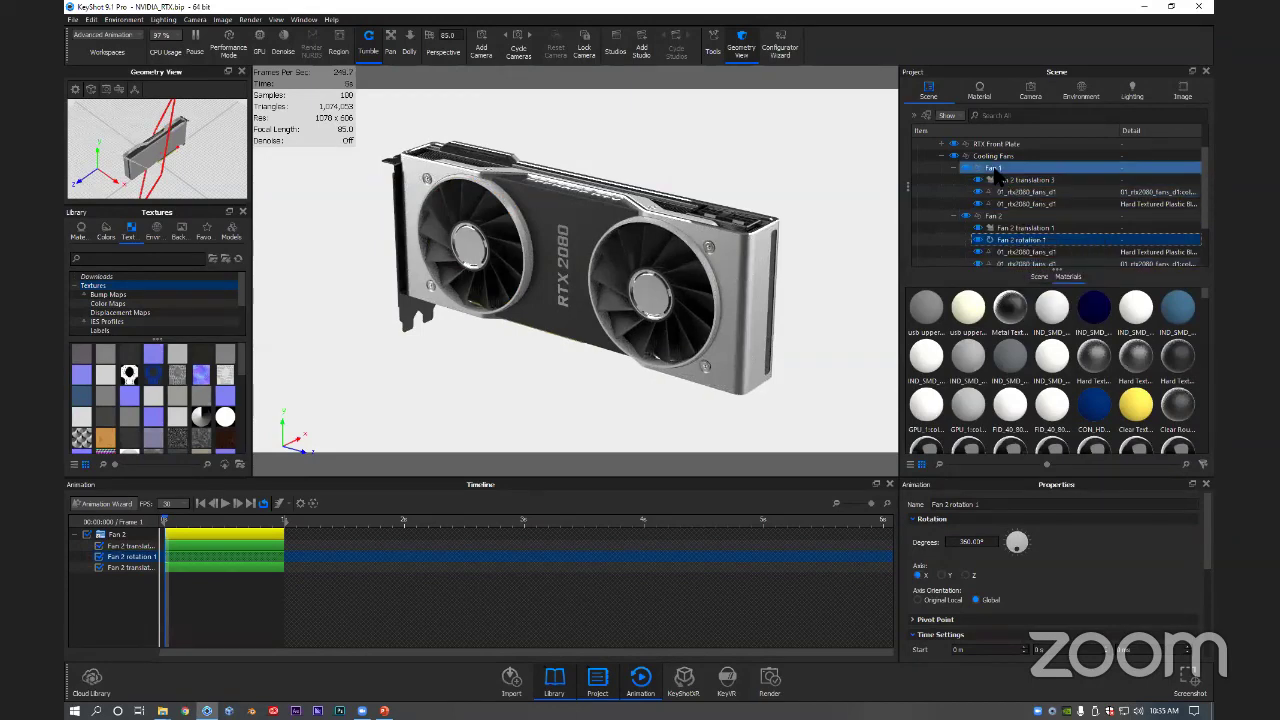
right_click(997, 175)
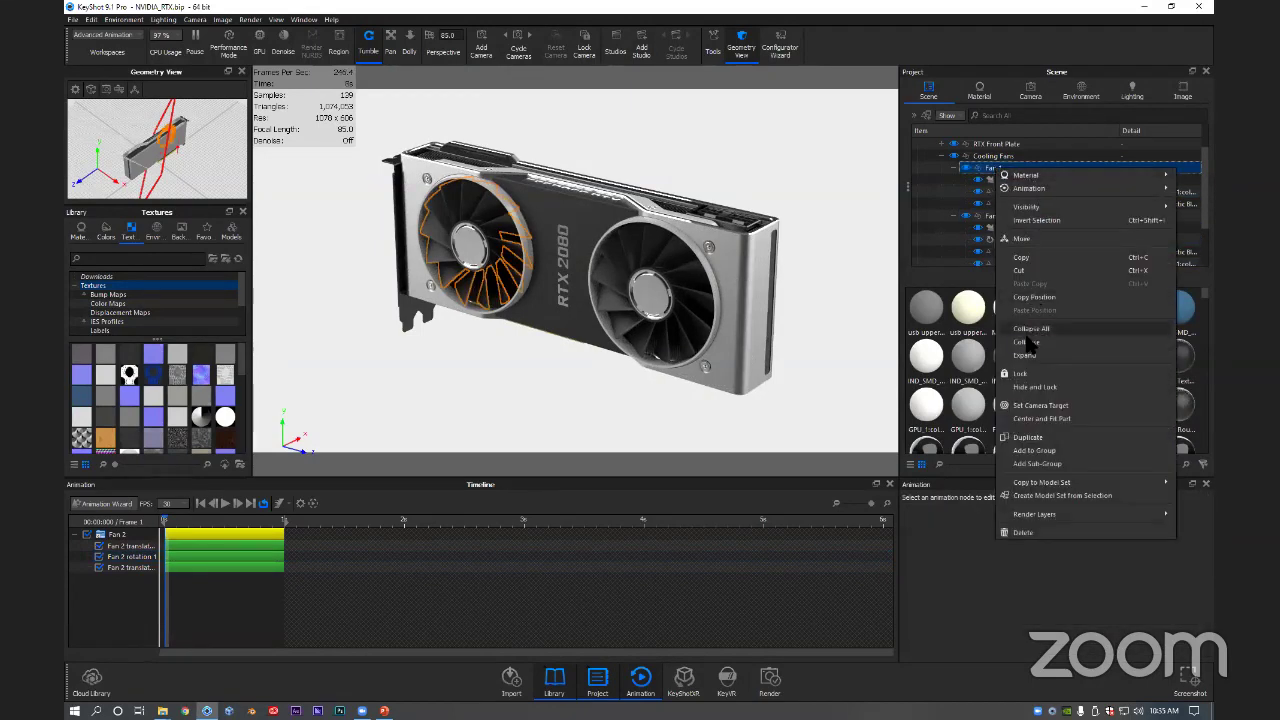
mouse_move(1030, 193)
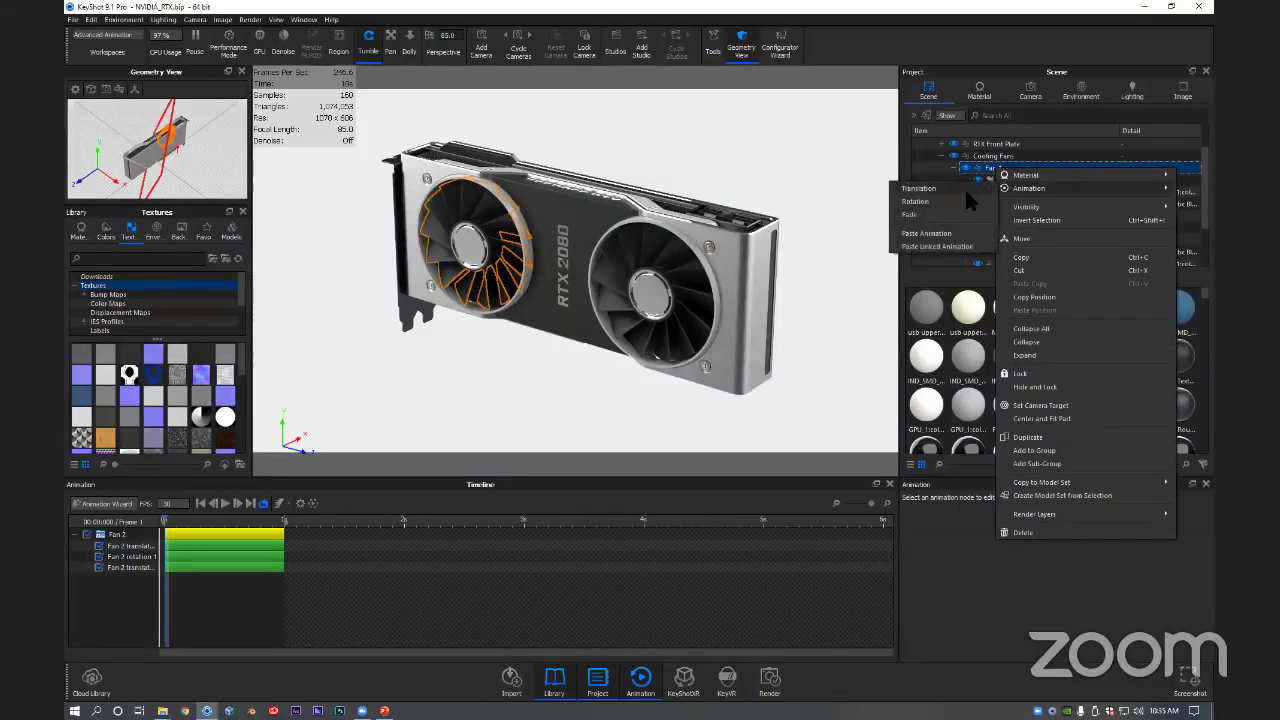
click(926, 225)
drag(167, 519, 234, 531)
Step: Delay the translation and rotation animations of the Fan 1 group together so both start at 267 ms
click(74, 535)
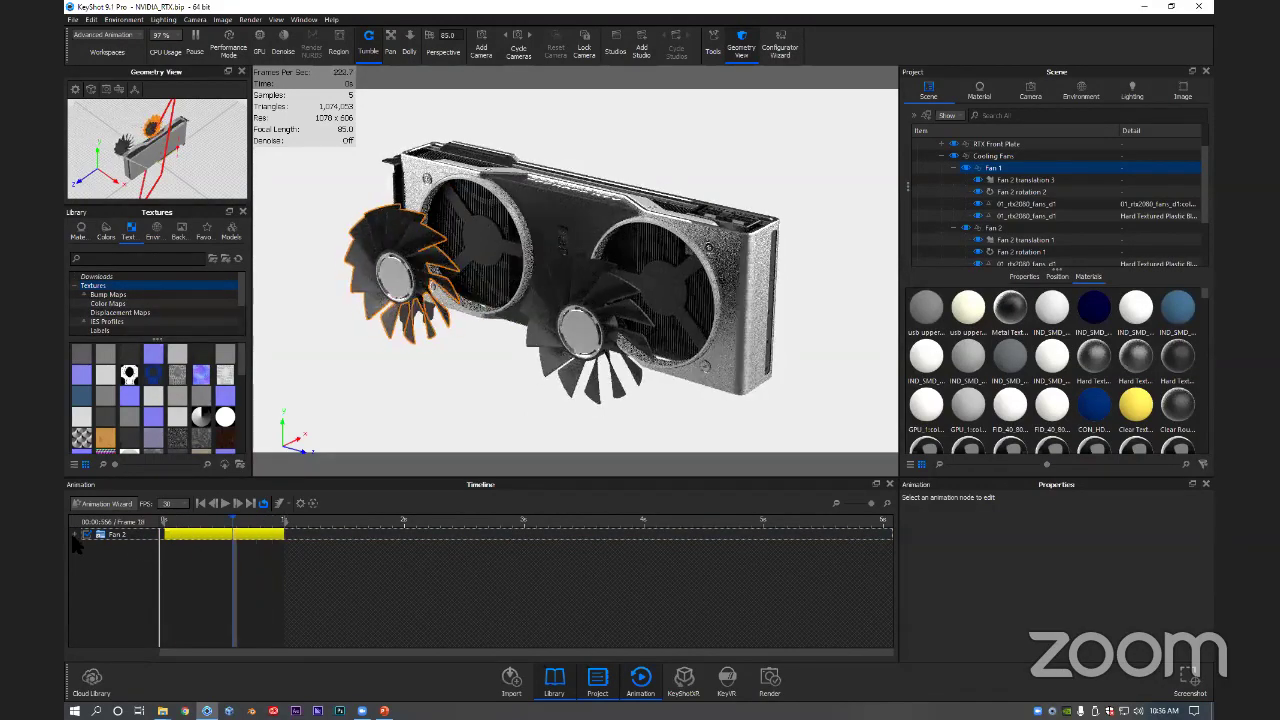
click(75, 534)
click(211, 566)
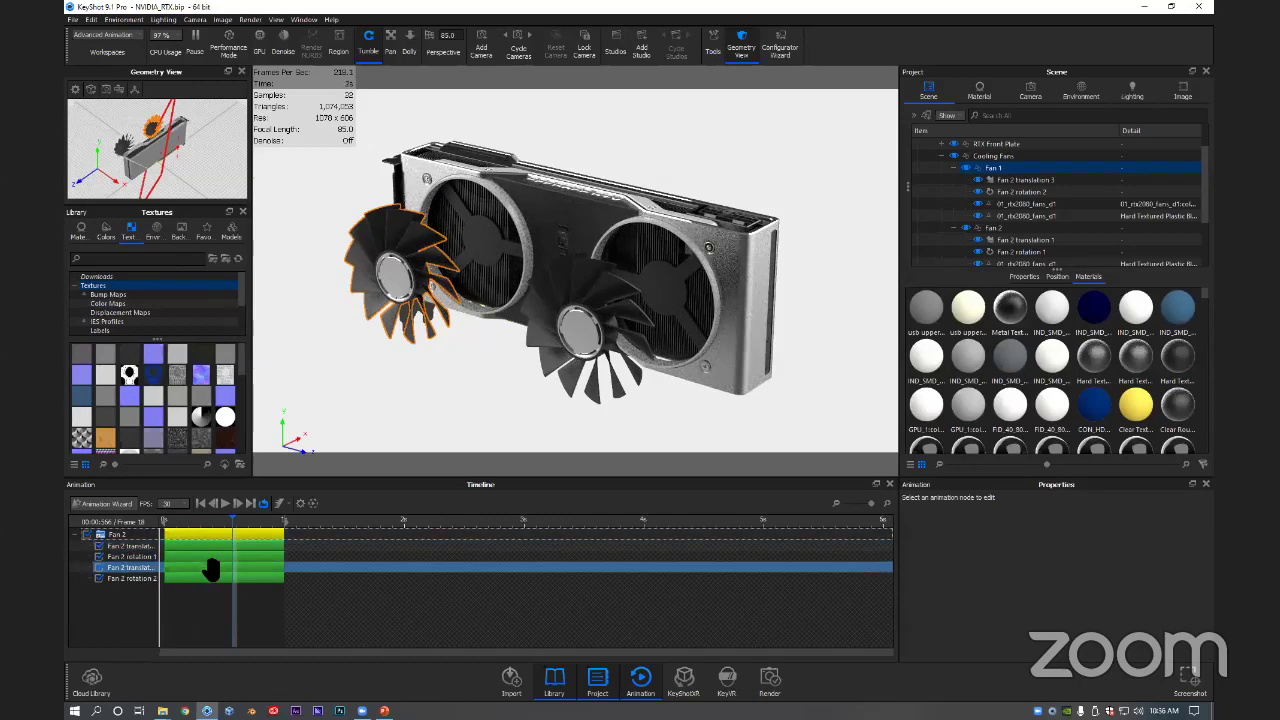
shift+click(125, 578)
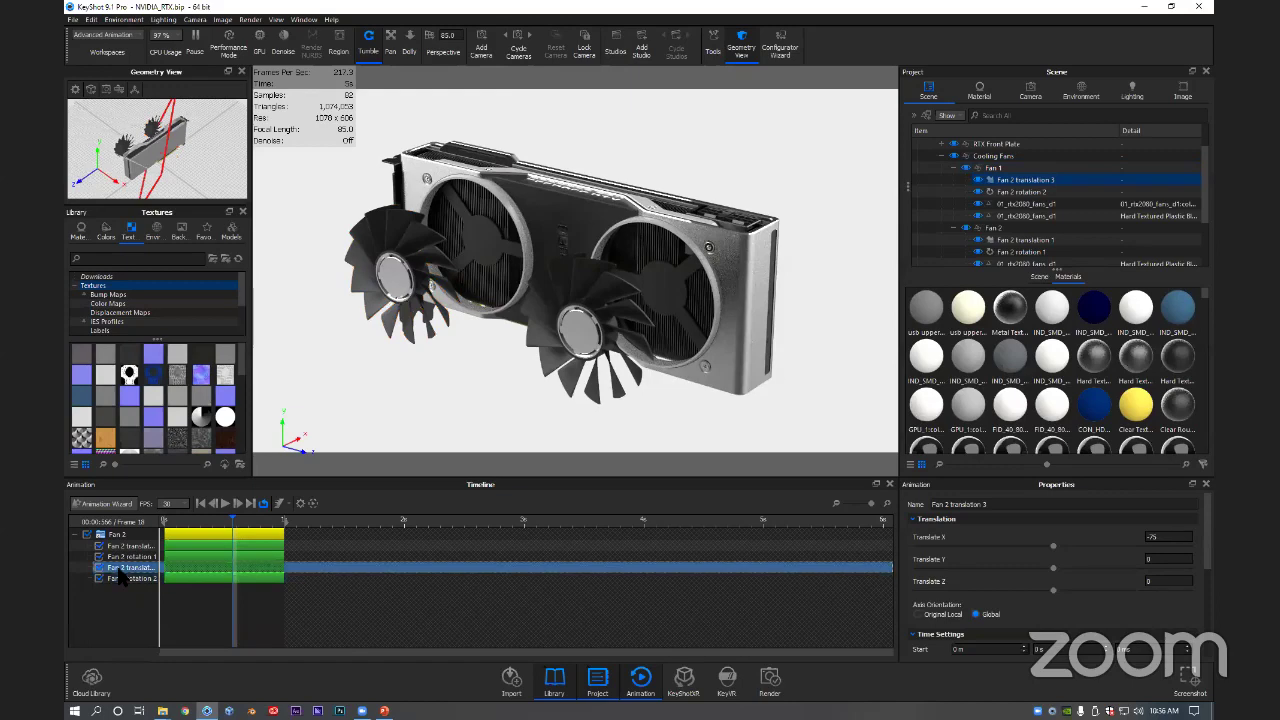
click(200, 575)
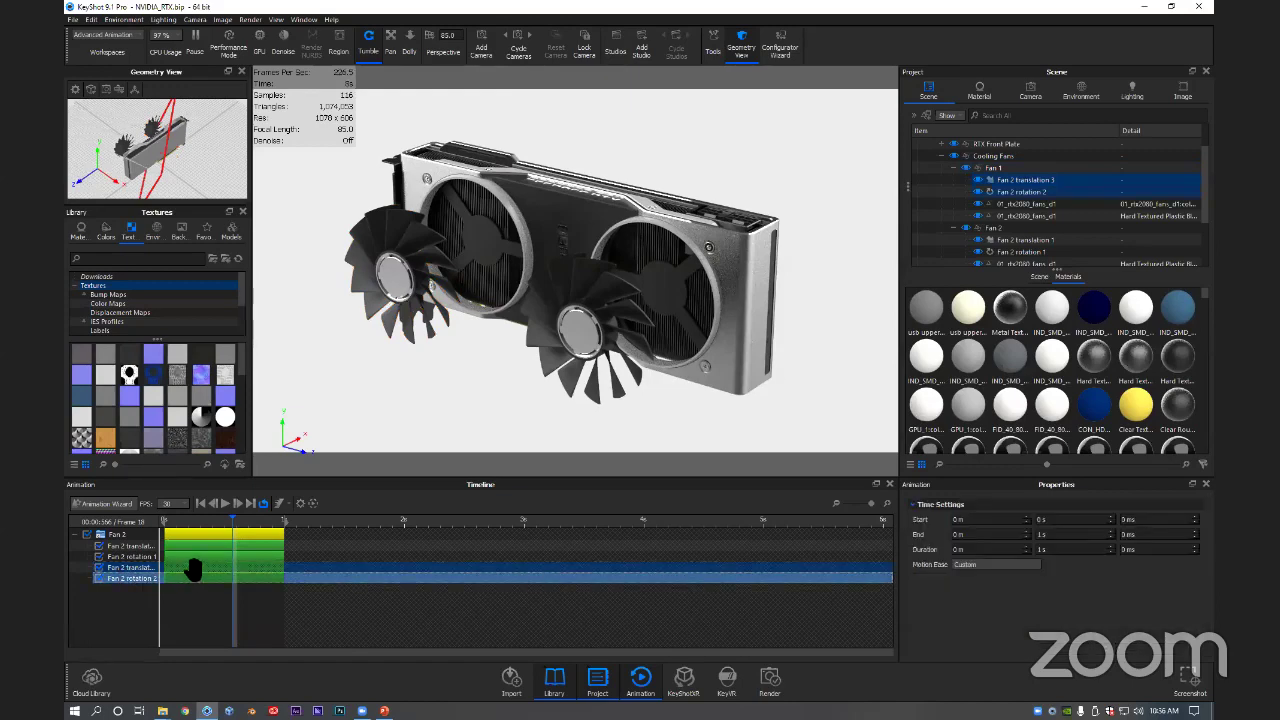
drag(191, 570, 224, 572)
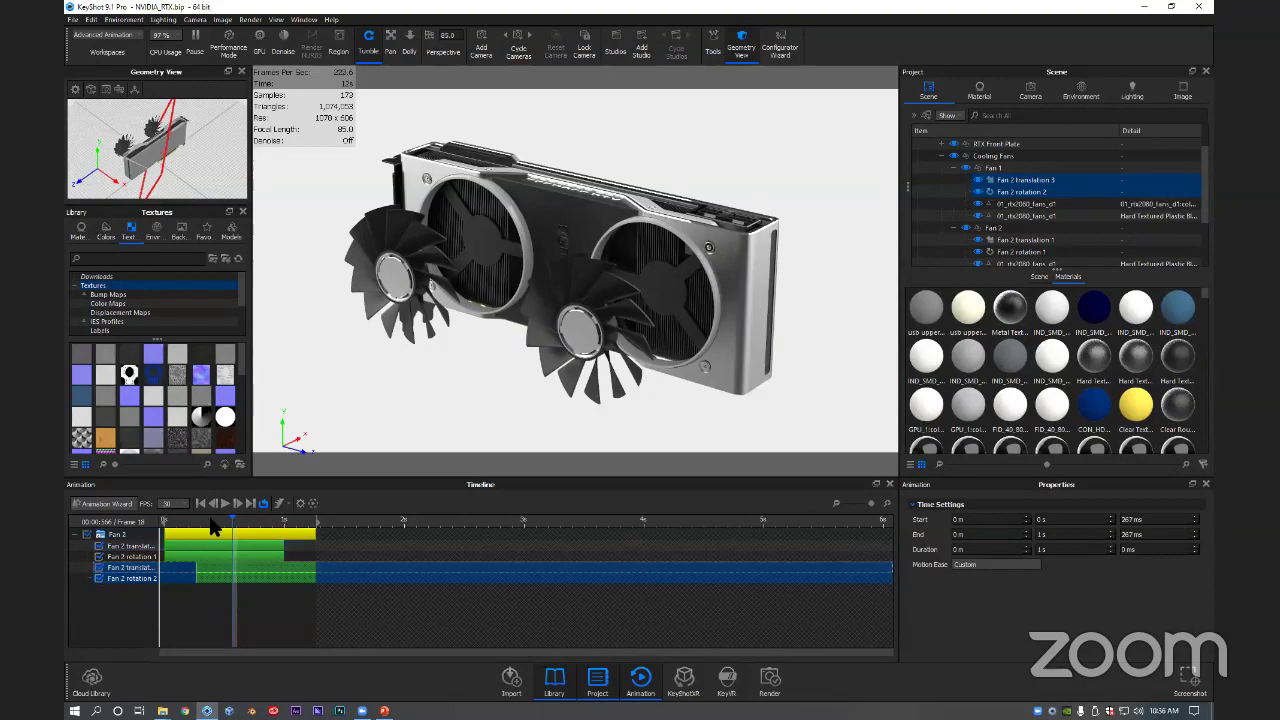
Step: Scrub the timeline back to the start and shift the two Fan 1 animations back to start at 0 s
drag(233, 522, 150, 538)
drag(220, 572, 186, 565)
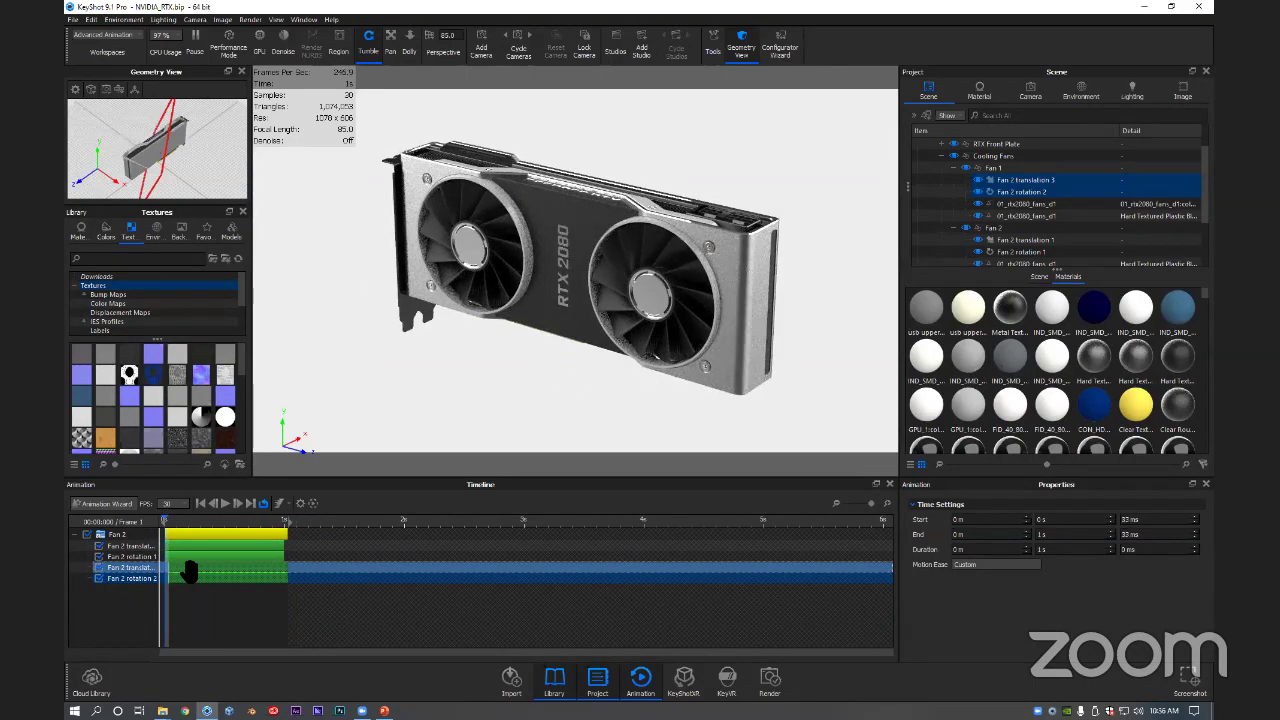
click(198, 601)
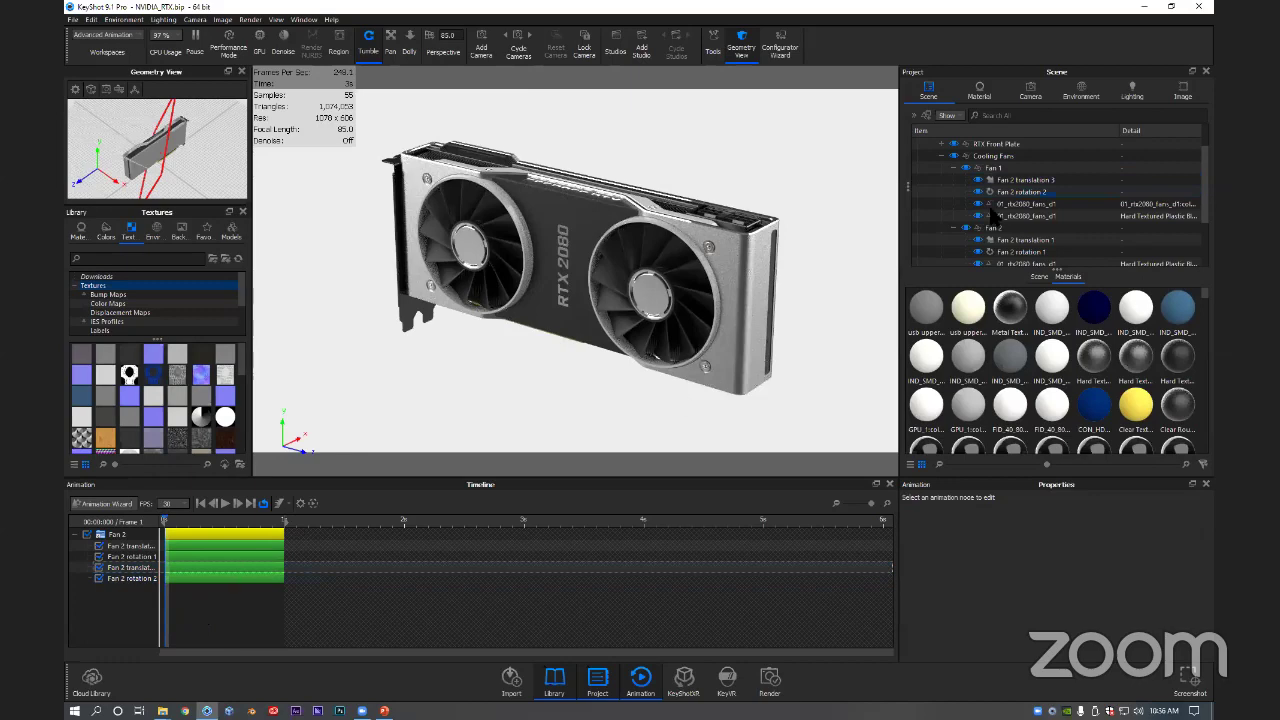
Step: Copy the translation animation from the Fan 1 group and collapse the Cooling Fans group in the scene tree
click(953, 167)
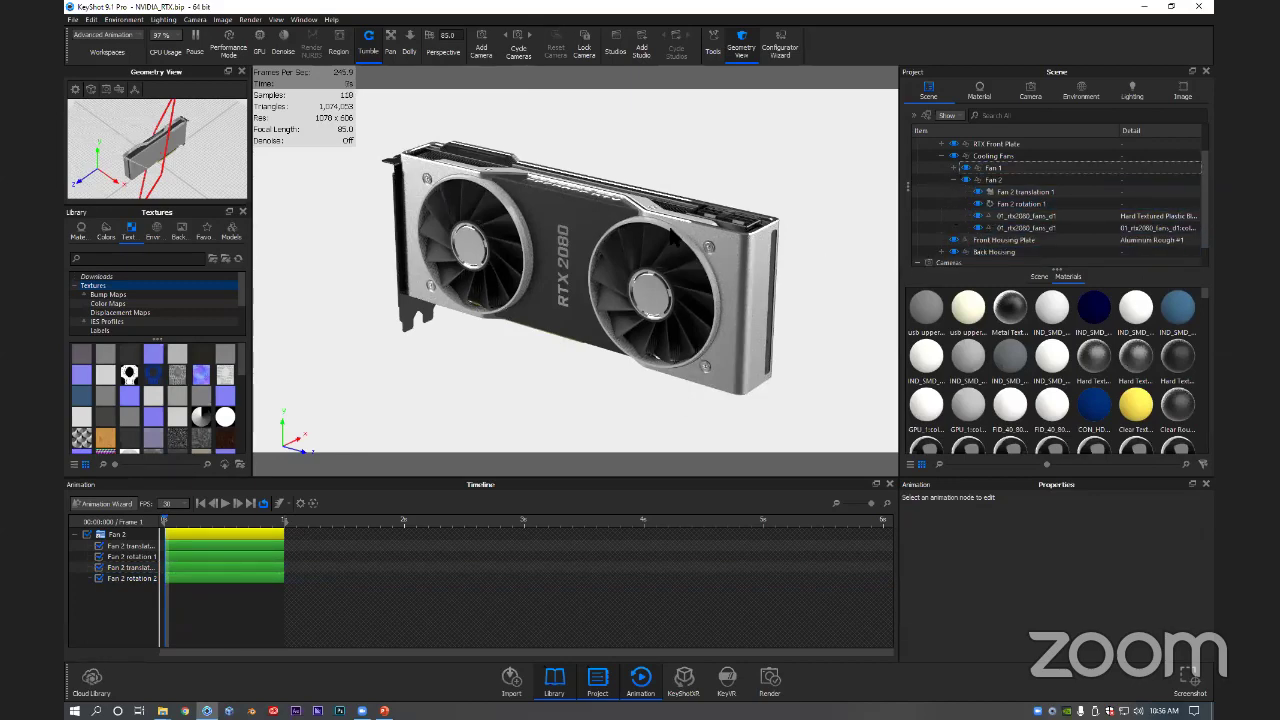
click(953, 179)
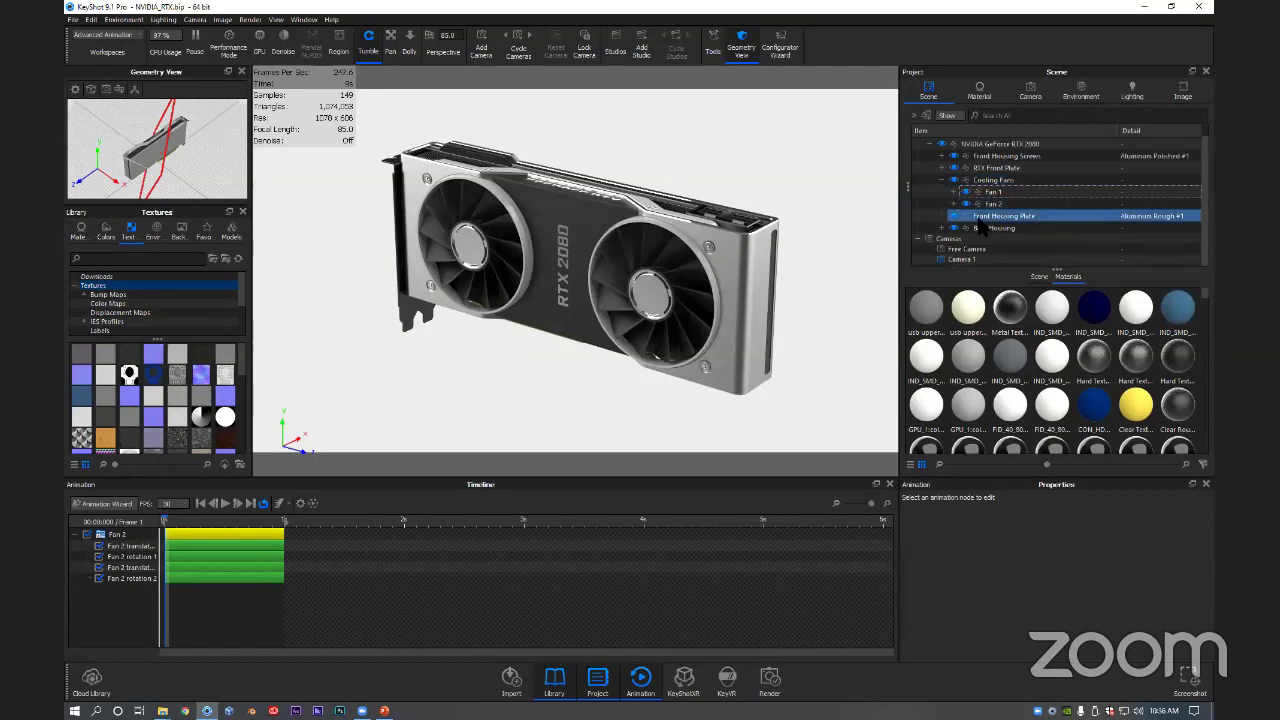
mouse_move(983, 228)
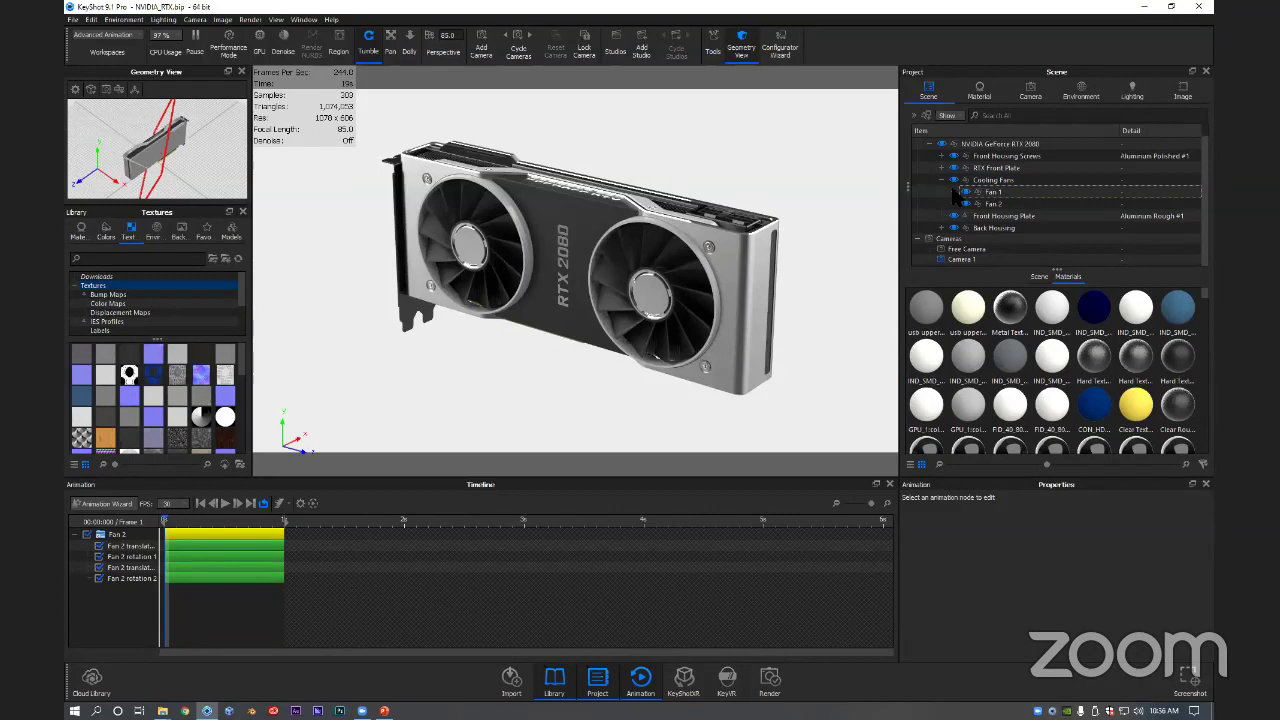
click(955, 191)
click(1008, 205)
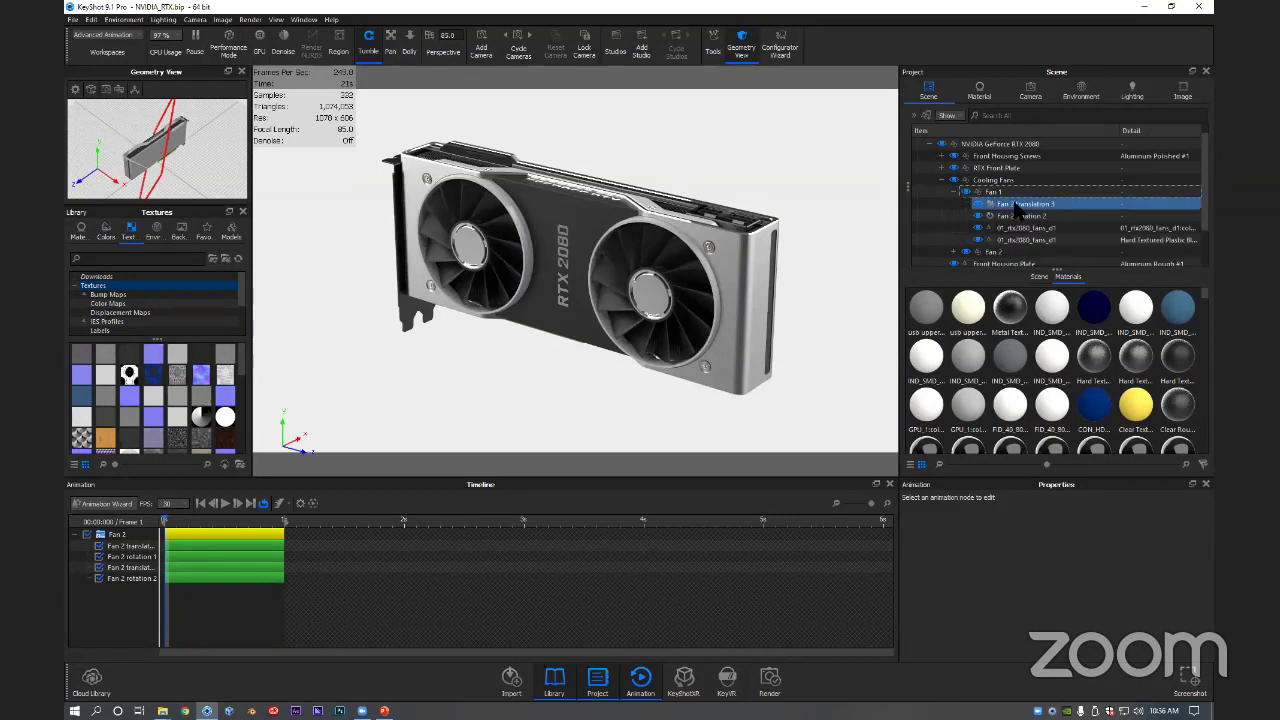
right_click(1011, 203)
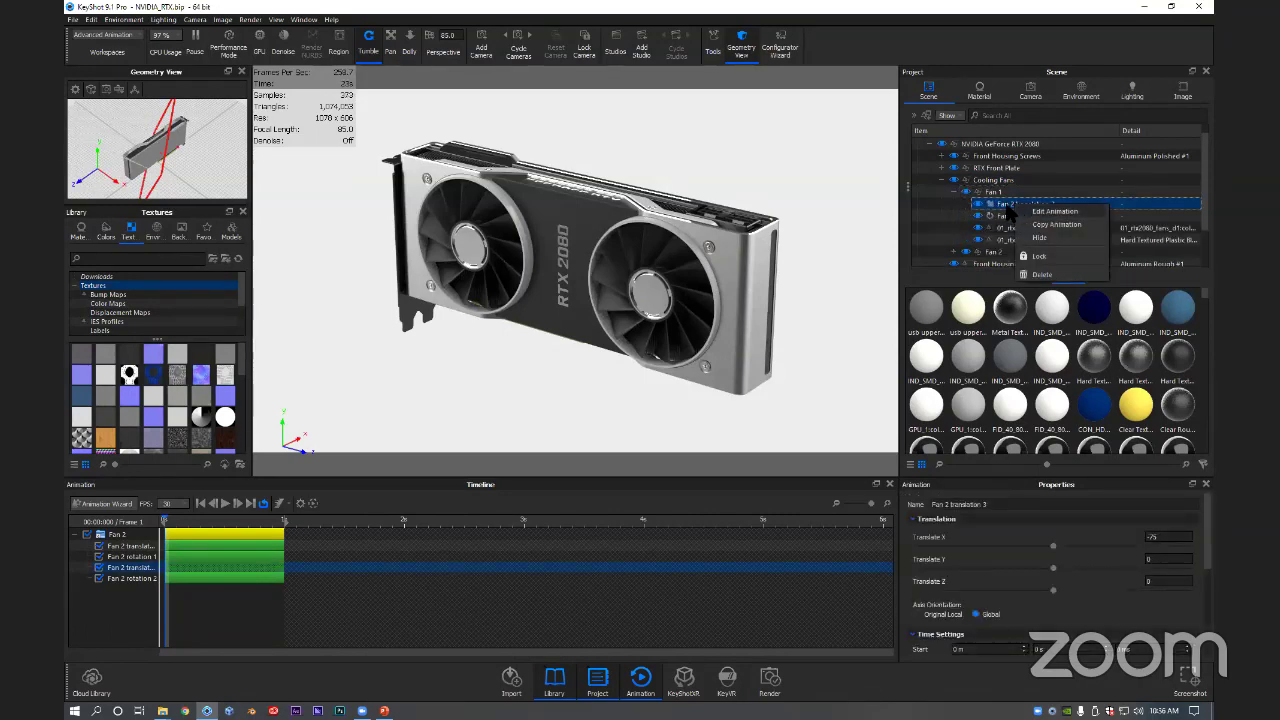
click(1046, 226)
click(942, 181)
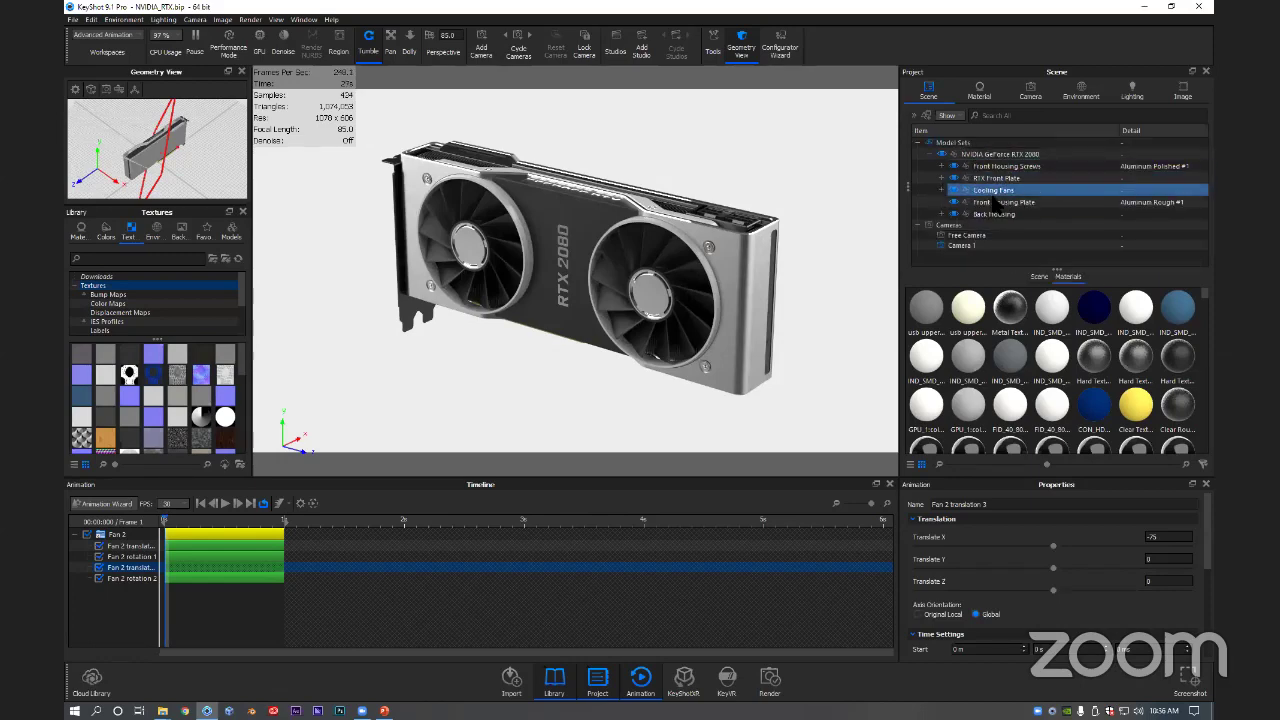
Step: Paste the copied translation unlinked onto the Front Housing Screws group and scrub the timeline to preview it from the side
click(1005, 167)
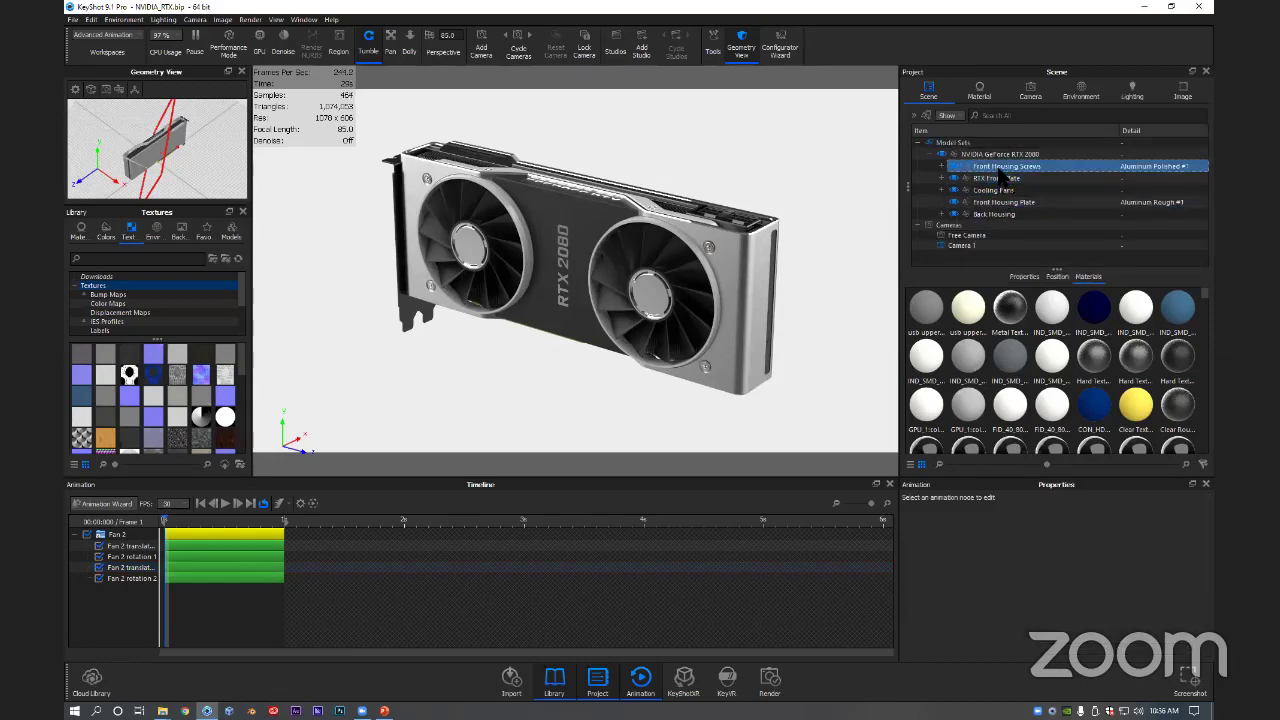
right_click(985, 168)
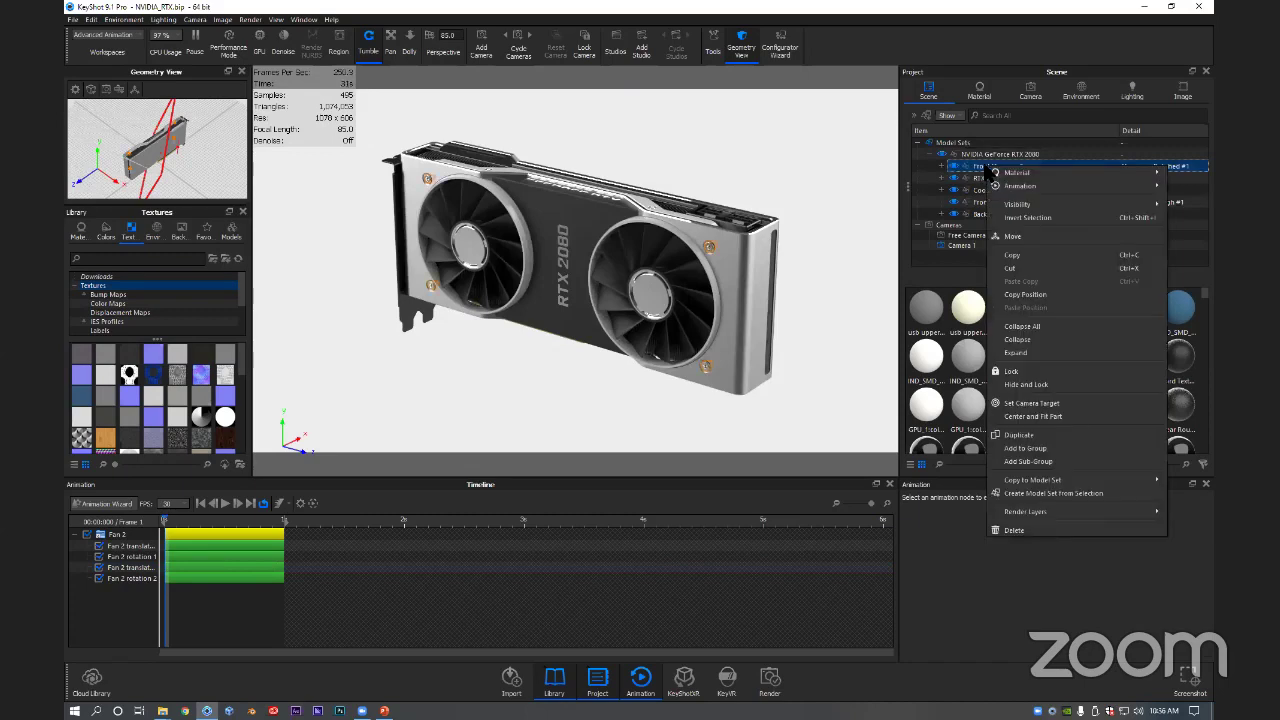
mouse_move(1020, 187)
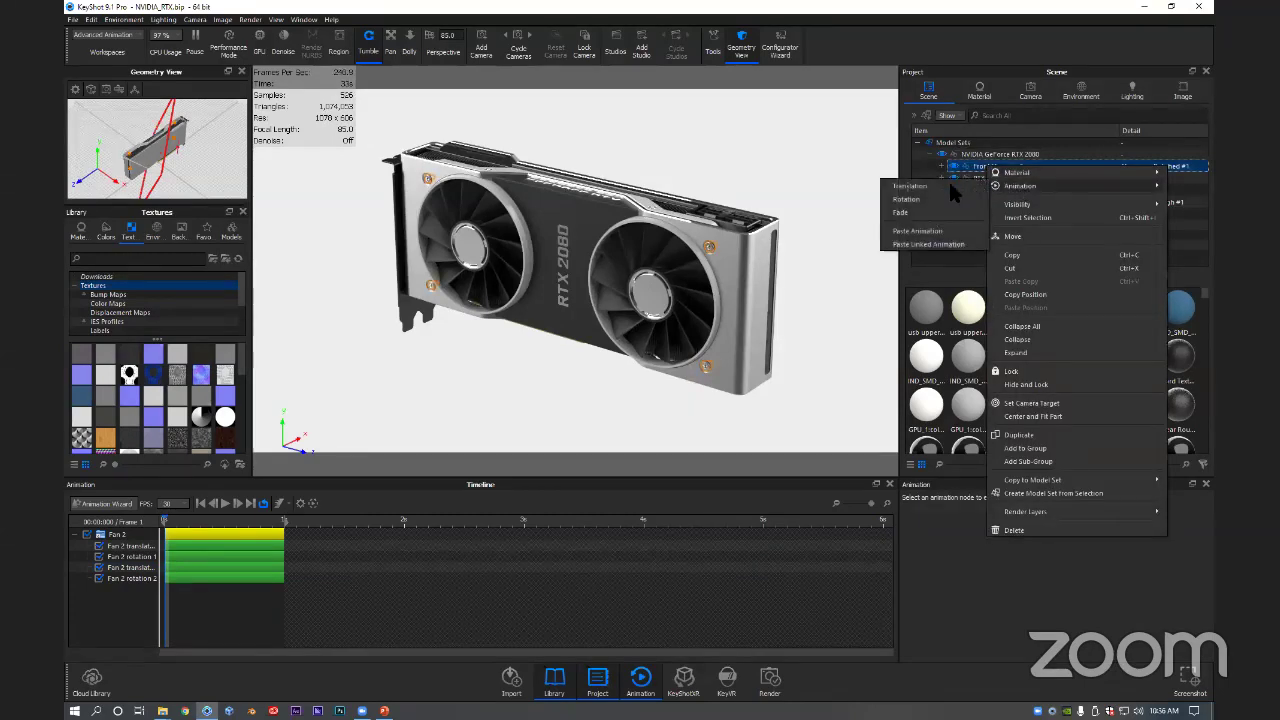
click(925, 228)
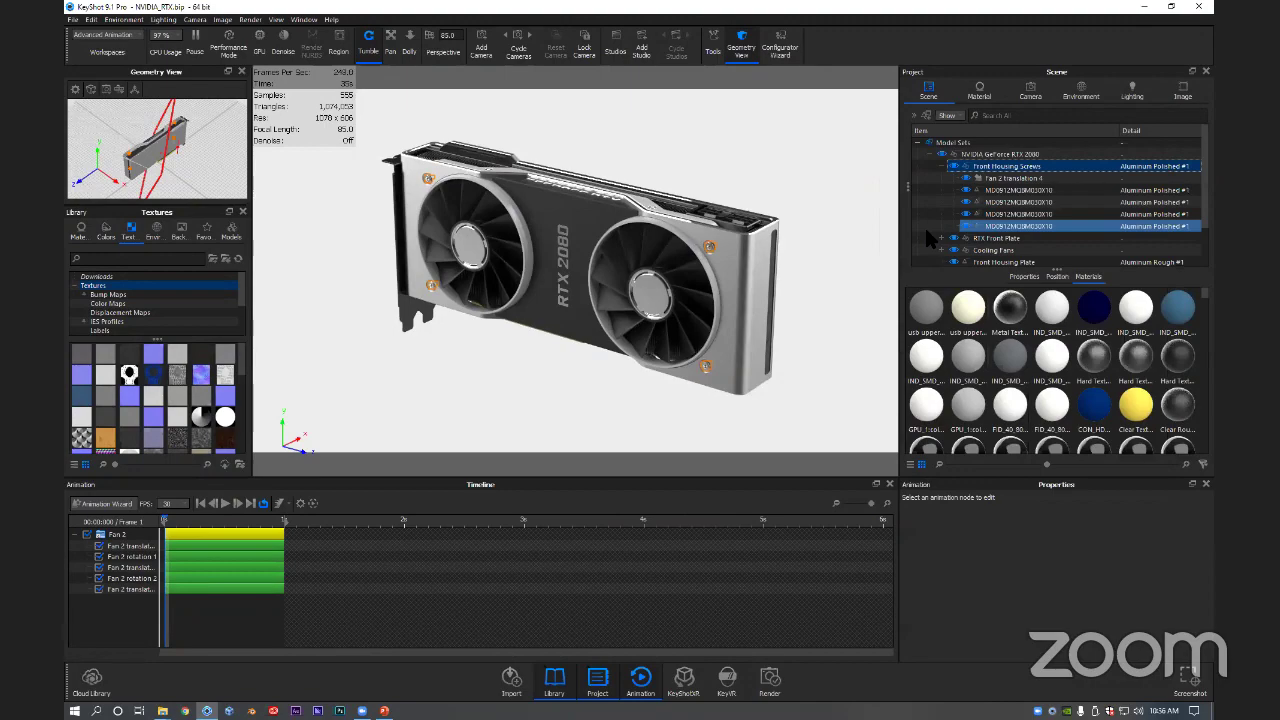
drag(203, 524, 279, 524)
drag(610, 426, 393, 402)
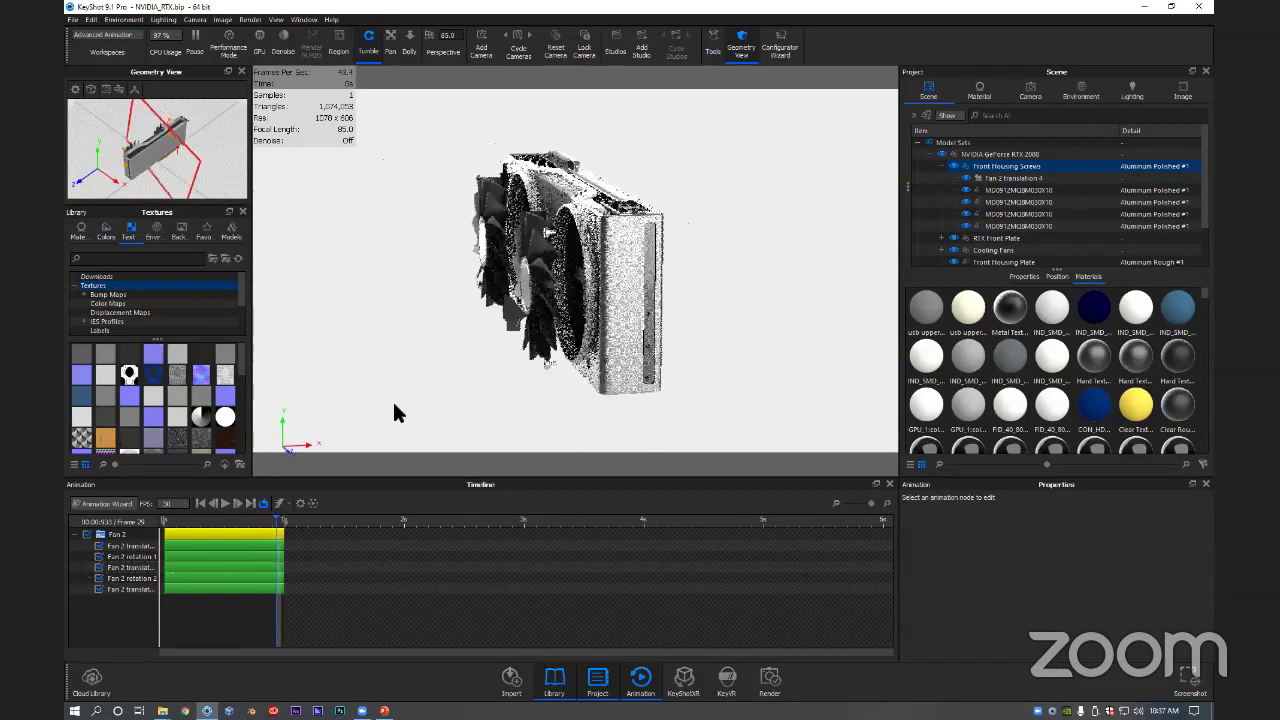
mouse_move(249, 522)
mouse_down()
mouse_move(291, 522)
mouse_move(226, 522)
mouse_move(239, 524)
mouse_up()
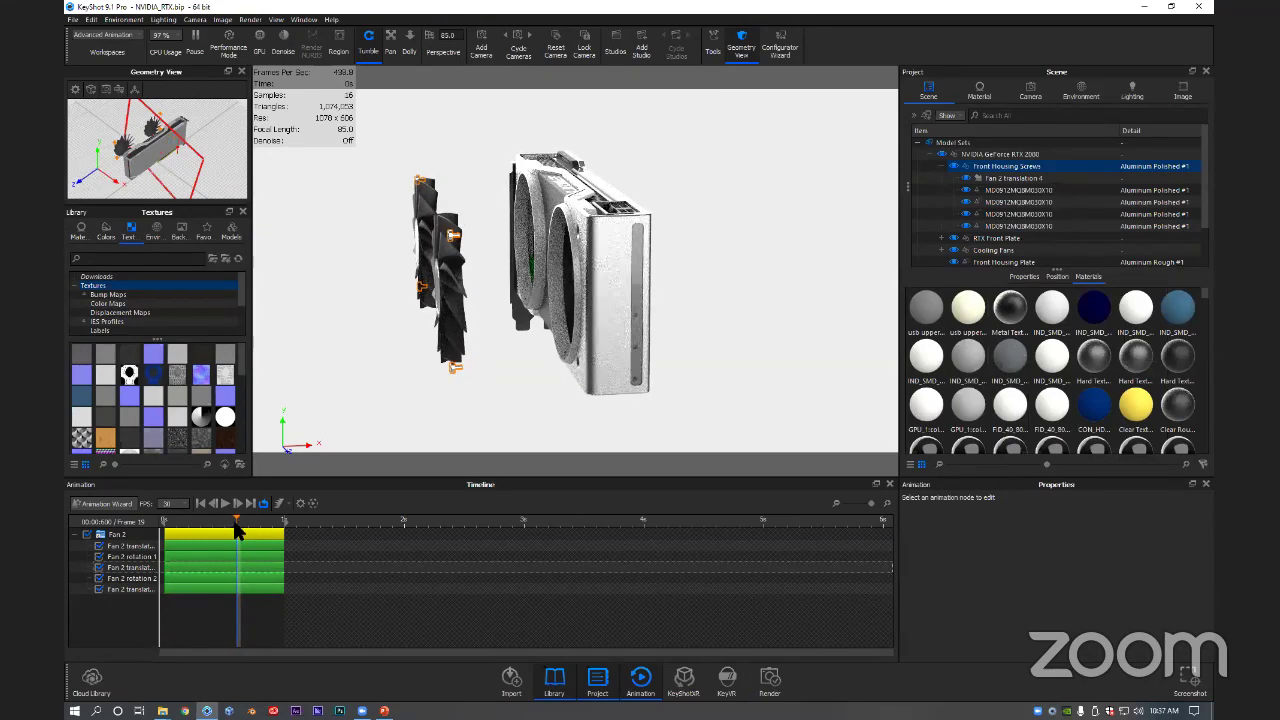
Step: Rename the screws' translation animation to "Screws translation 4" and set its Translate X to -50
click(211, 591)
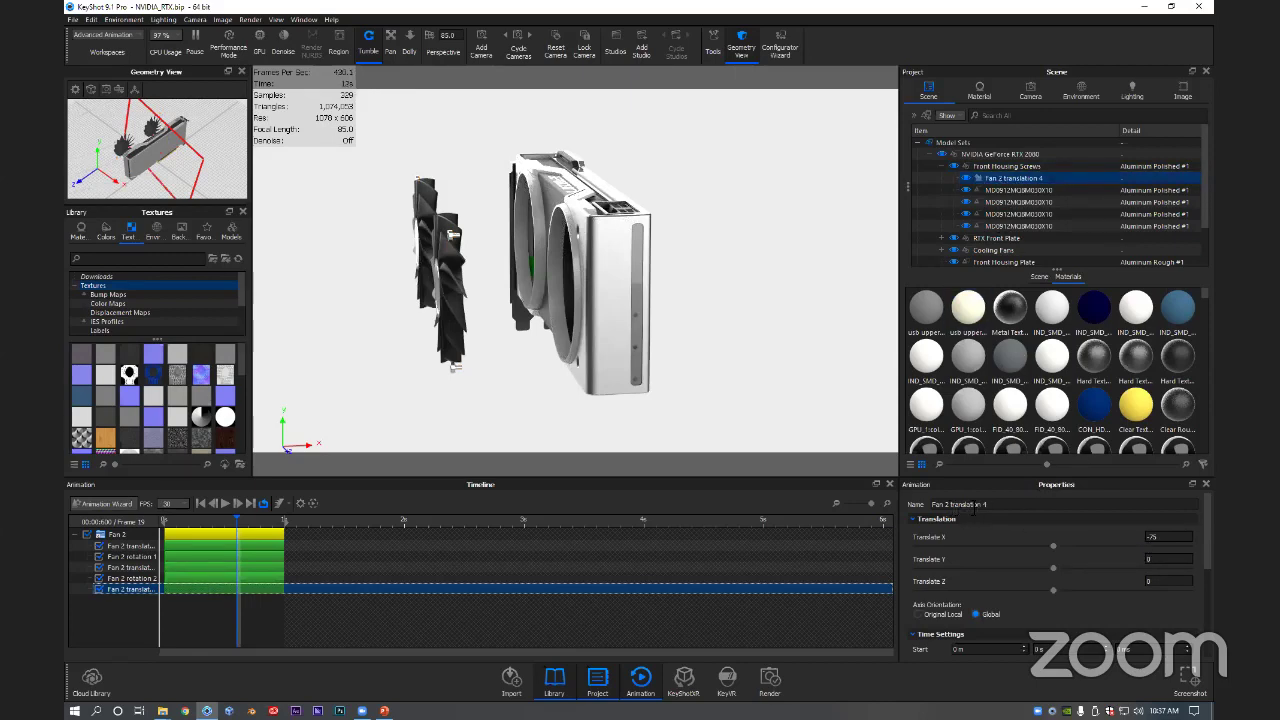
drag(950, 504, 888, 503)
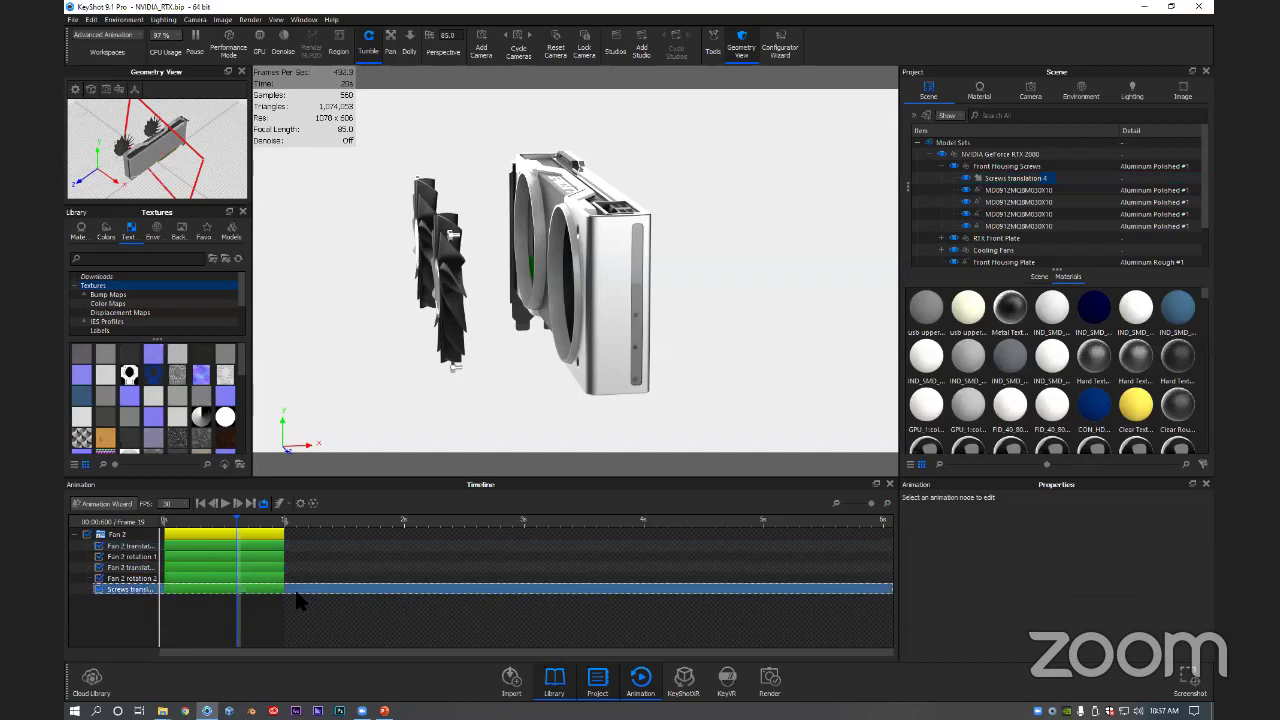
click(257, 590)
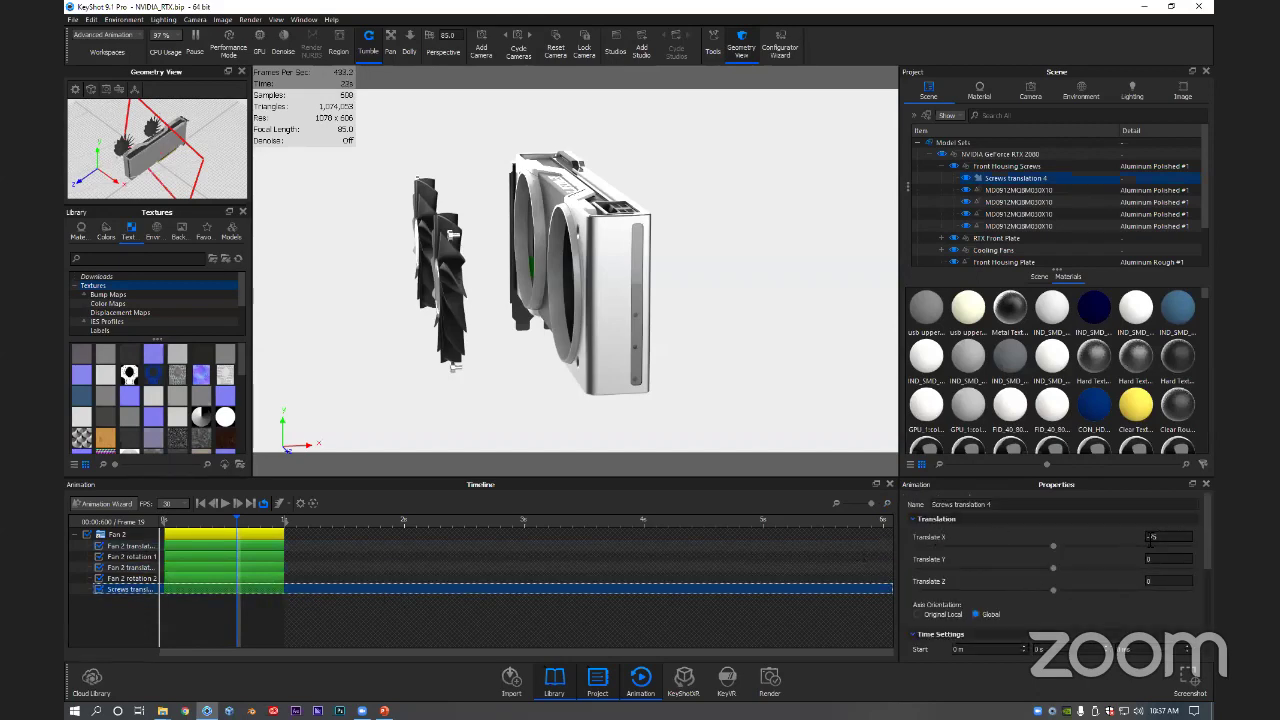
click(1152, 537)
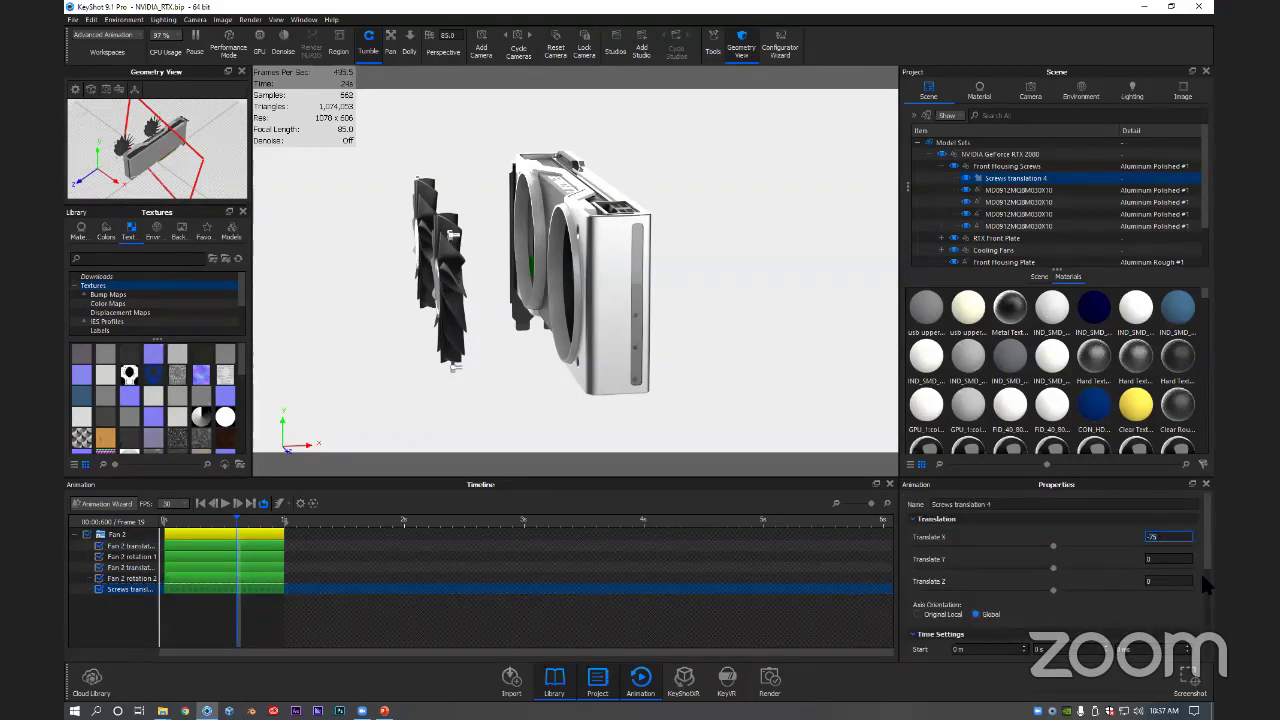
text(-50)
key(Return)
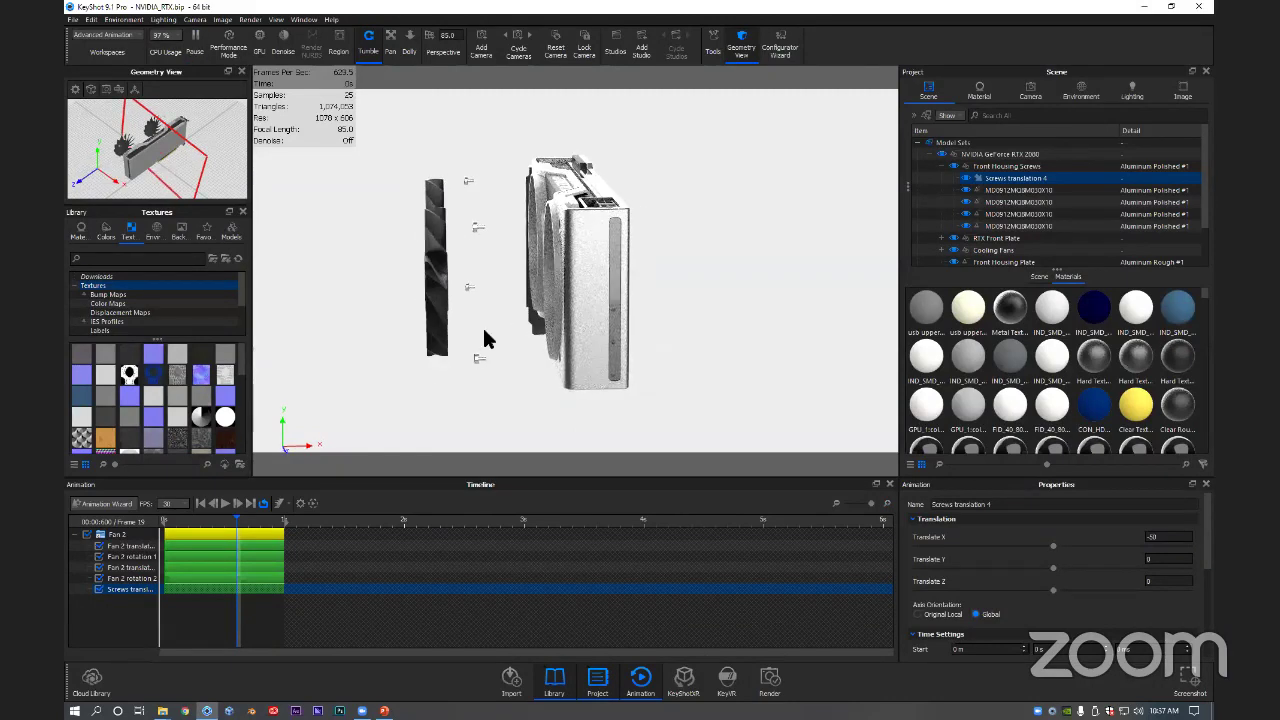
Step: Delay the screws' translation animation to start at 200 ms and scrub the timeline back to the start
drag(272, 521, 230, 519)
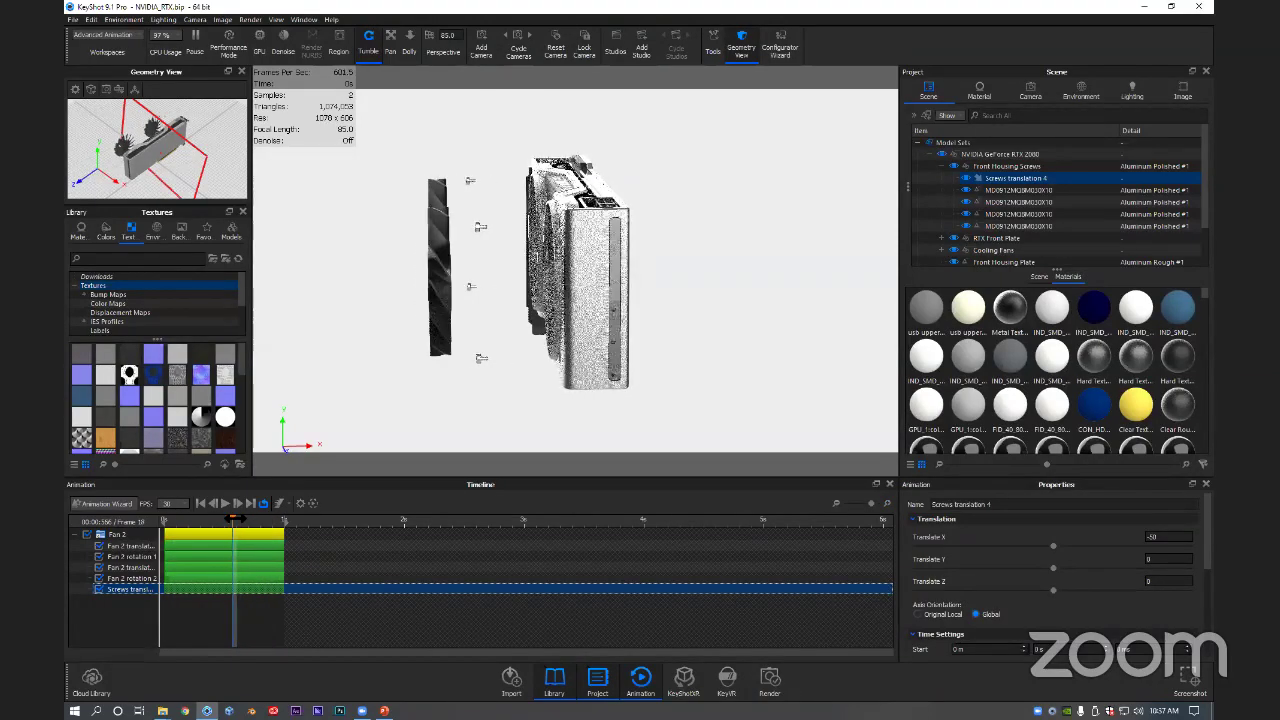
drag(201, 590, 230, 580)
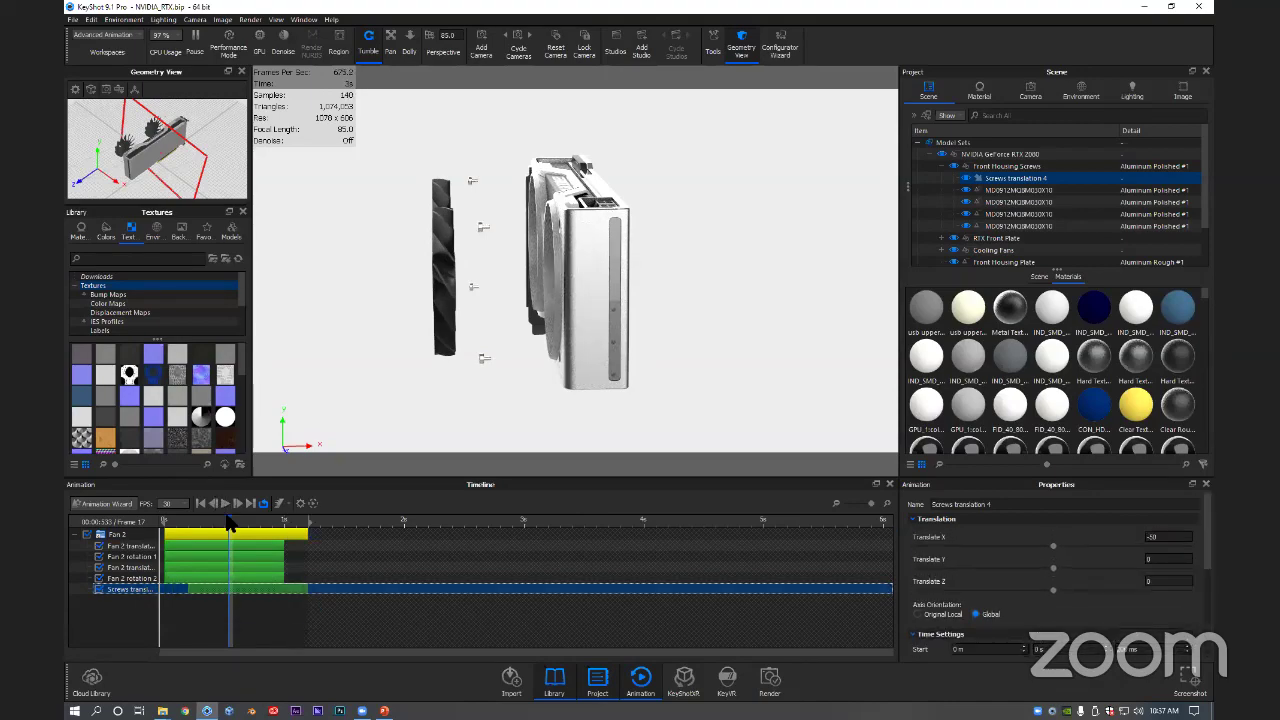
drag(231, 520, 163, 530)
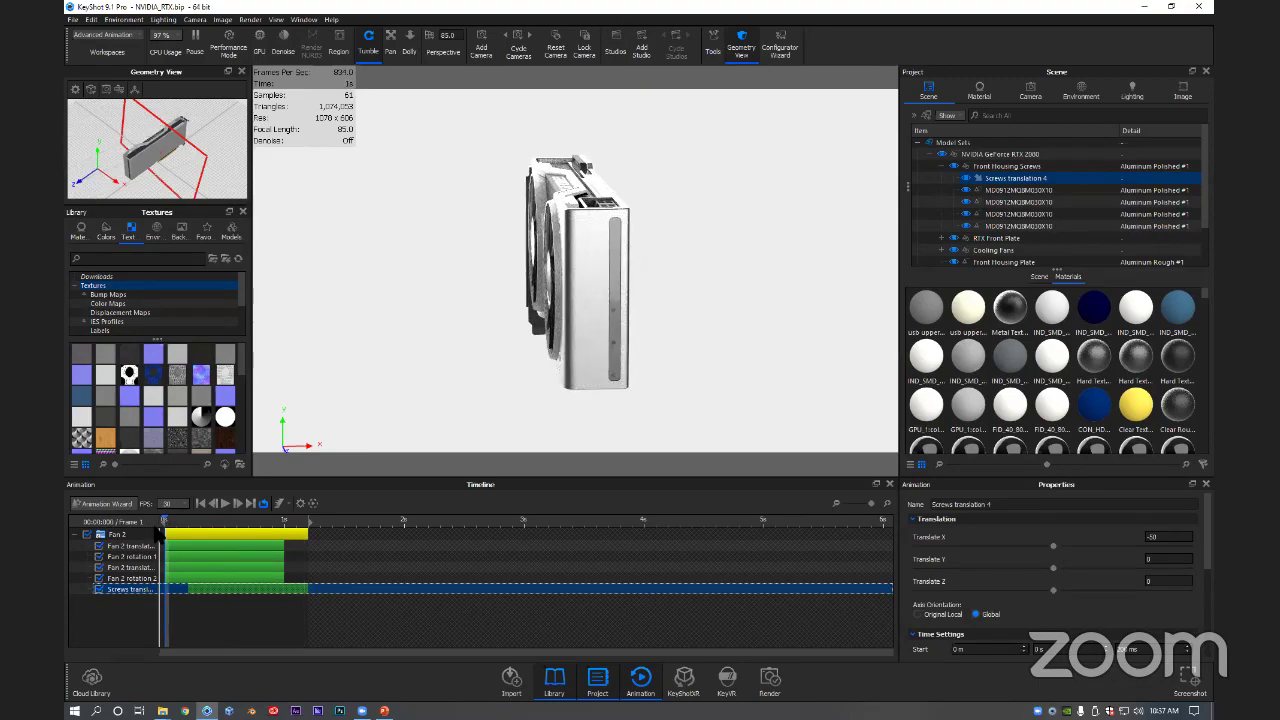
Step: Orbit the graphics card back to a front three-quarter view and collapse the Front Housing Screws group in the scene tree
drag(594, 331, 650, 375)
drag(748, 343, 740, 327)
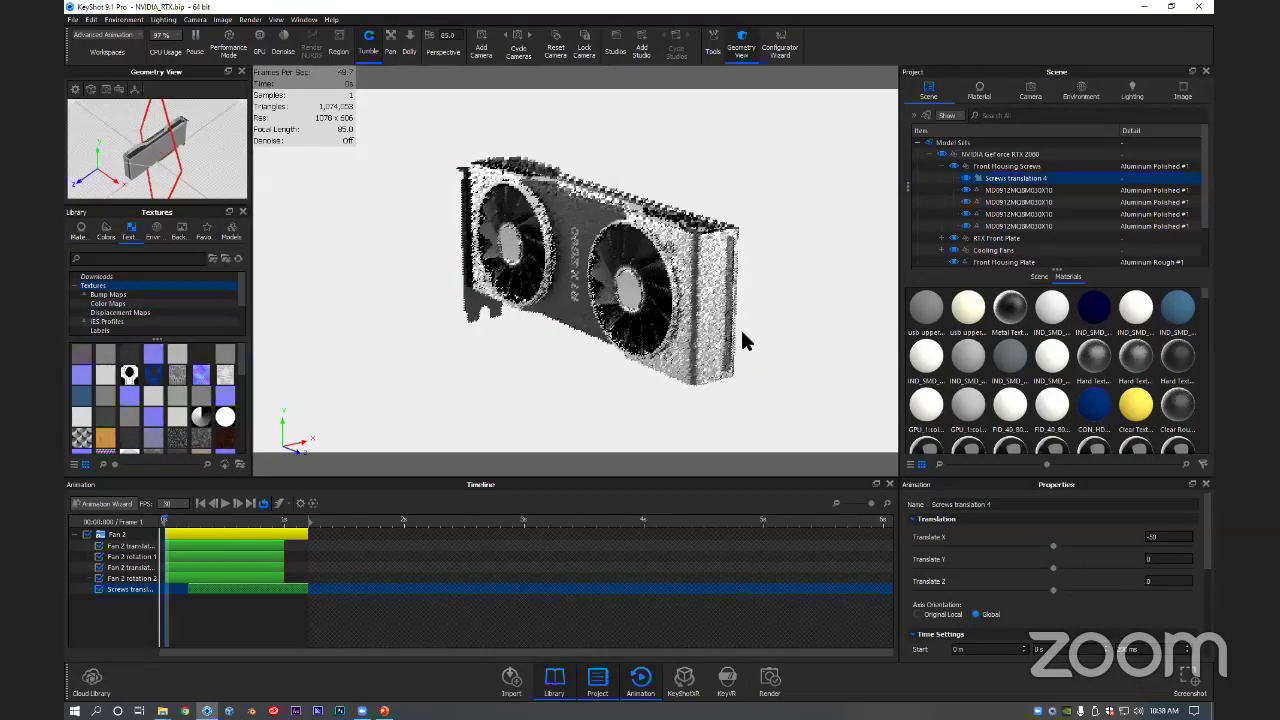
click(941, 166)
click(958, 178)
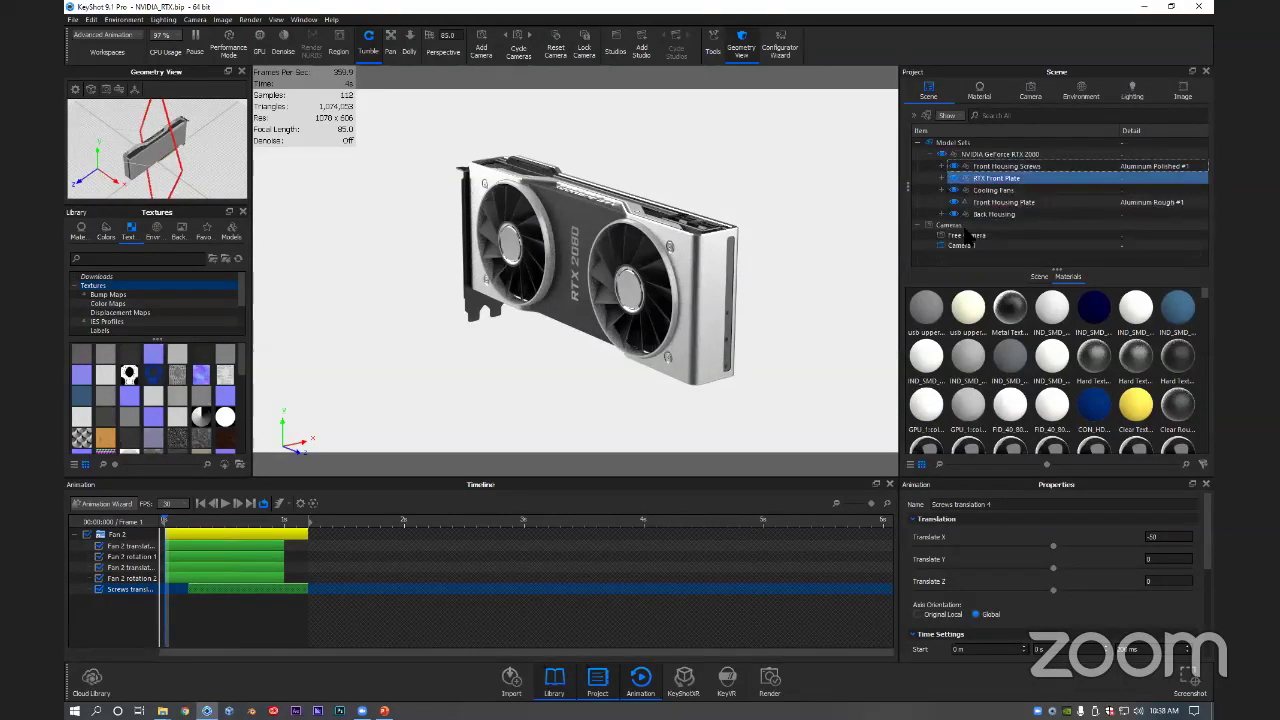
Step: Review the screws animation's custom motion ease curve and close the graphics card scene, discarding its changes
scroll(938, 593, down, 3)
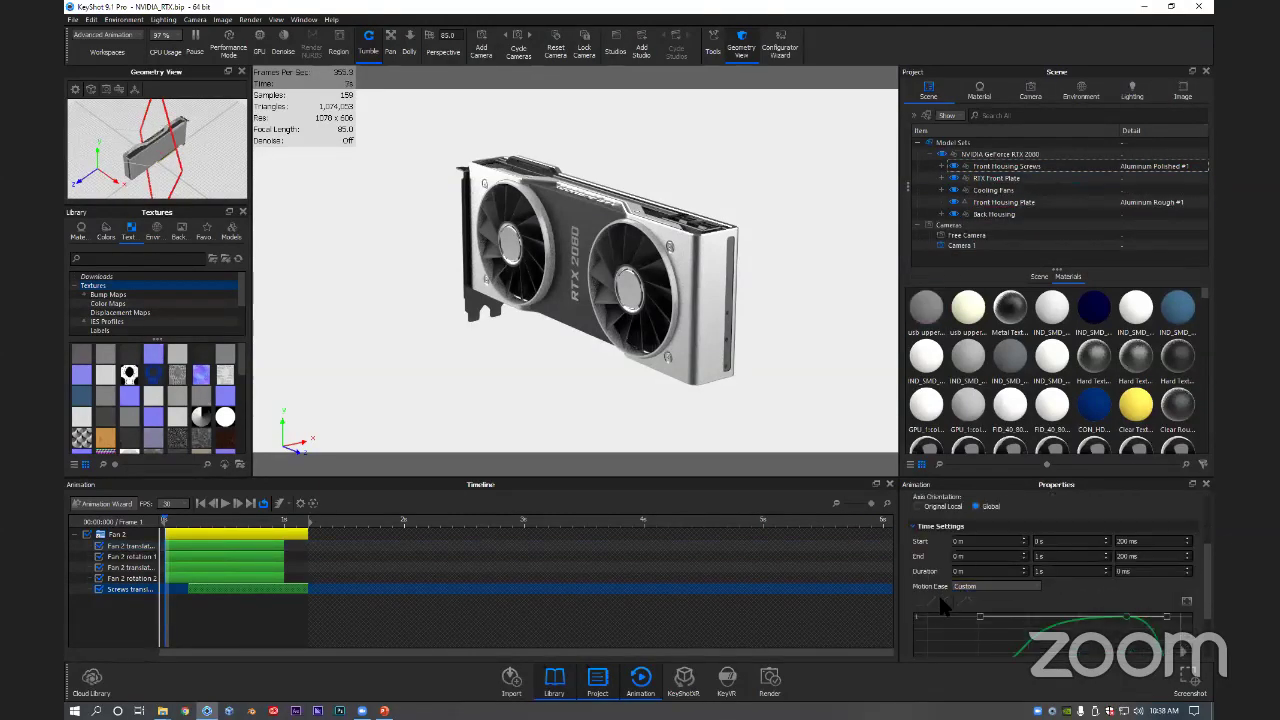
scroll(945, 600, down, 3)
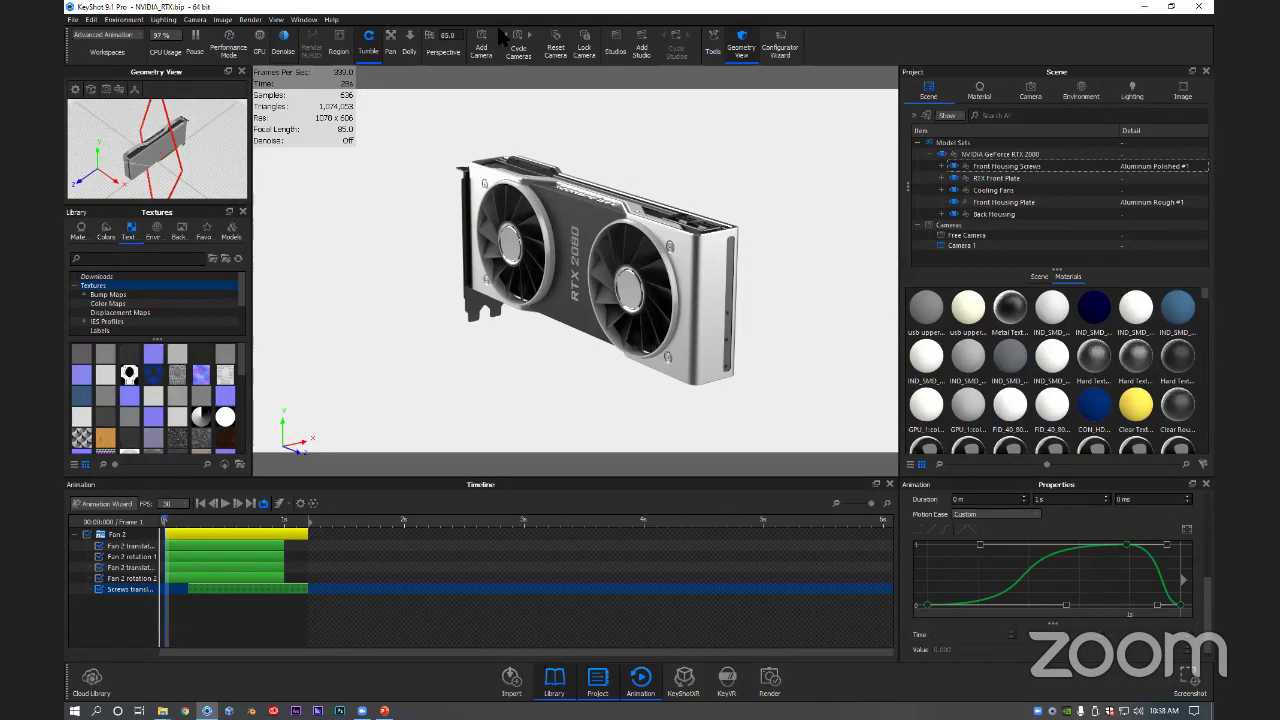
key(ctrl+o)
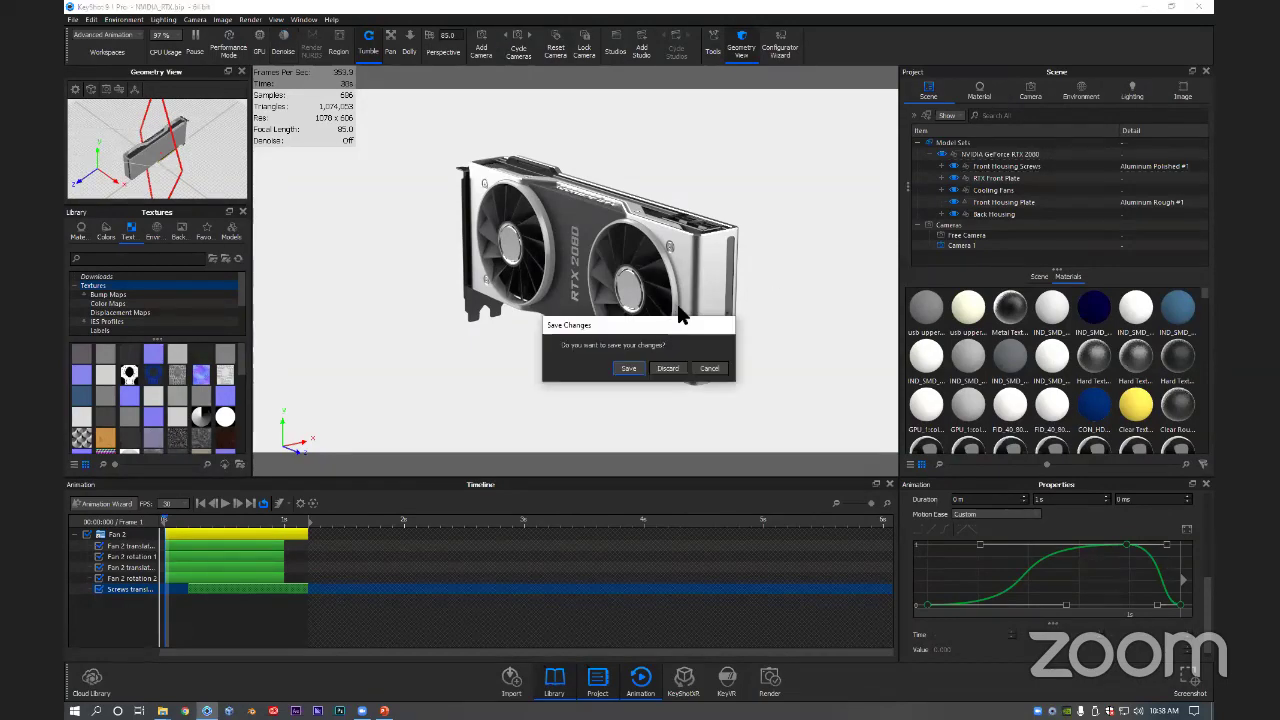
click(667, 369)
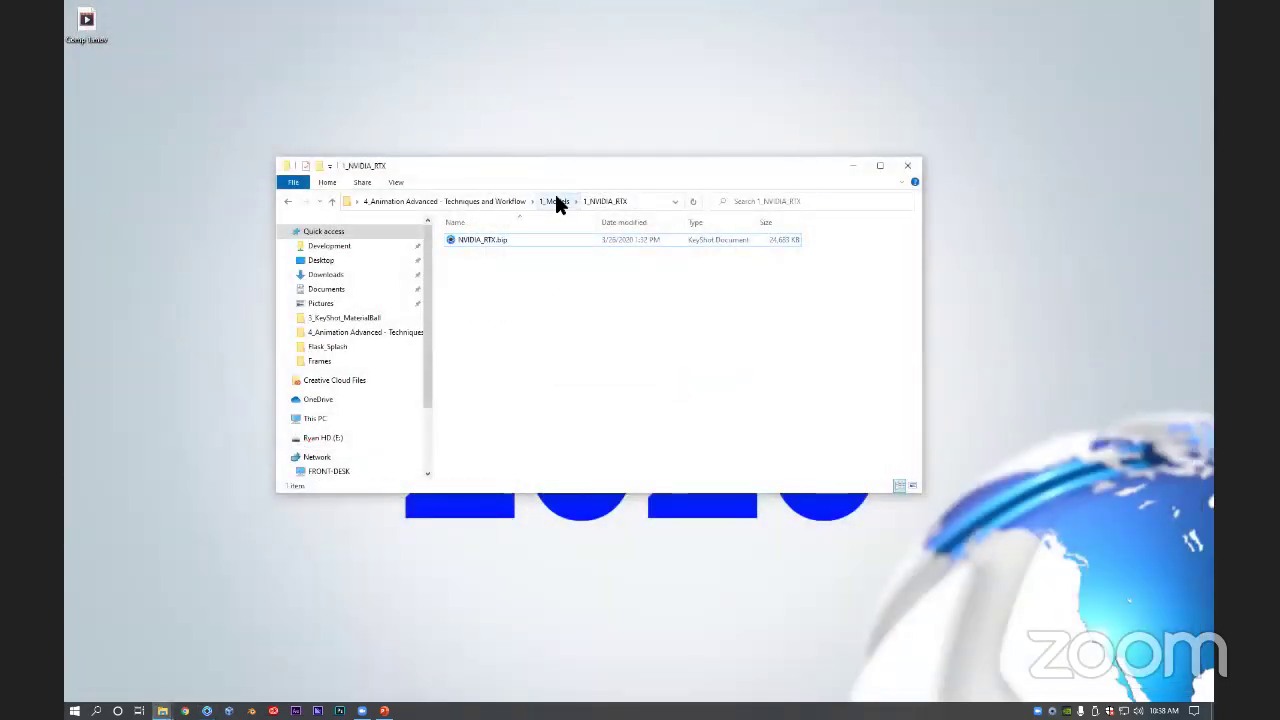
Step: Browse from the 1_Models folder in File Explorer into 2_ClothSimulation_Alembic to show the ClothSimulation.abc file
click(556, 201)
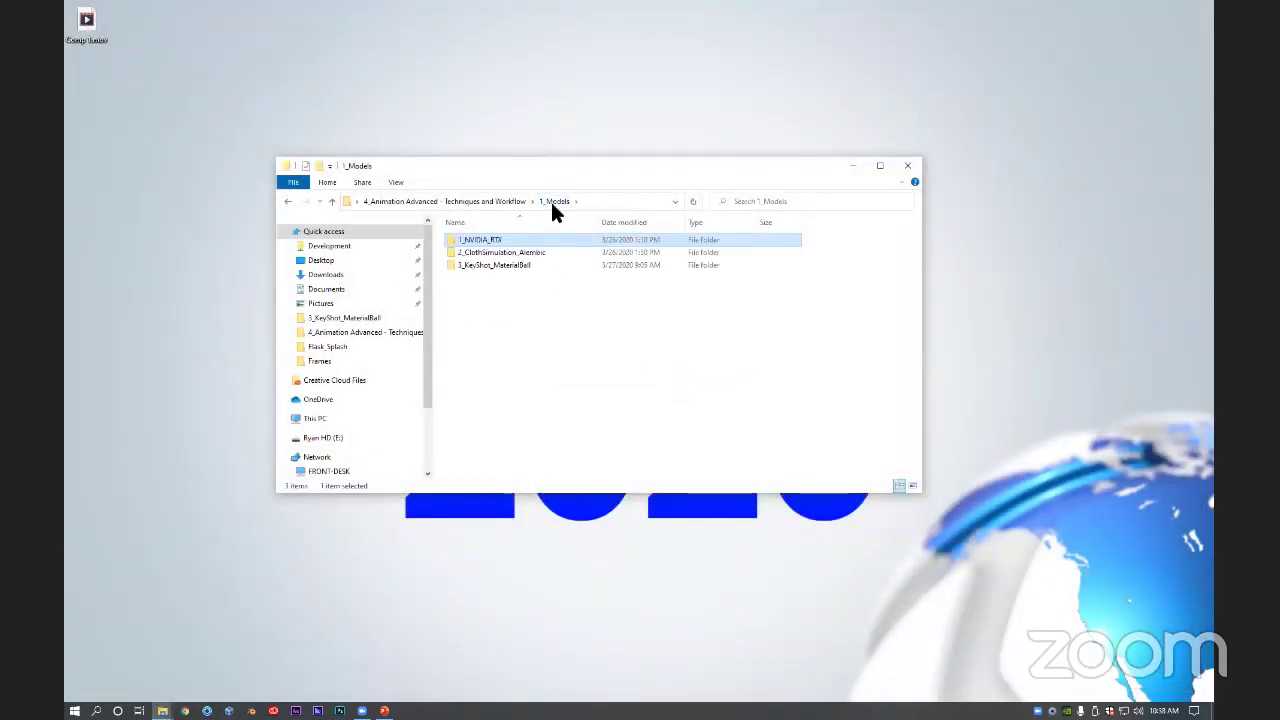
double_click(524, 252)
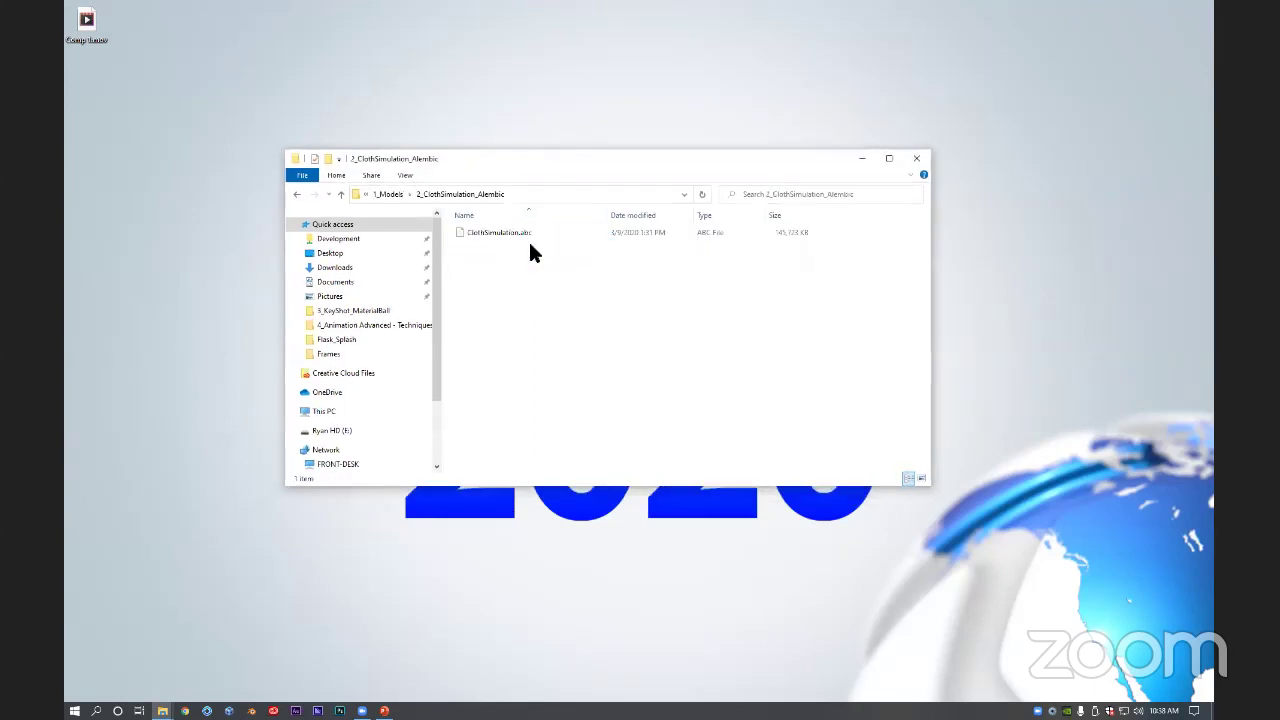
drag(580, 160, 585, 158)
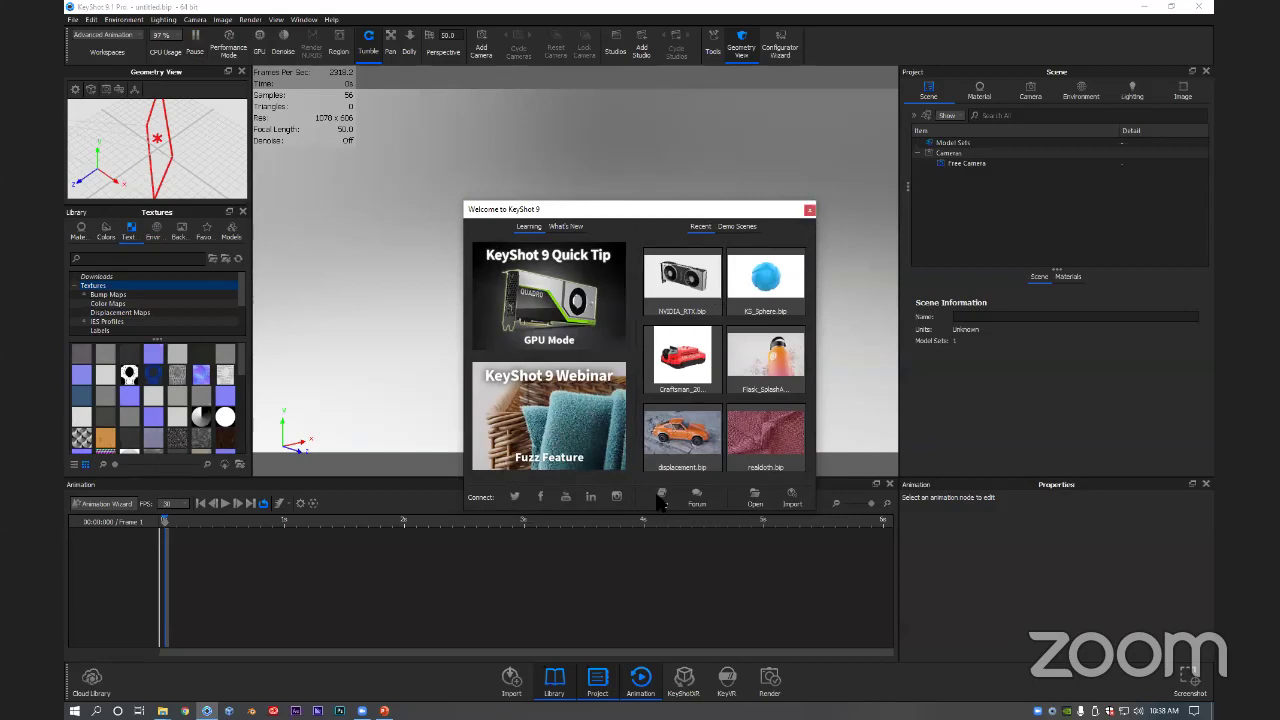
Step: Choose ClothSimulation.abc from the 2_ClothSimulation_Alembic folder as the file to import into the new KeyShot scene
click(792, 496)
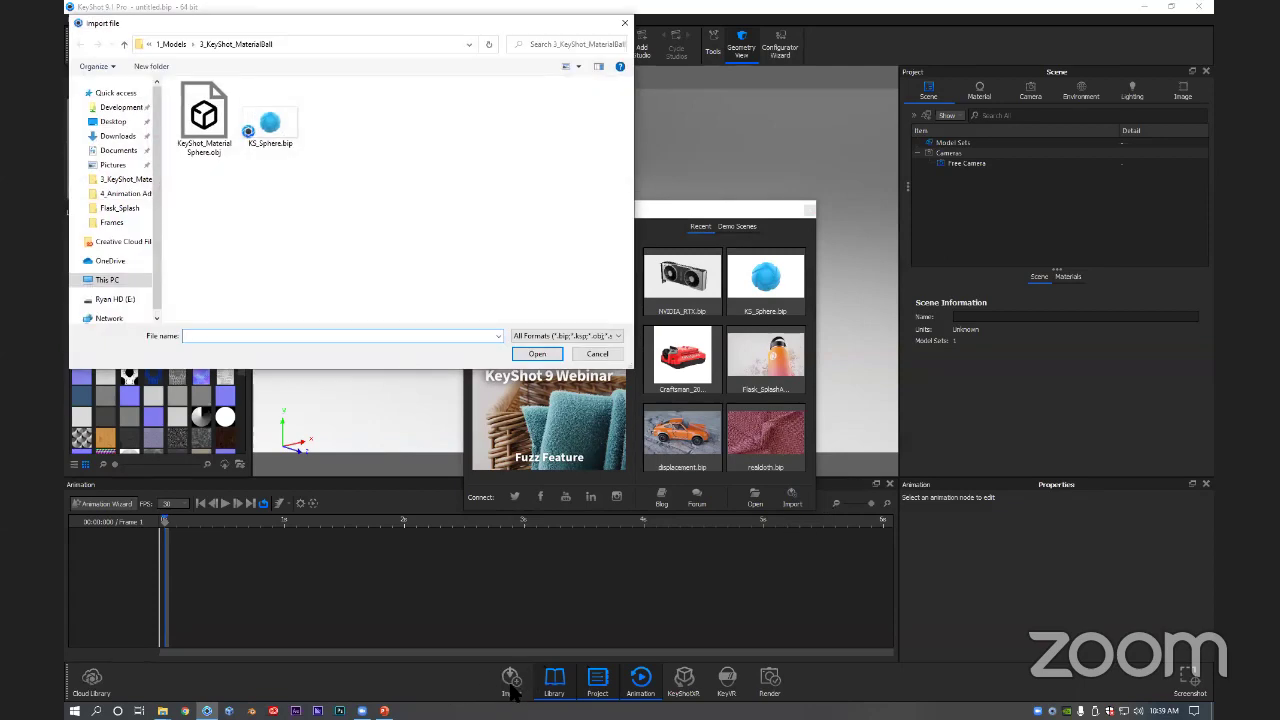
click(318, 131)
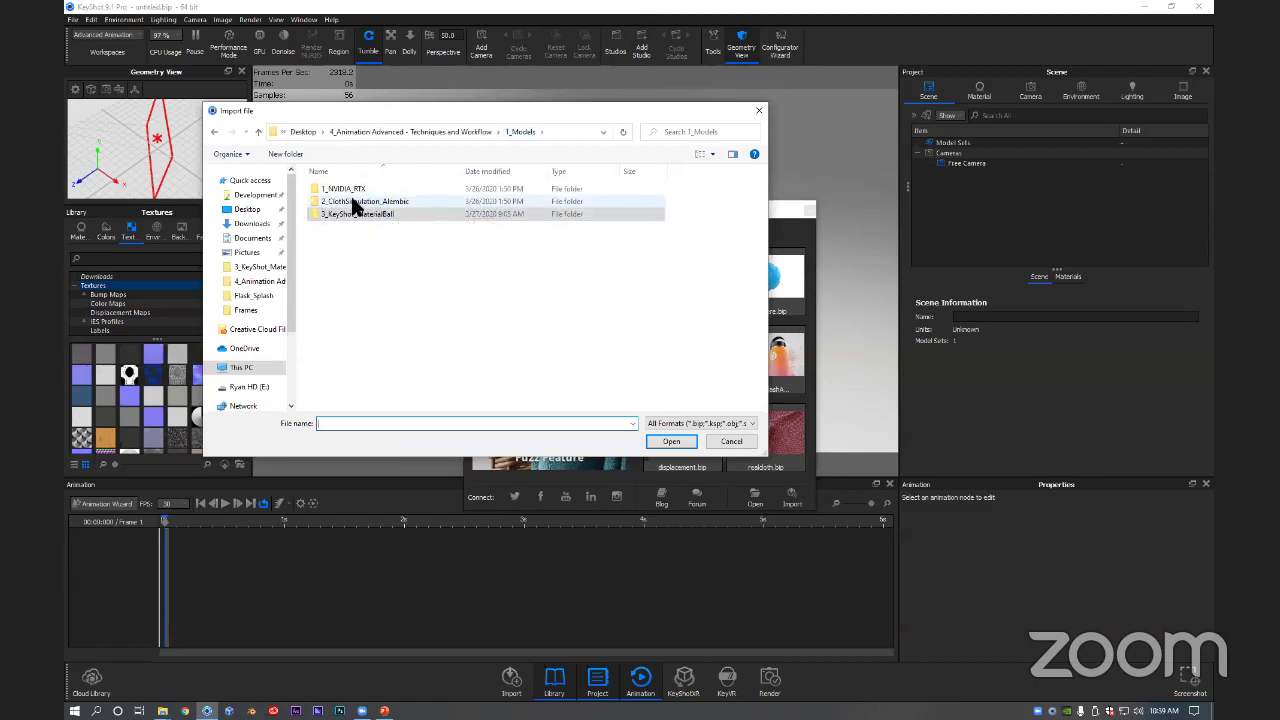
double_click(353, 200)
click(353, 189)
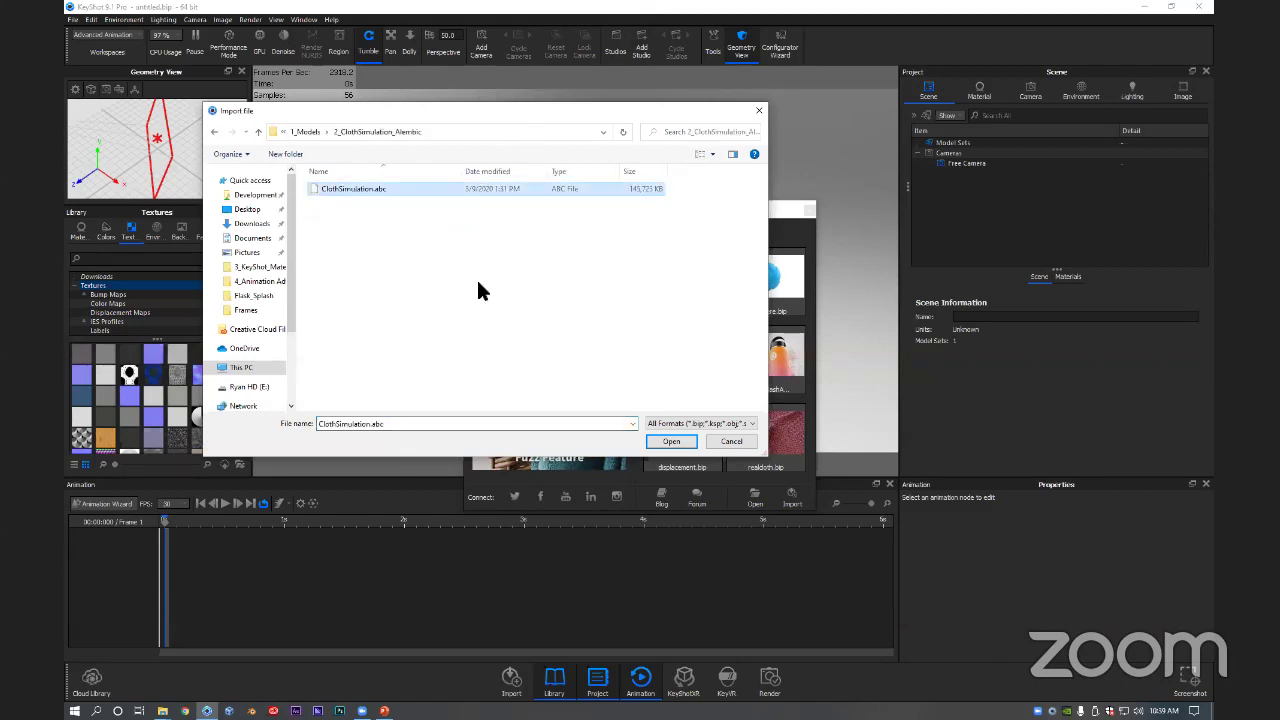
click(675, 442)
Step: Exclude cameras from the import, set the animation to Deformable Meshes, and import the cloth simulation
drag(660, 220, 595, 178)
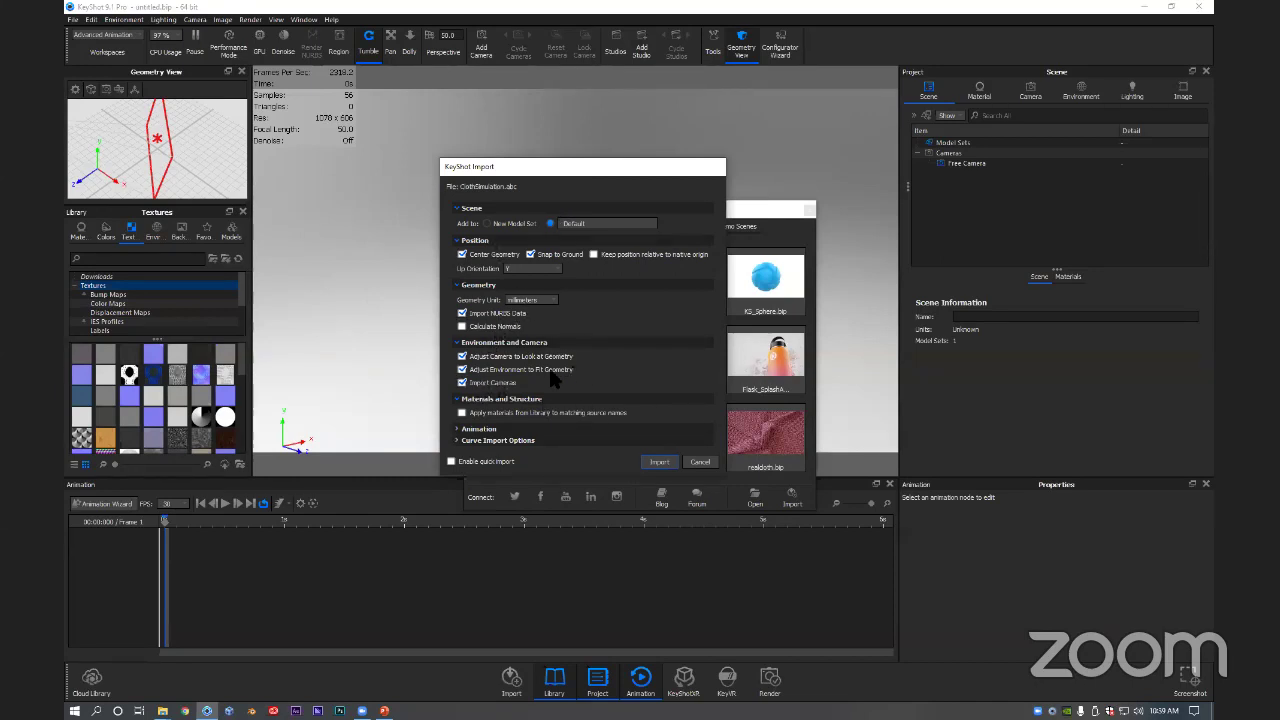
click(494, 382)
click(458, 429)
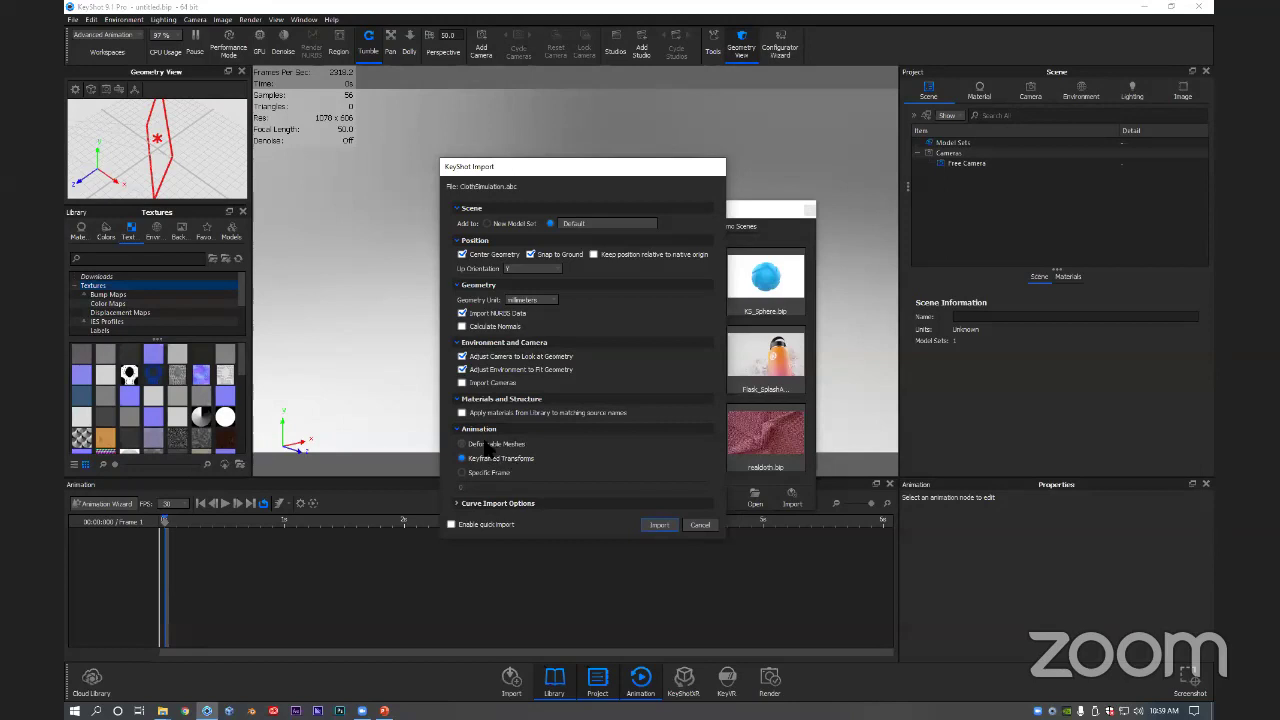
click(501, 444)
mouse_move(623, 172)
mouse_down()
mouse_move(630, 152)
mouse_move(621, 170)
mouse_up()
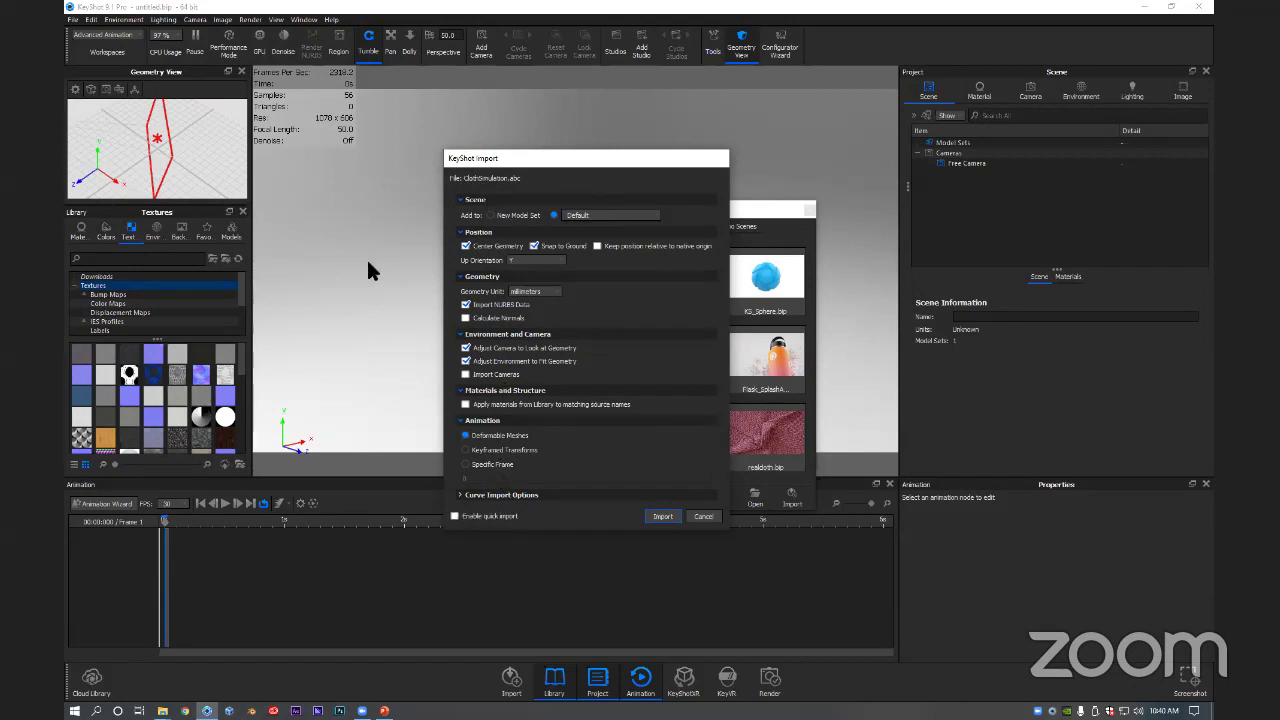
click(663, 516)
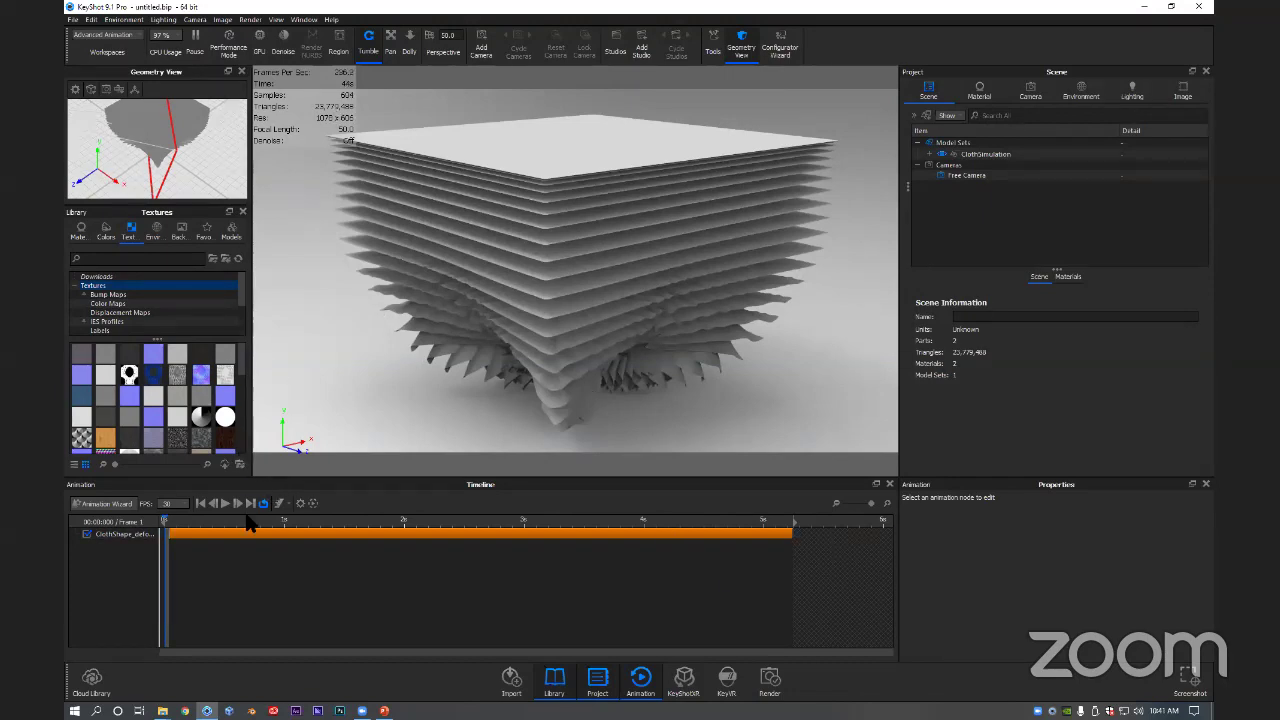
Step: Scrub the timeline forward to about frame 81 and back to frame 25 to preview the cloth deformation
drag(240, 528, 488, 527)
scroll(658, 355, up, 3)
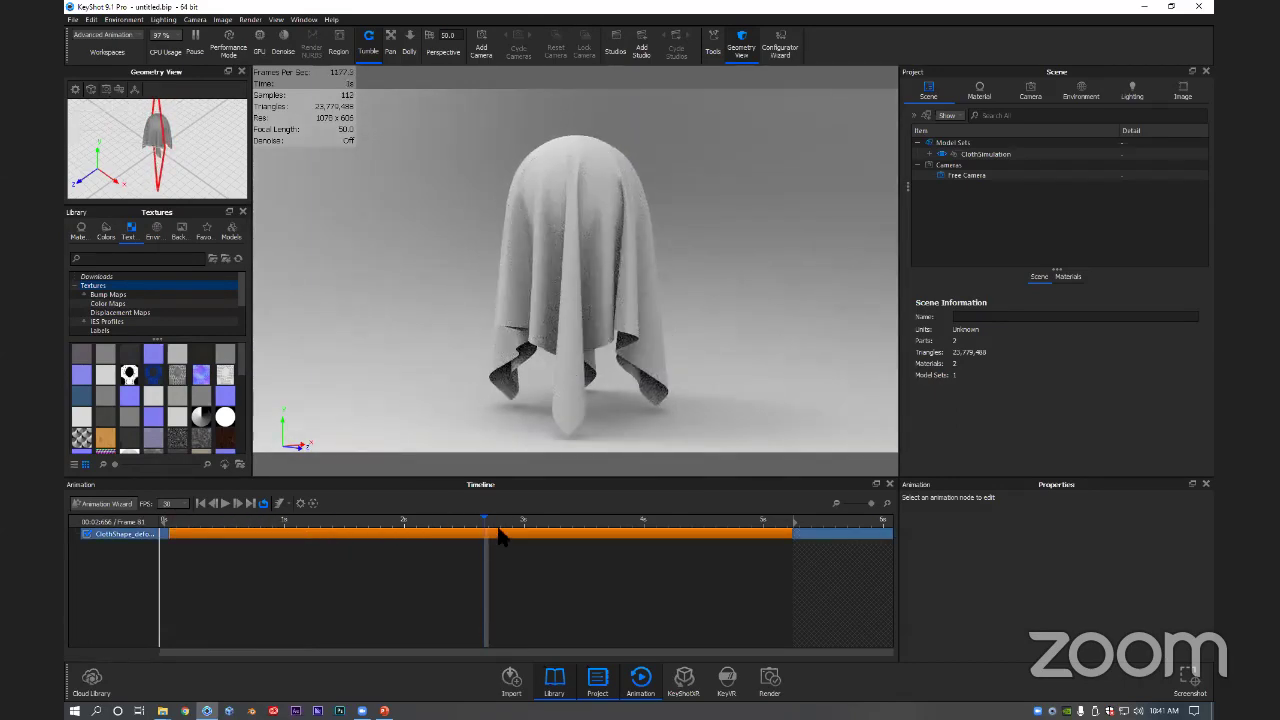
drag(500, 529, 262, 532)
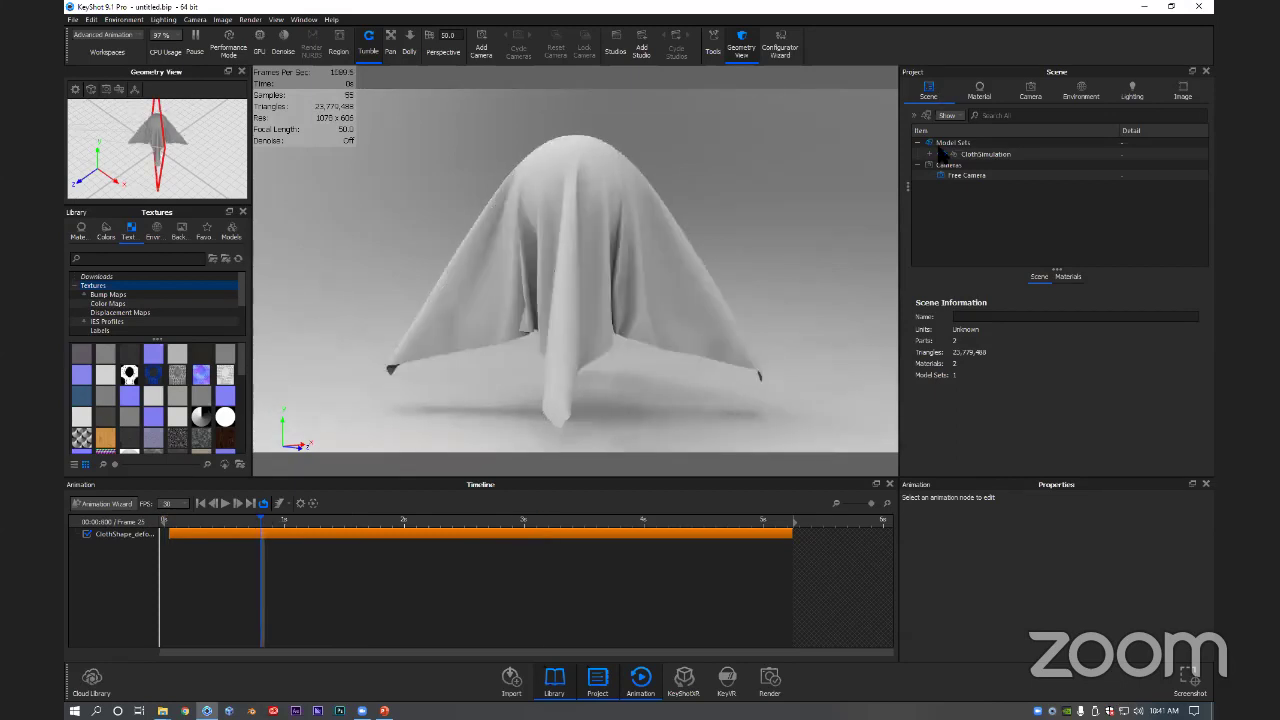
Step: Apply the RealCloth Herringbone Twill Dark Blue material from the library to the cloth
click(981, 155)
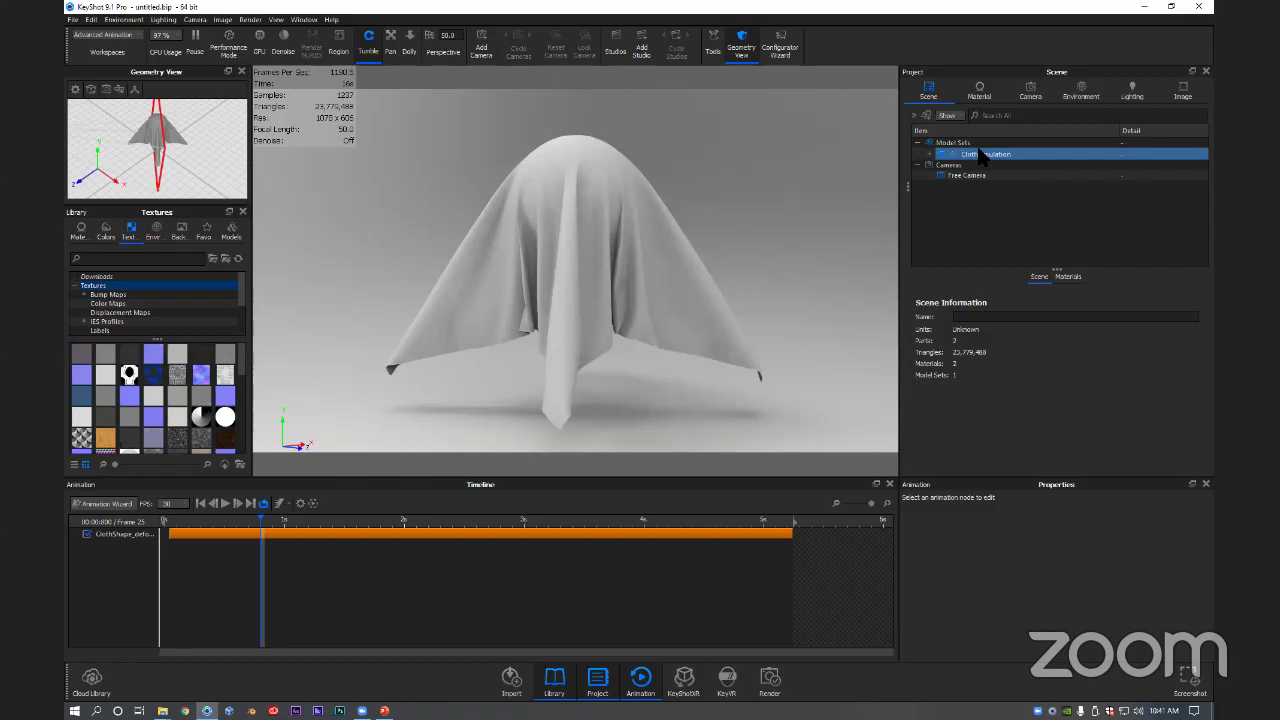
click(79, 230)
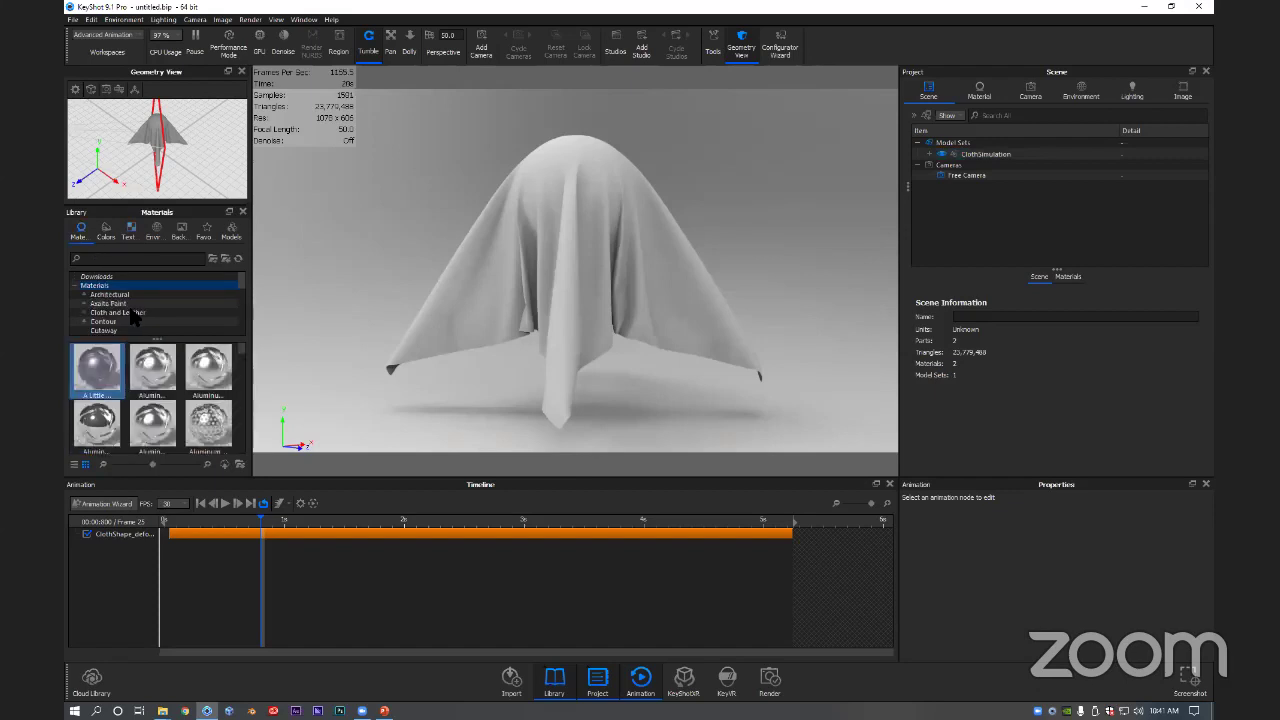
click(133, 316)
scroll(133, 316, down, 4)
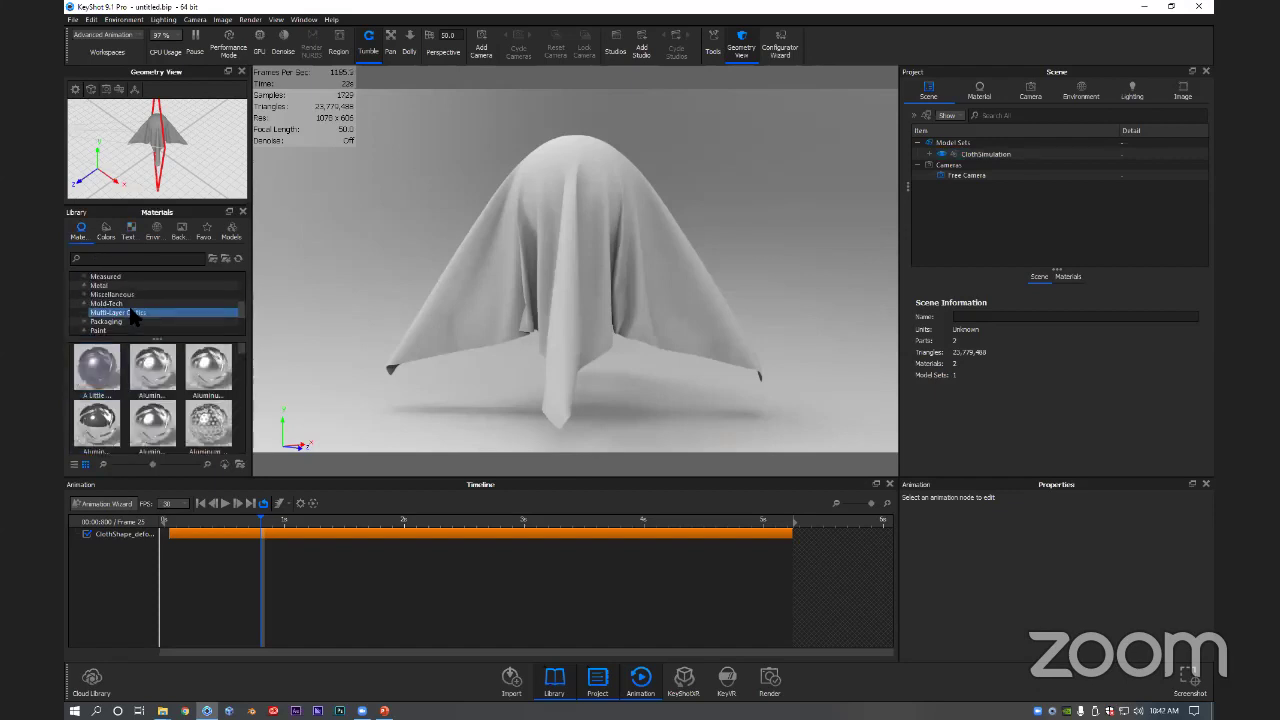
click(120, 312)
key(Up)
key(Up)
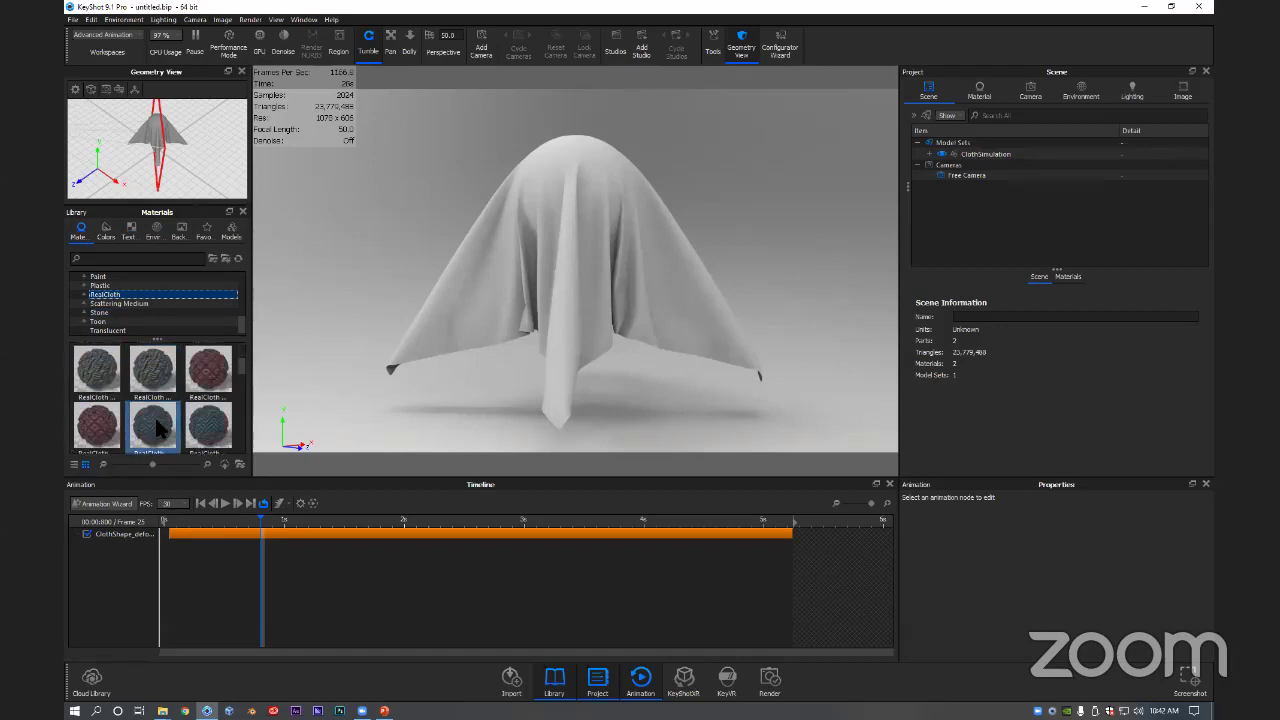
drag(155, 428, 576, 286)
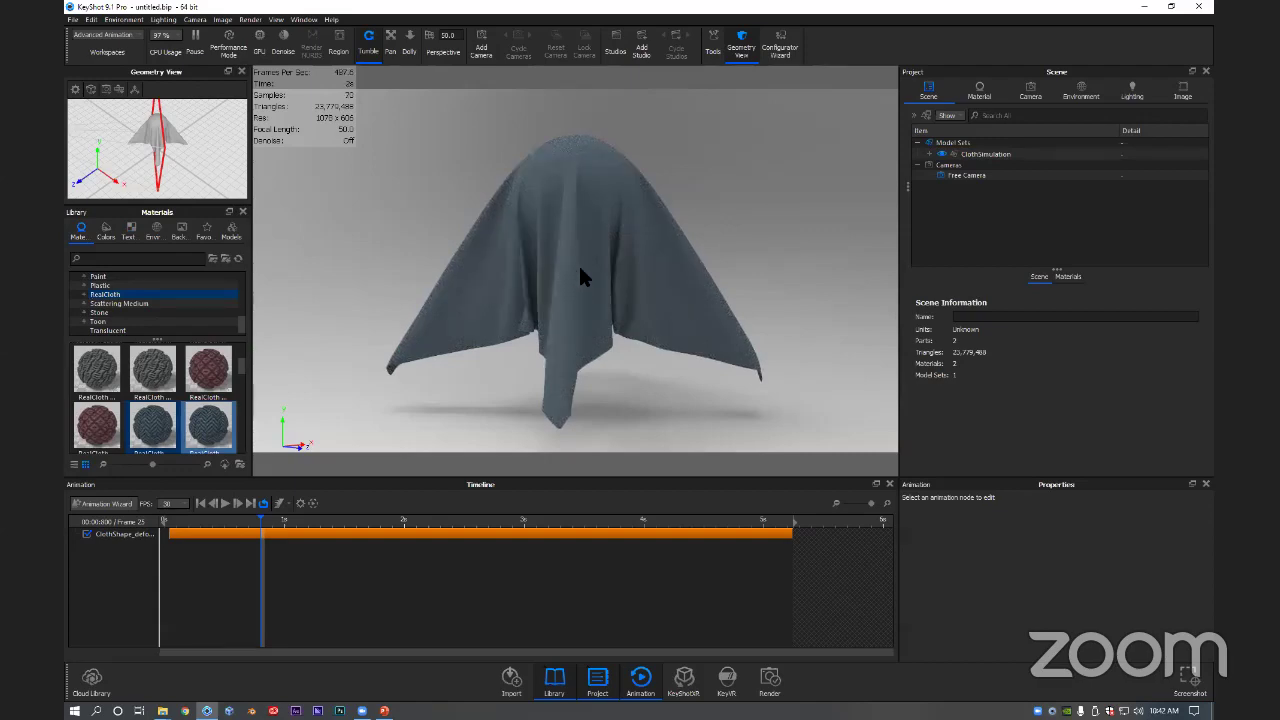
Step: Open the cloth material's UV mapping settings and inspect the herringbone weave up close and from a distance
double_click(596, 269)
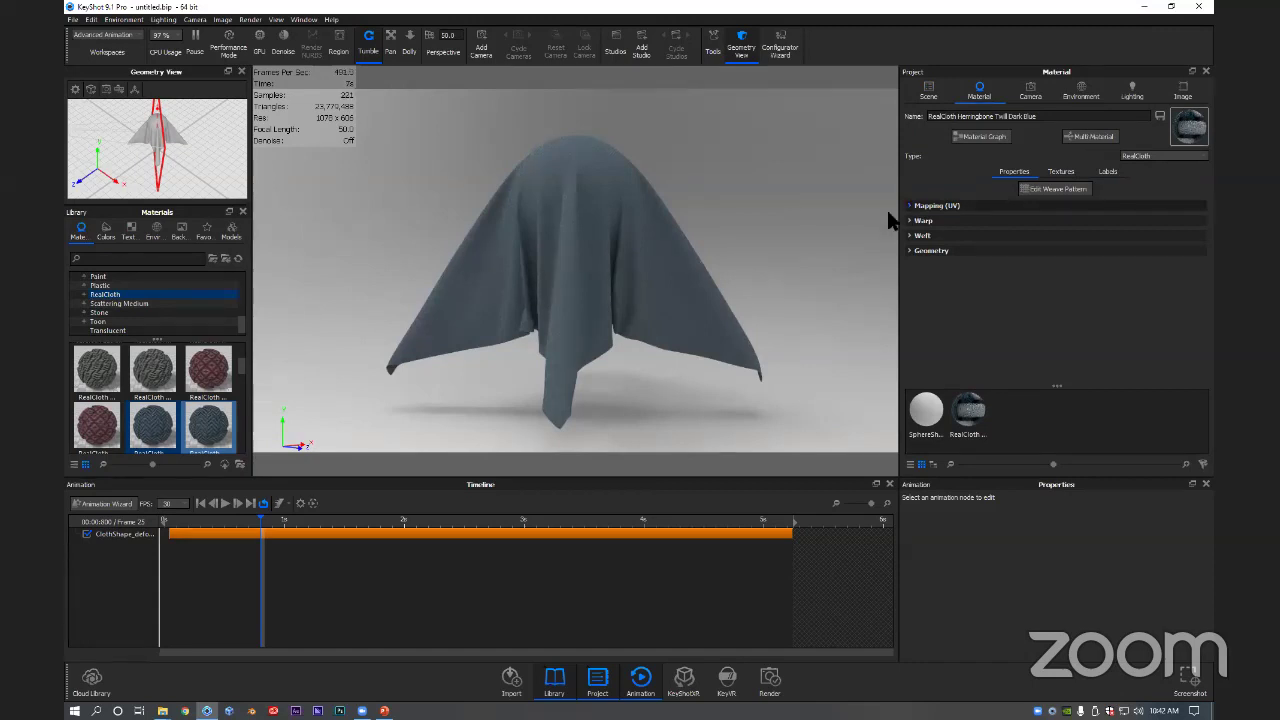
click(1118, 212)
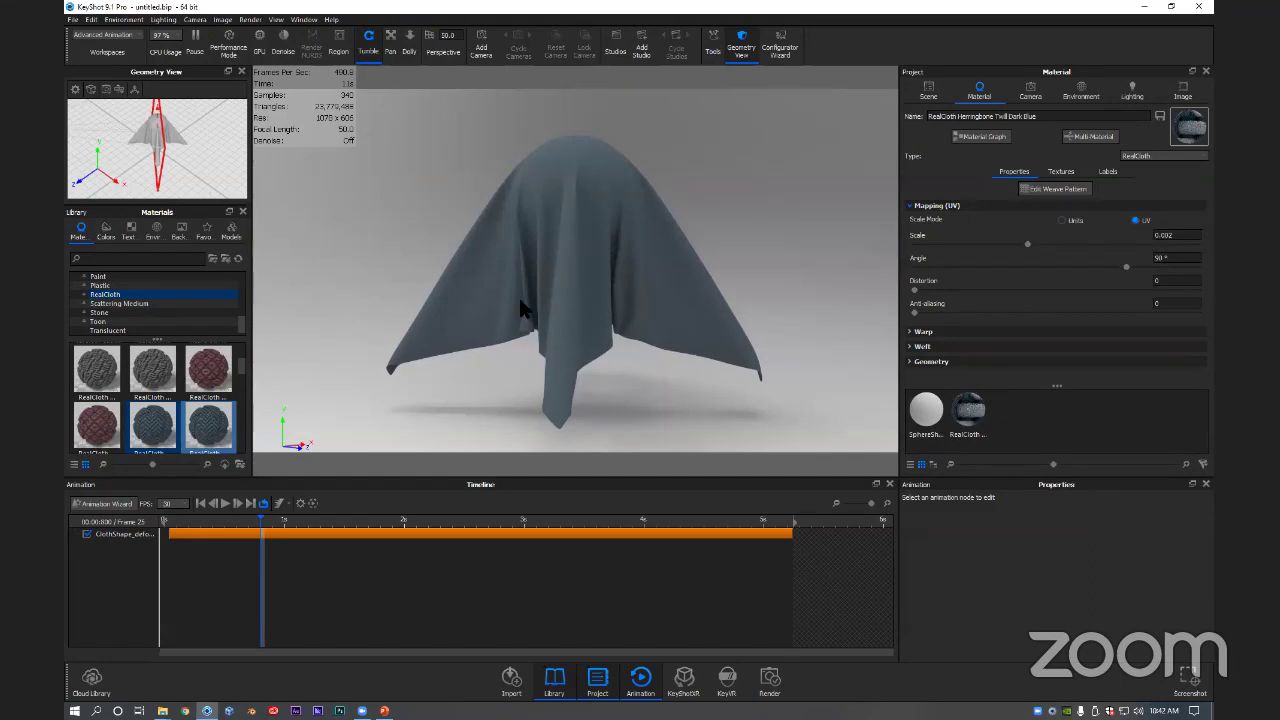
drag(580, 263, 586, 277)
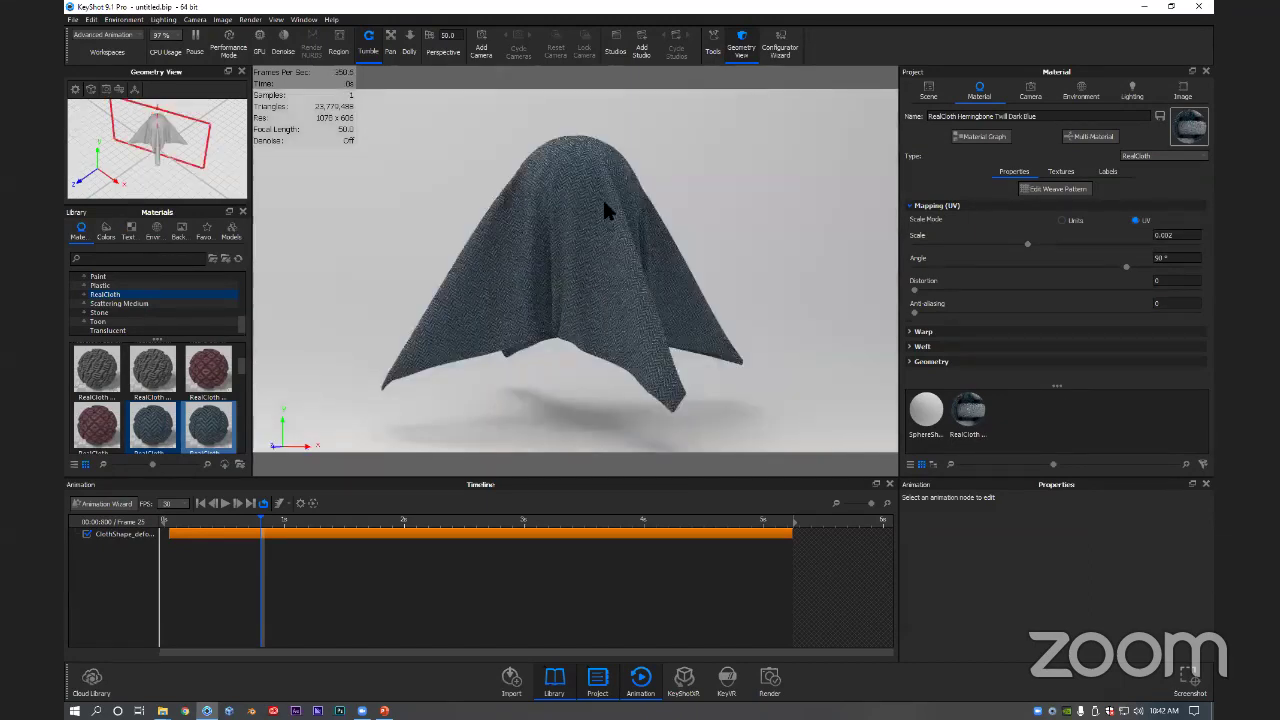
scroll(606, 294, up, 5)
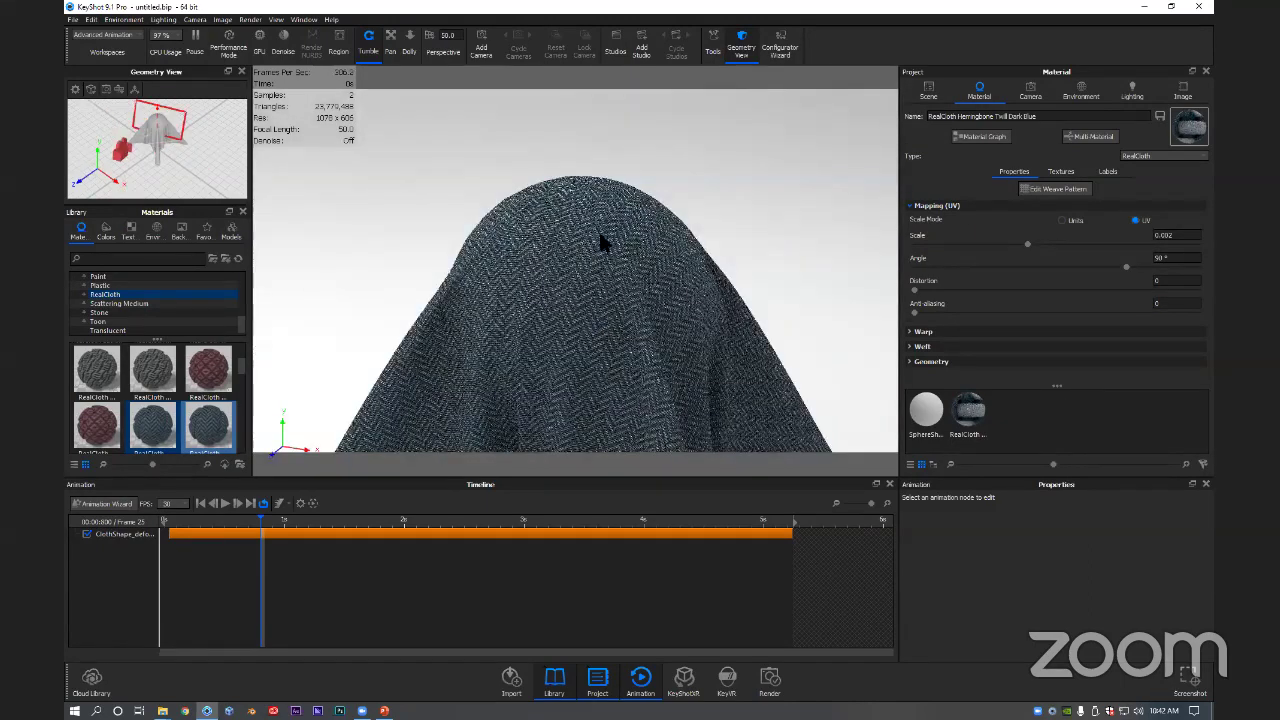
scroll(603, 337, up, 5)
scroll(580, 284, down, 7)
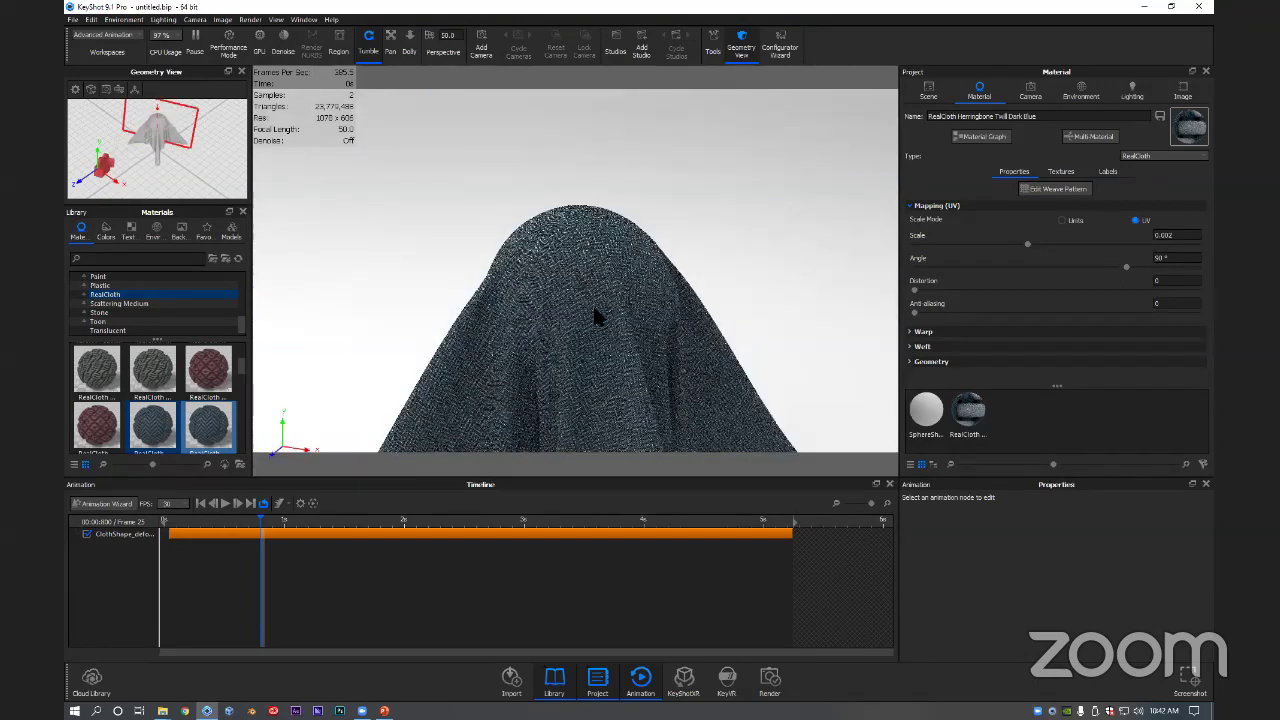
scroll(580, 285, down, 4)
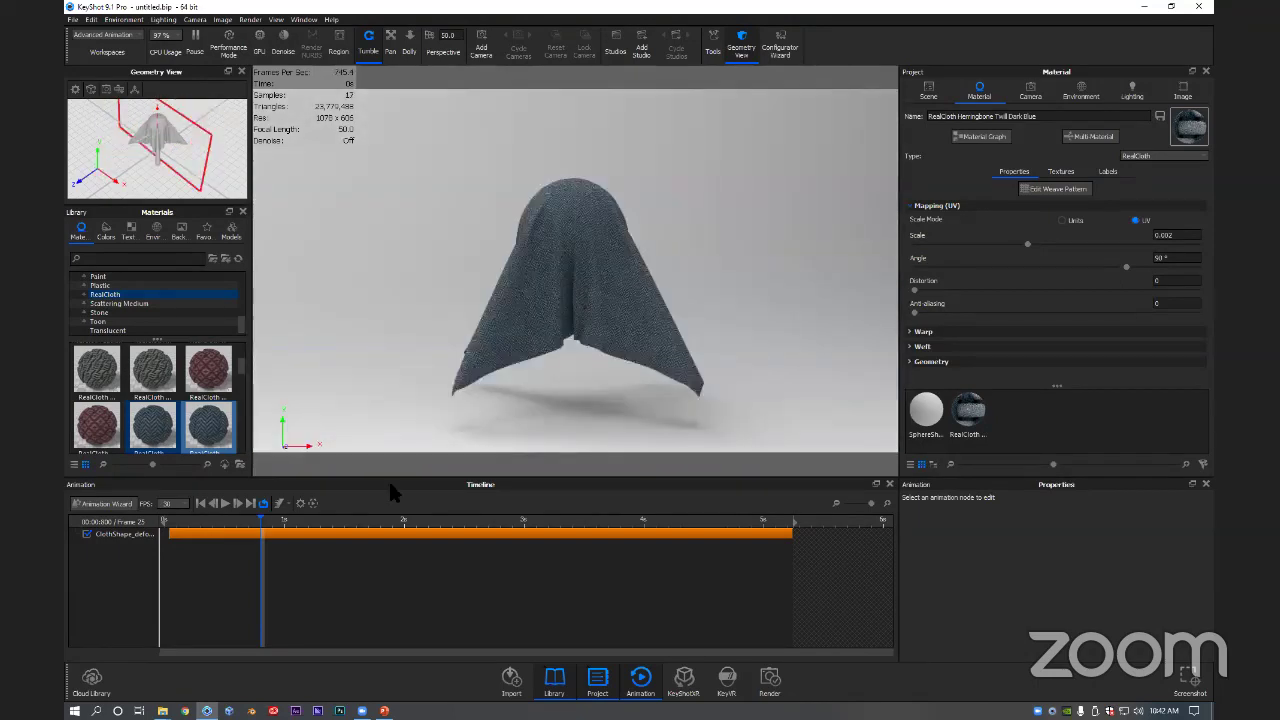
Step: Scrub the animation to frame 35, orbit around the draped cloth, and view the environment settings
mouse_move(323, 527)
mouse_down()
mouse_move(203, 527)
mouse_move(597, 523)
mouse_move(226, 521)
mouse_move(301, 521)
mouse_up()
drag(538, 380, 700, 372)
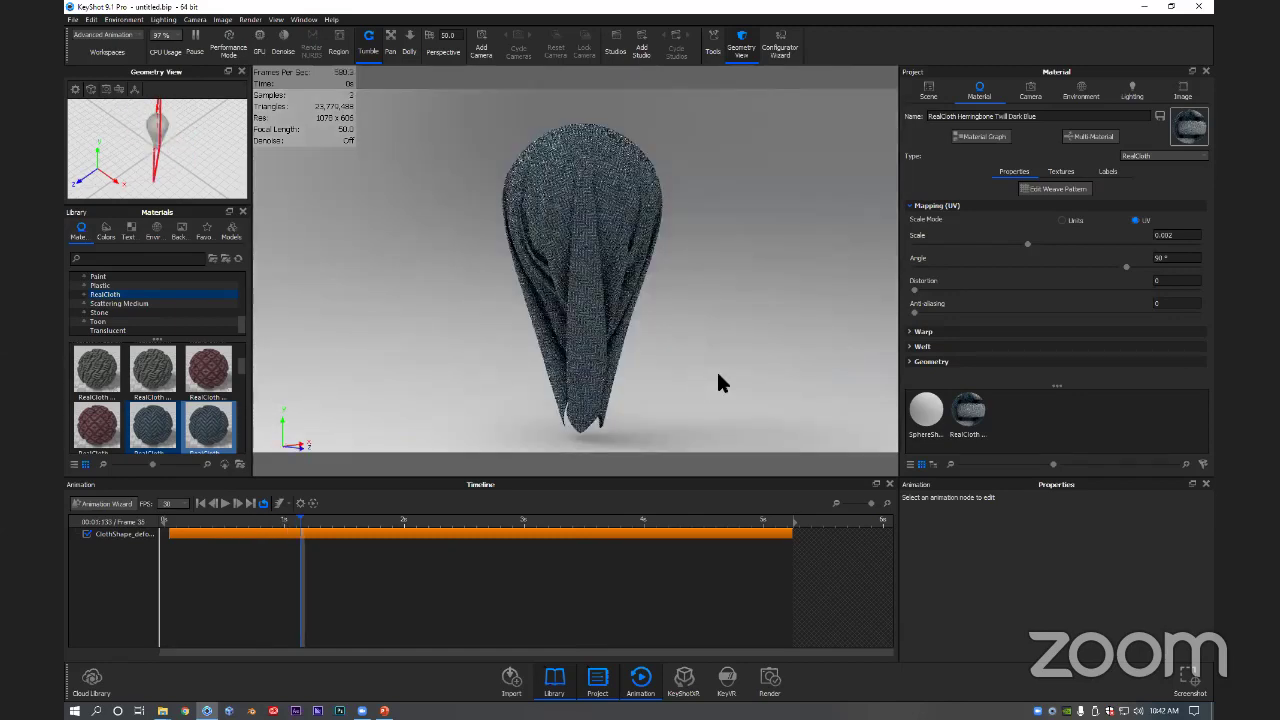
click(1081, 90)
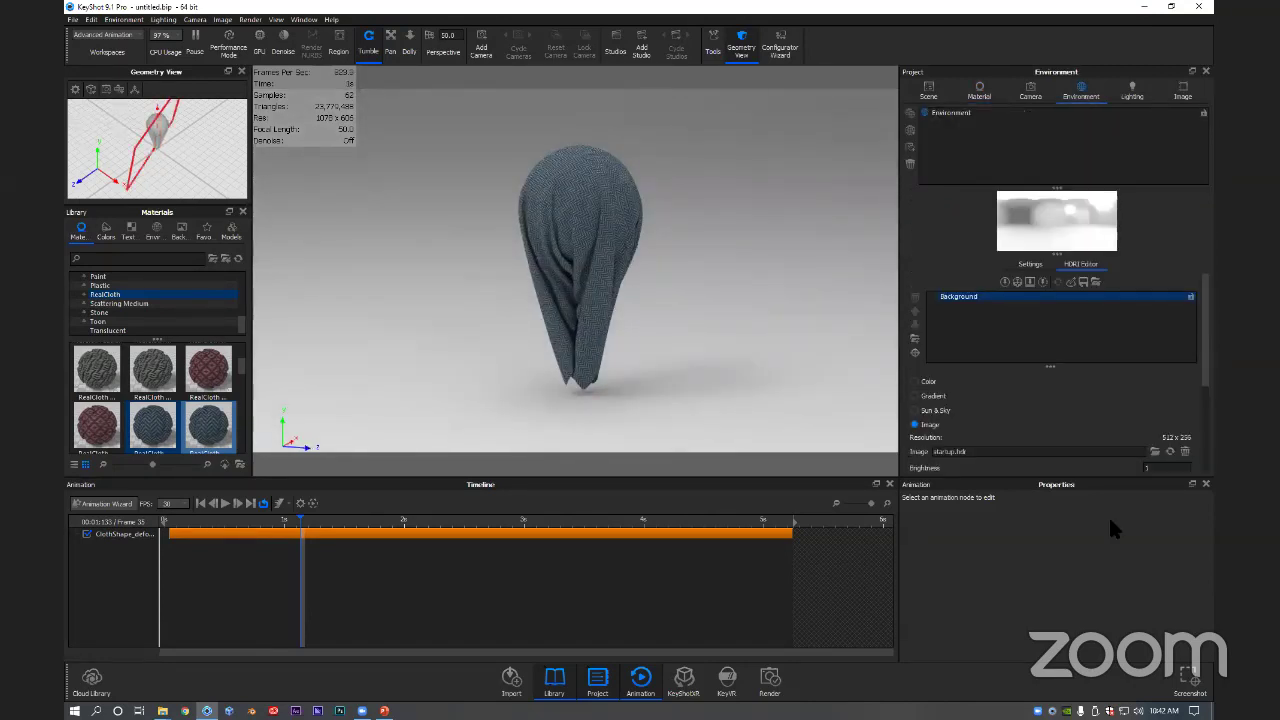
Step: Add a rotation animation to the ClothSimulation group
click(928, 90)
click(975, 154)
right_click(993, 156)
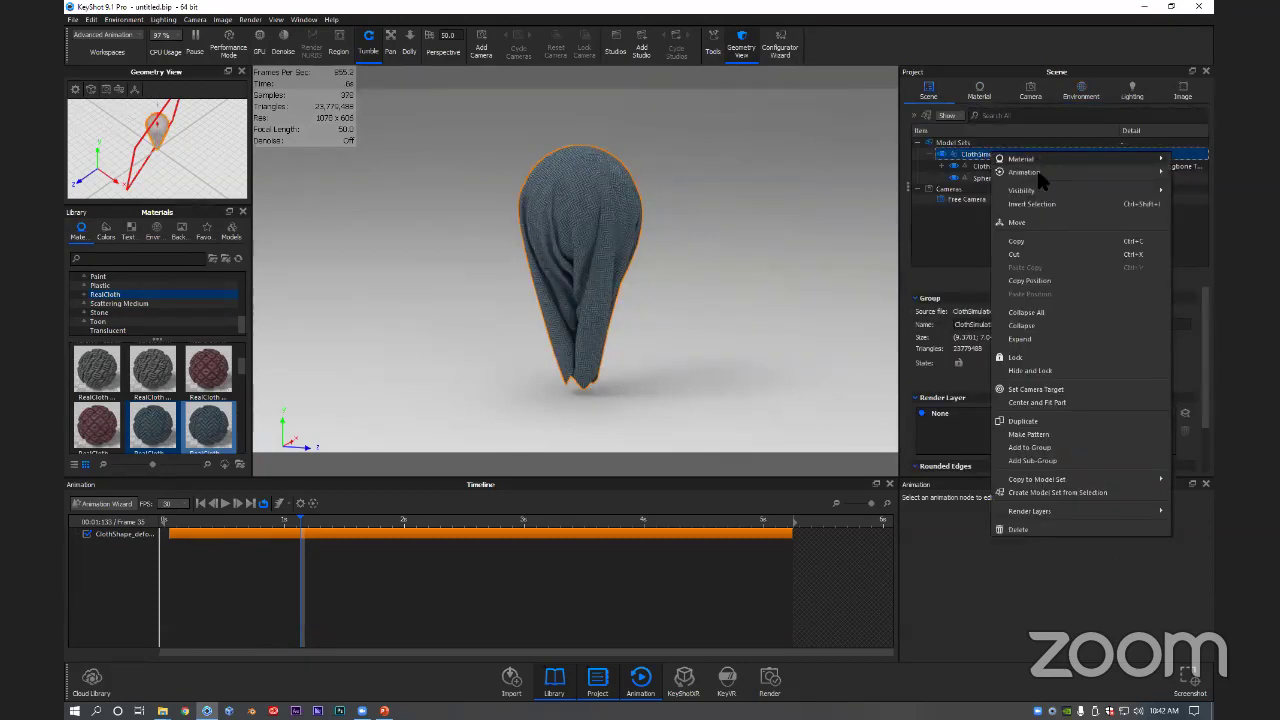
mouse_move(1038, 174)
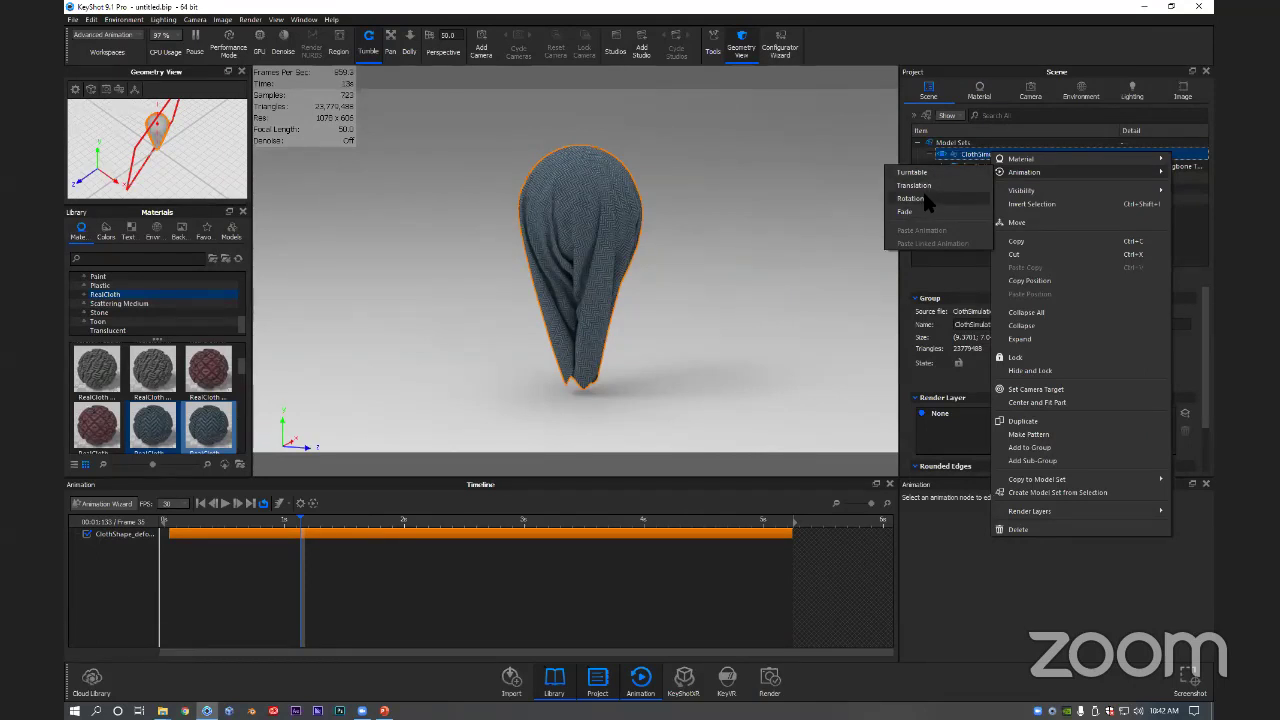
click(924, 199)
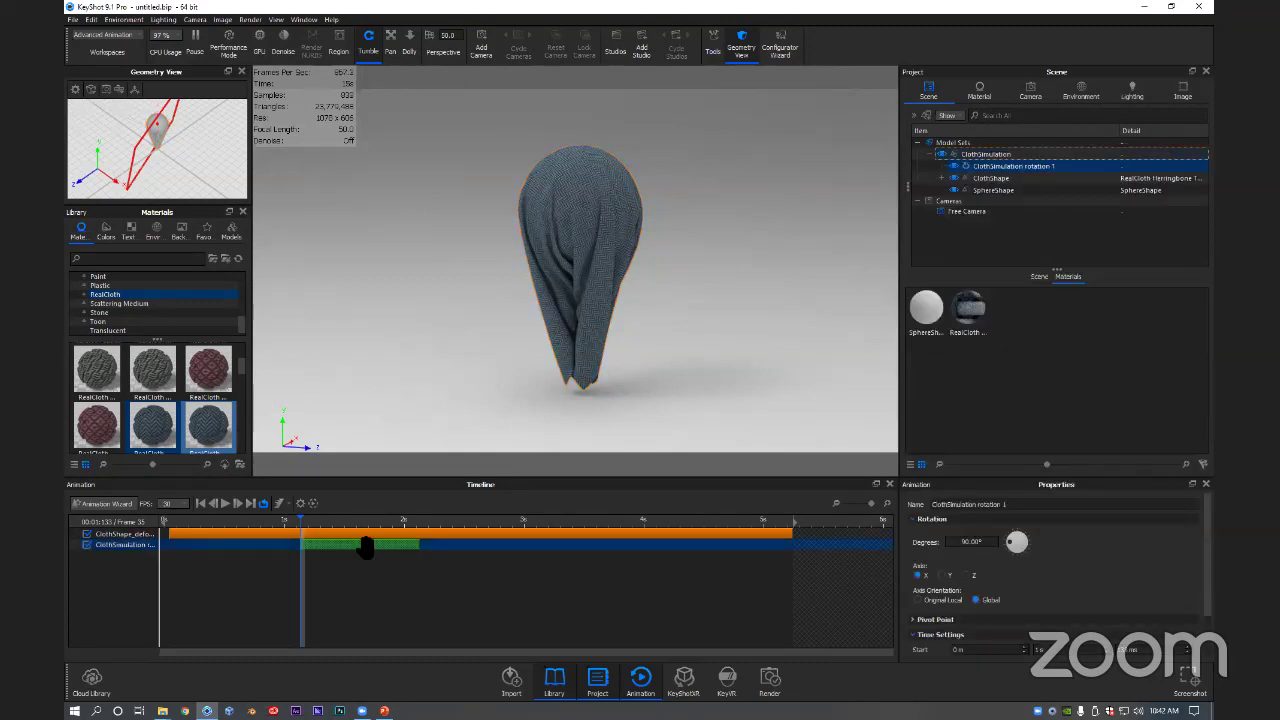
Step: Start the rotation at frame 2, extend it to 5.2 seconds to match the cloth deformation, and scrub to preview both animations
drag(366, 547, 222, 548)
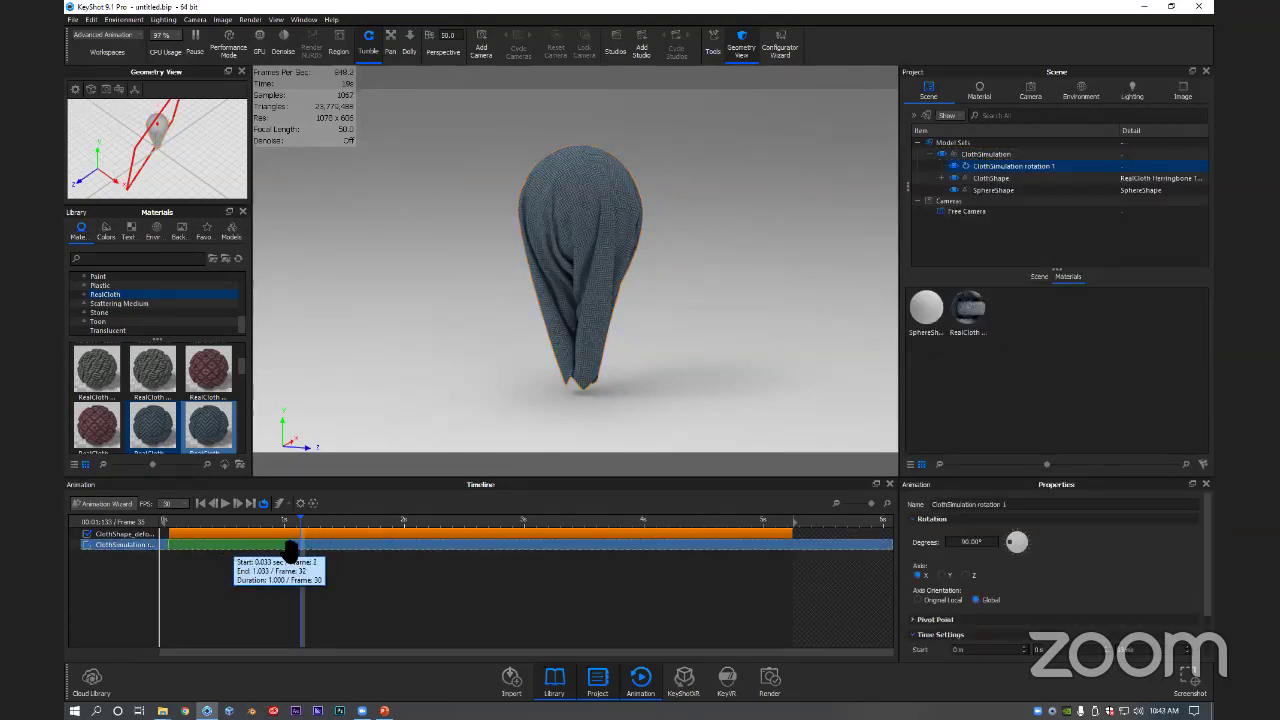
drag(295, 545, 797, 544)
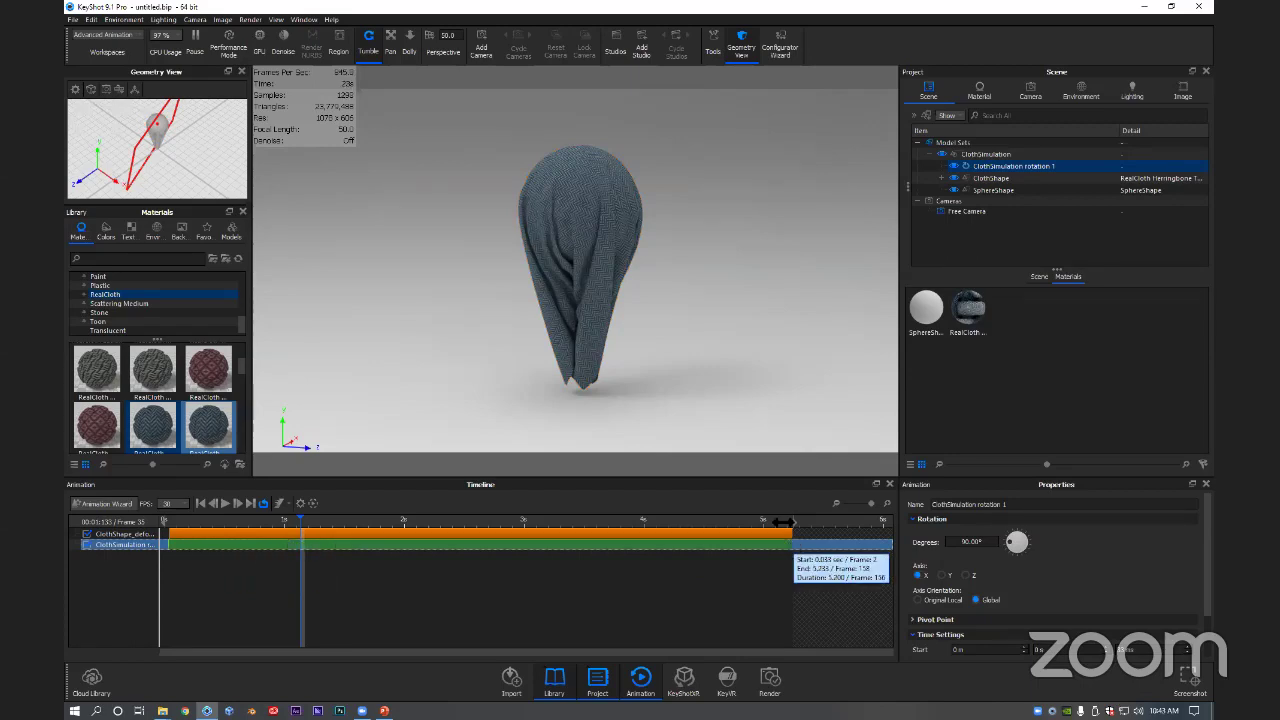
click(708, 522)
drag(417, 522, 600, 548)
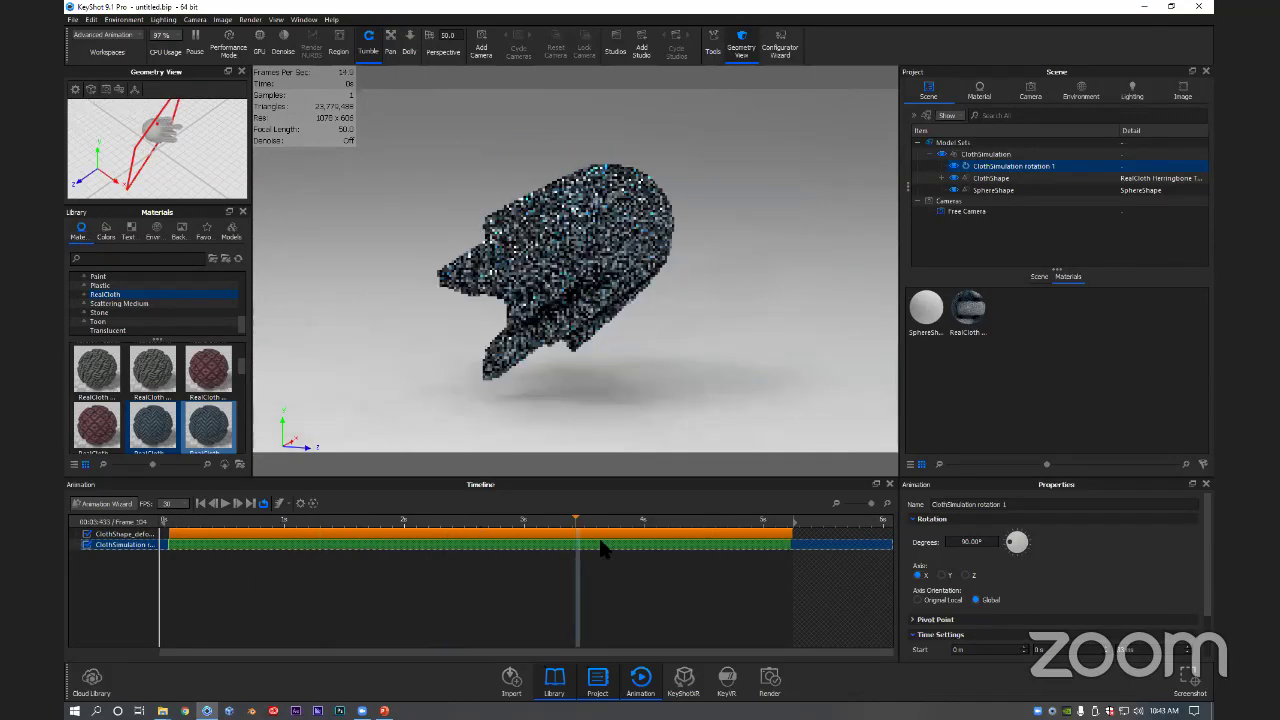
Step: Set the ClothSimulation rotation animation to turn 360 degrees around the Y axis
click(941, 575)
click(951, 542)
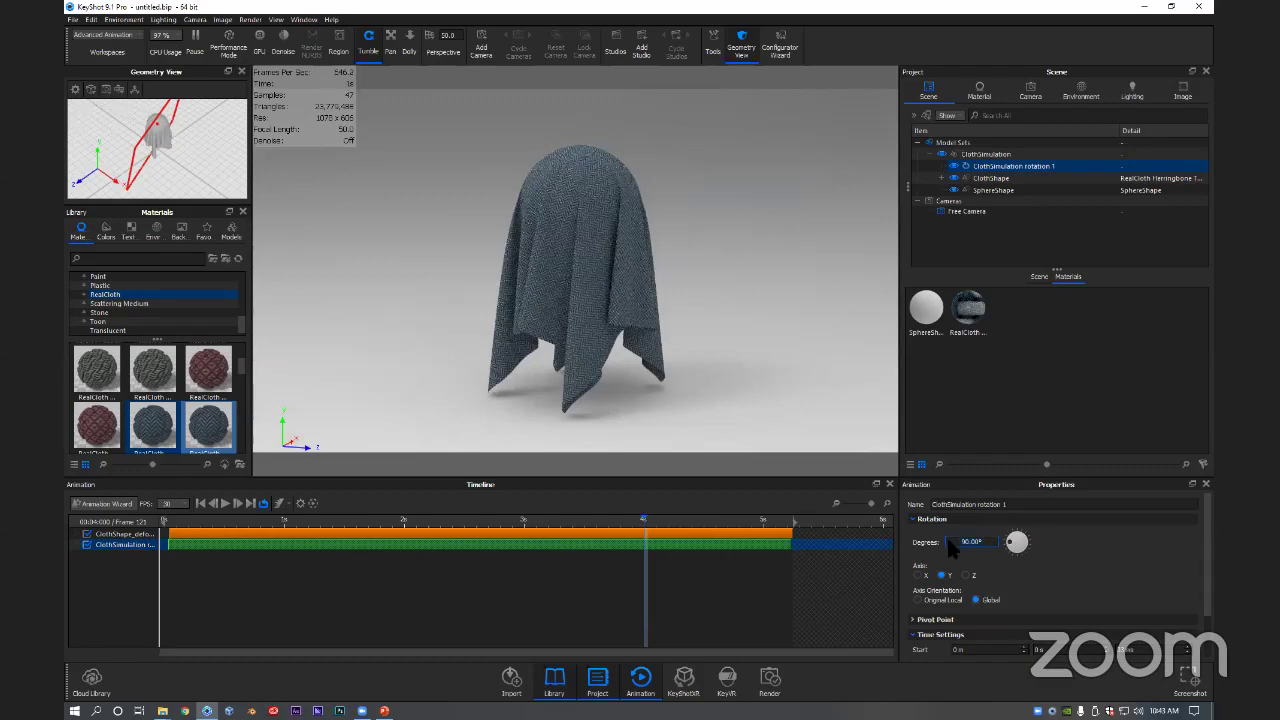
text(360)
key(Return)
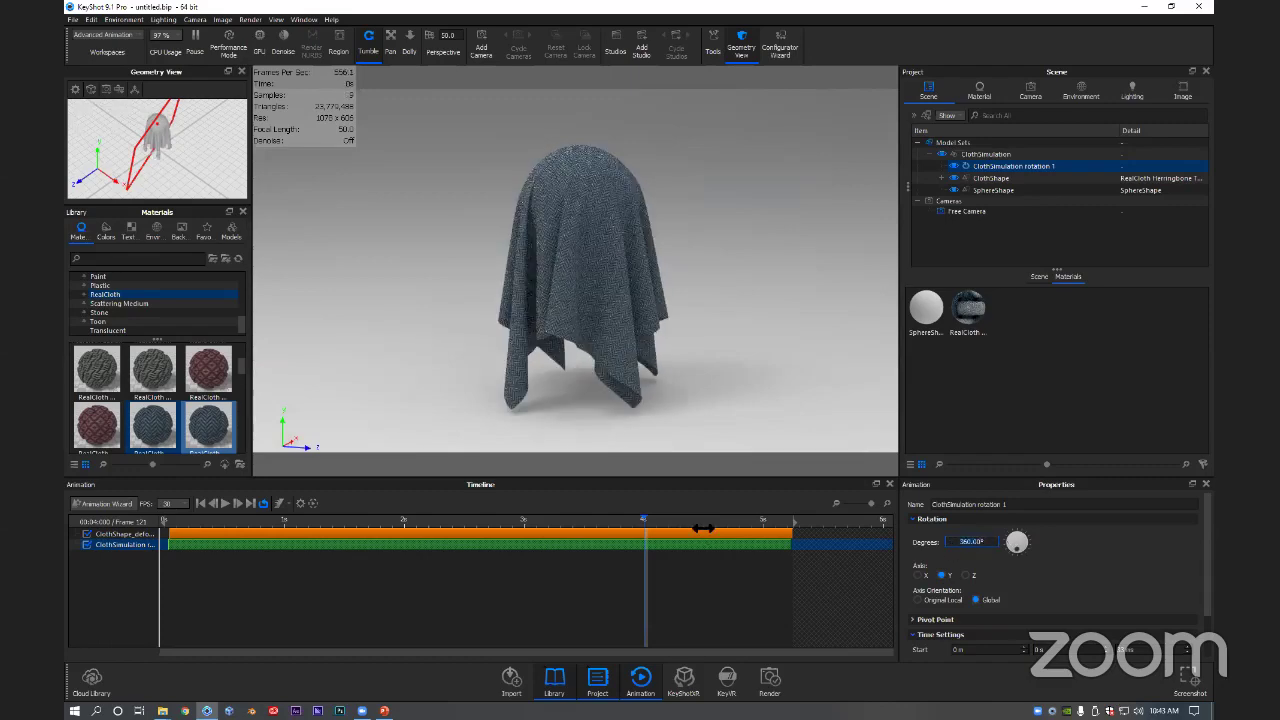
Step: Play and scrub the timeline to preview the draped cloth deforming while it makes its full turn
drag(703, 527, 194, 541)
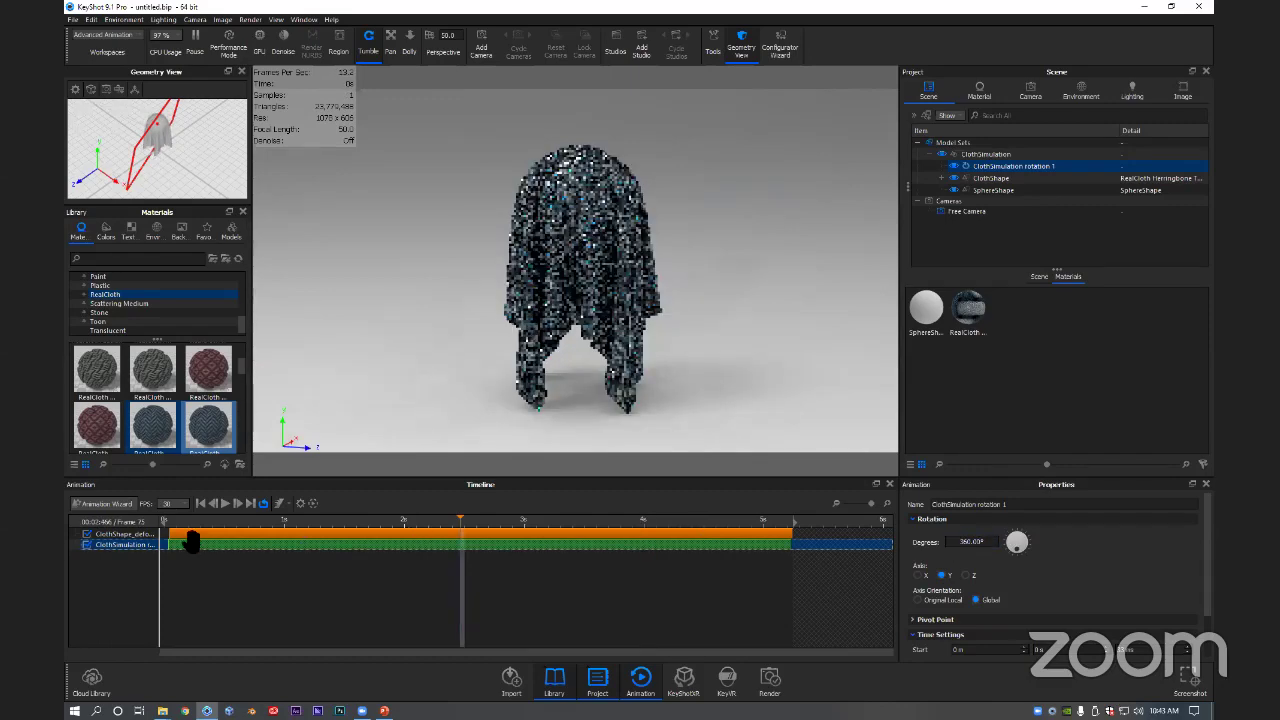
click(223, 505)
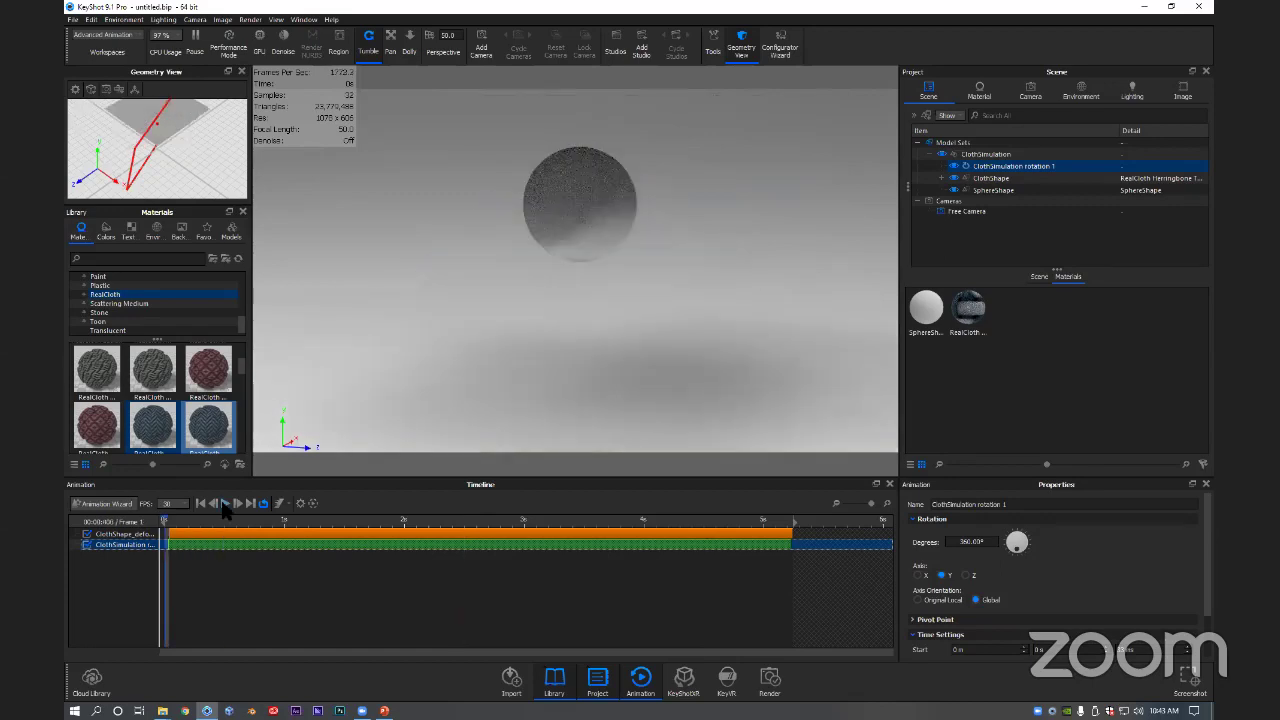
click(225, 504)
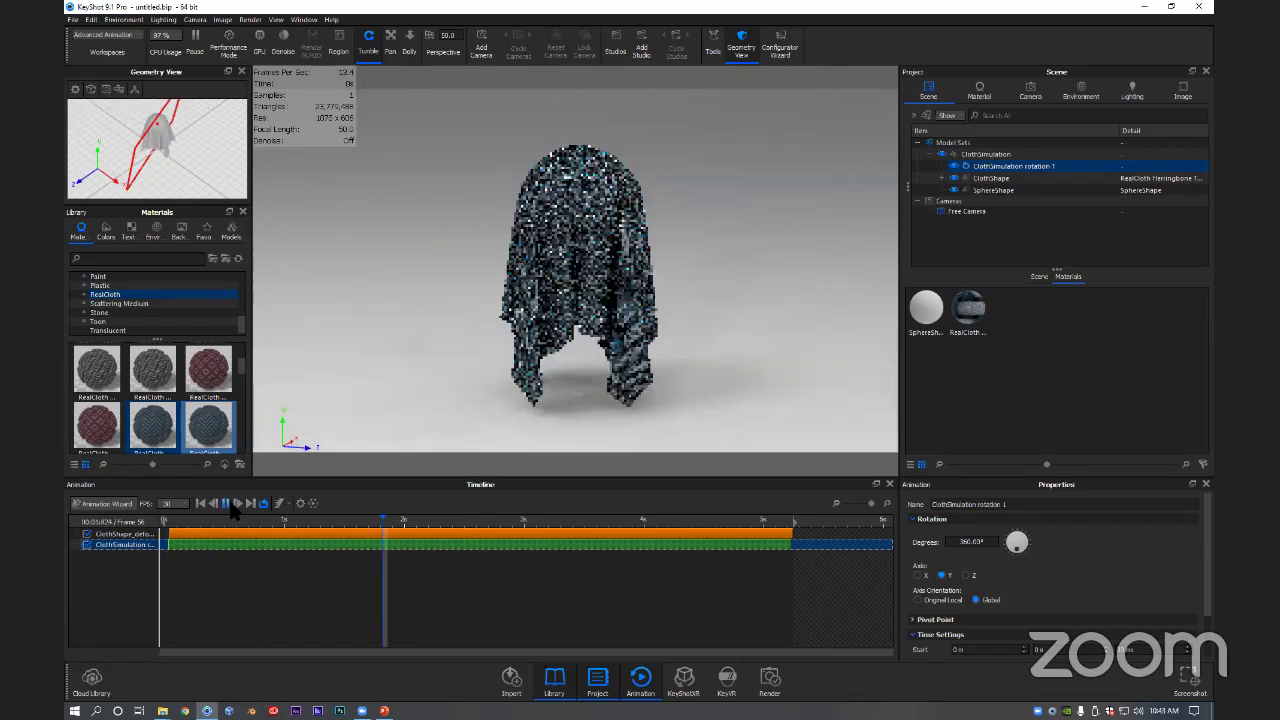
click(721, 526)
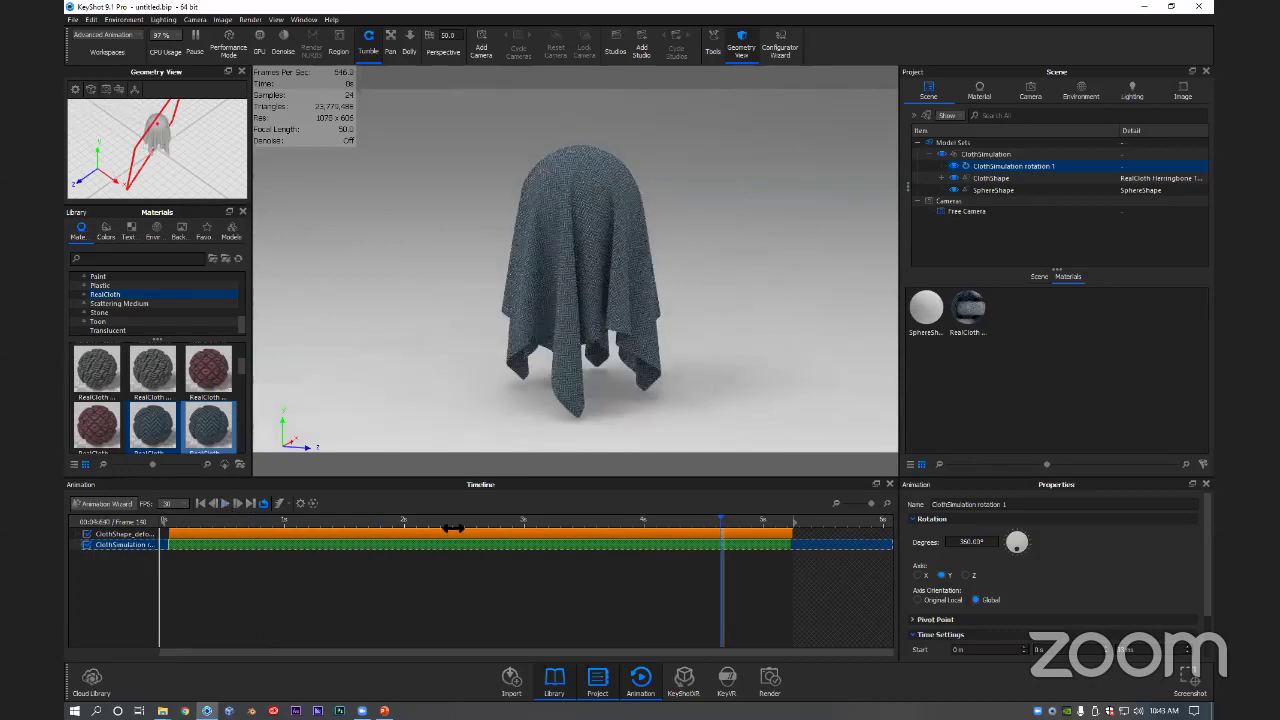
mouse_move(453, 528)
mouse_down()
mouse_move(212, 535)
mouse_move(386, 527)
mouse_up()
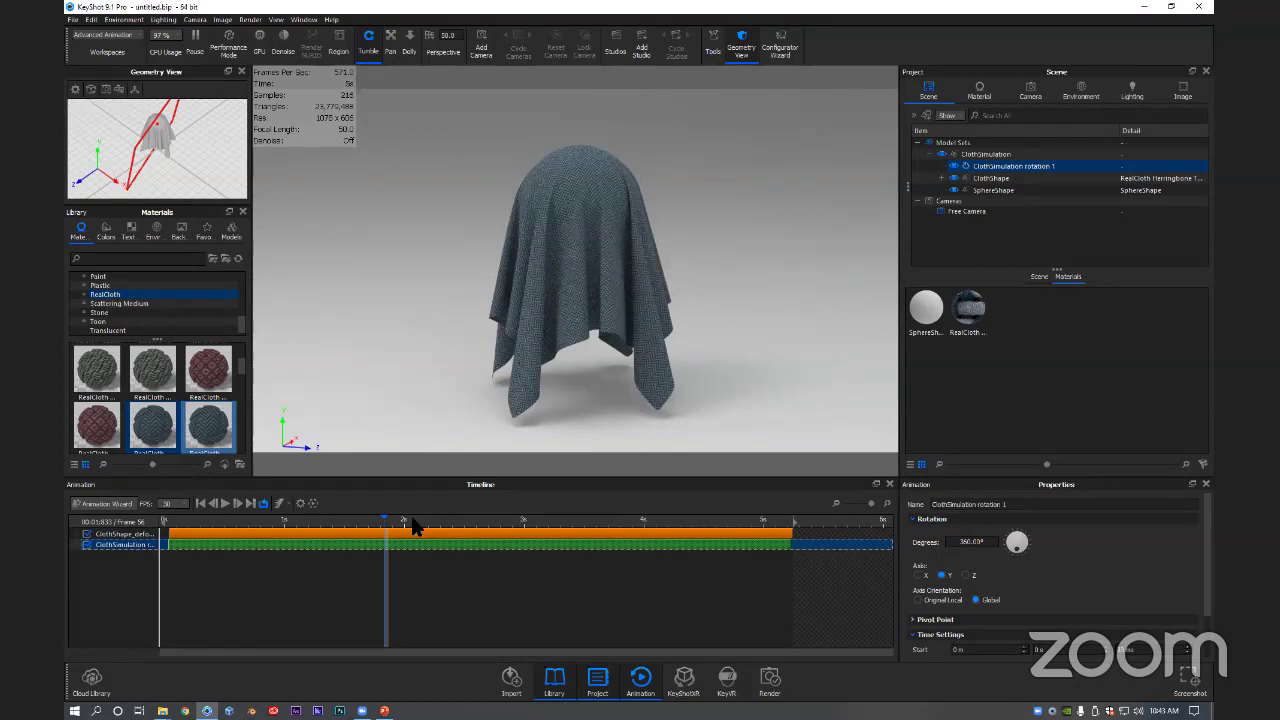
drag(417, 520, 278, 556)
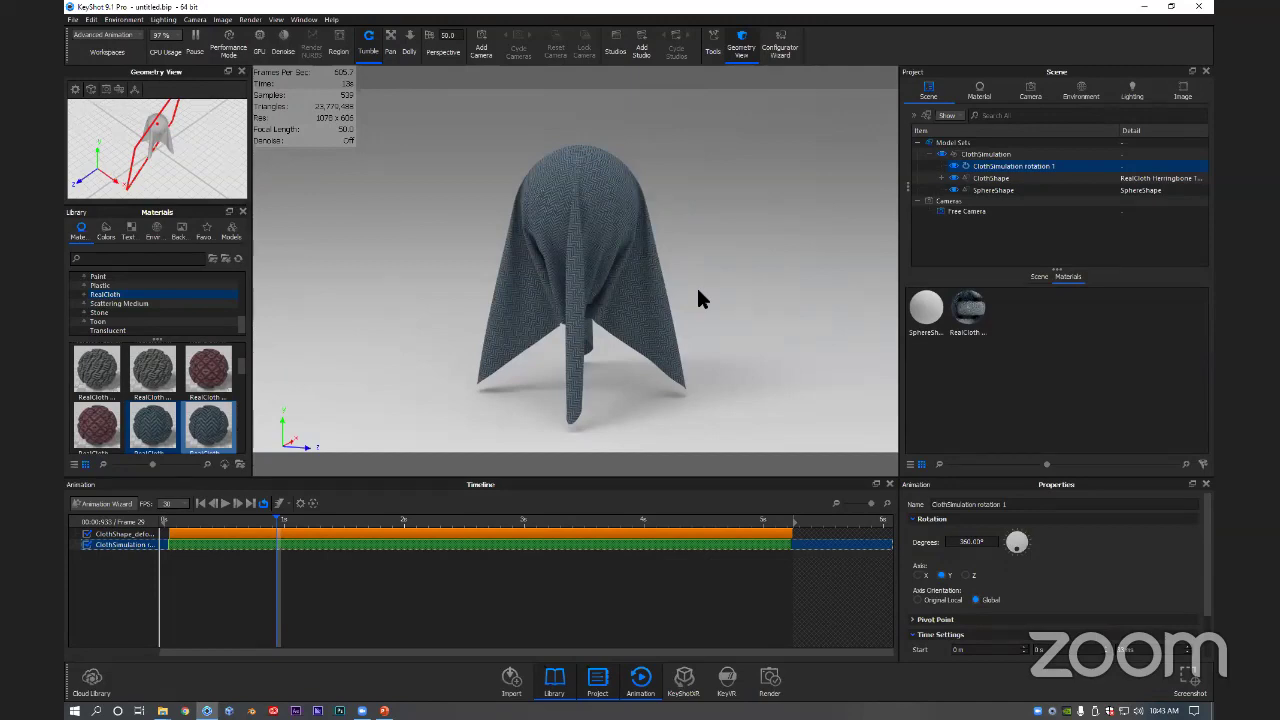
Step: Preview the cloth animation once more and switch to the "Tips to remember" slide
click(478, 537)
click(511, 541)
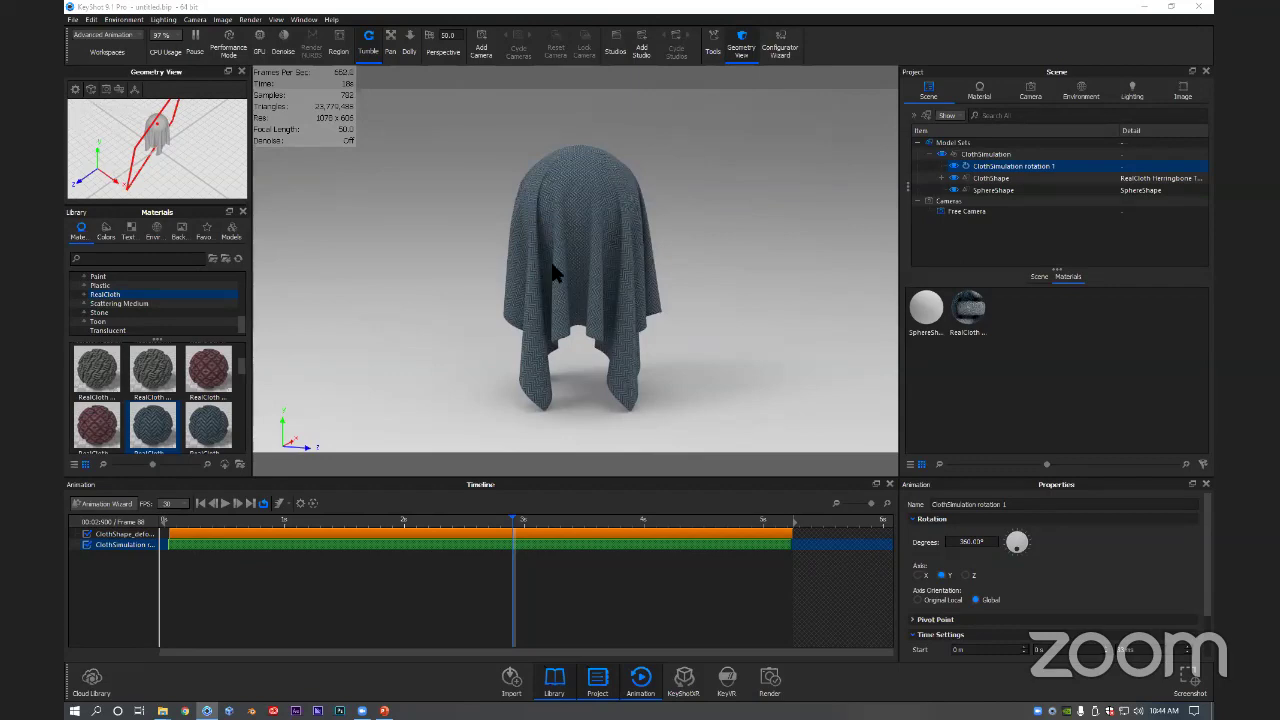
click(224, 504)
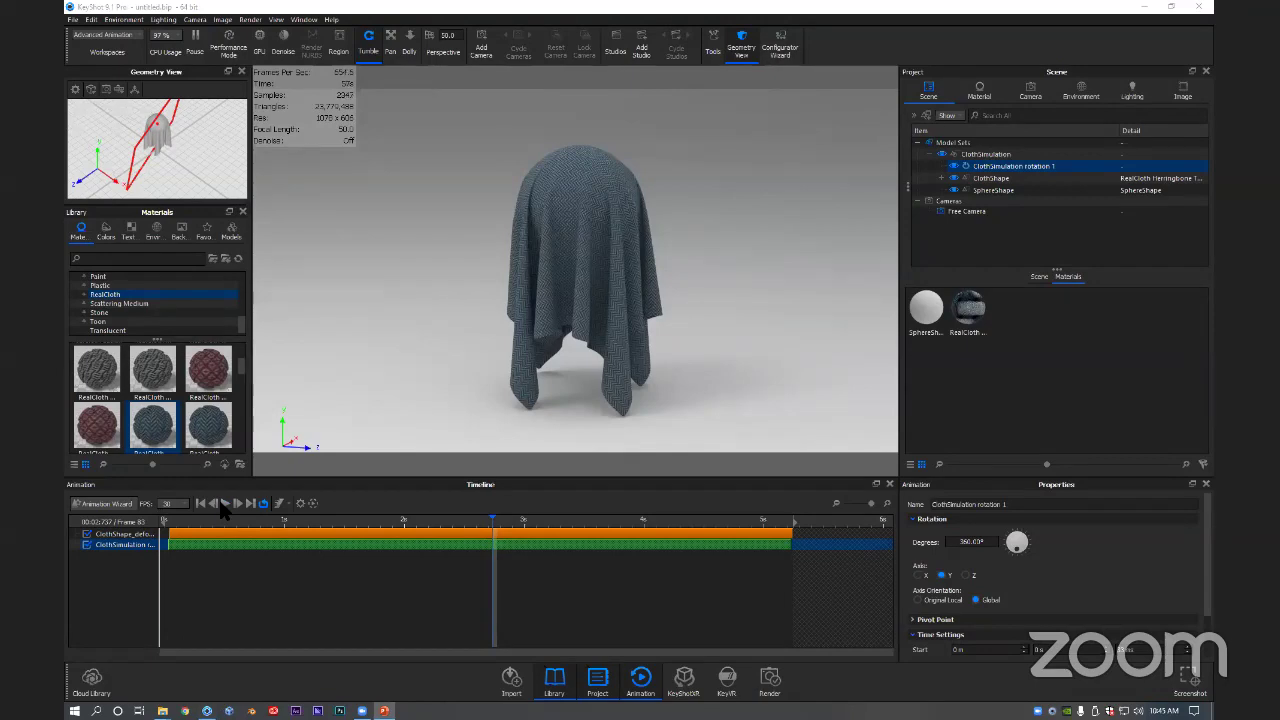
key(alt+Tab)
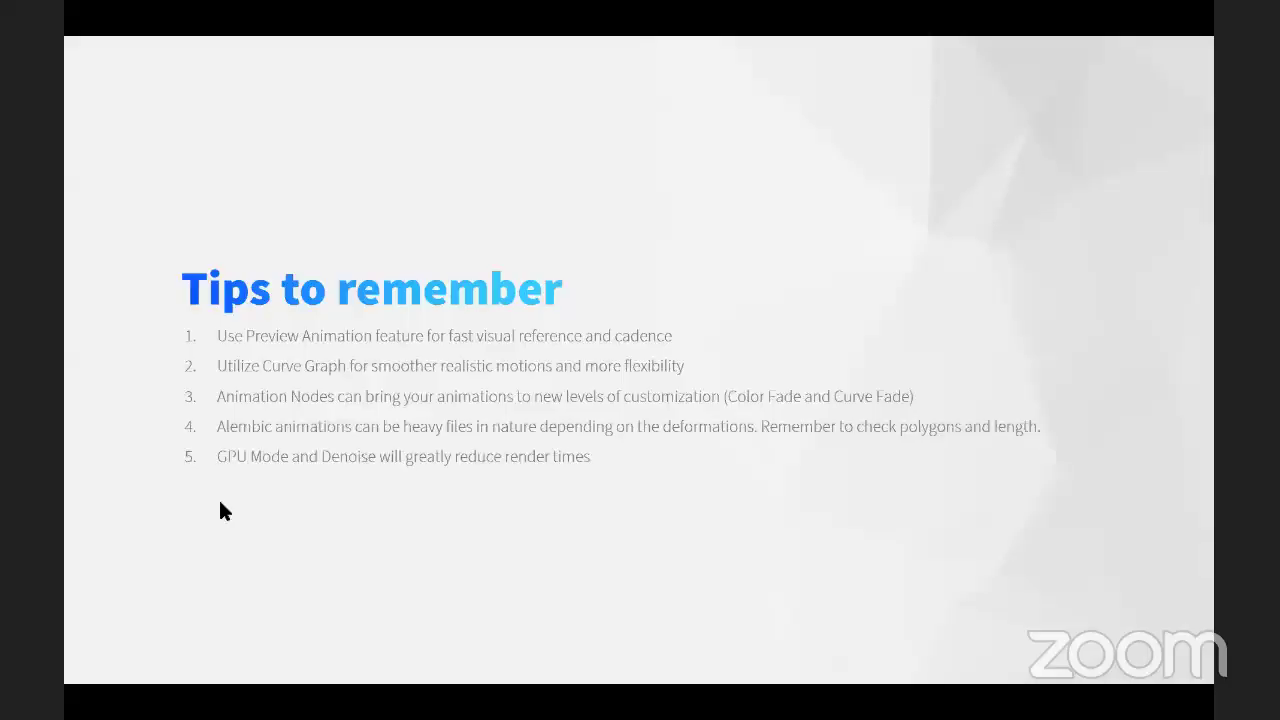
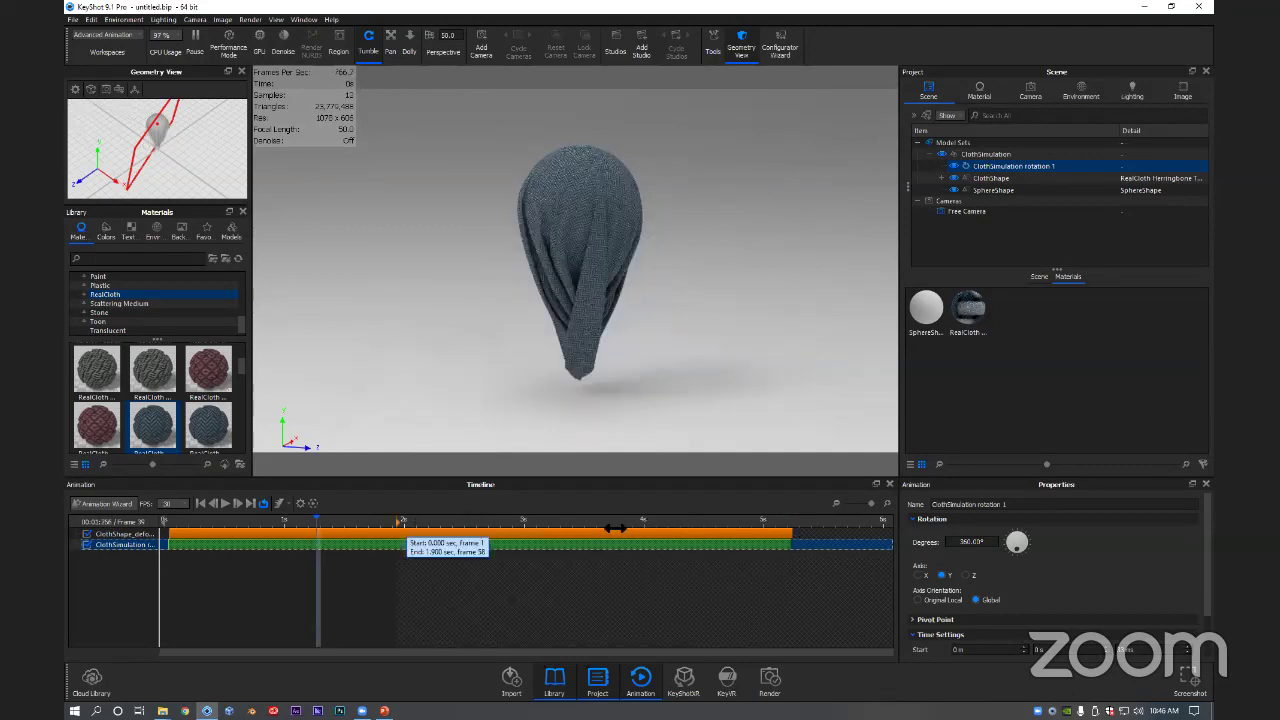
Step: Try limiting the timeline's playback range, first ending it at frame 43 and, with the end restored, starting it at frame 69
drag(337, 521, 404, 522)
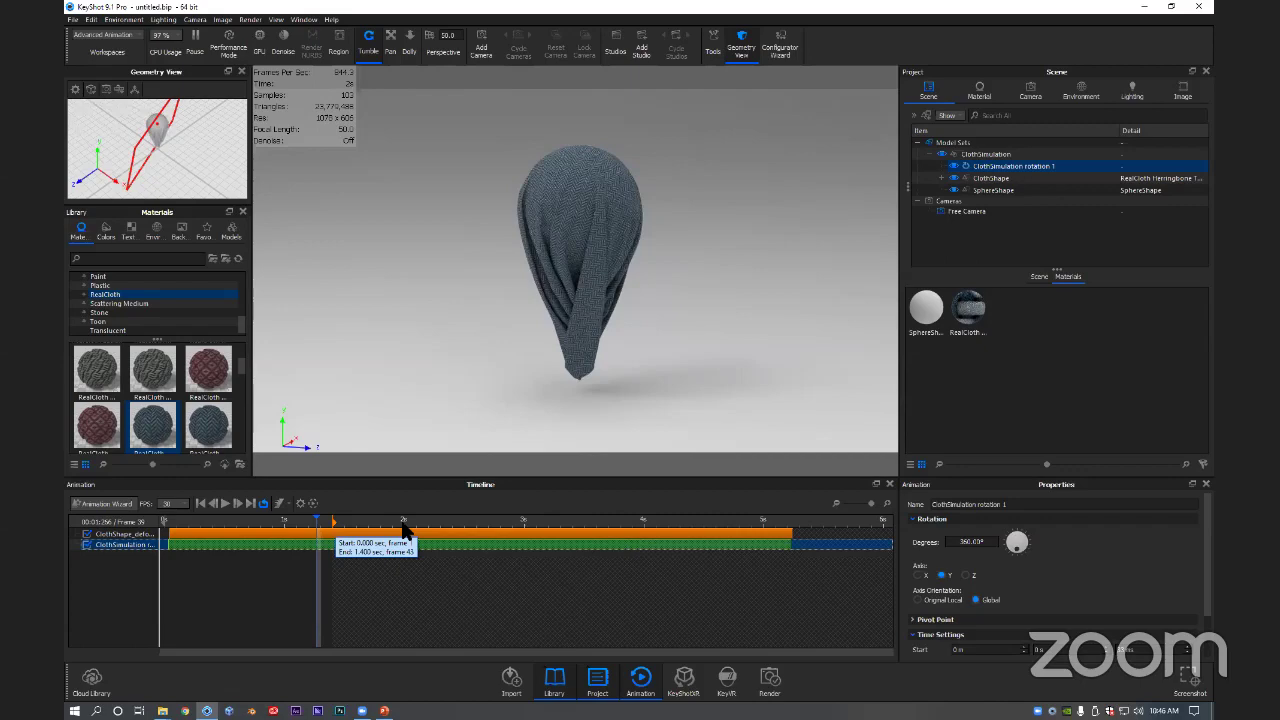
drag(409, 522, 453, 522)
mouse_move(362, 538)
mouse_down()
mouse_move(806, 527)
mouse_move(791, 522)
mouse_up()
click(205, 527)
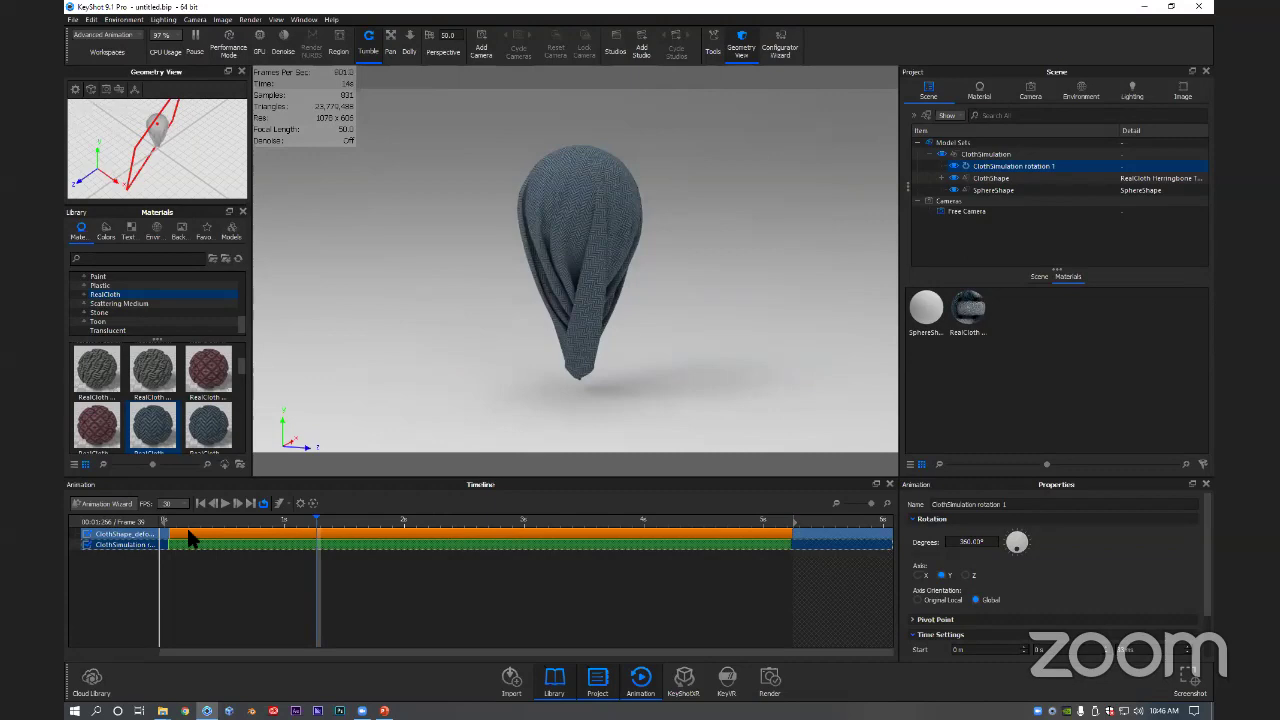
click(166, 544)
drag(503, 521, 425, 521)
drag(255, 527, 440, 522)
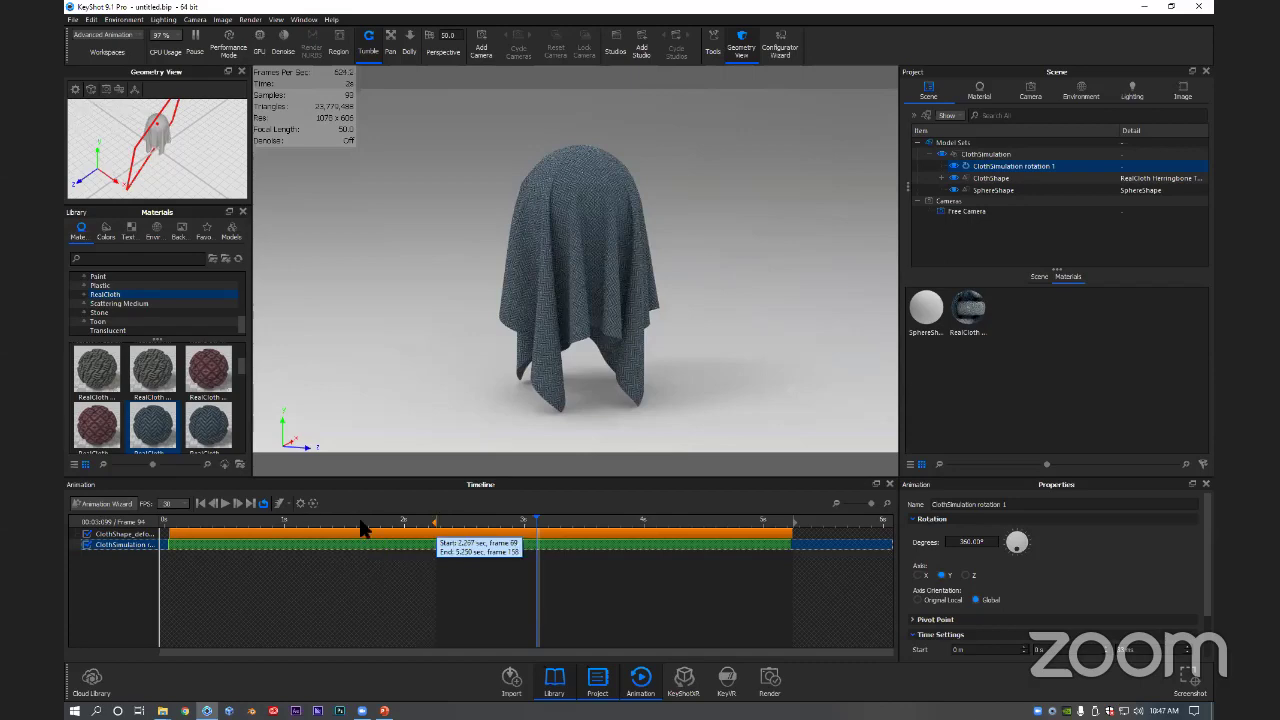
Step: Return the playback range's start to the beginning of the timeline and set its end at about 4.6 seconds
click(463, 534)
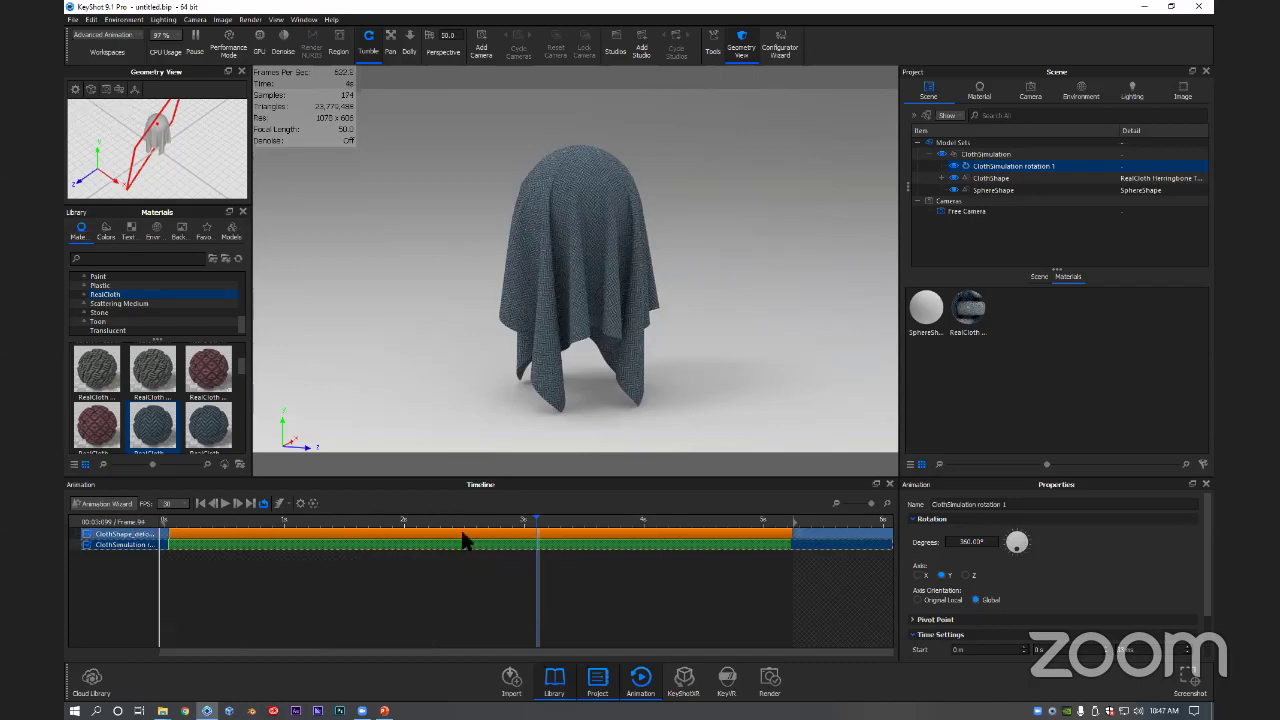
click(463, 542)
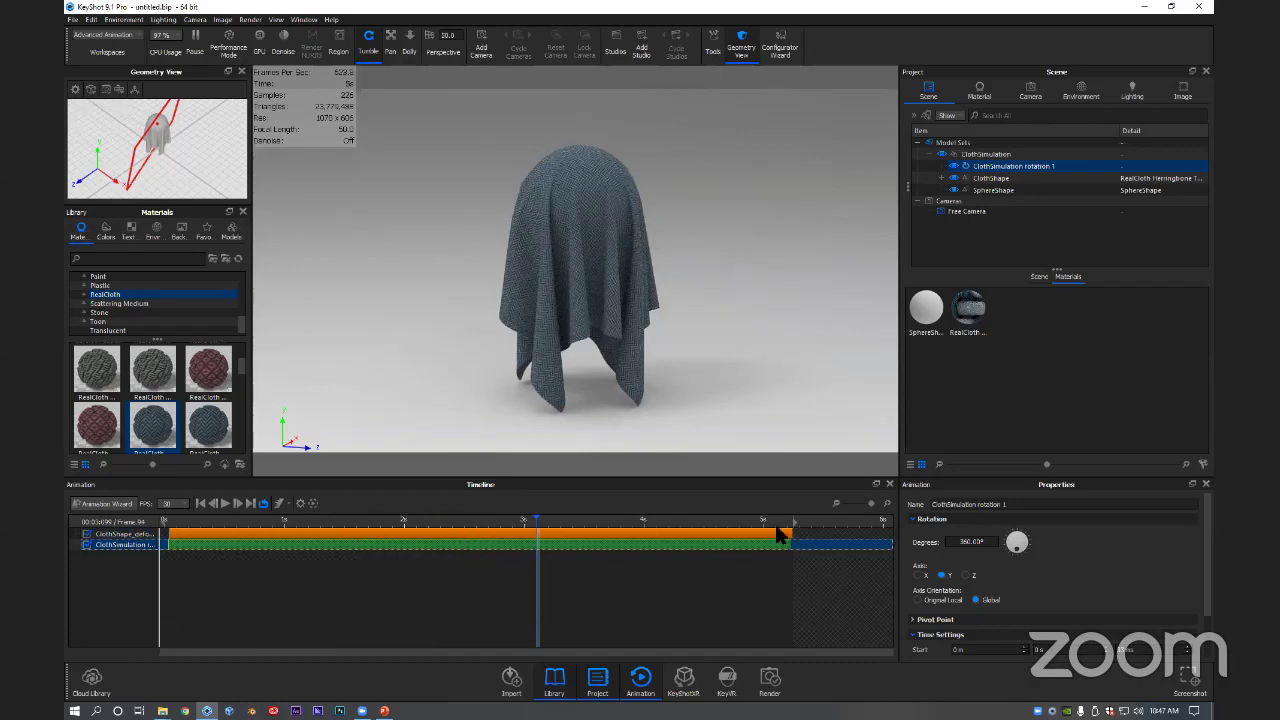
click(718, 532)
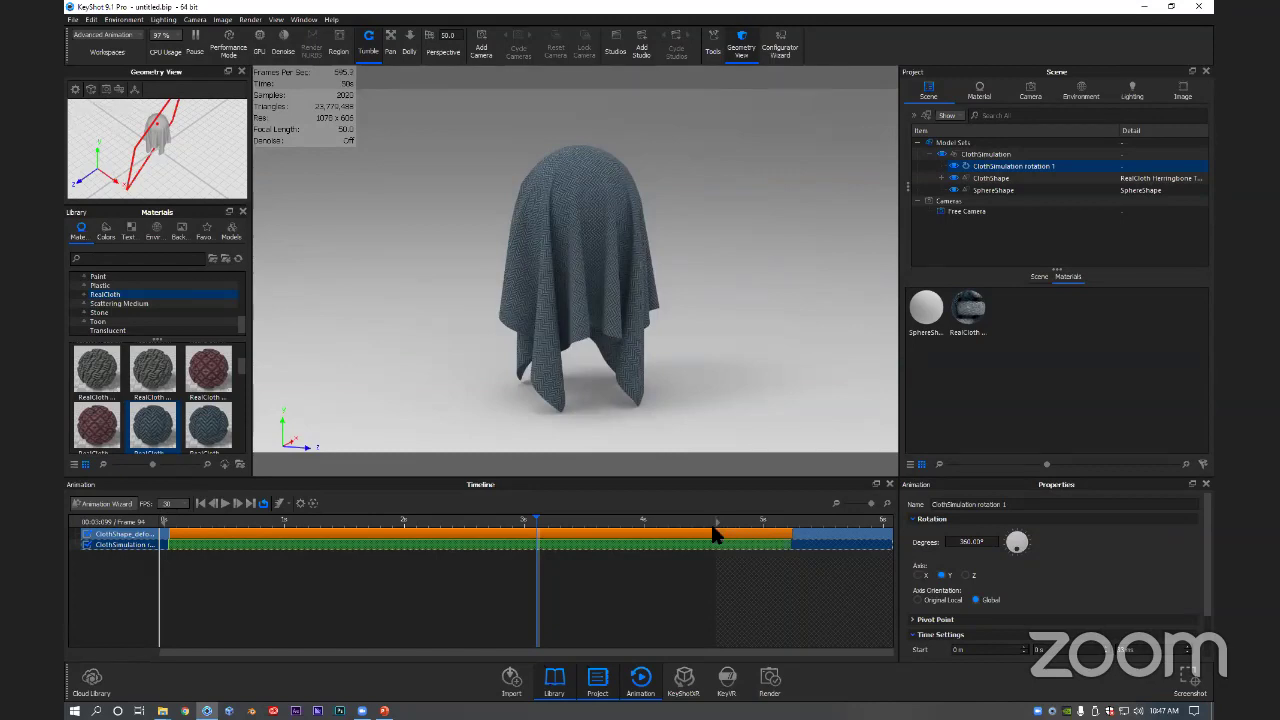
click(712, 542)
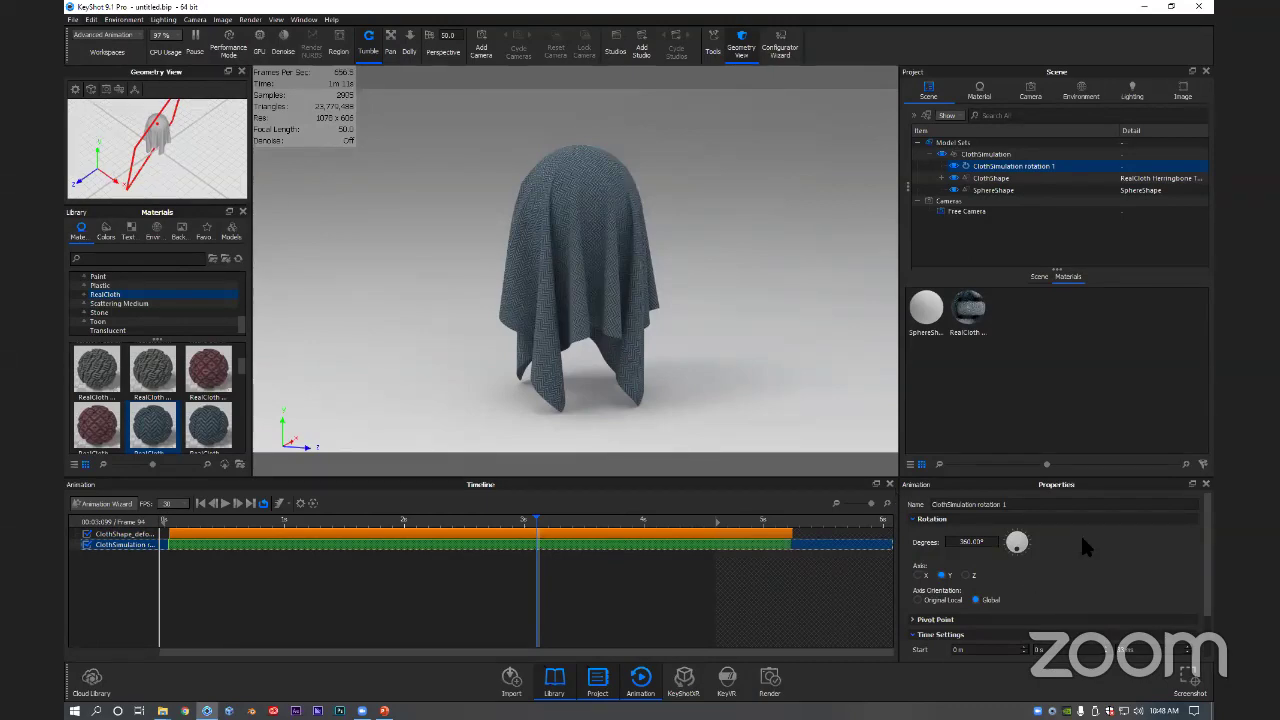
Step: Shorten the rotation animation so it ends at about 1.4 seconds, and scrub the timeline to preview the faster turn
scroll(1080, 533, down, 2)
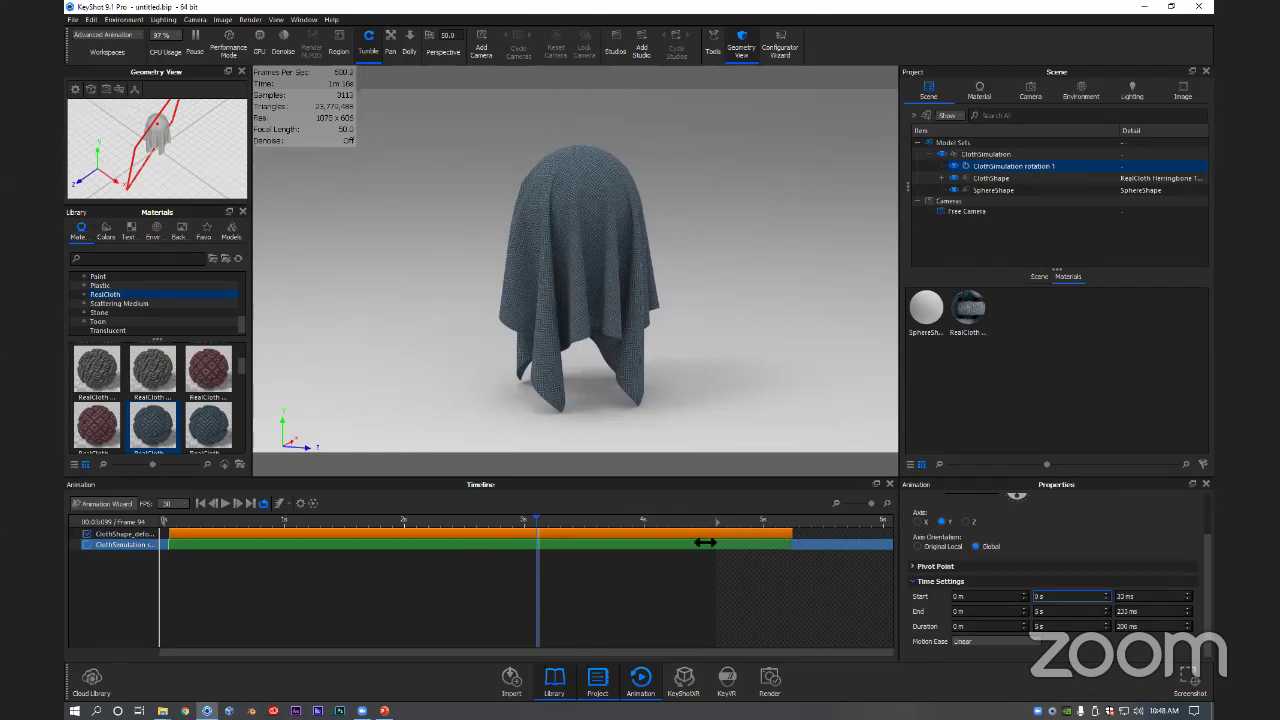
drag(784, 547, 285, 552)
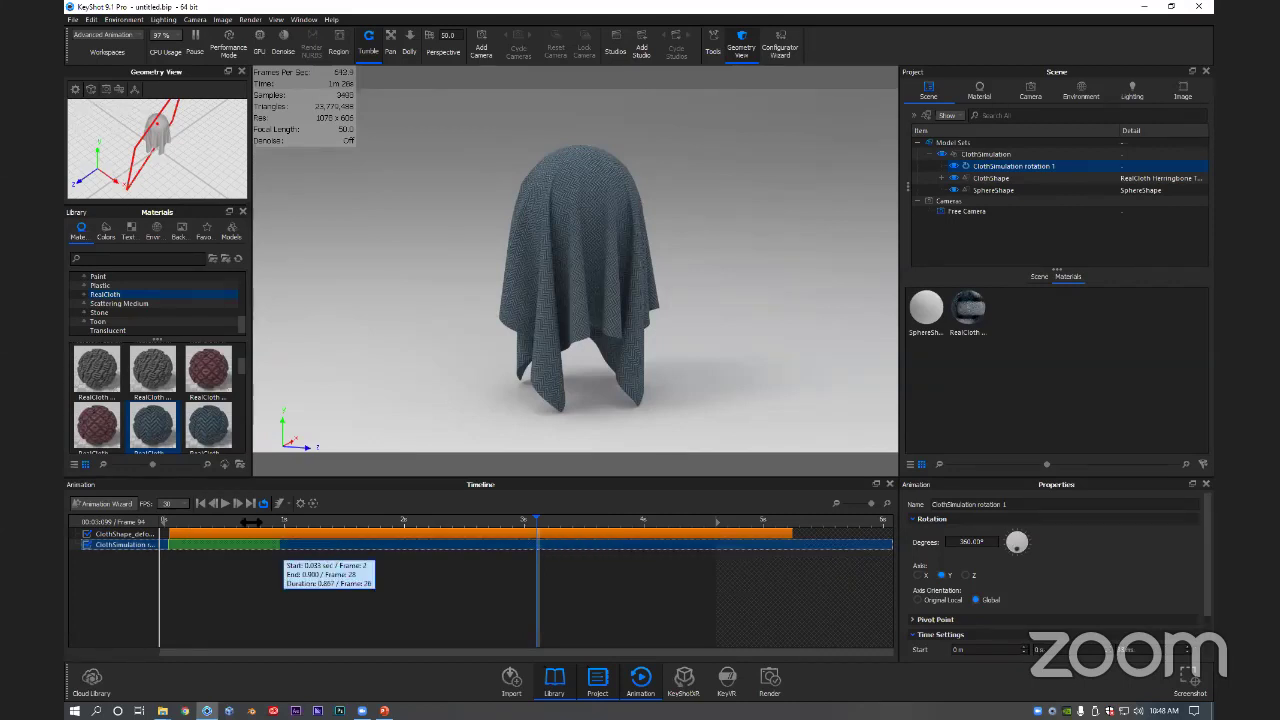
click(300, 521)
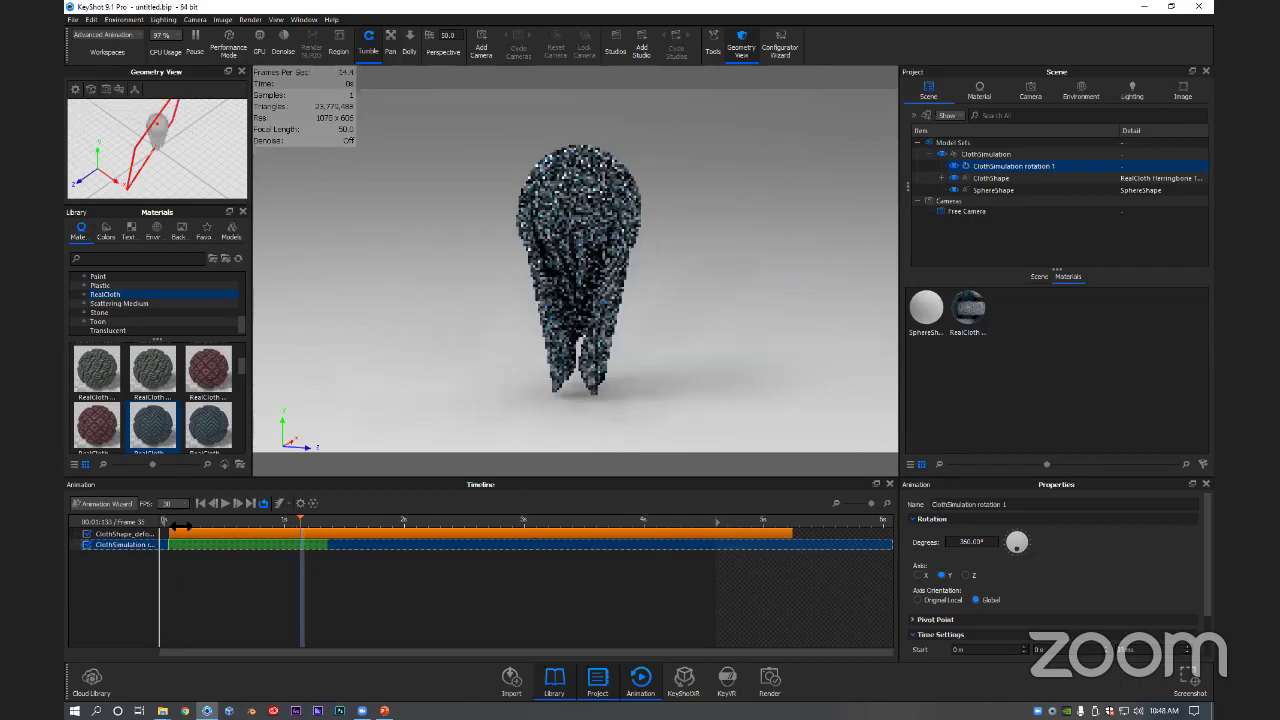
click(201, 522)
click(321, 523)
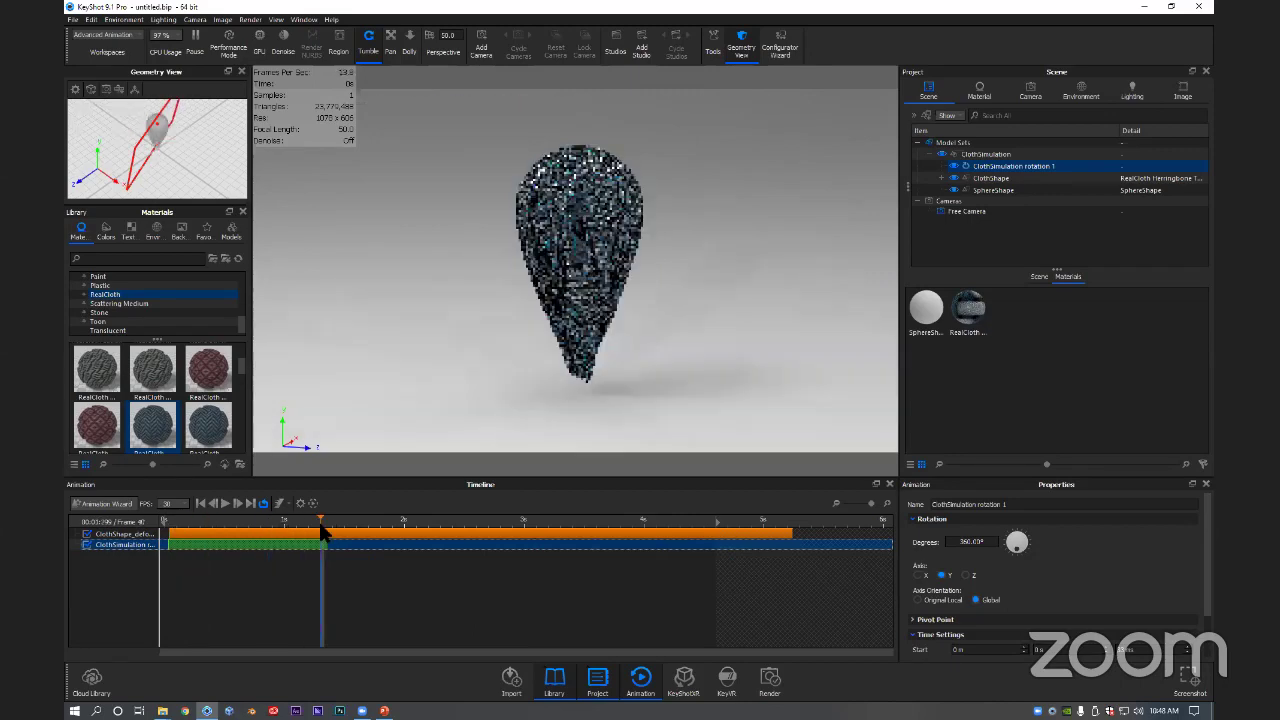
click(306, 567)
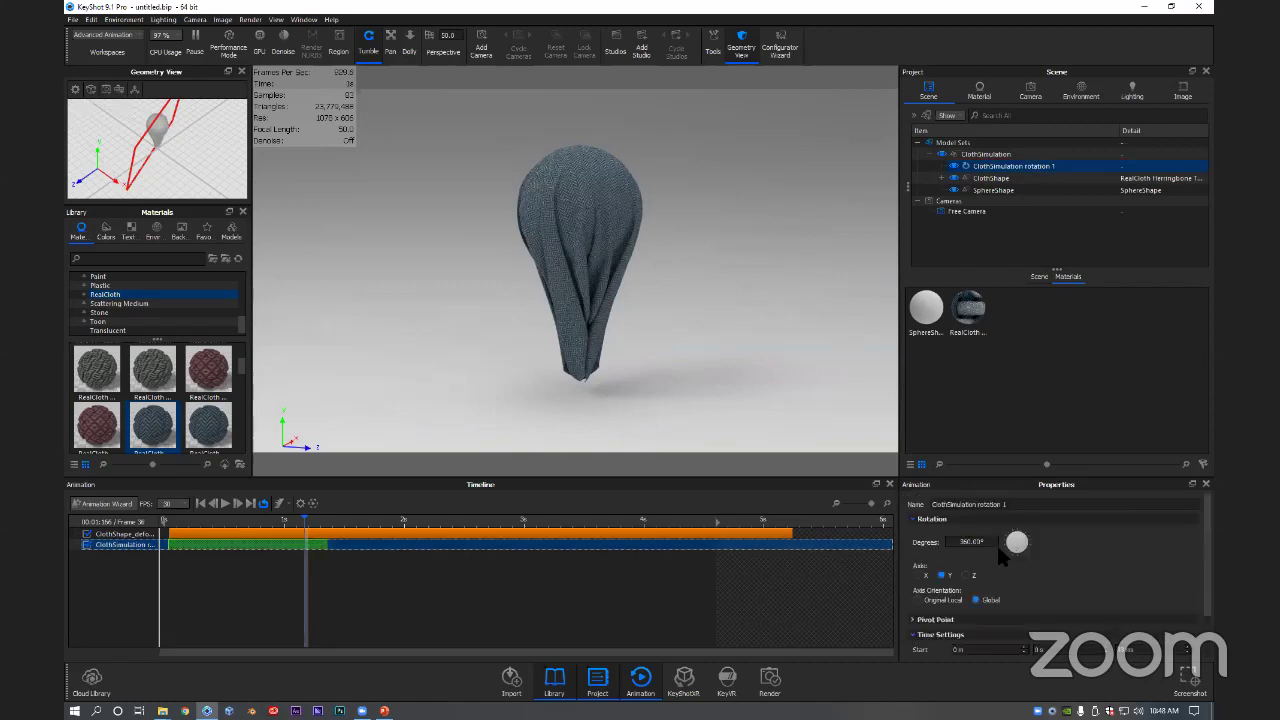
Step: Raise the rotation angle to 875 degrees and play the animation from the start
click(956, 542)
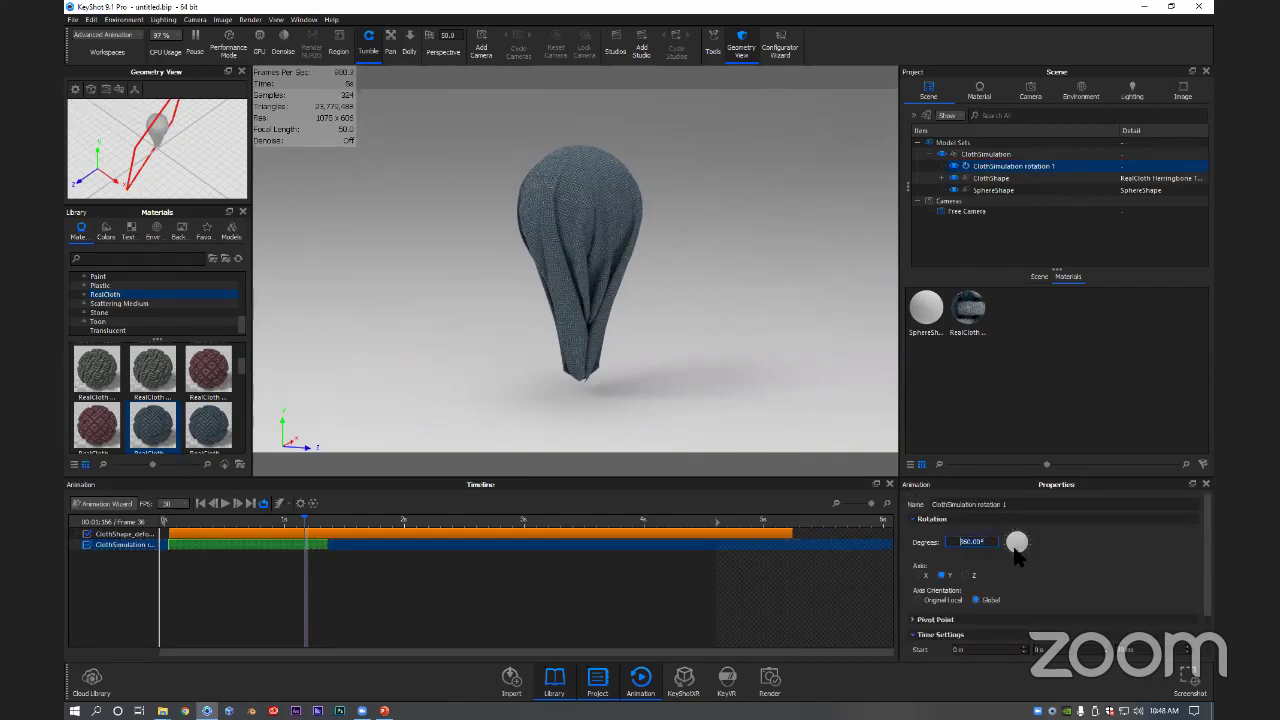
mouse_move(1016, 556)
mouse_down()
mouse_move(1018, 536)
mouse_move(1034, 540)
mouse_move(1012, 566)
mouse_move(1009, 532)
mouse_up()
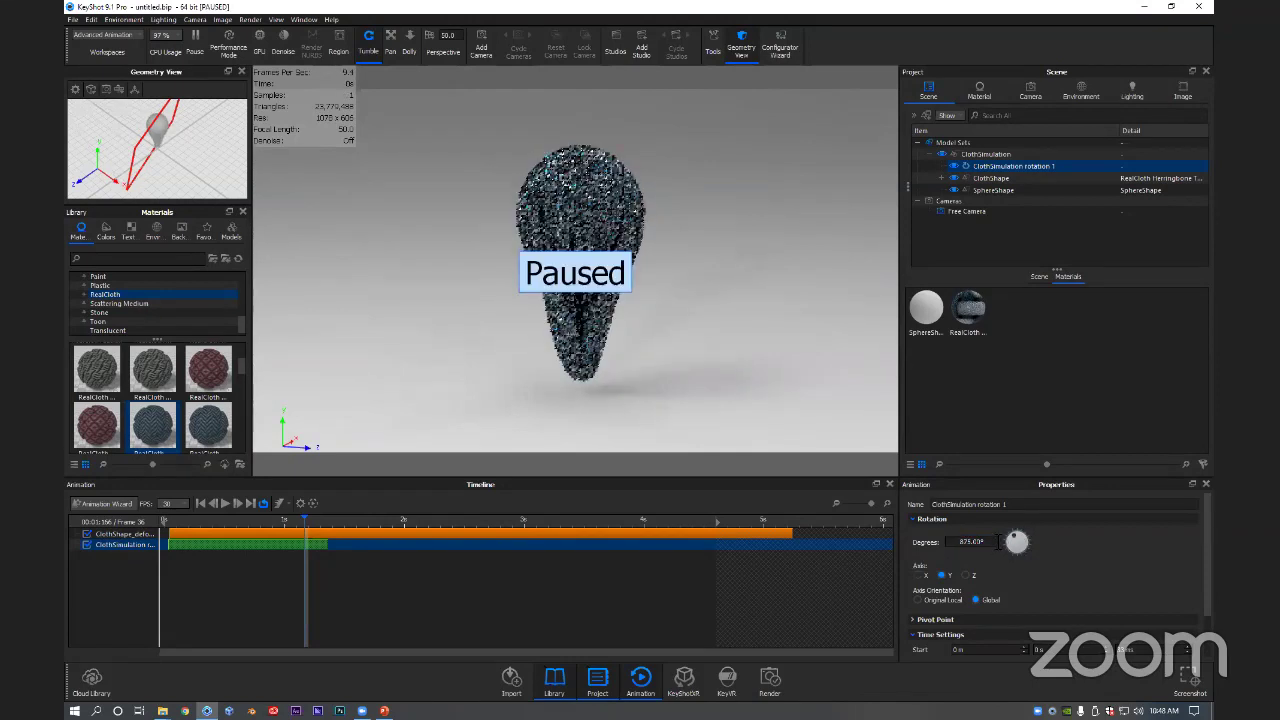
drag(200, 520, 133, 509)
click(228, 501)
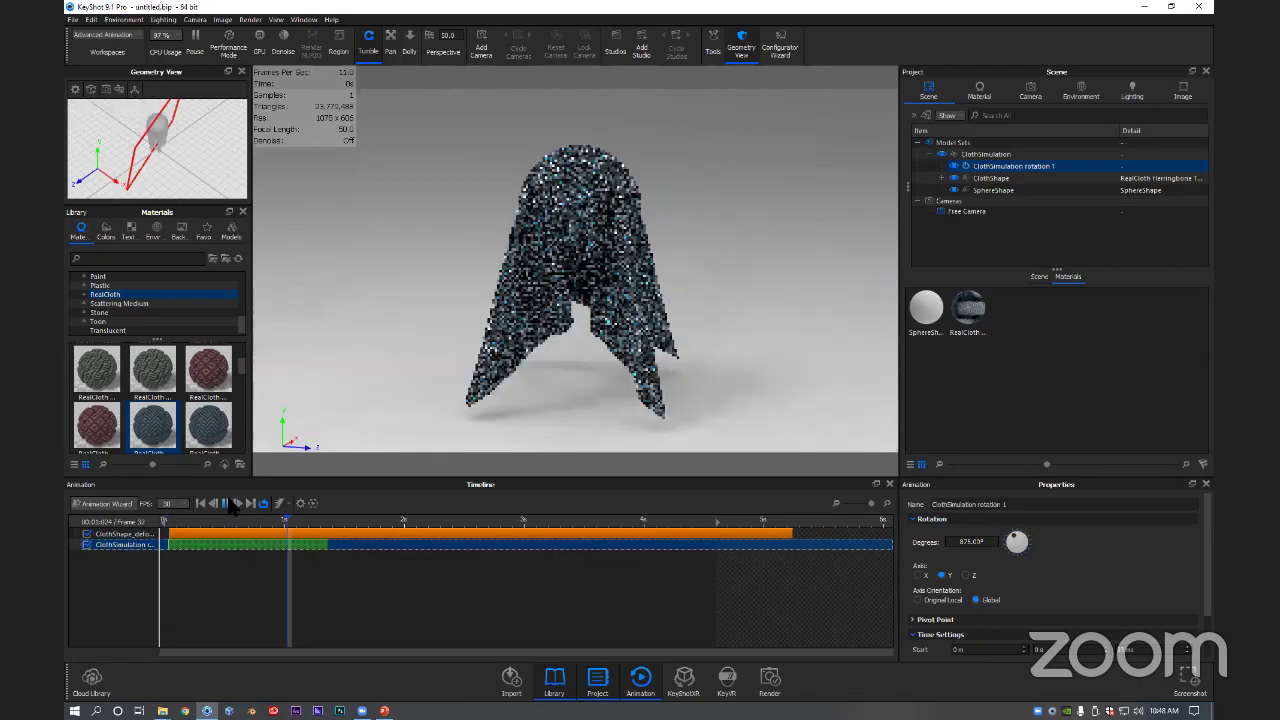
click(316, 548)
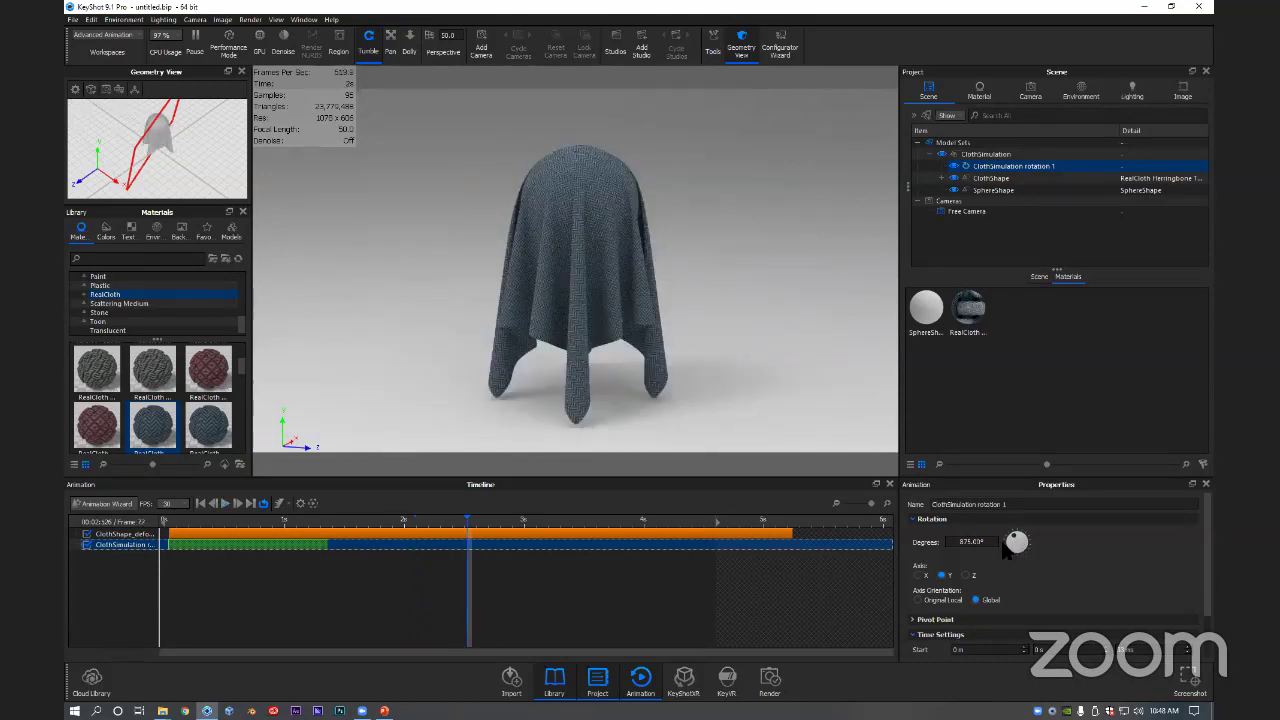
Step: Set the cloth's rotation angle to 800 degrees
drag(1007, 546, 743, 592)
drag(1014, 538, 1017, 538)
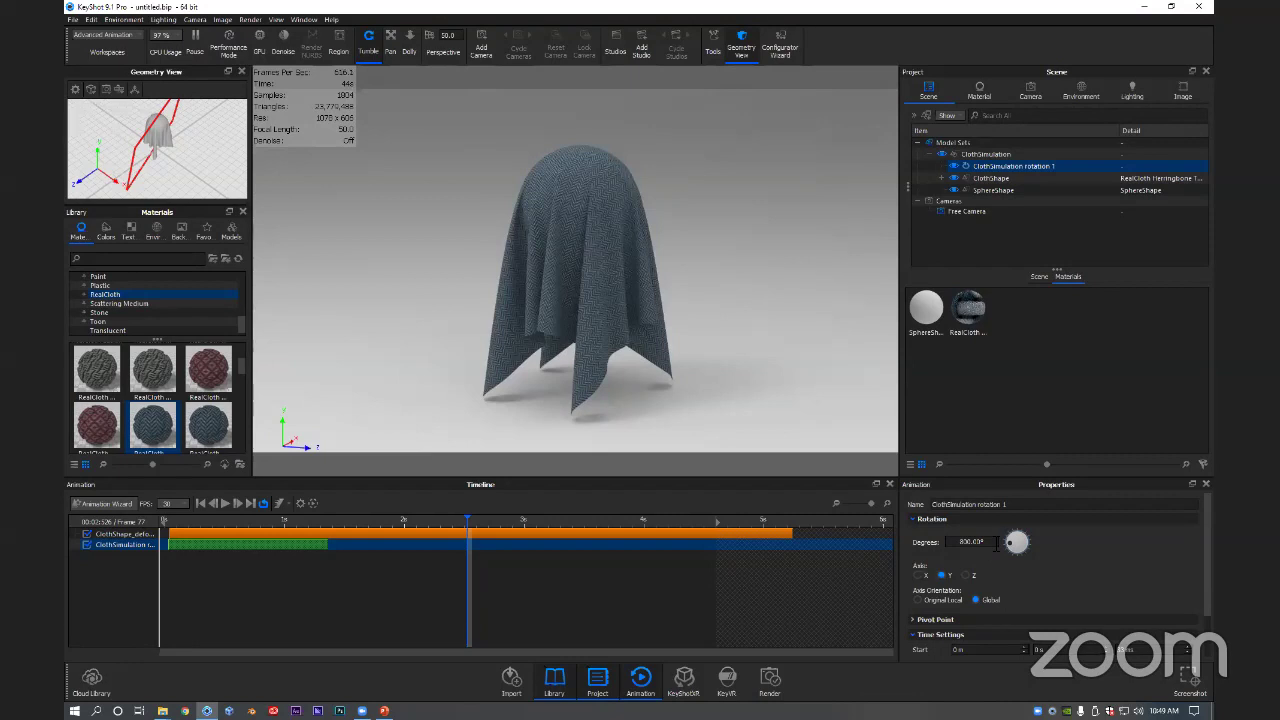
Step: Open the draped cloth's RealCloth material and examine its Geometry and flyaway fiber settings
double_click(606, 288)
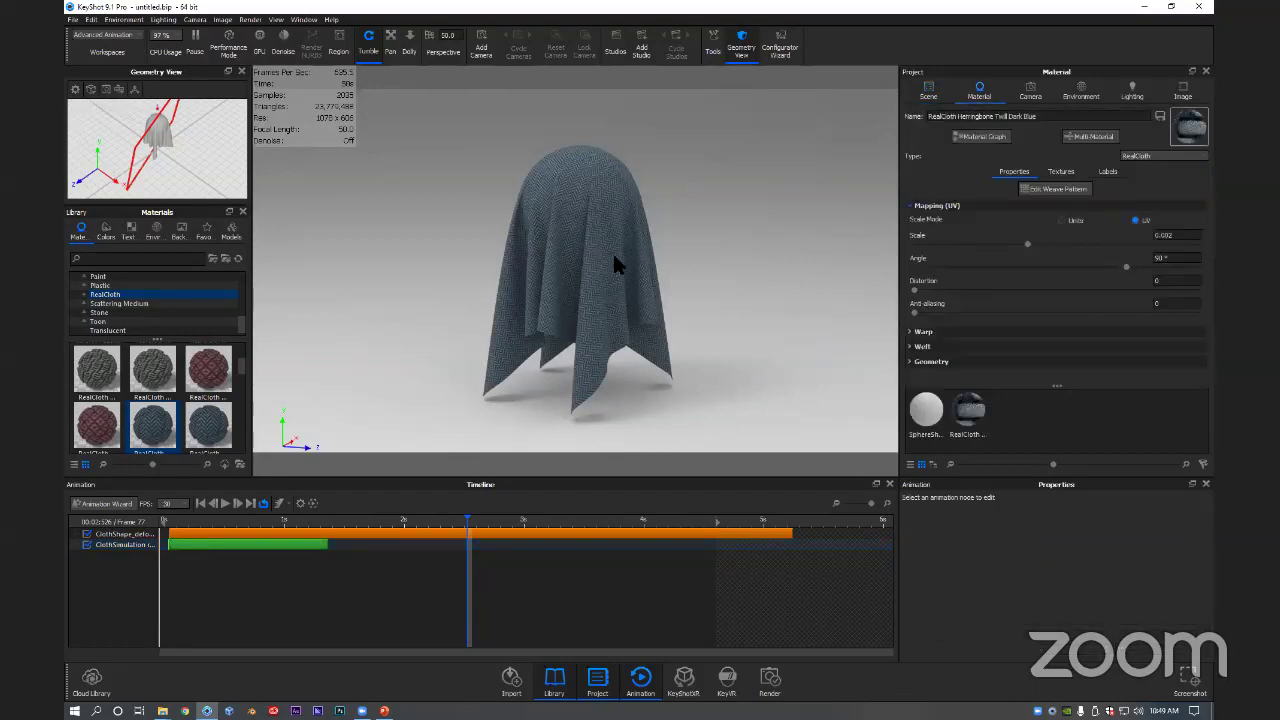
click(966, 361)
scroll(931, 347, down, 5)
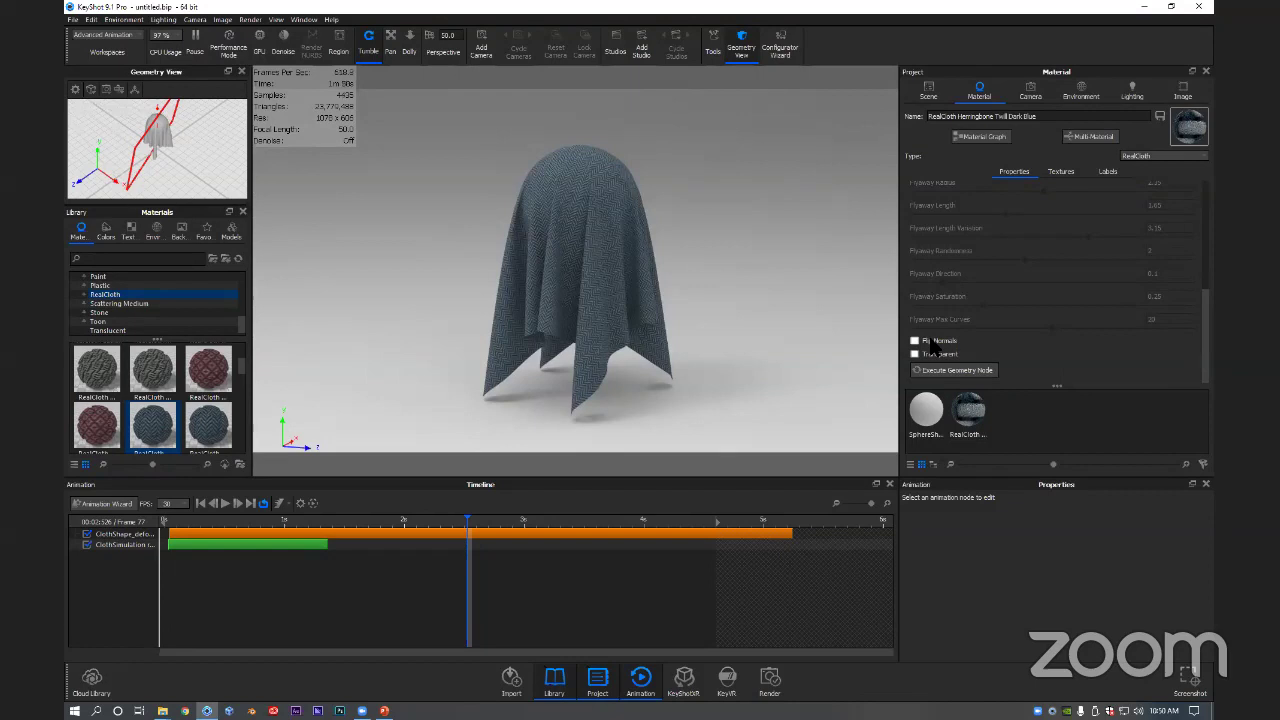
Step: Open the cloth's material graph, move the RealCloth node up, and add a Fuzz geometry node below it
click(980, 136)
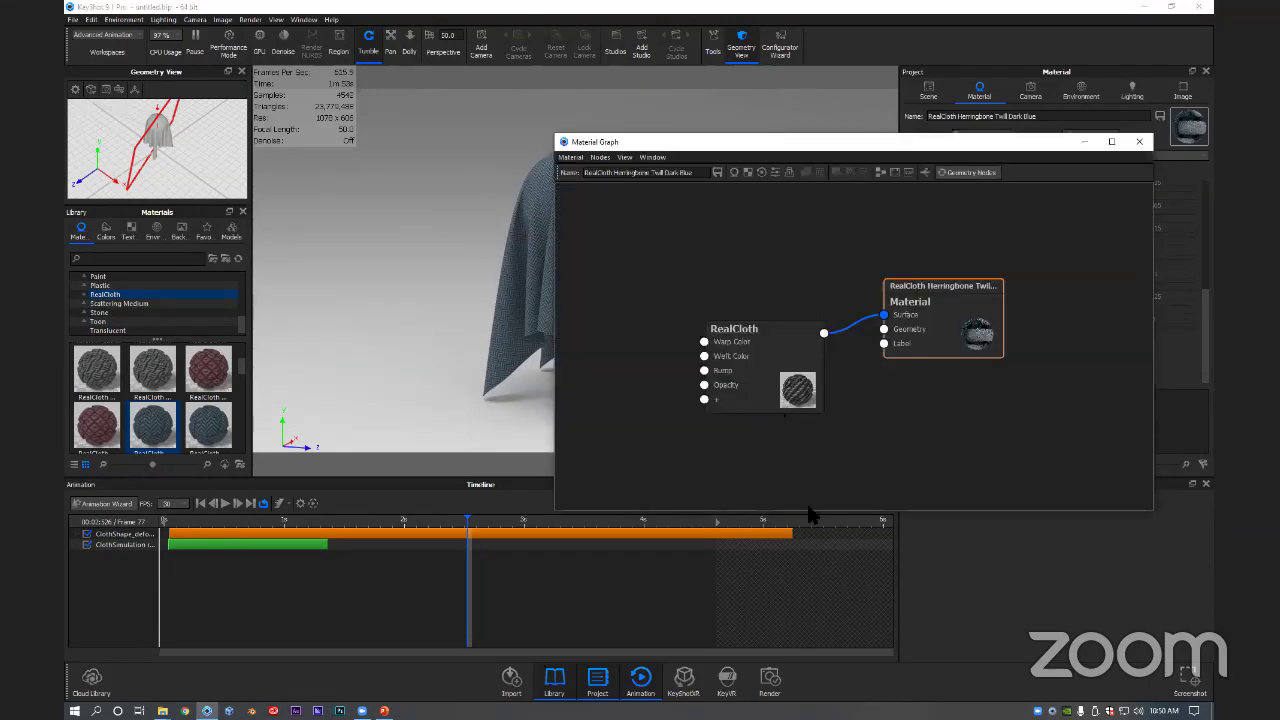
drag(765, 368, 736, 284)
right_click(777, 406)
mouse_move(811, 505)
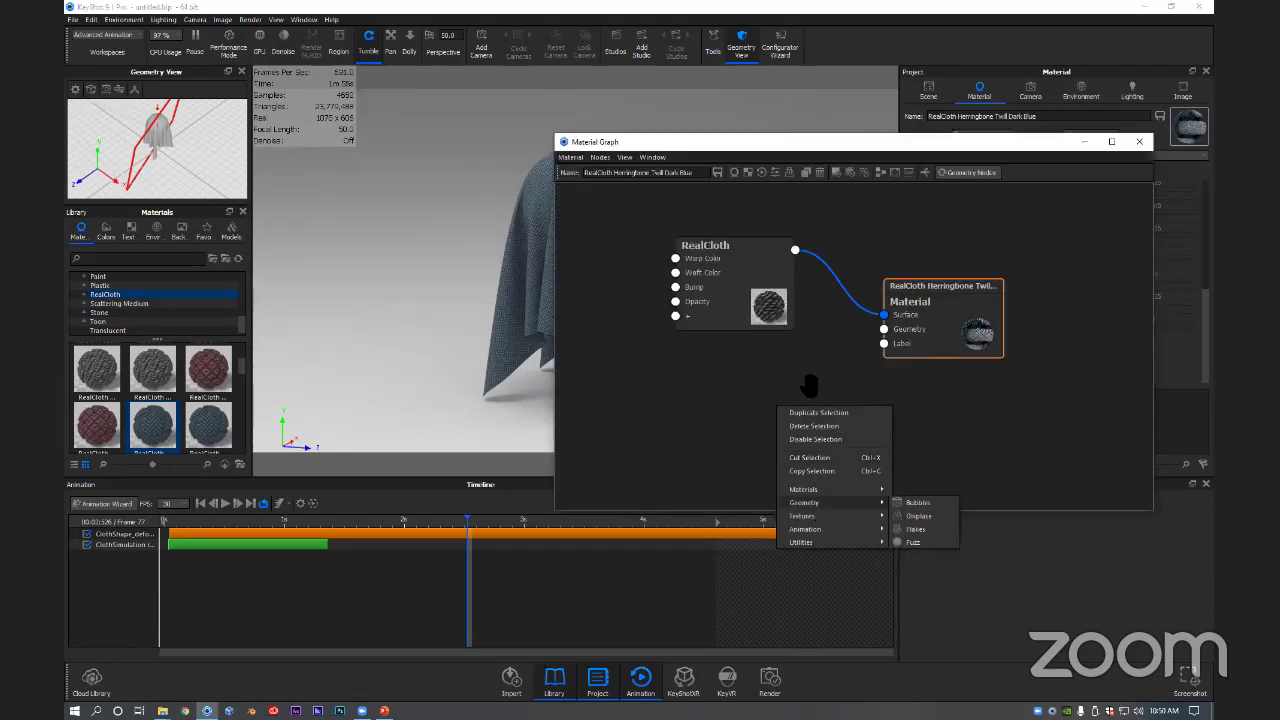
click(913, 541)
drag(737, 398, 740, 415)
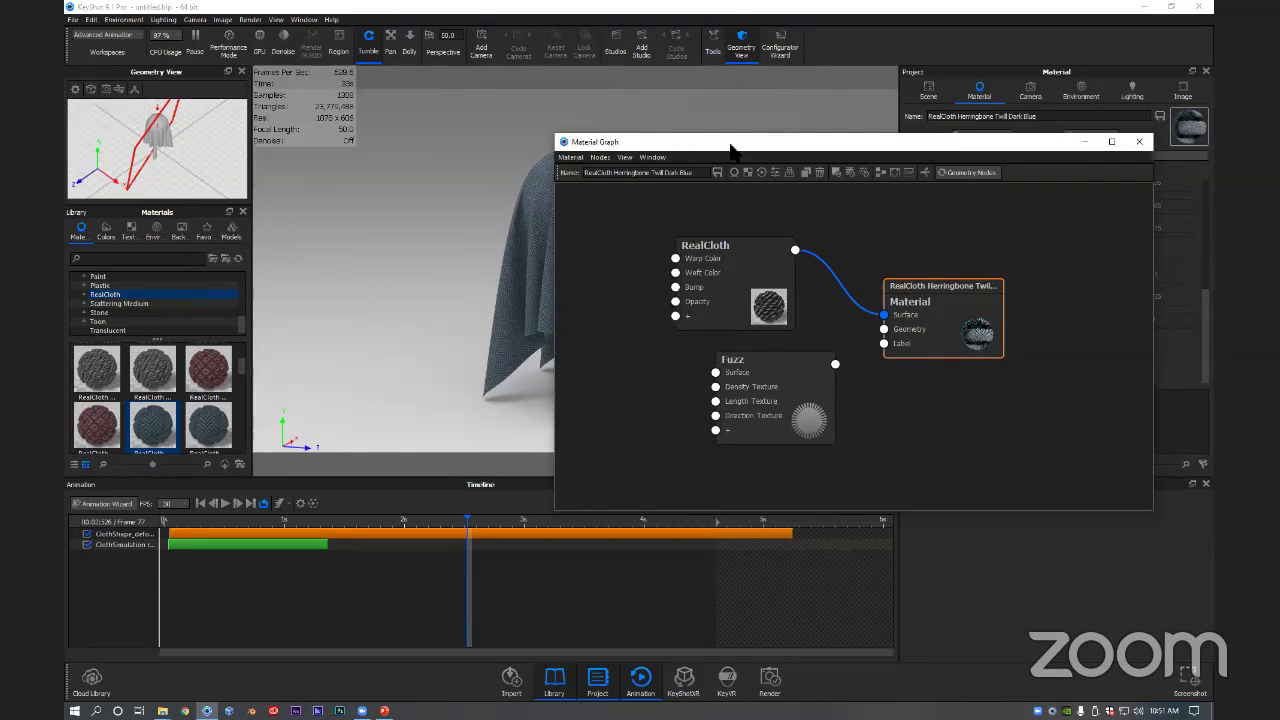
middle_drag(467, 207, 387, 213)
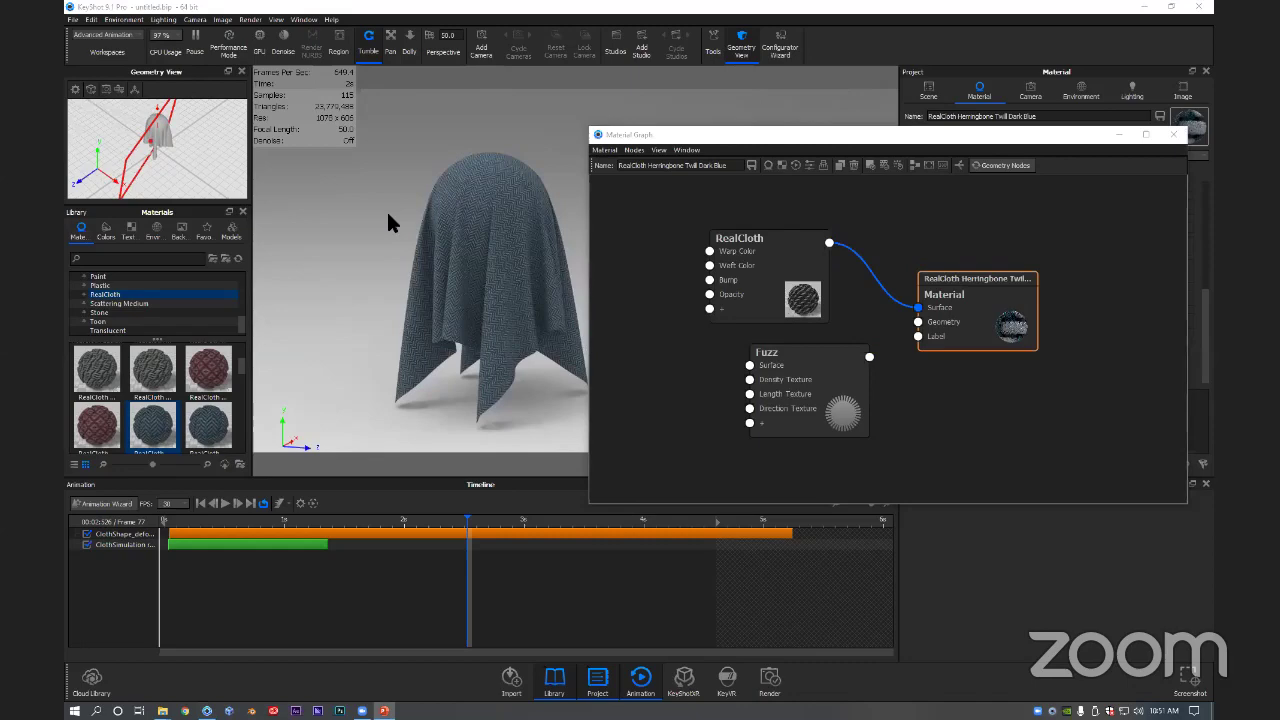
Step: Switch to the power drill video to view it, then return to KeyShot
key(alt+Tab)
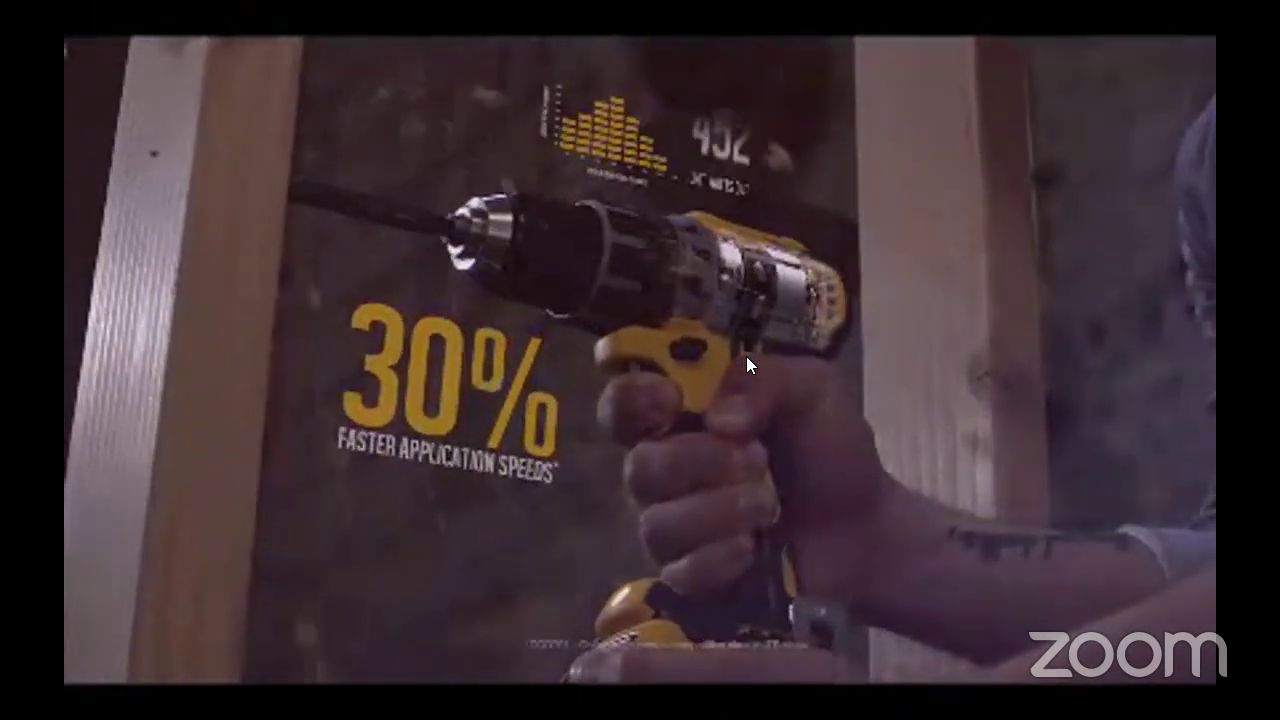
key(alt+Tab)
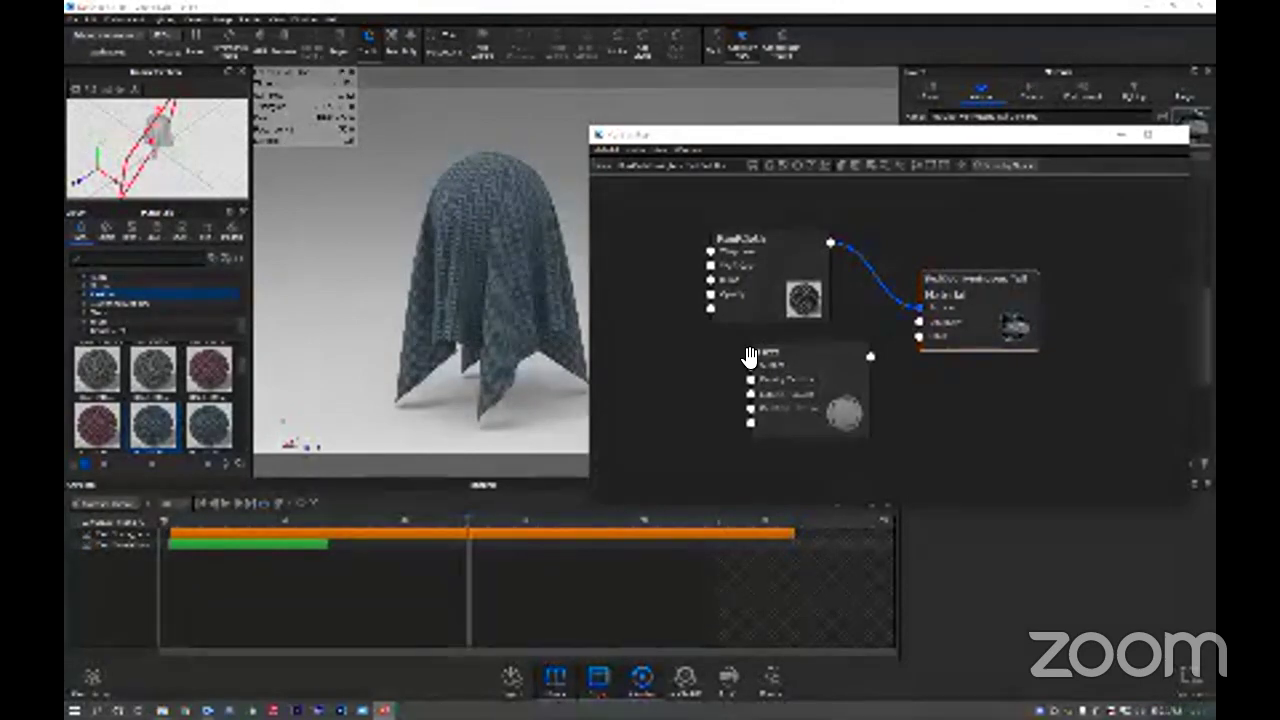
Step: Rearrange the nodes in the cloth's material graph and delete the unconnected Fuzz node
drag(760, 285, 752, 229)
drag(988, 323, 988, 287)
mouse_move(781, 222)
mouse_down()
mouse_move(788, 260)
mouse_move(791, 234)
mouse_up()
drag(803, 350, 716, 346)
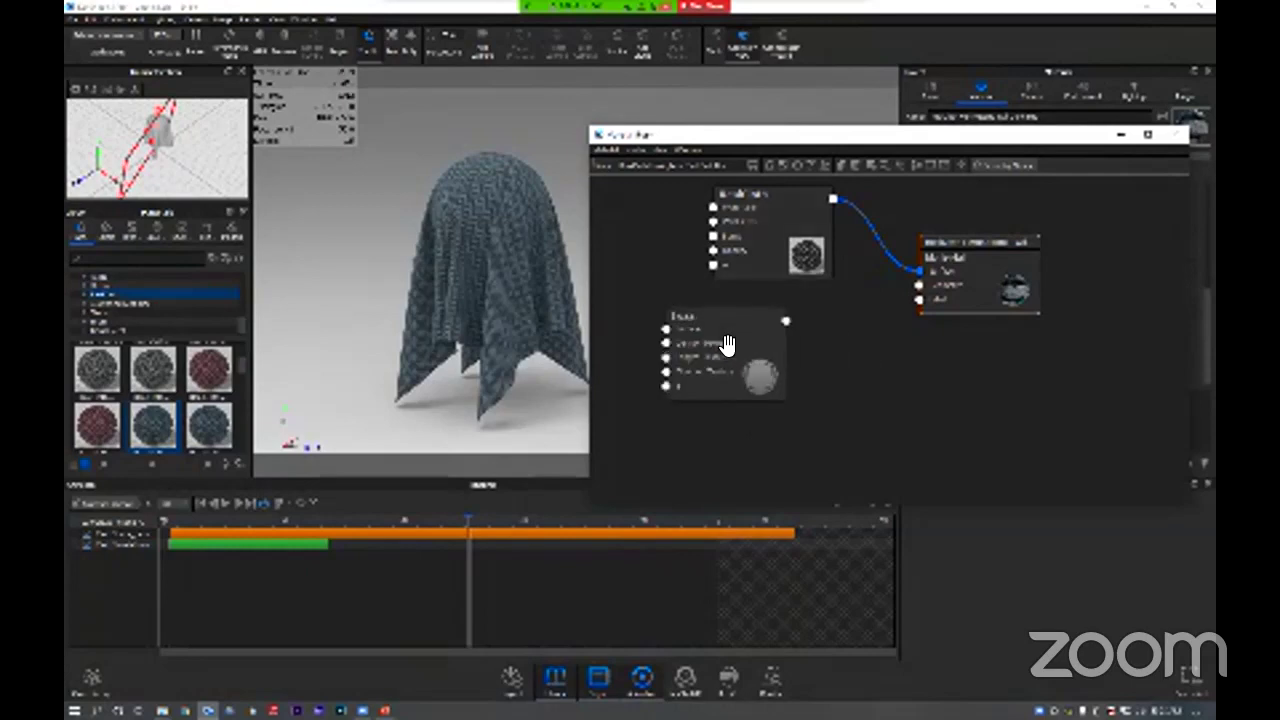
right_click(724, 346)
click(762, 352)
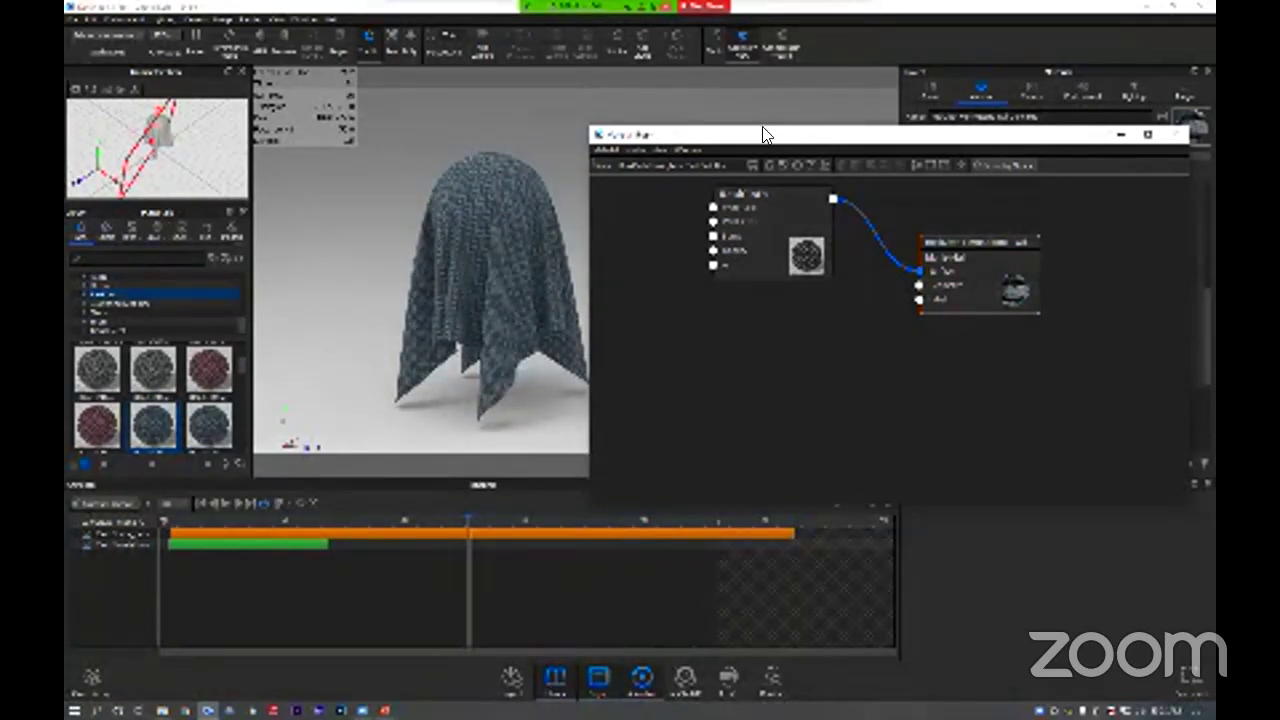
Step: Add a Color Gradient texture node below the RealCloth node in the cloth's material graph
drag(764, 134, 734, 152)
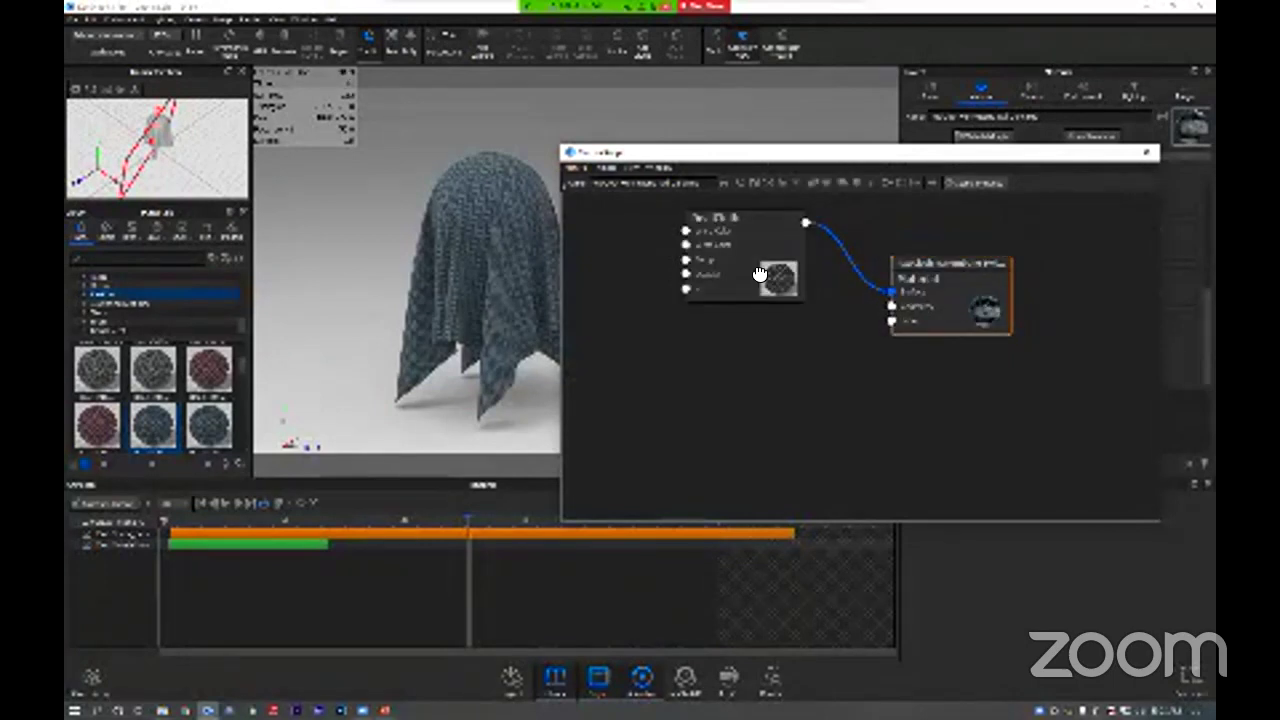
drag(764, 271, 766, 279)
drag(906, 158, 875, 150)
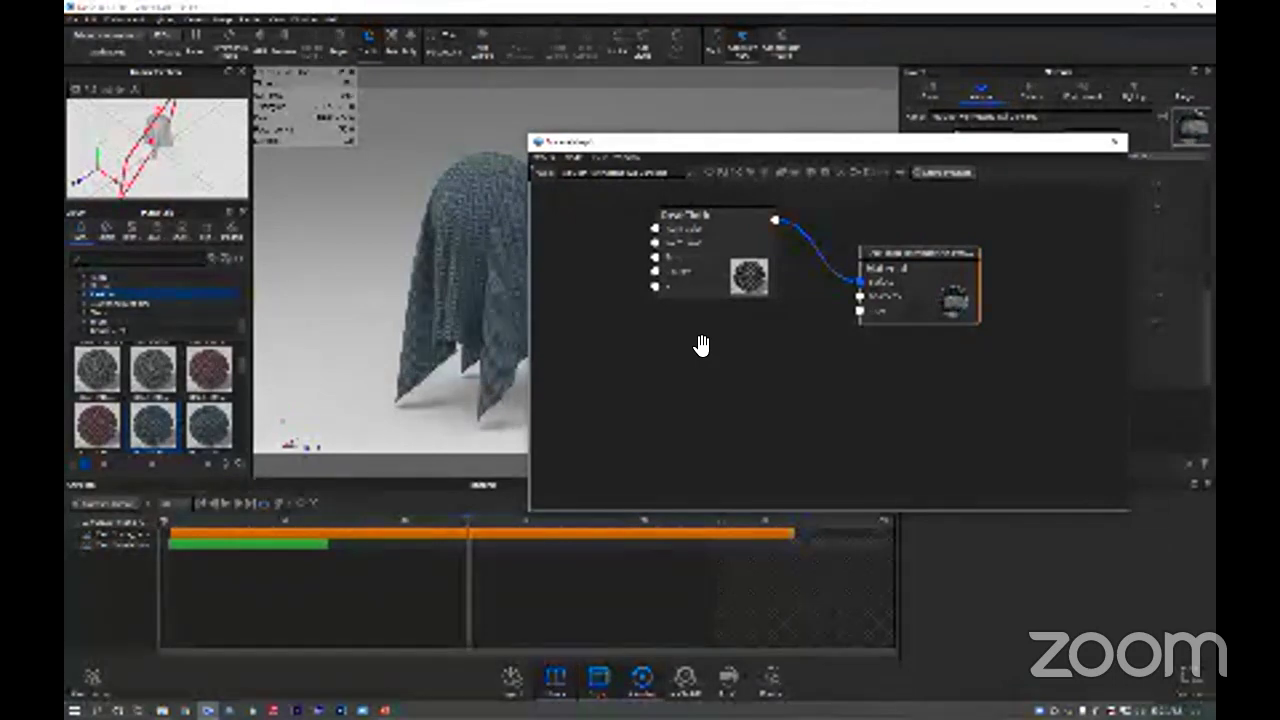
drag(700, 232, 695, 232)
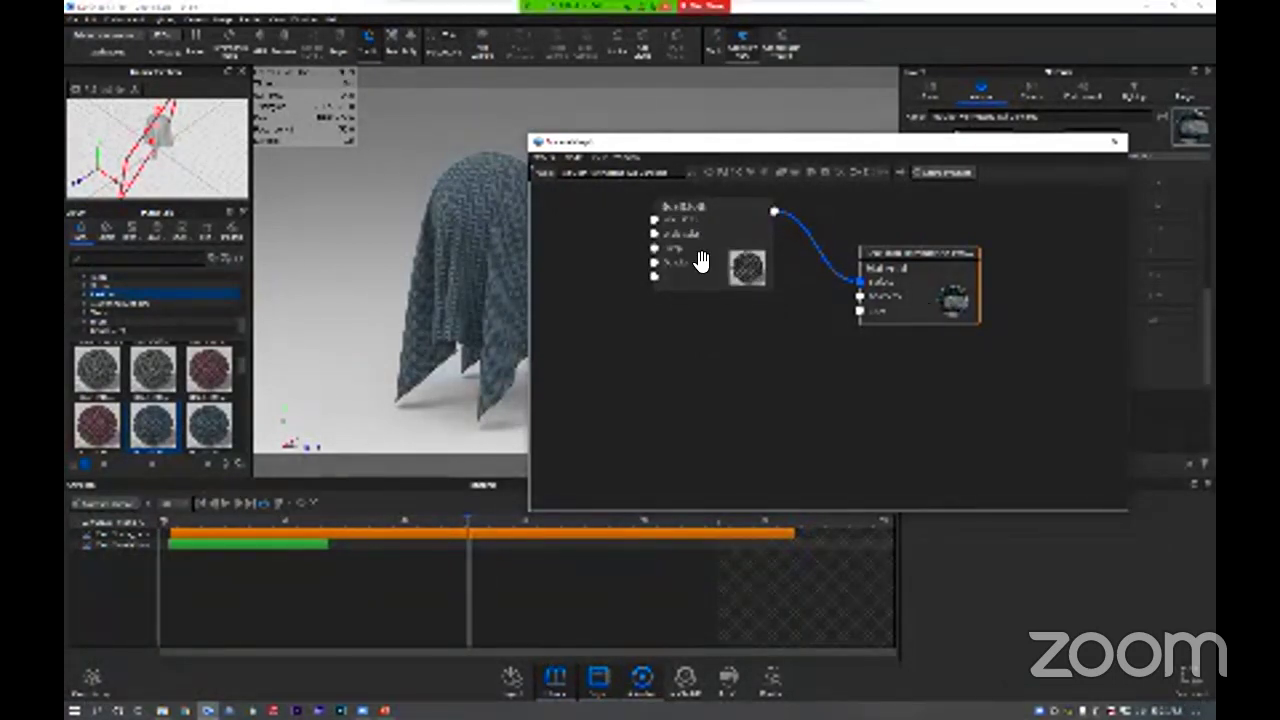
right_click(709, 319)
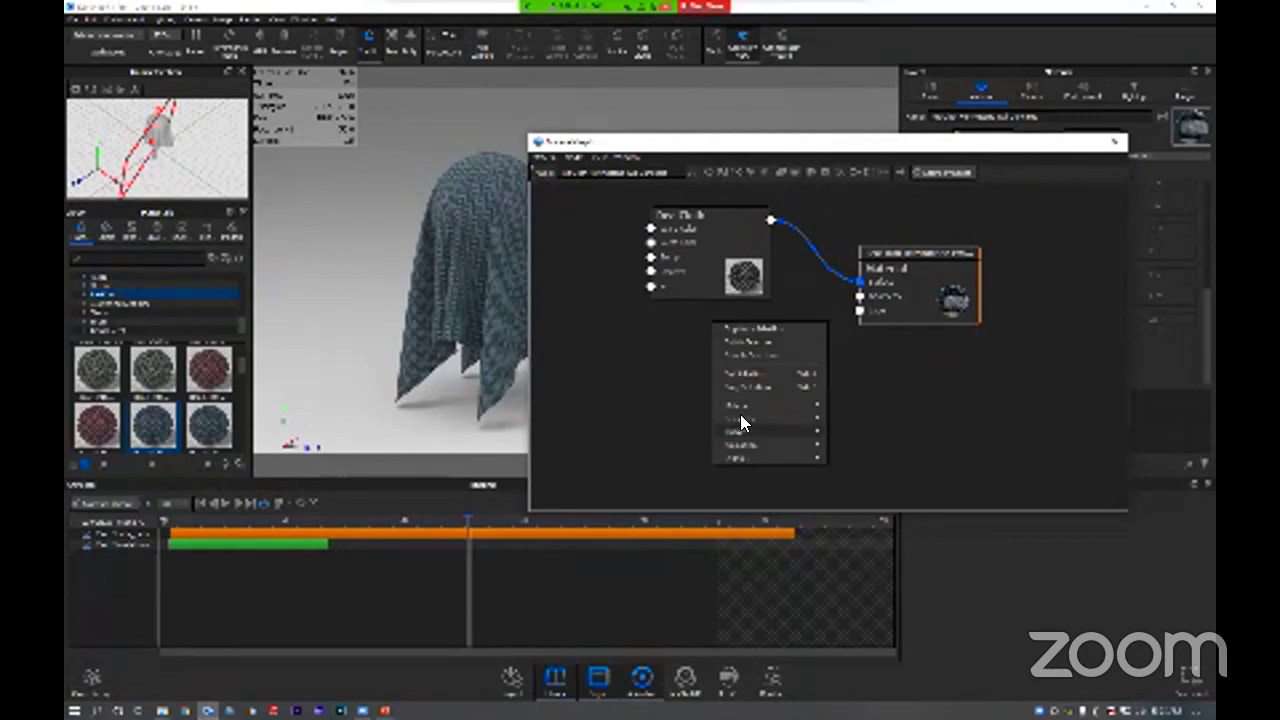
click(612, 368)
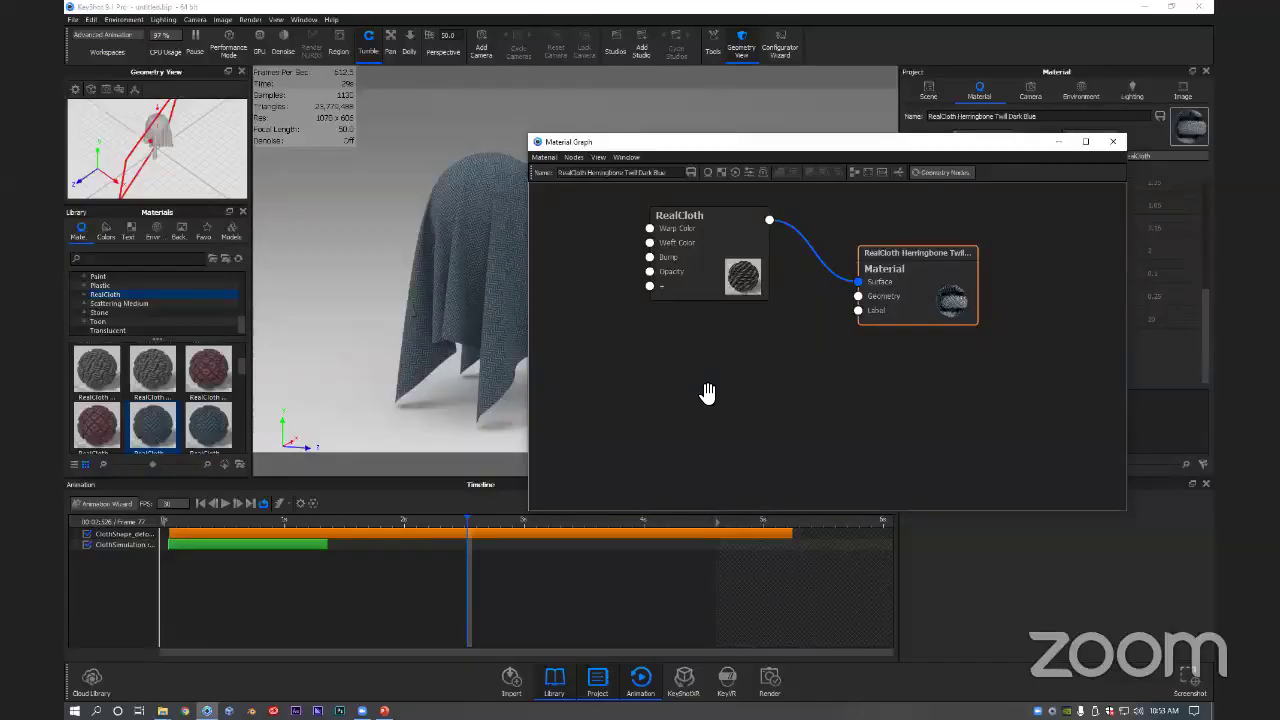
right_click(740, 344)
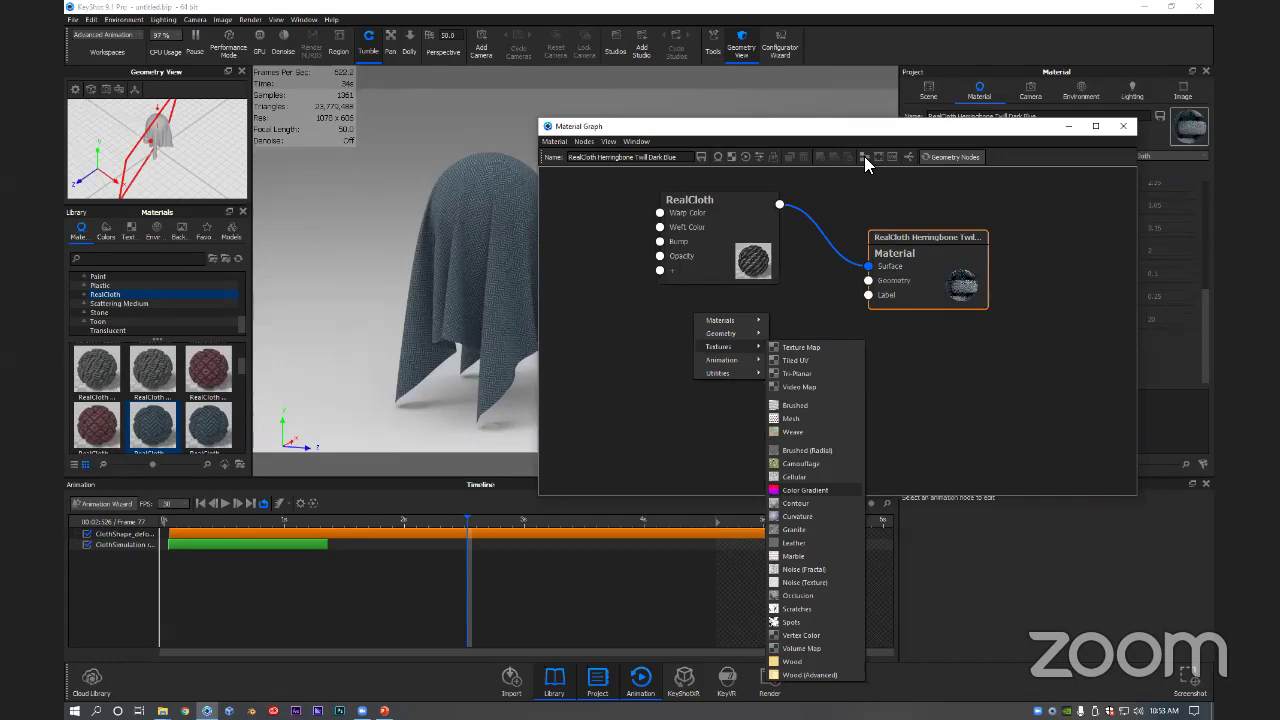
key(Return)
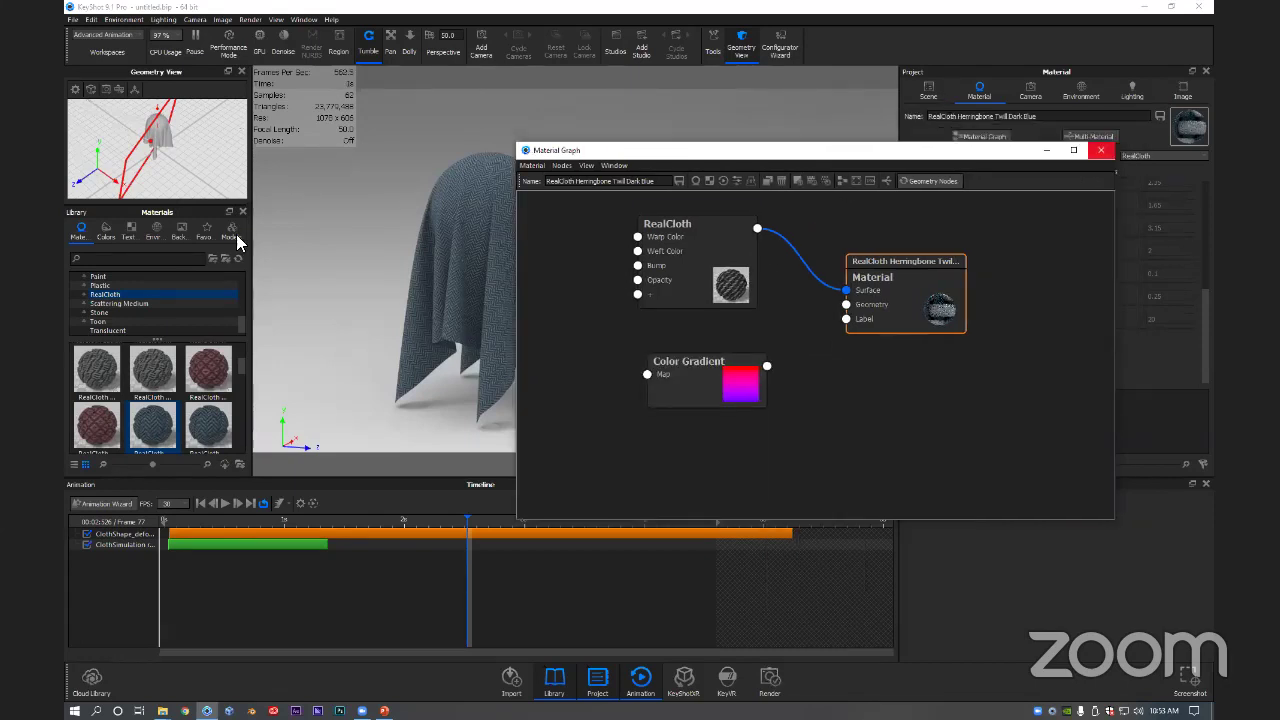
Step: Add a Cube from the Geometry models library to the scene and move it beside the draped cloth
click(236, 235)
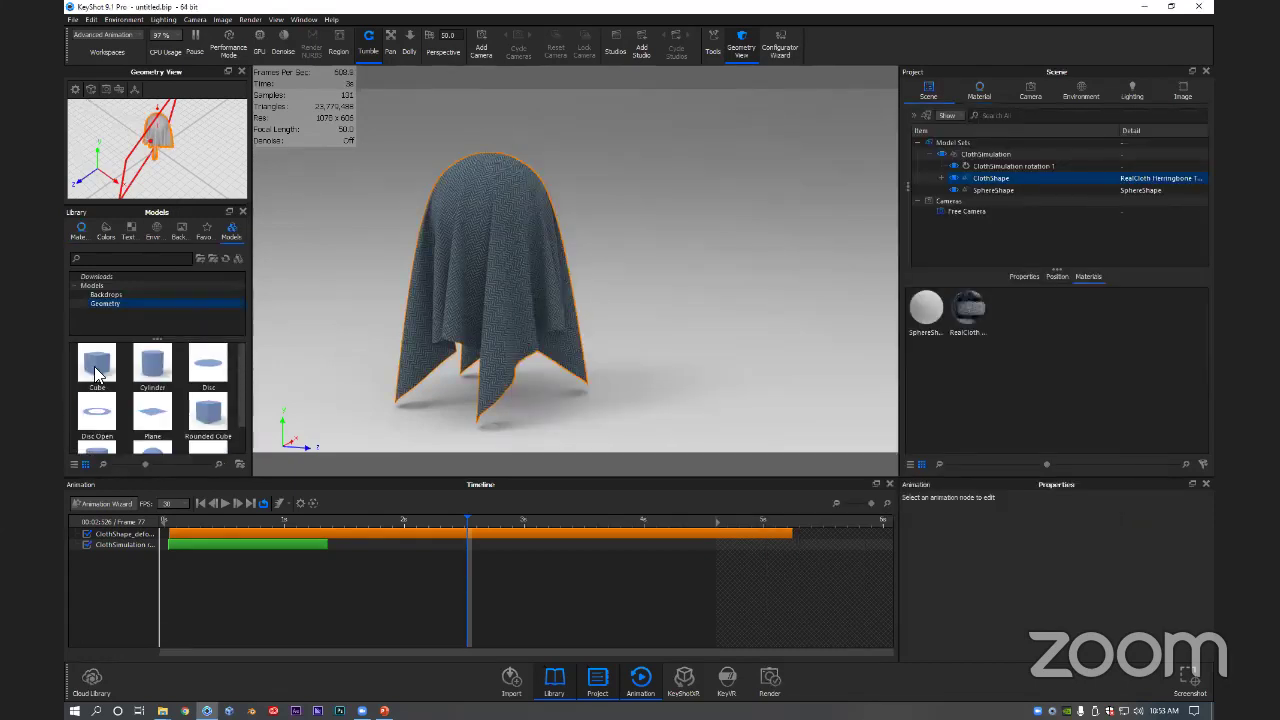
click(97, 365)
drag(594, 290, 594, 290)
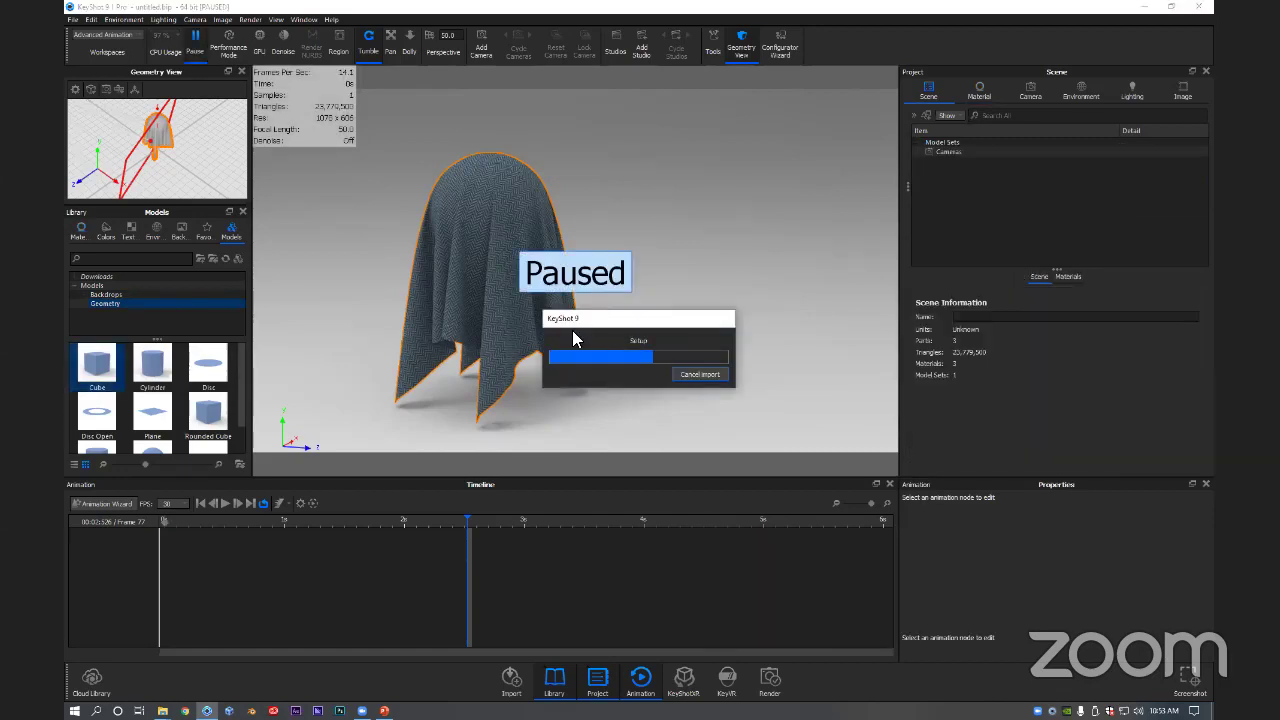
drag(482, 186, 488, 198)
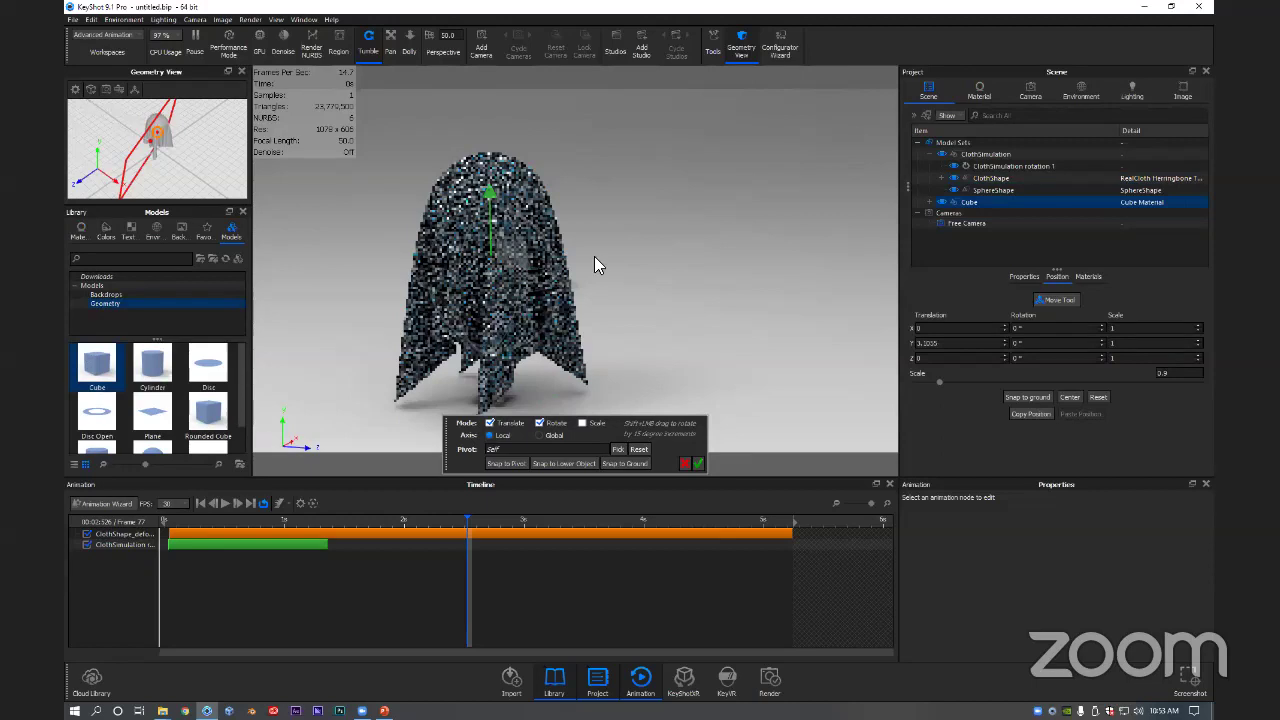
drag(572, 254, 668, 258)
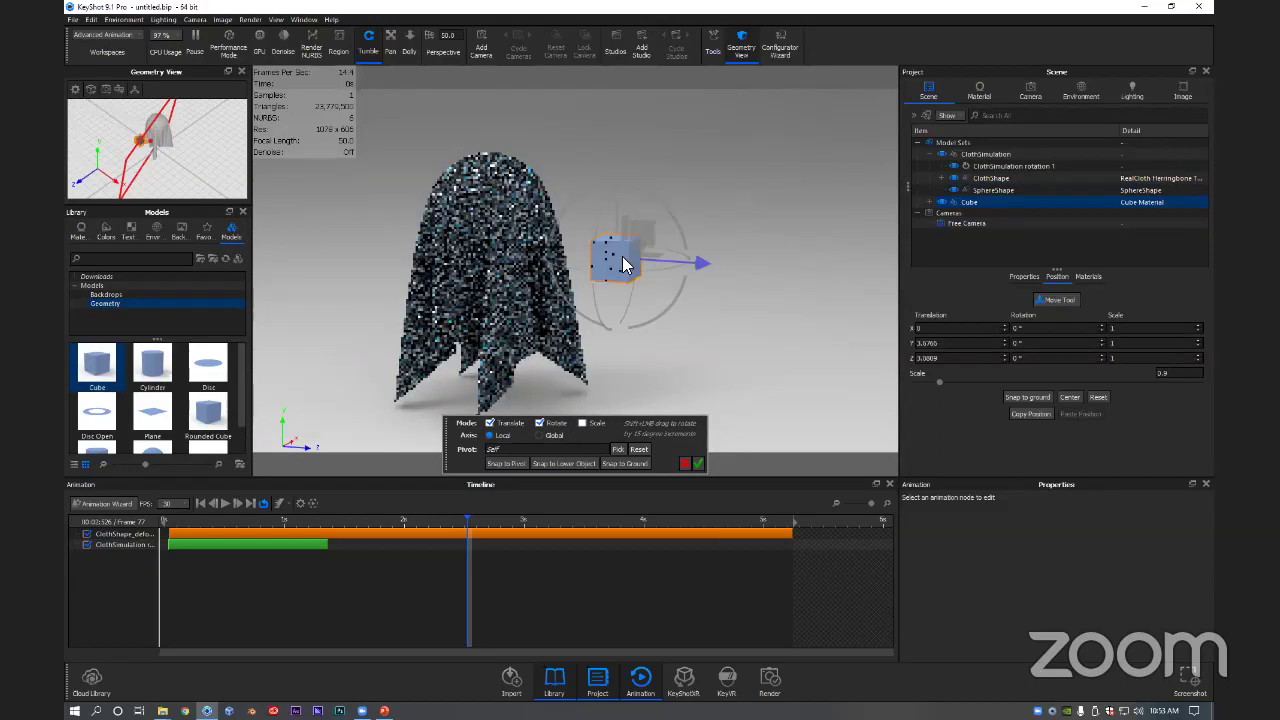
Step: Scale the cube to about 3.08 and position it so that it overlaps the upper part of the cloth
click(582, 423)
drag(674, 214, 622, 100)
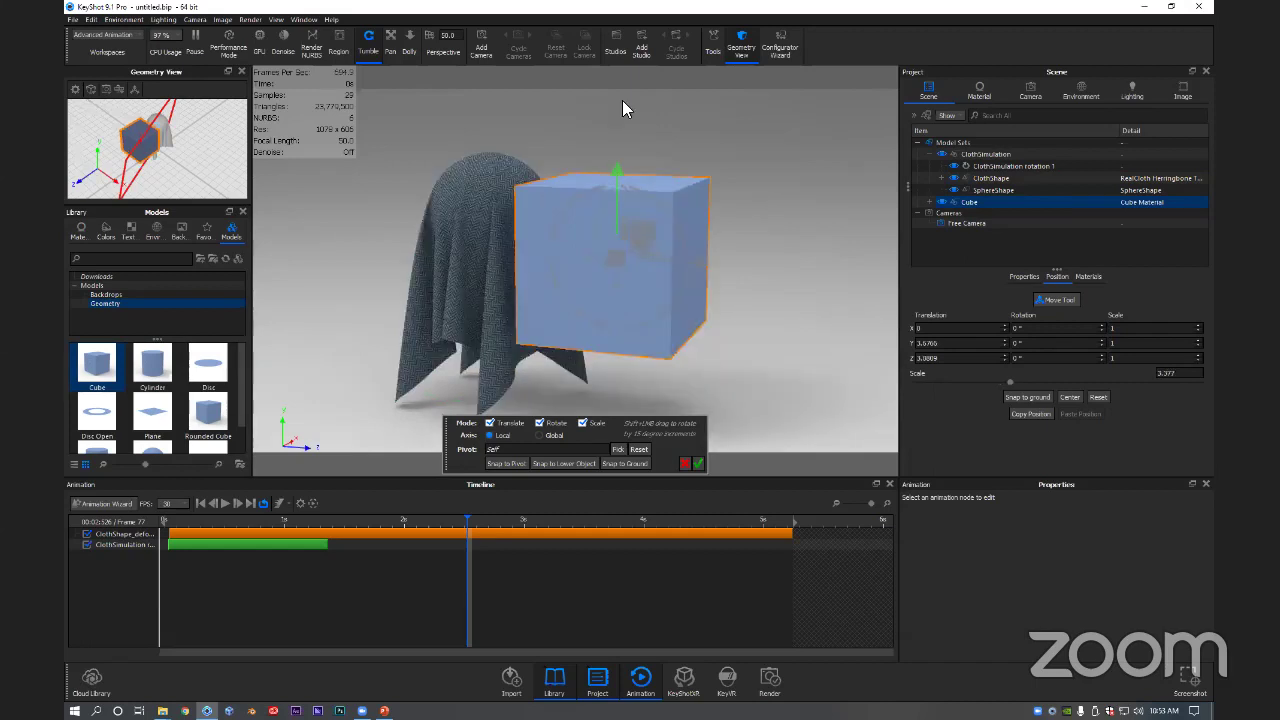
drag(703, 195, 630, 192)
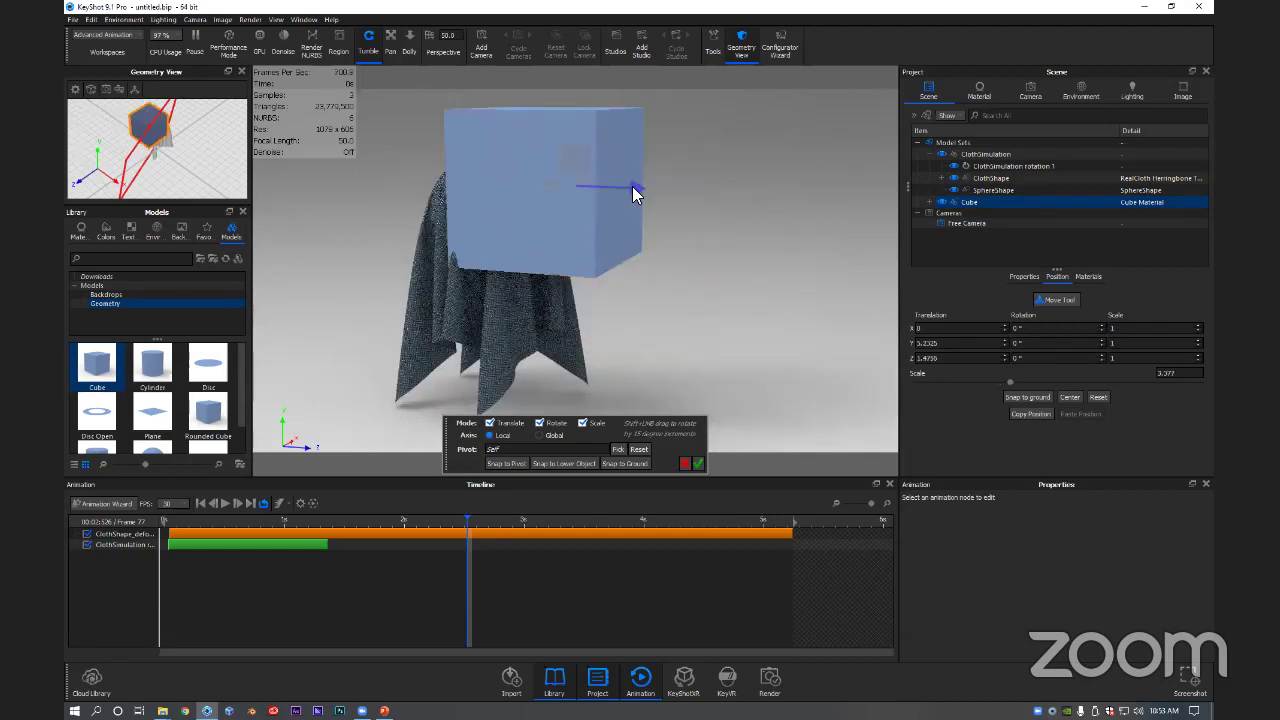
mouse_move(726, 328)
mouse_down()
mouse_move(812, 322)
mouse_move(726, 336)
mouse_up()
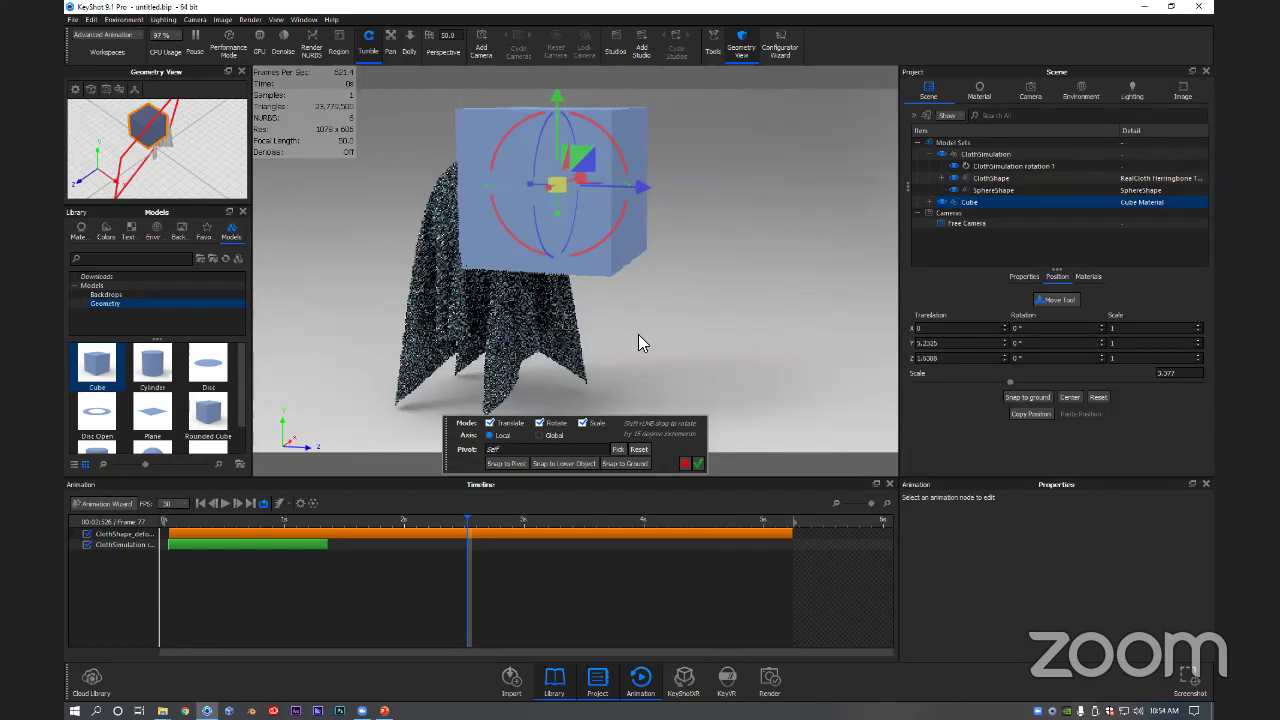
click(697, 463)
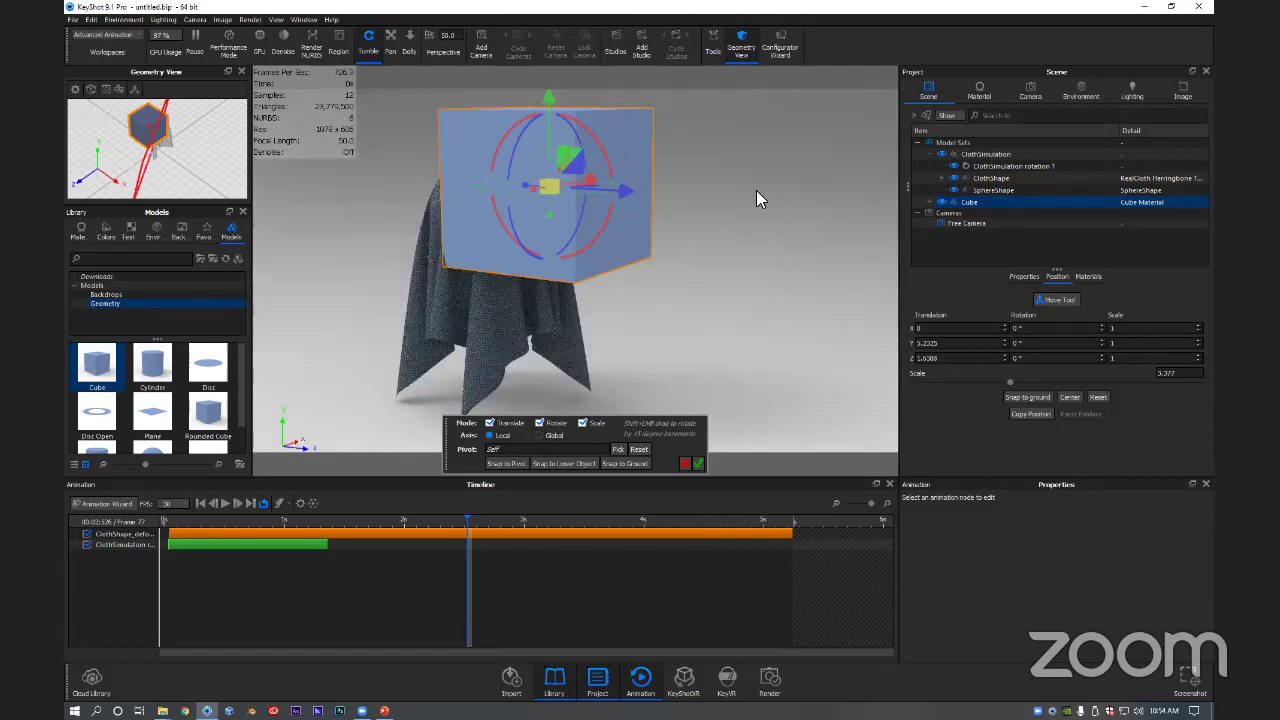
Step: Change the cube's material type from Diffuse to Cutaway and set its caps style to Inherit Caps
double_click(510, 212)
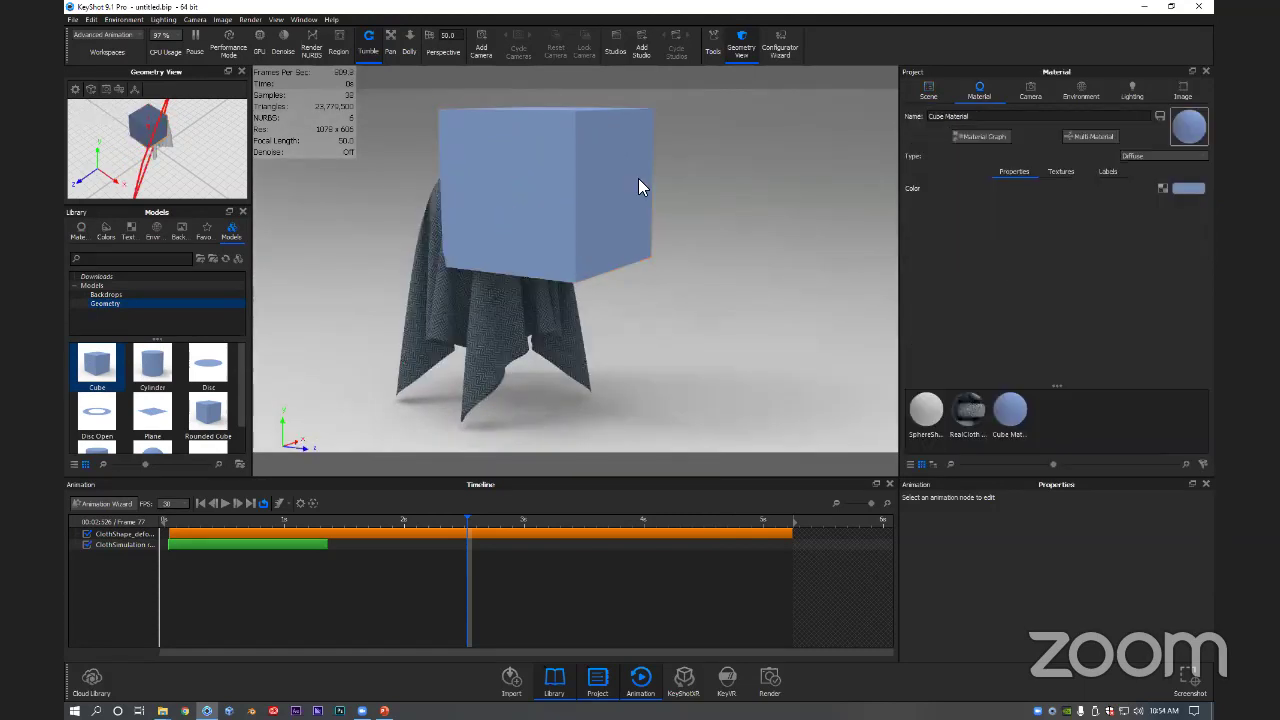
click(1161, 156)
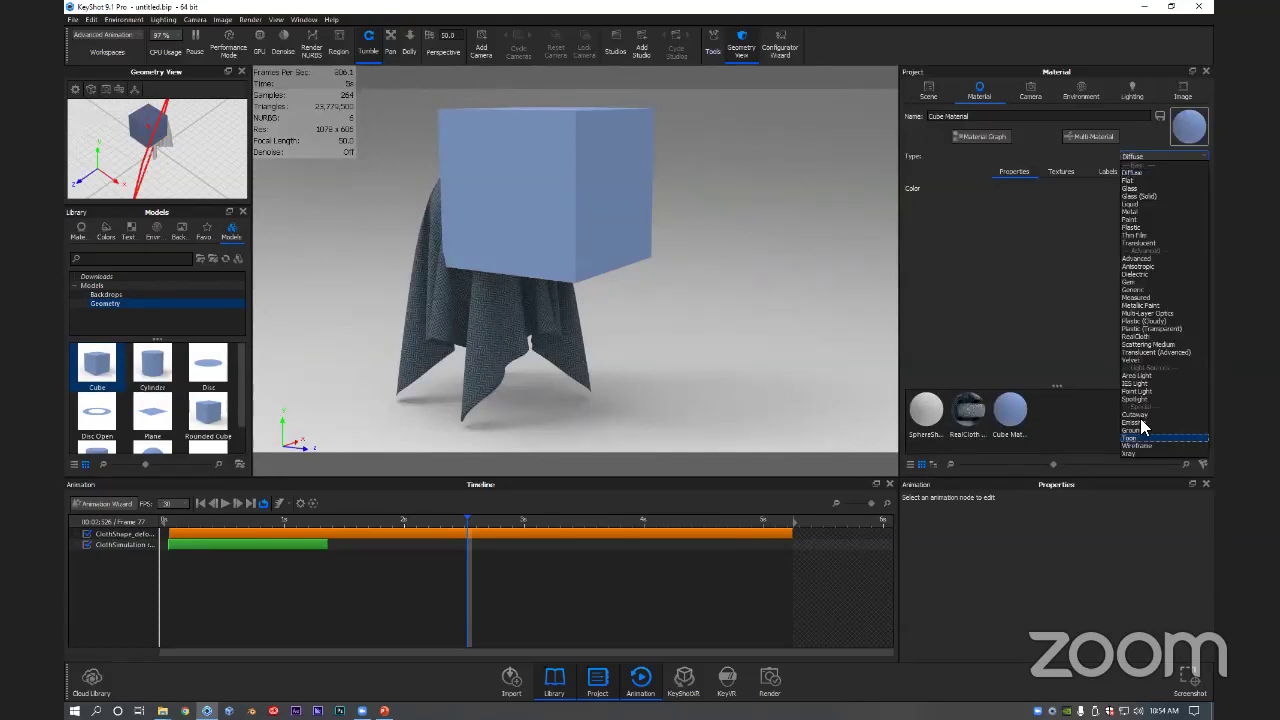
drag(616, 380, 656, 372)
scroll(656, 380, up, 3)
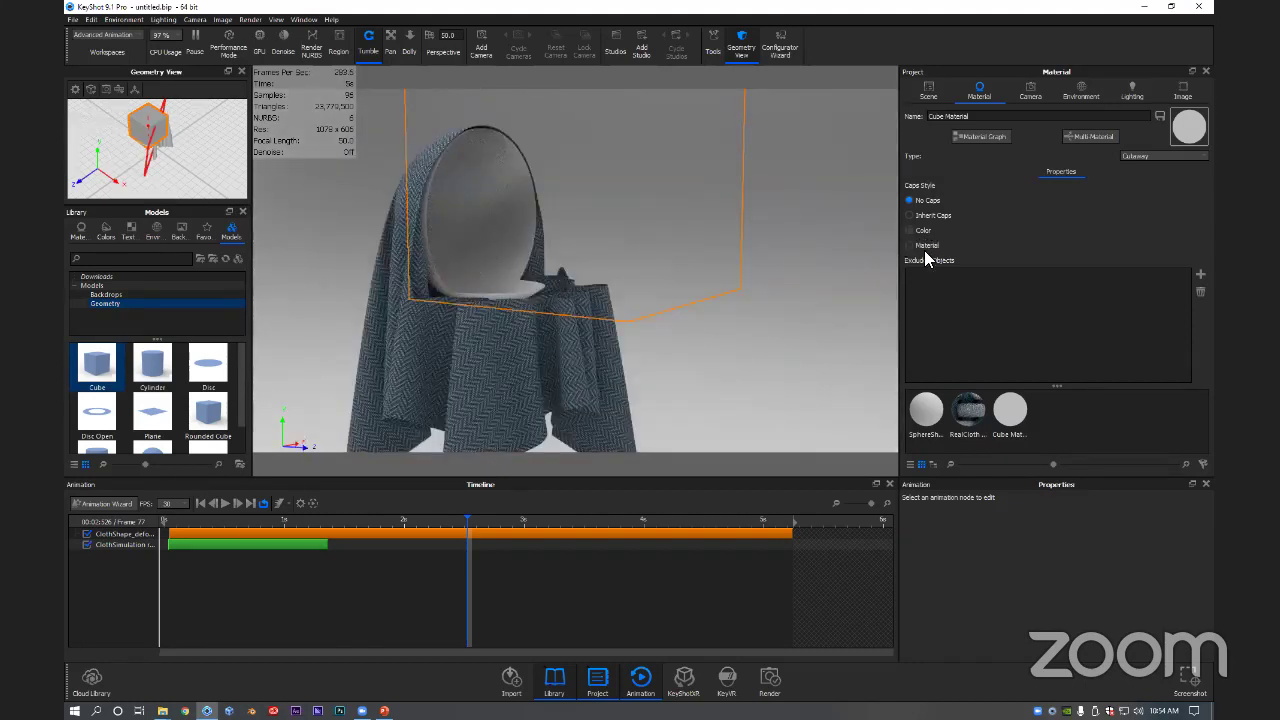
click(921, 216)
Step: Delete the cutaway cube from the scene
click(779, 315)
drag(798, 310, 798, 310)
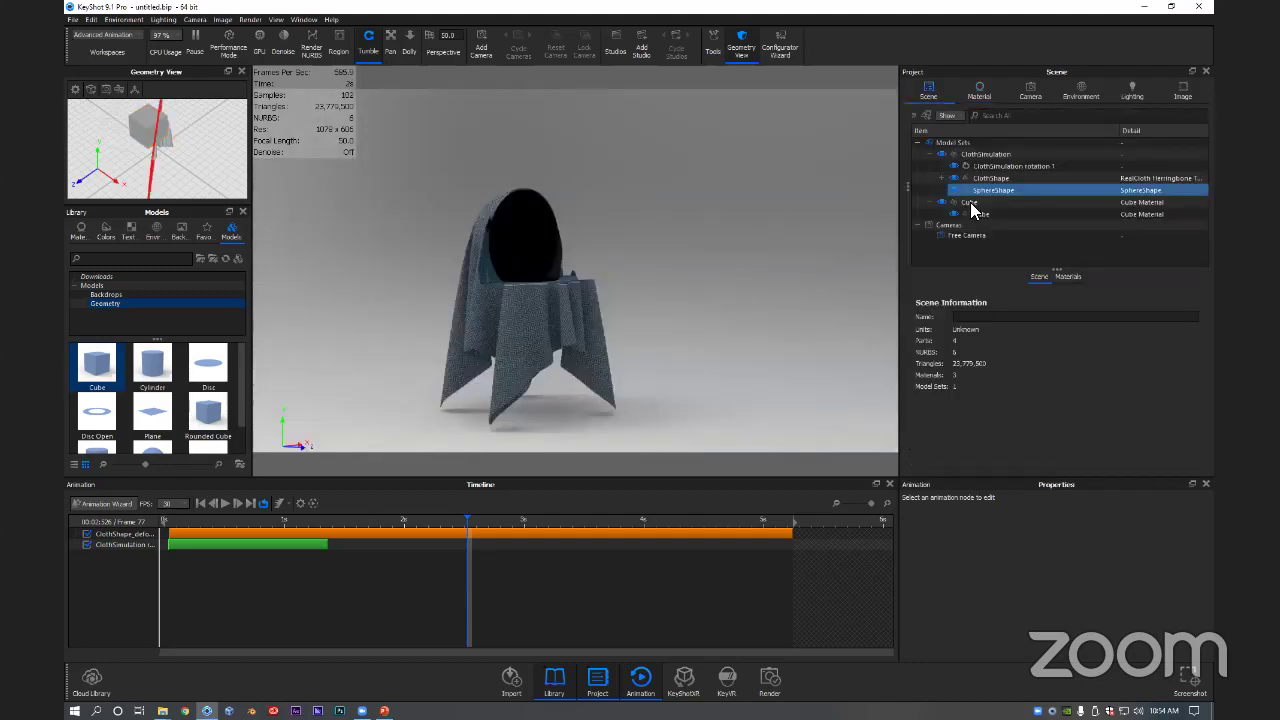
key(Delete)
click(671, 368)
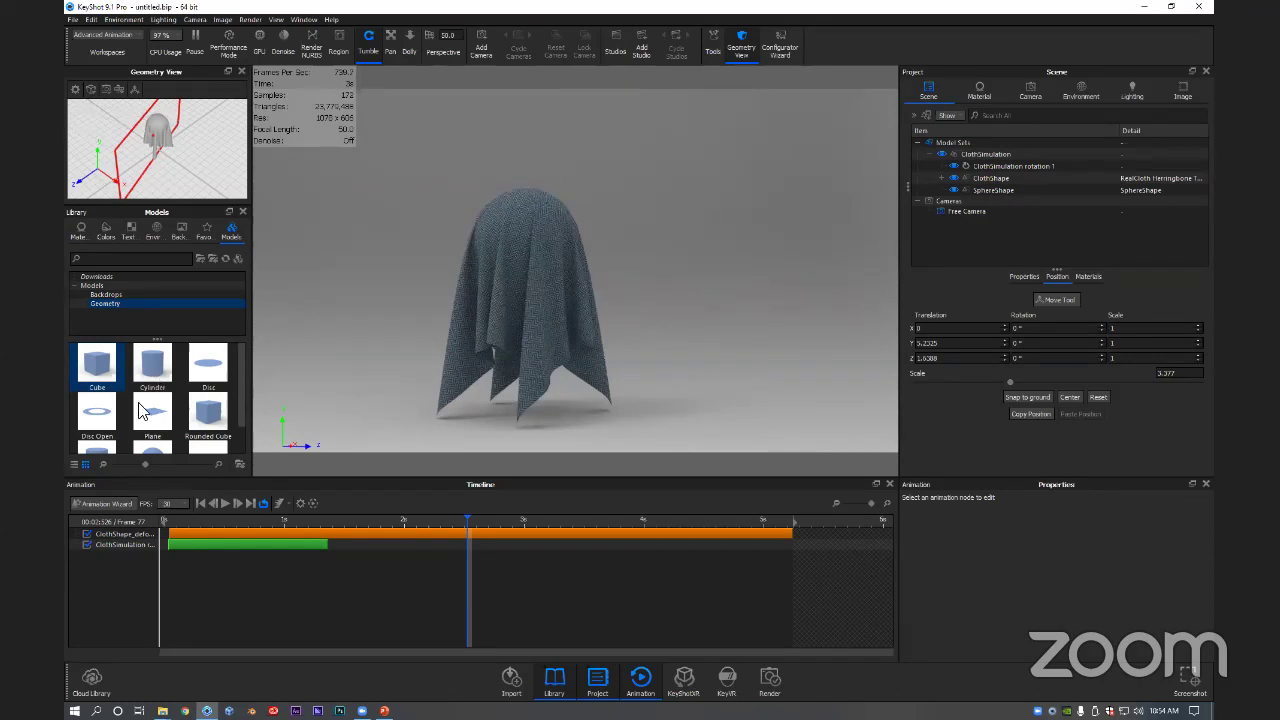
Step: Add a Plane from the Geometry models, rotate it 90° about Z, and raise it to a Y translation of about 4.84
scroll(144, 405, down, 1)
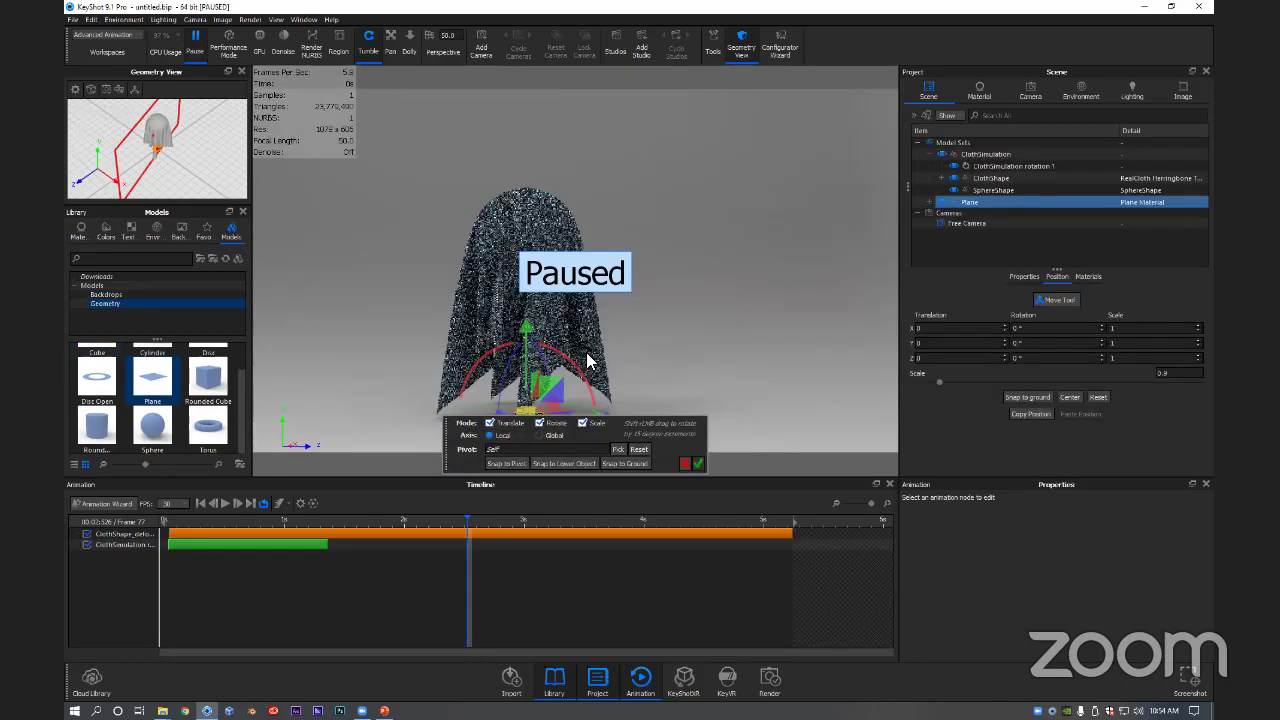
drag(557, 362, 463, 382)
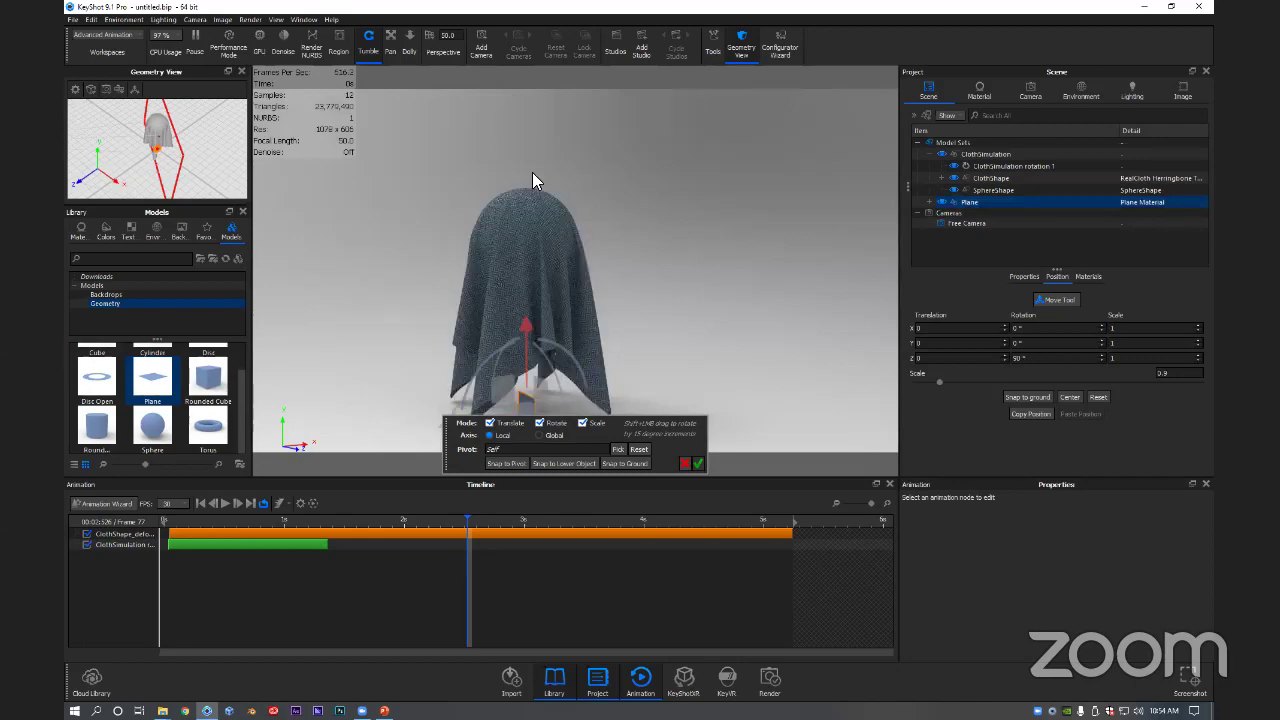
drag(536, 272, 530, 261)
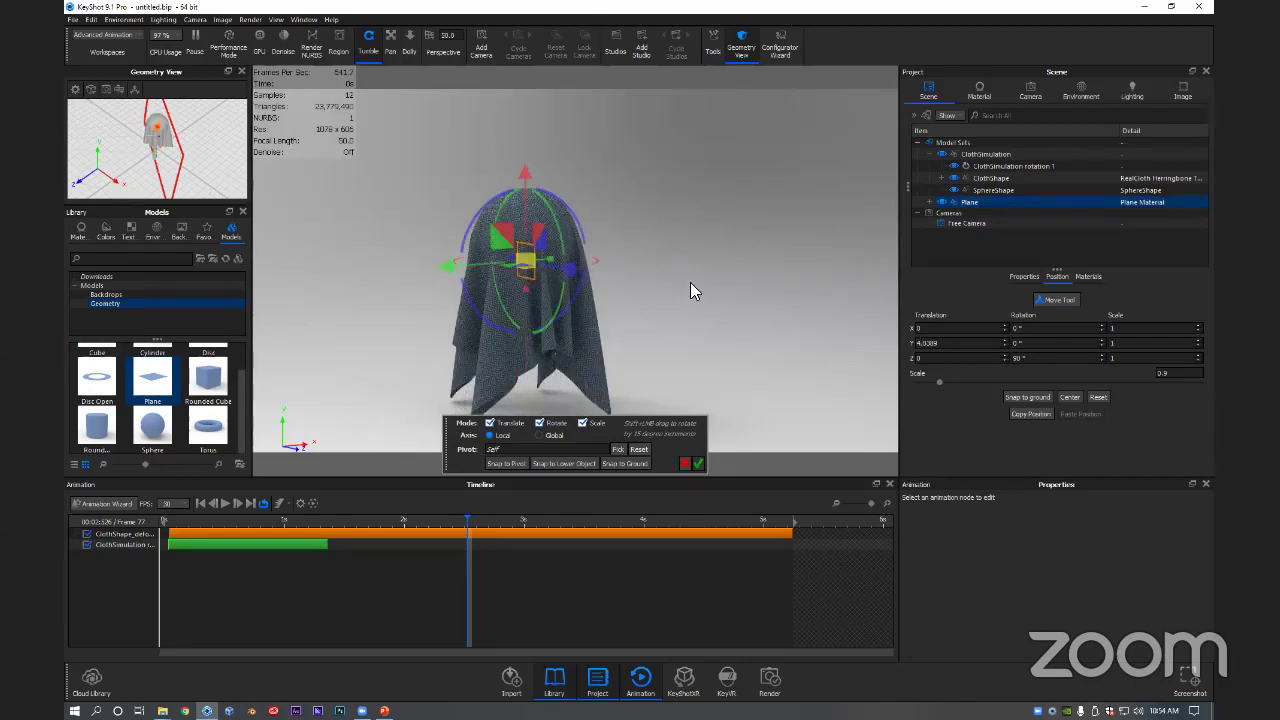
Step: Scale the plane to about 34.4 and move it back behind the cloth as a backdrop wall
drag(882, 306, 1212, 367)
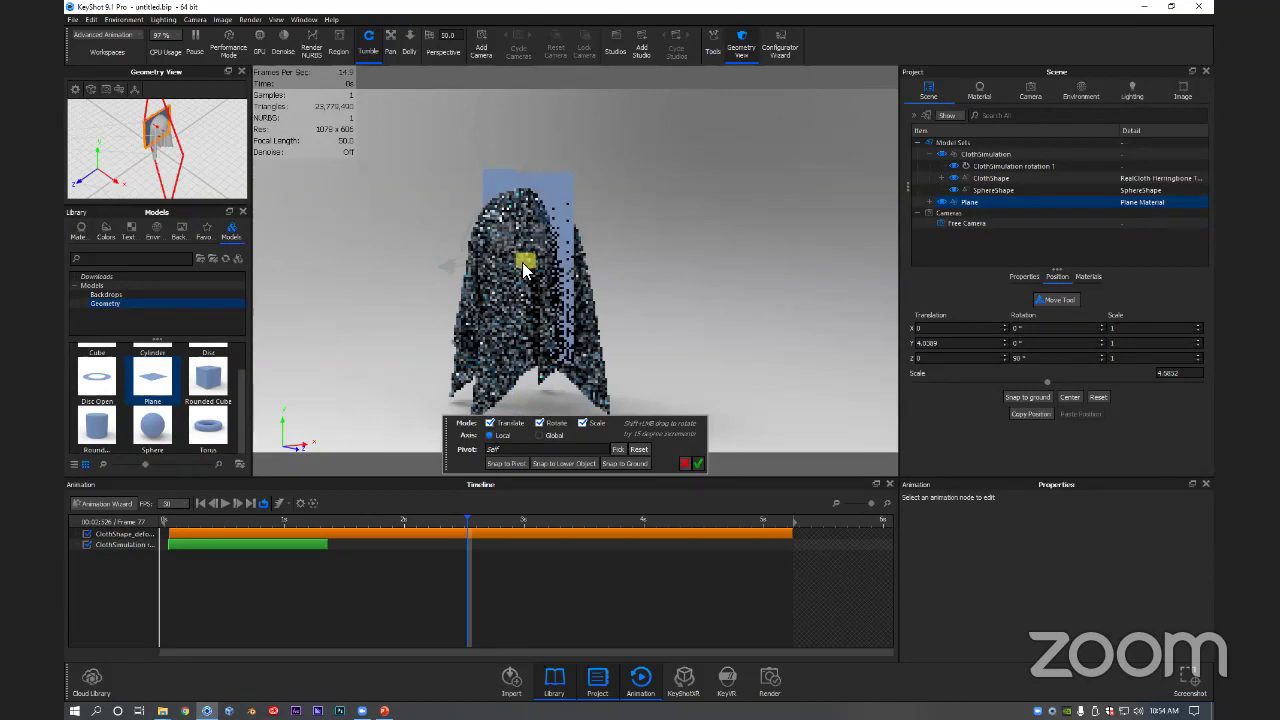
drag(528, 261, 850, 297)
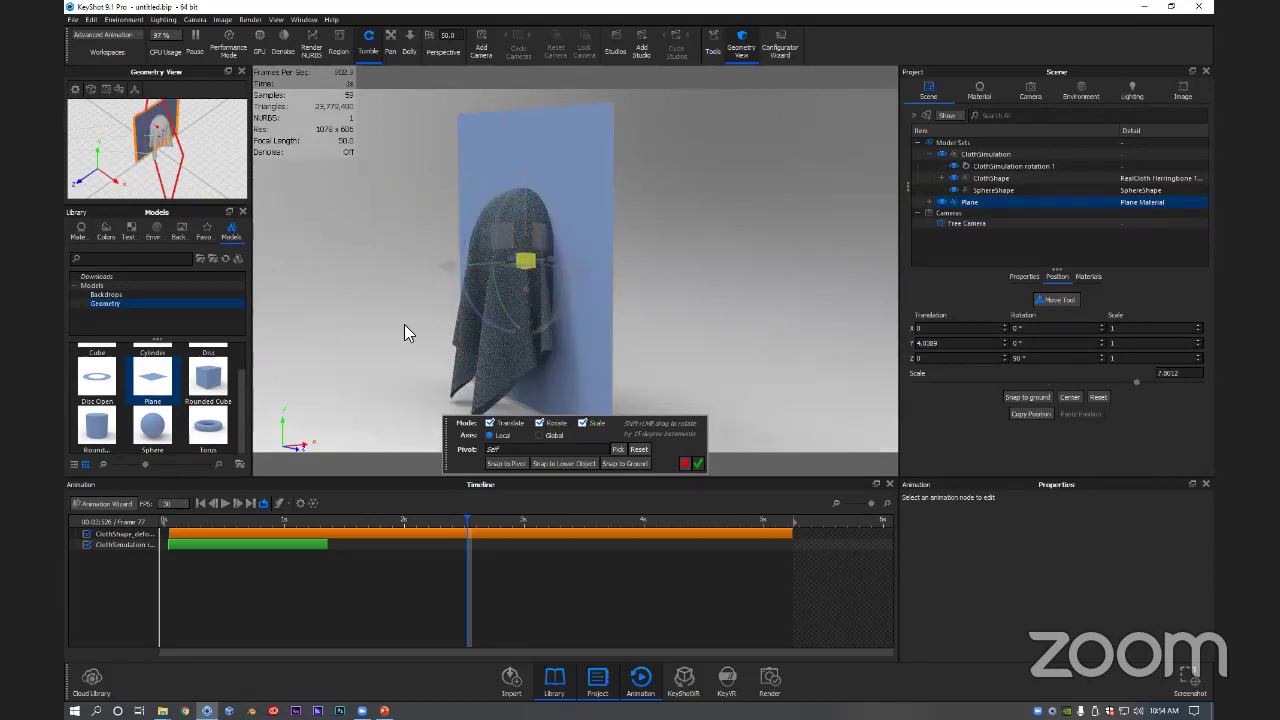
drag(668, 334, 529, 330)
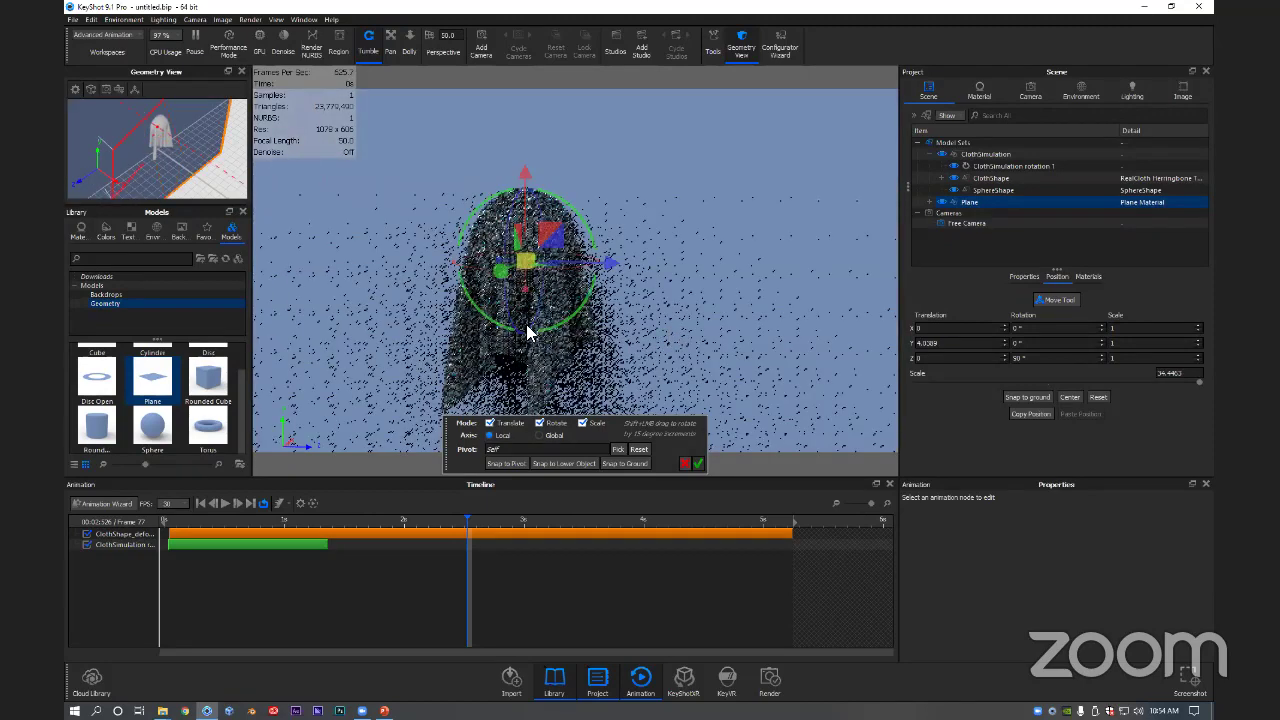
drag(447, 289, 312, 284)
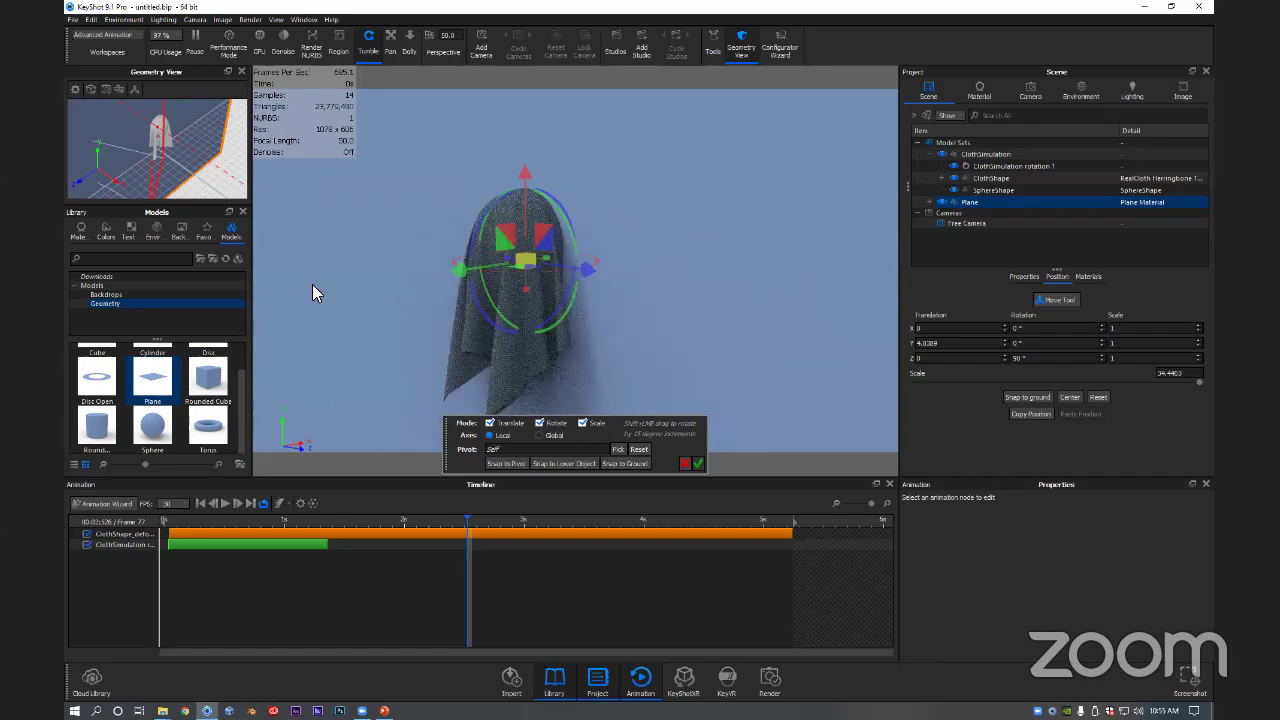
drag(353, 387, 605, 410)
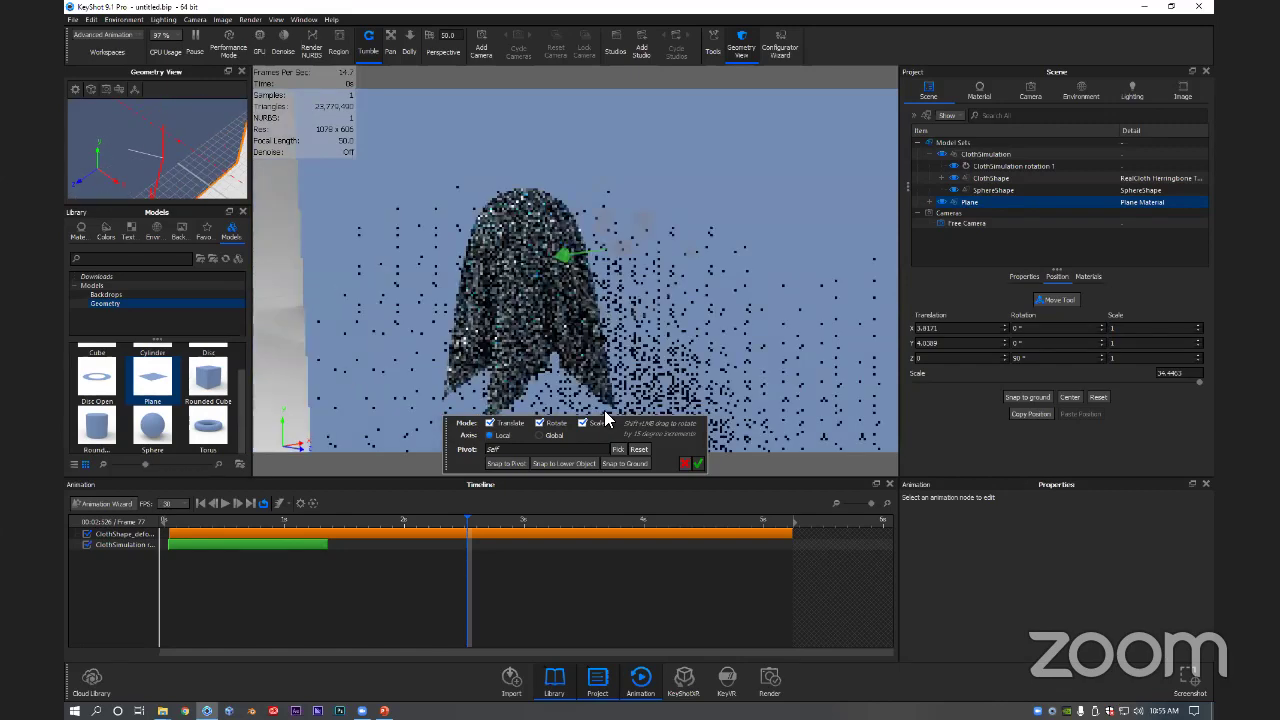
Step: Open the backdrop plane's material graph and add a Video Map texture node below the Diffuse node
double_click(678, 242)
click(984, 136)
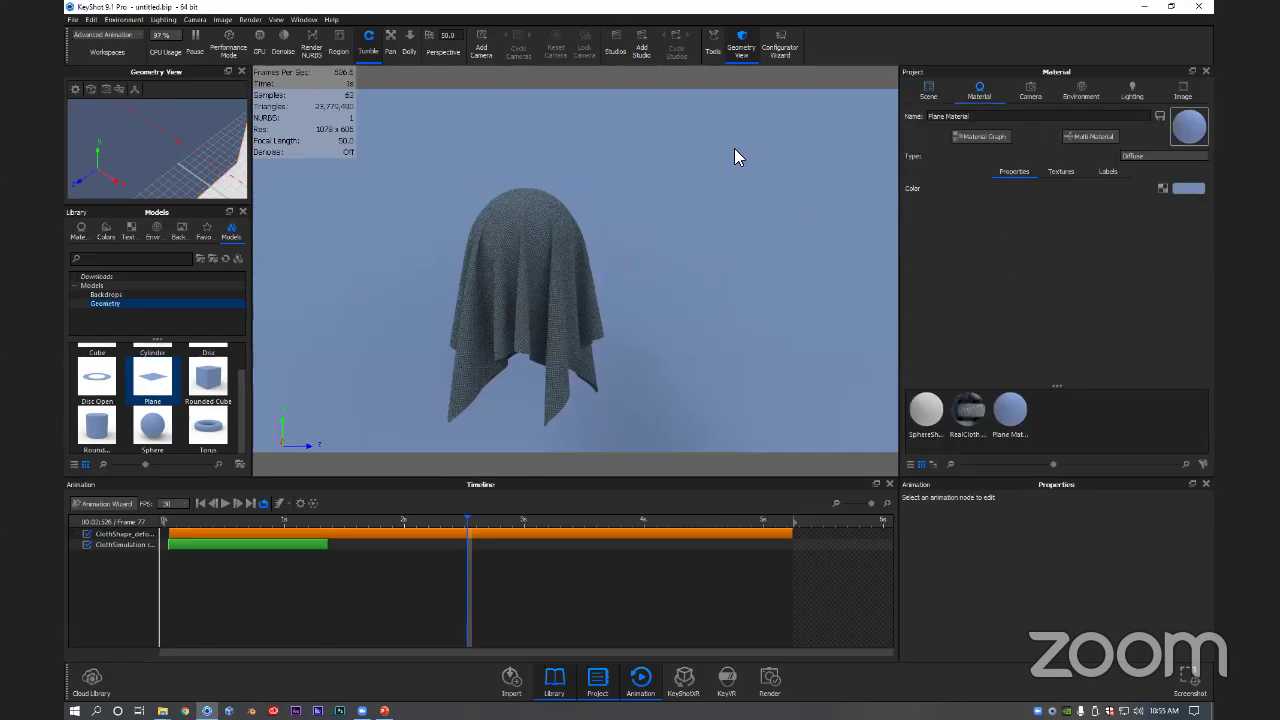
drag(738, 150, 805, 88)
drag(806, 301, 782, 214)
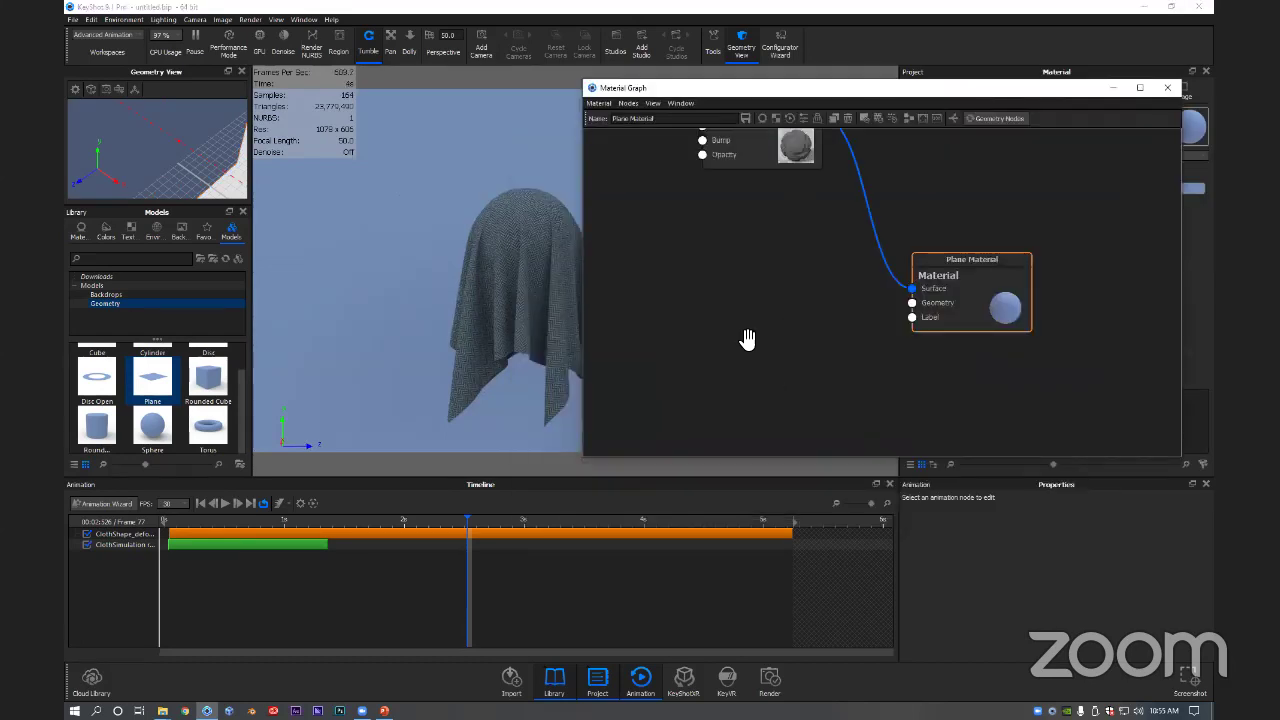
right_click(781, 424)
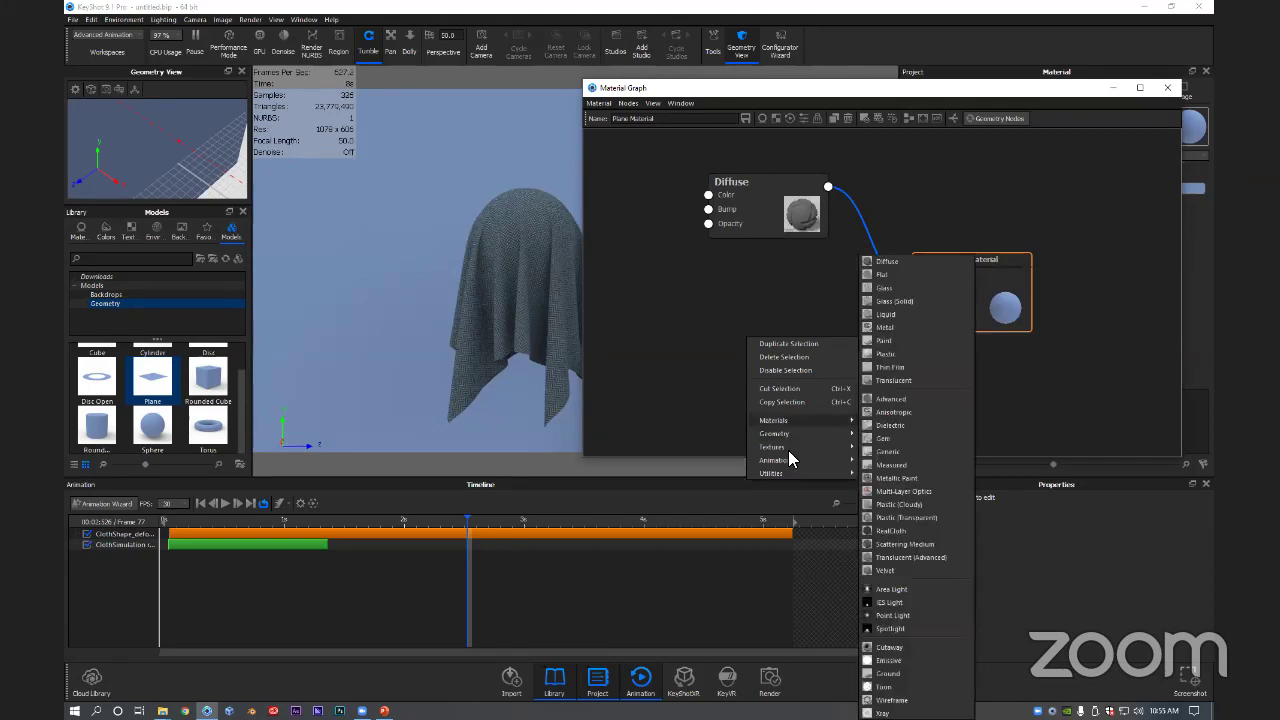
mouse_move(775, 447)
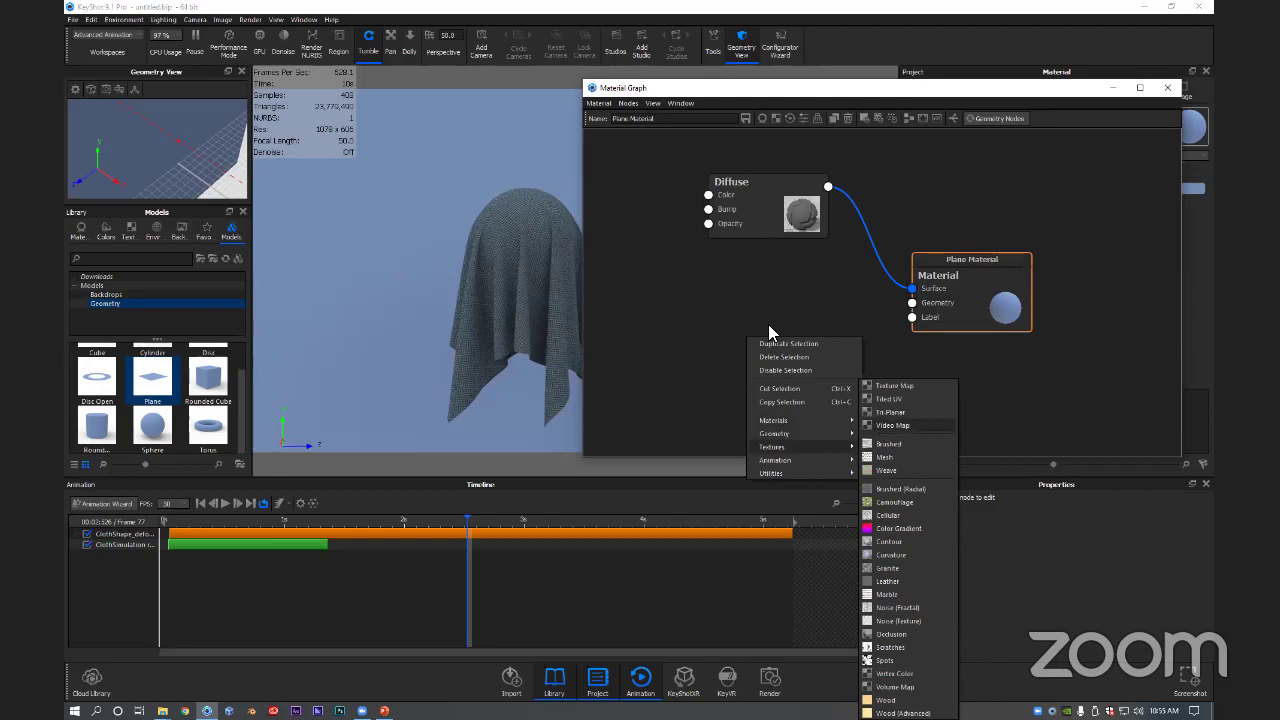
click(885, 426)
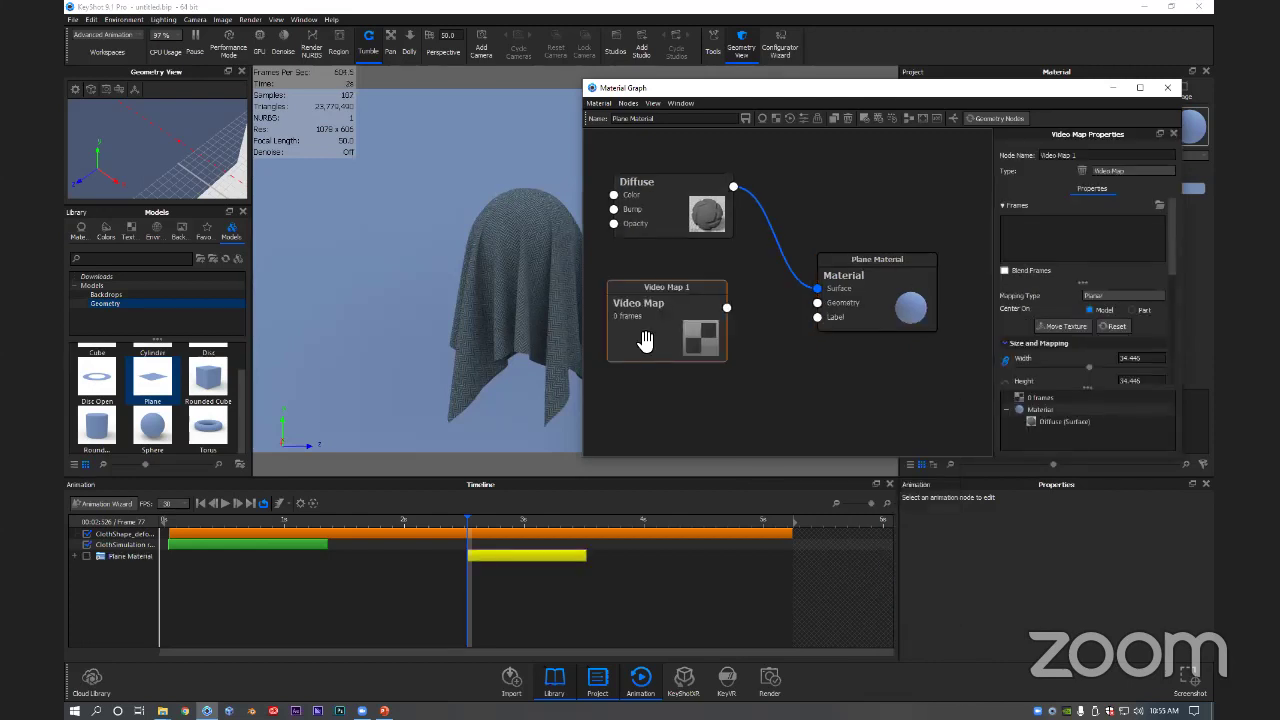
click(643, 340)
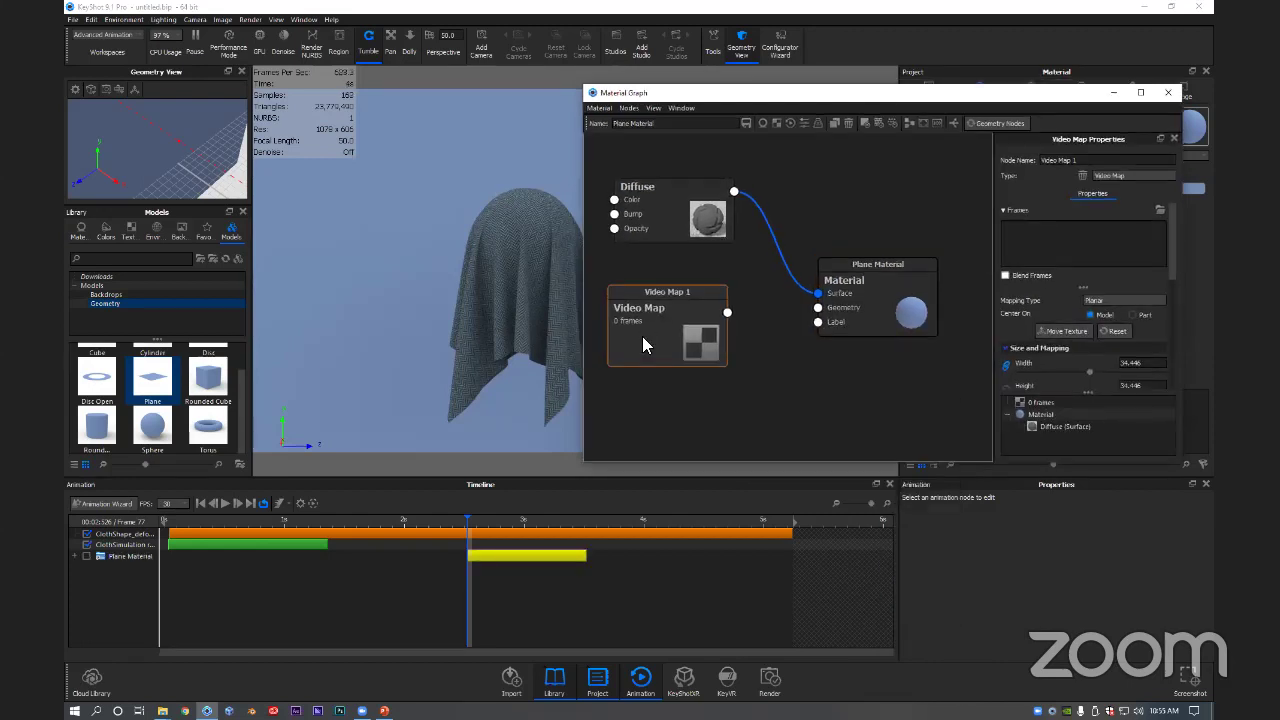
drag(643, 340, 657, 343)
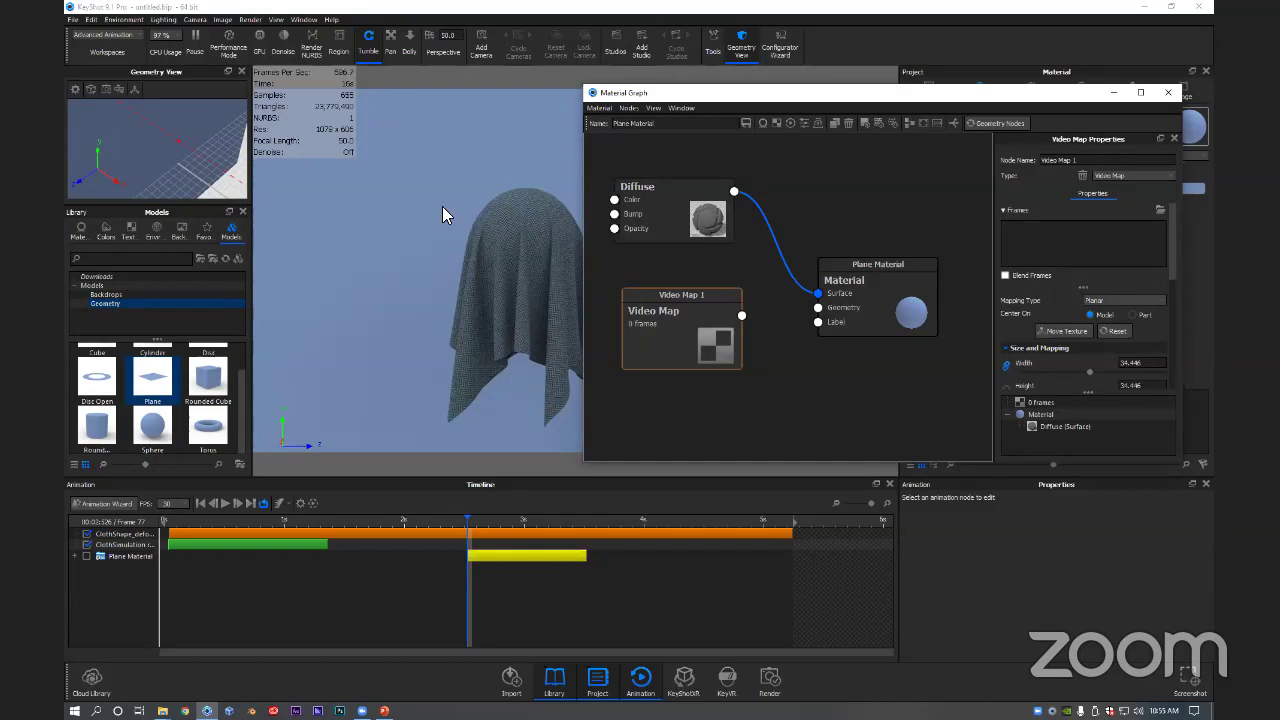
Step: Close the plane's material graph window
drag(319, 295, 344, 278)
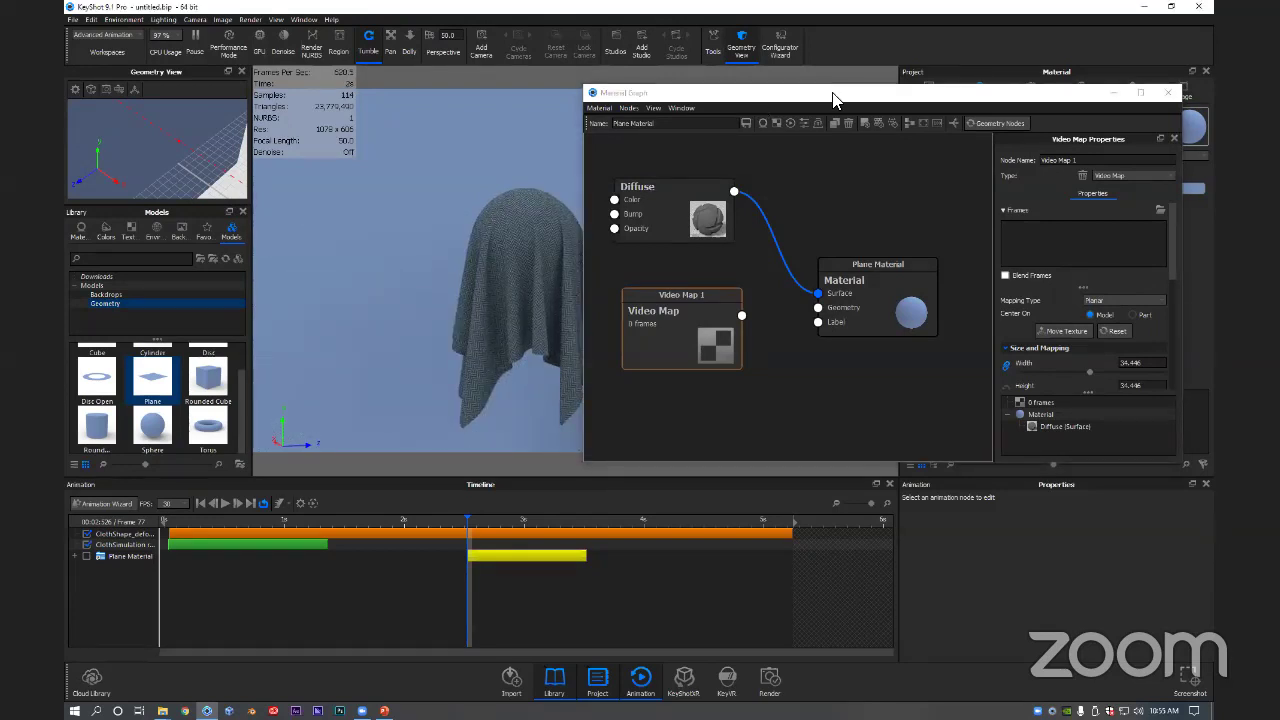
drag(833, 98, 846, 97)
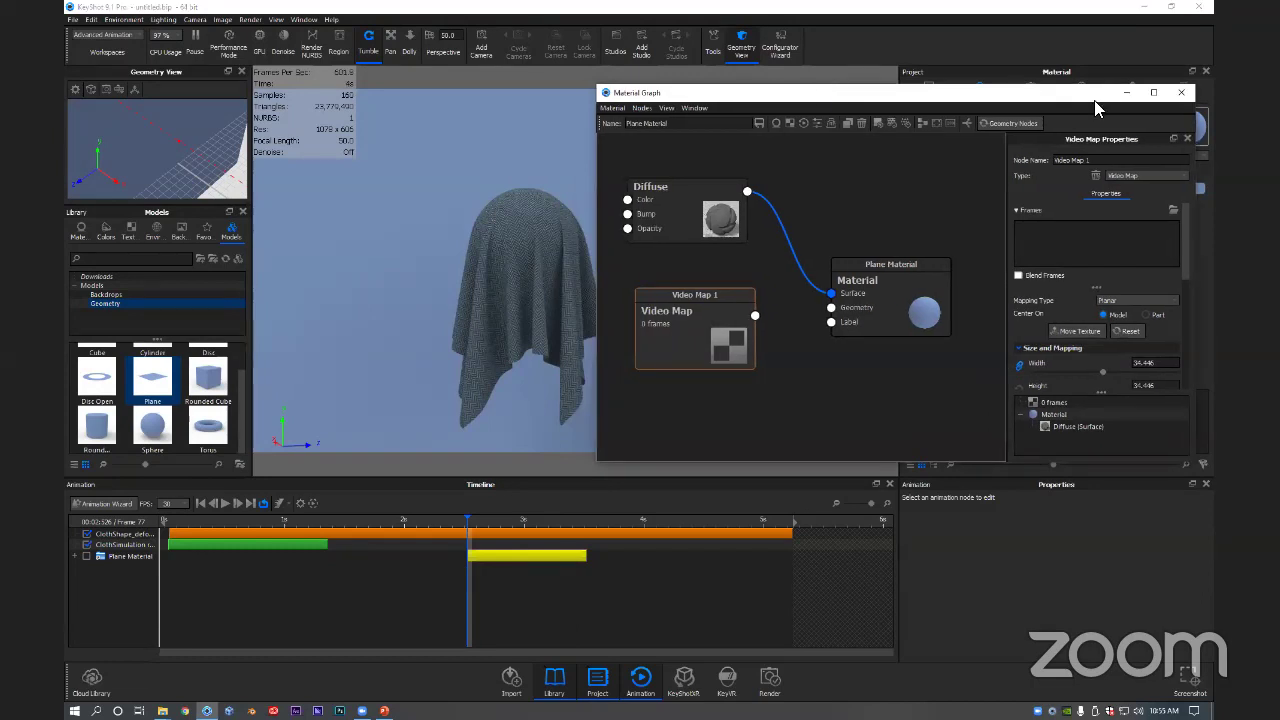
drag(1094, 100, 1066, 98)
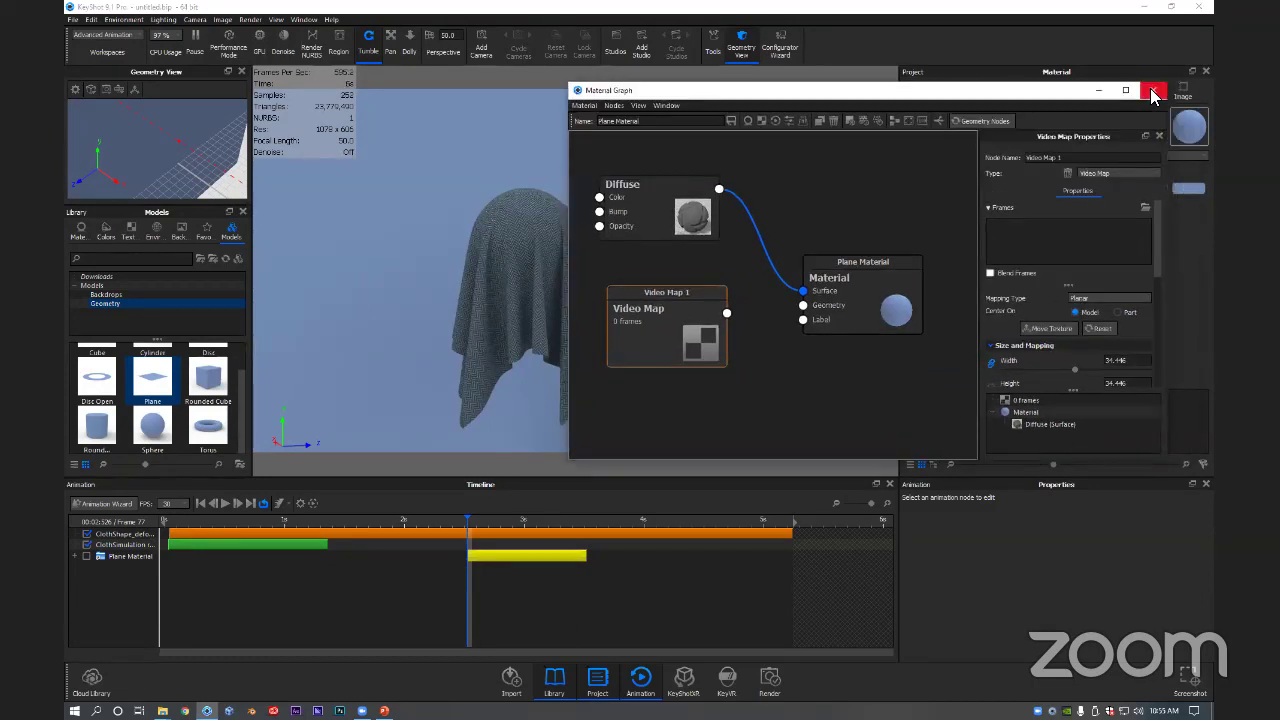
drag(952, 100, 999, 100)
drag(488, 287, 571, 274)
click(1135, 91)
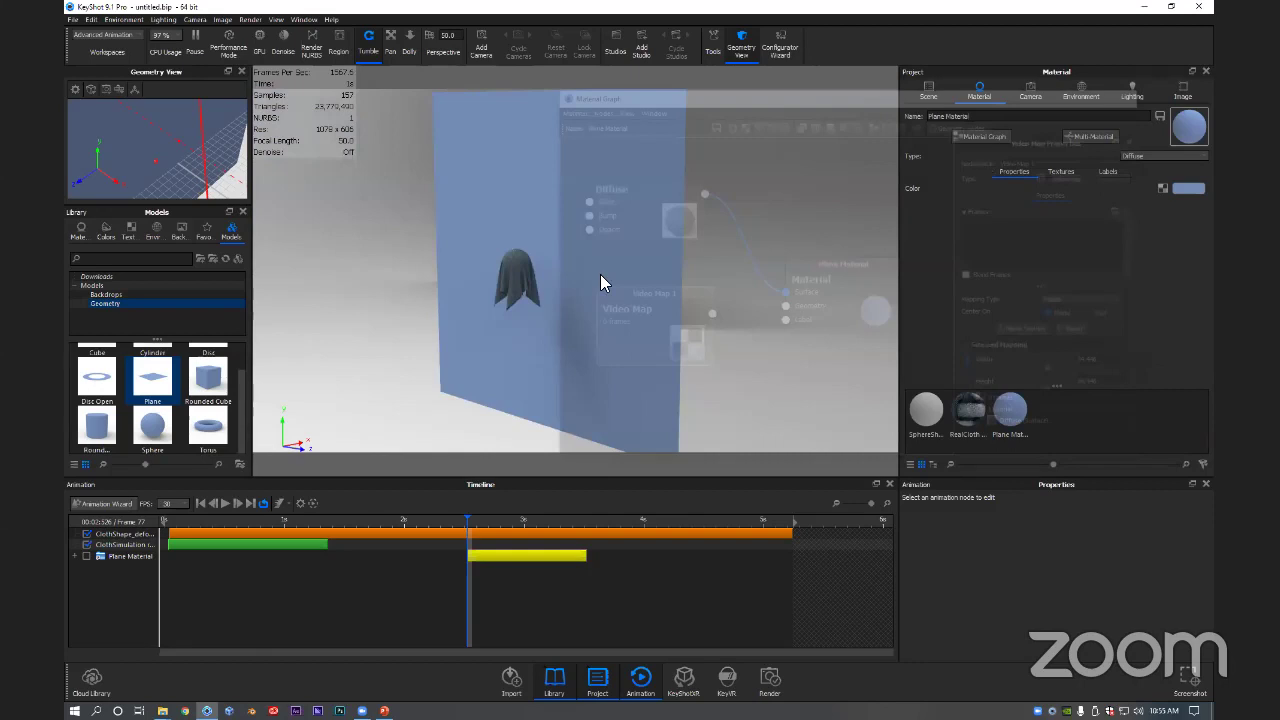
Step: Examine the draped cloth and its shadow on the backdrop plane from several angles and distances
drag(600, 274, 626, 270)
scroll(744, 244, up, 4)
drag(744, 244, 870, 256)
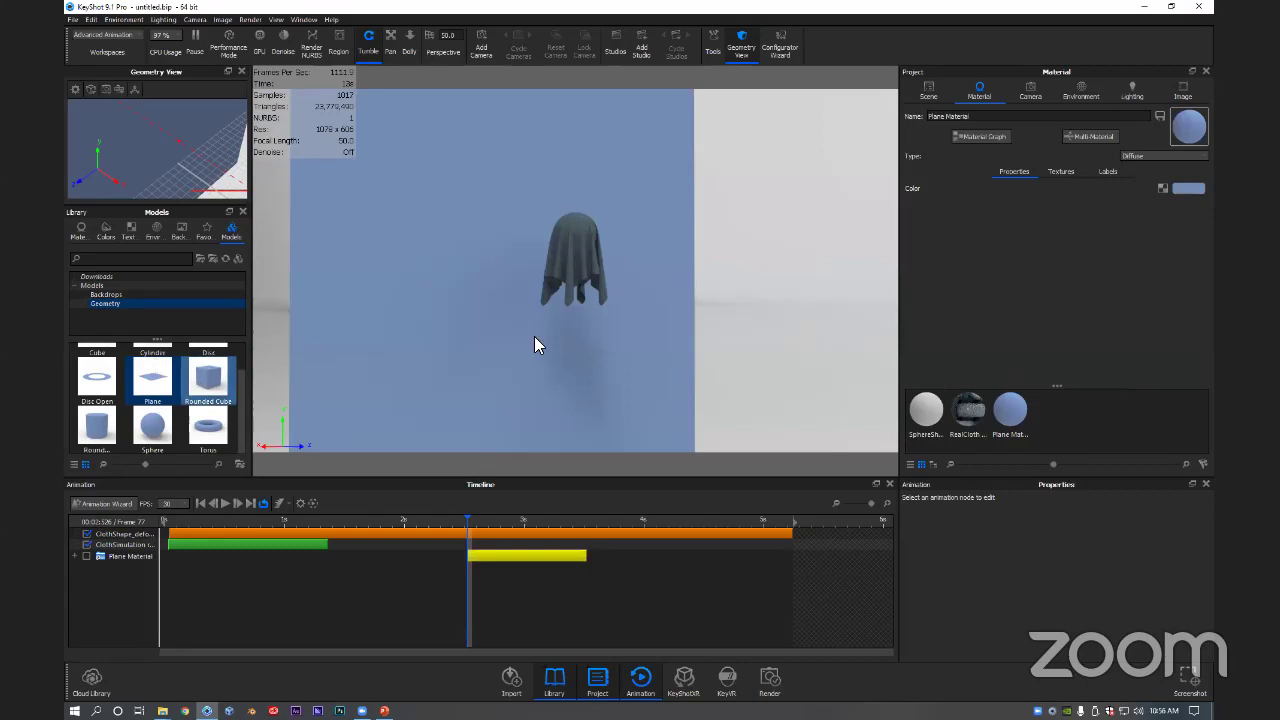
drag(568, 336, 724, 244)
drag(596, 238, 783, 207)
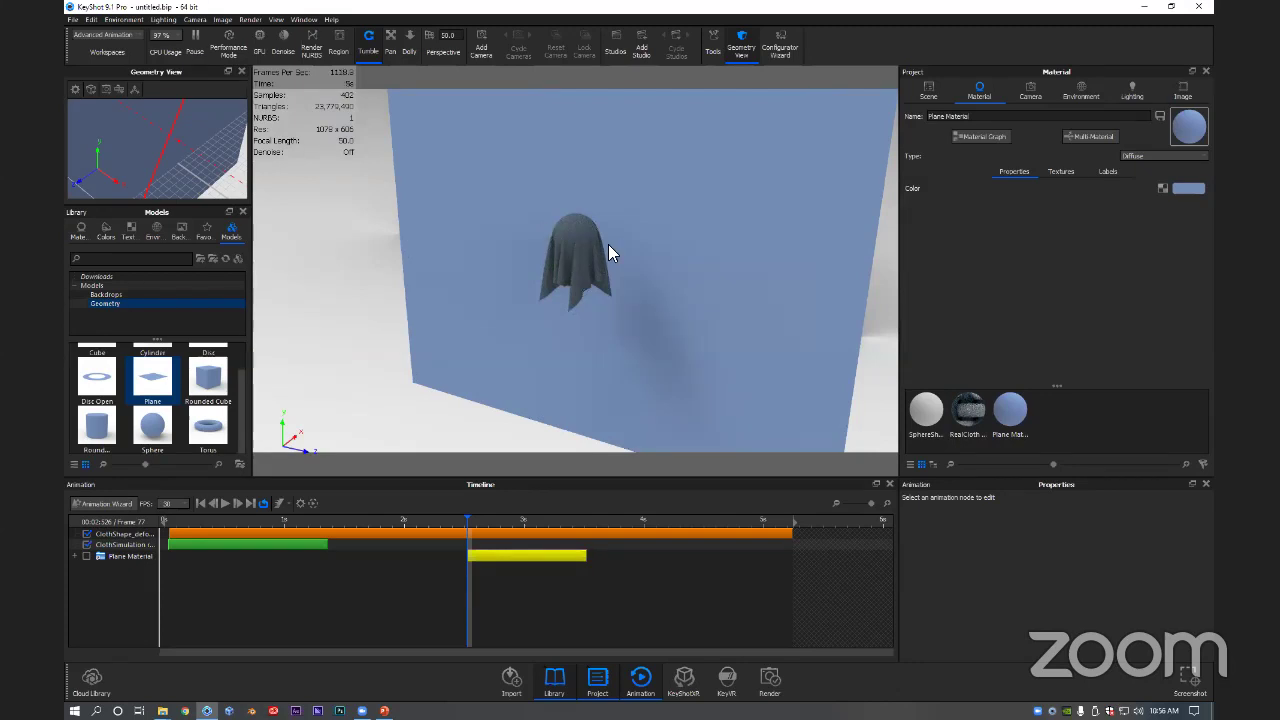
drag(537, 251, 694, 251)
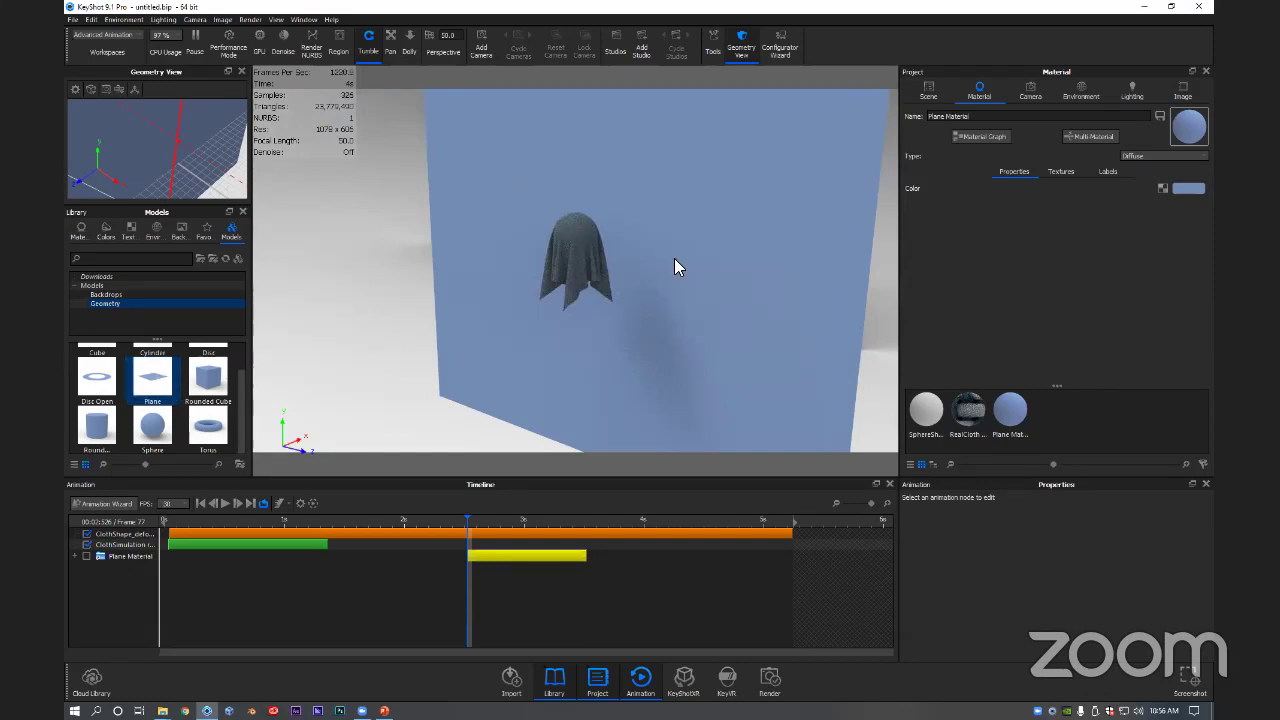
drag(796, 272, 738, 302)
drag(637, 338, 588, 365)
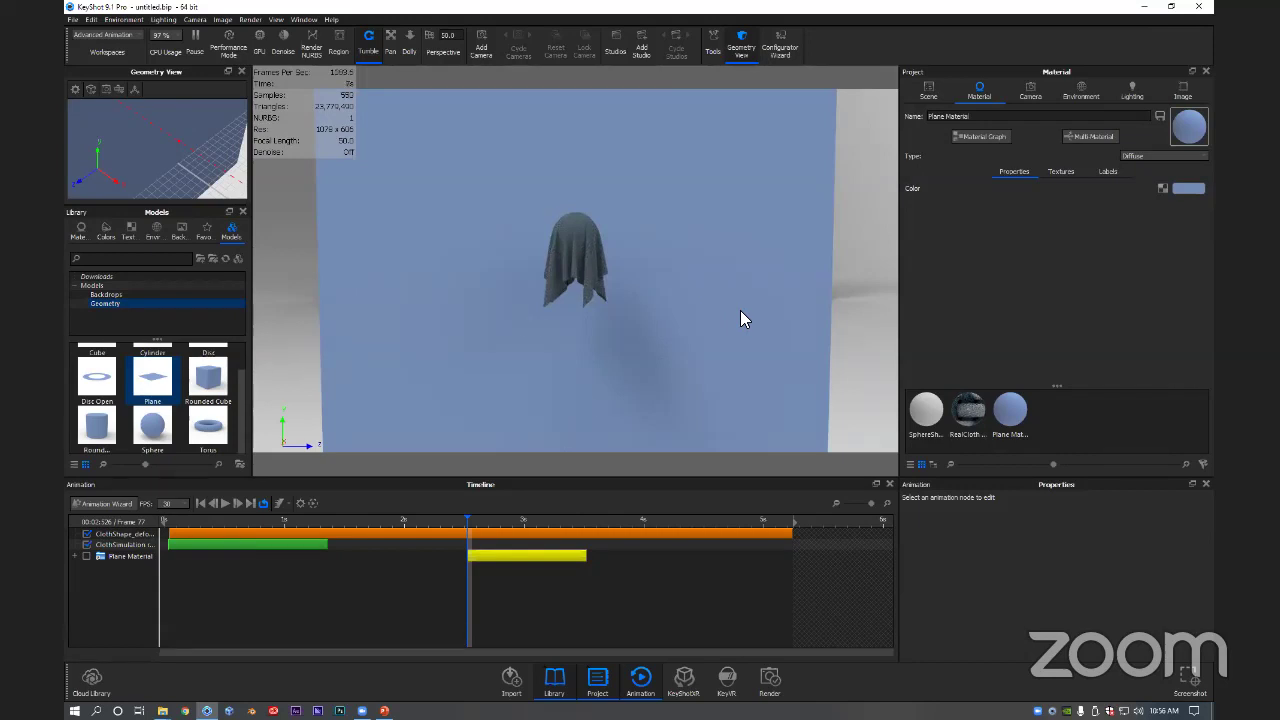
scroll(754, 315, up, 2)
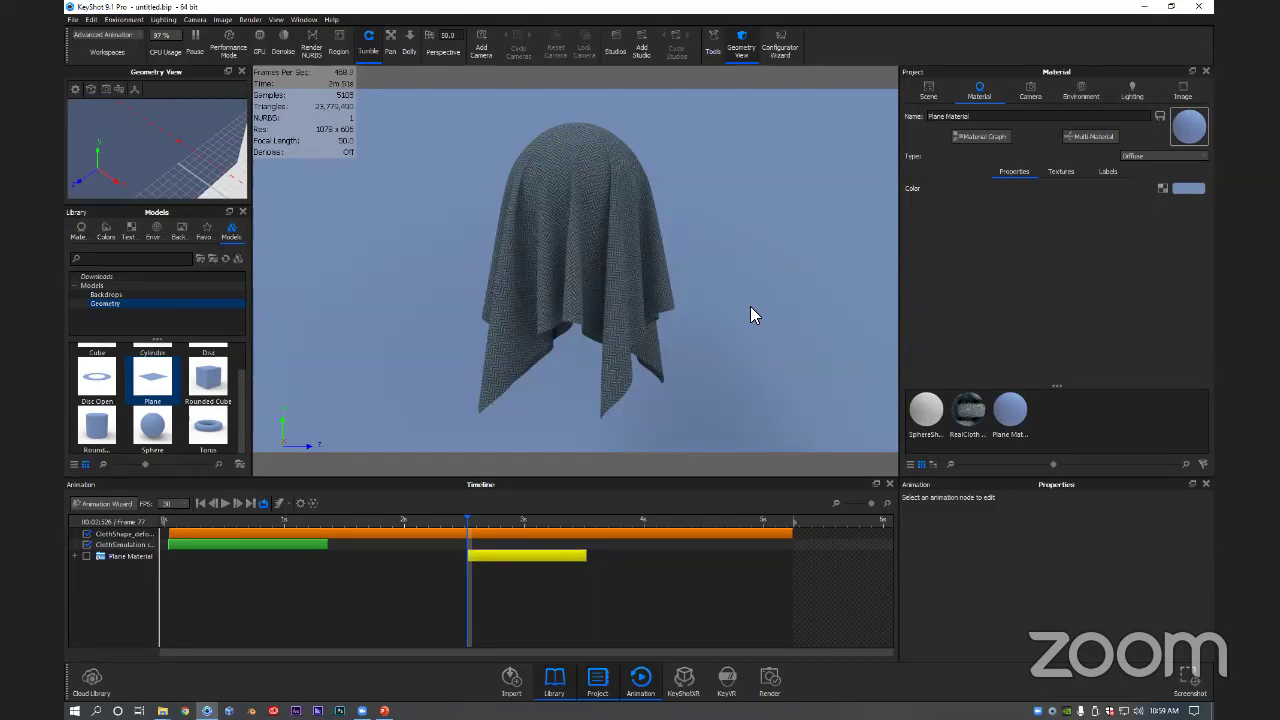
Step: Switch to PowerPoint and start the slide show from the current "Tips to remember" slide
key(alt+Tab)
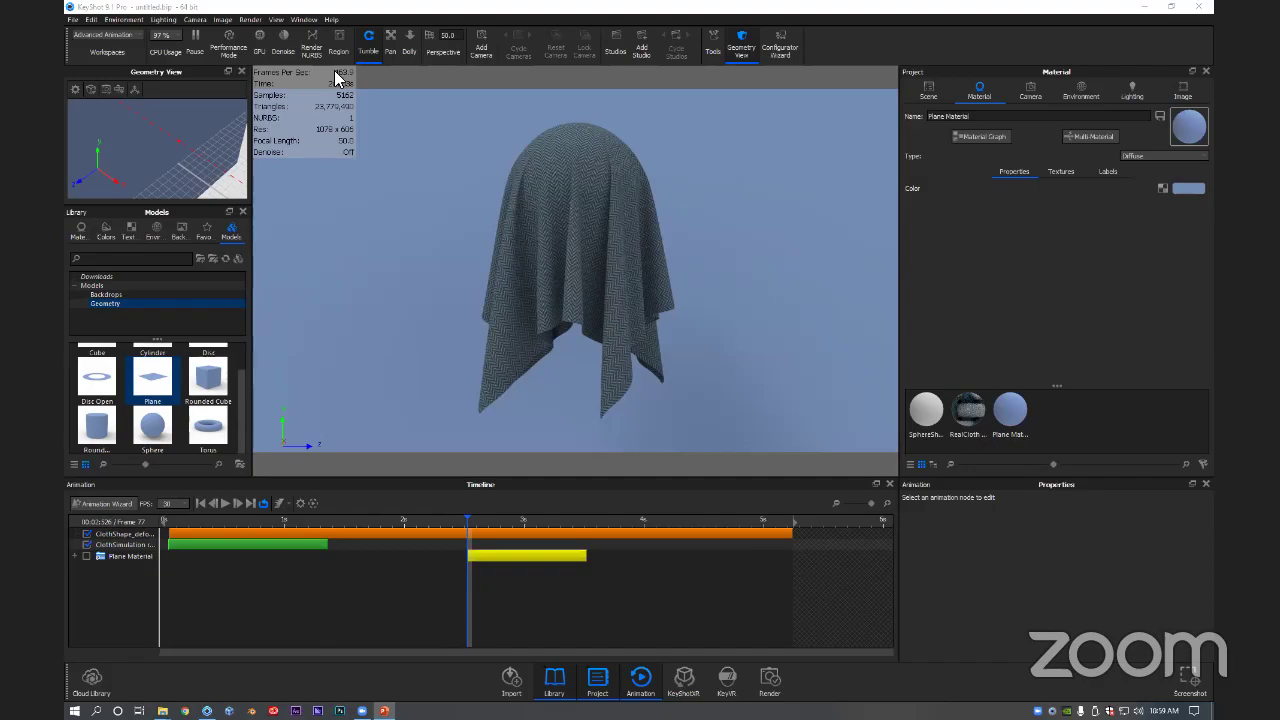
key(shift+F5)
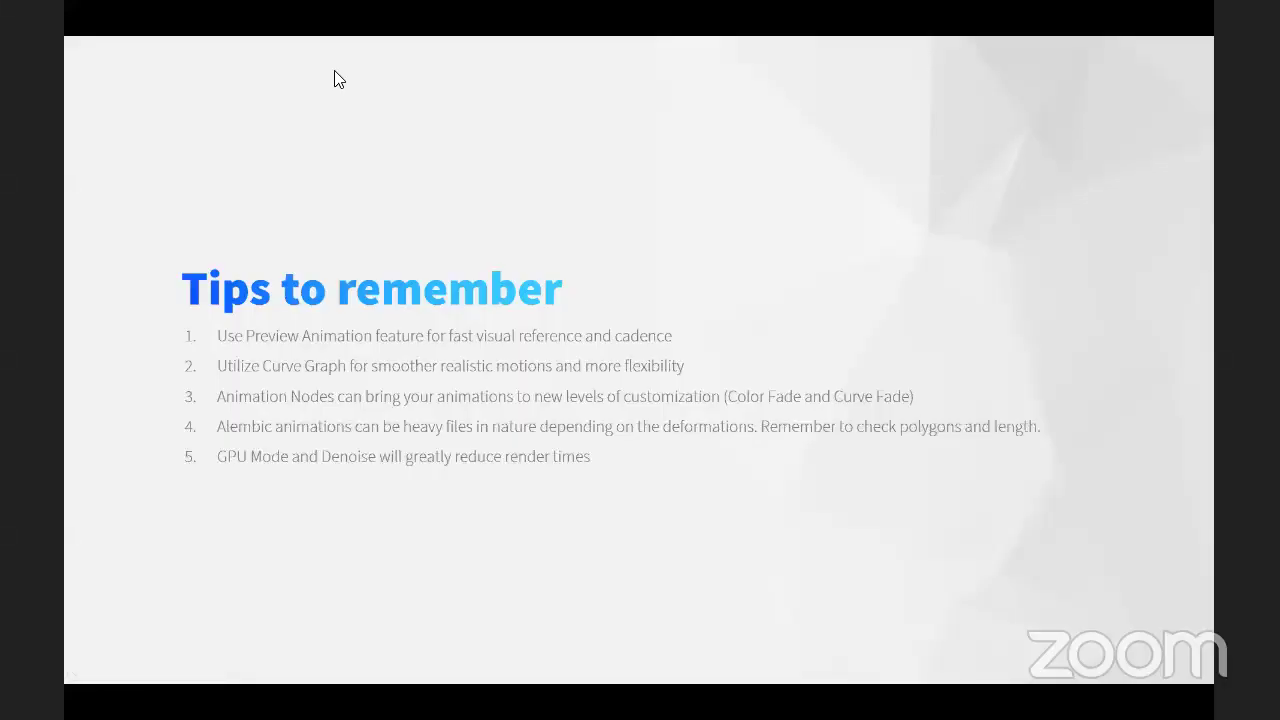